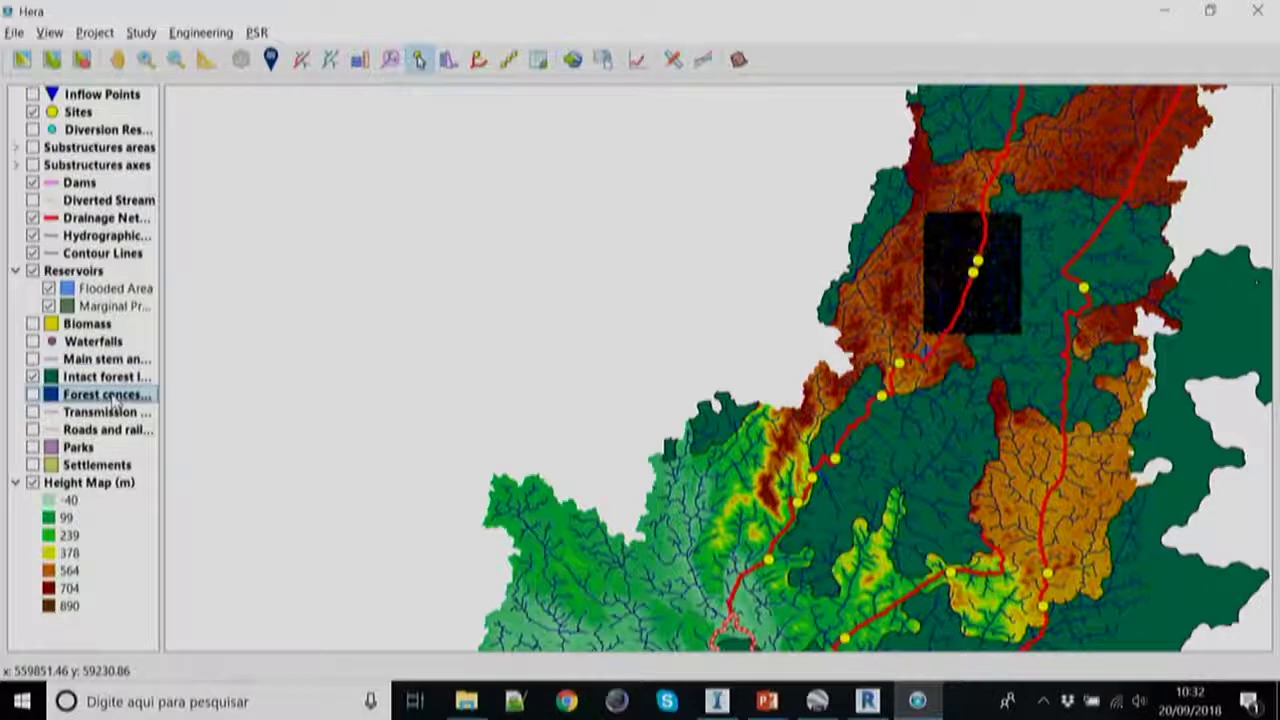
# - Show the Forest concessions layer on the map and switch its renderer to Categorized
pyautogui.click(33, 395)
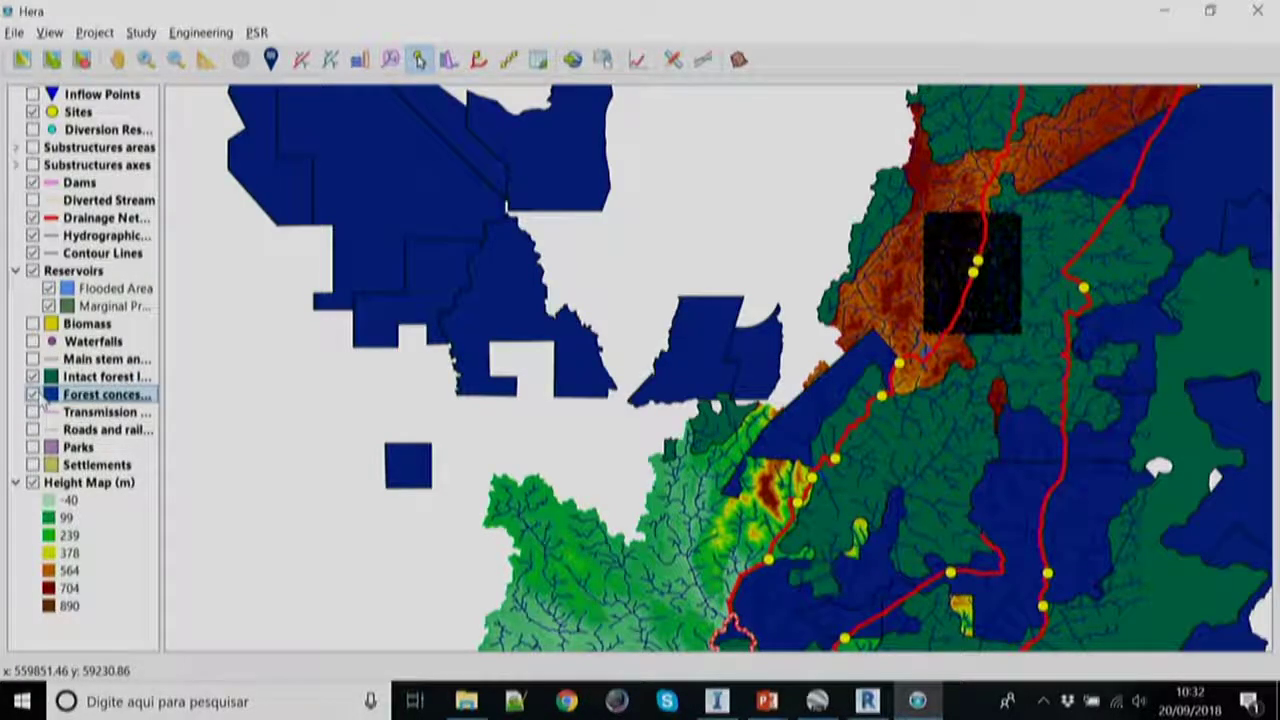
pyautogui.rightClick(104, 396)
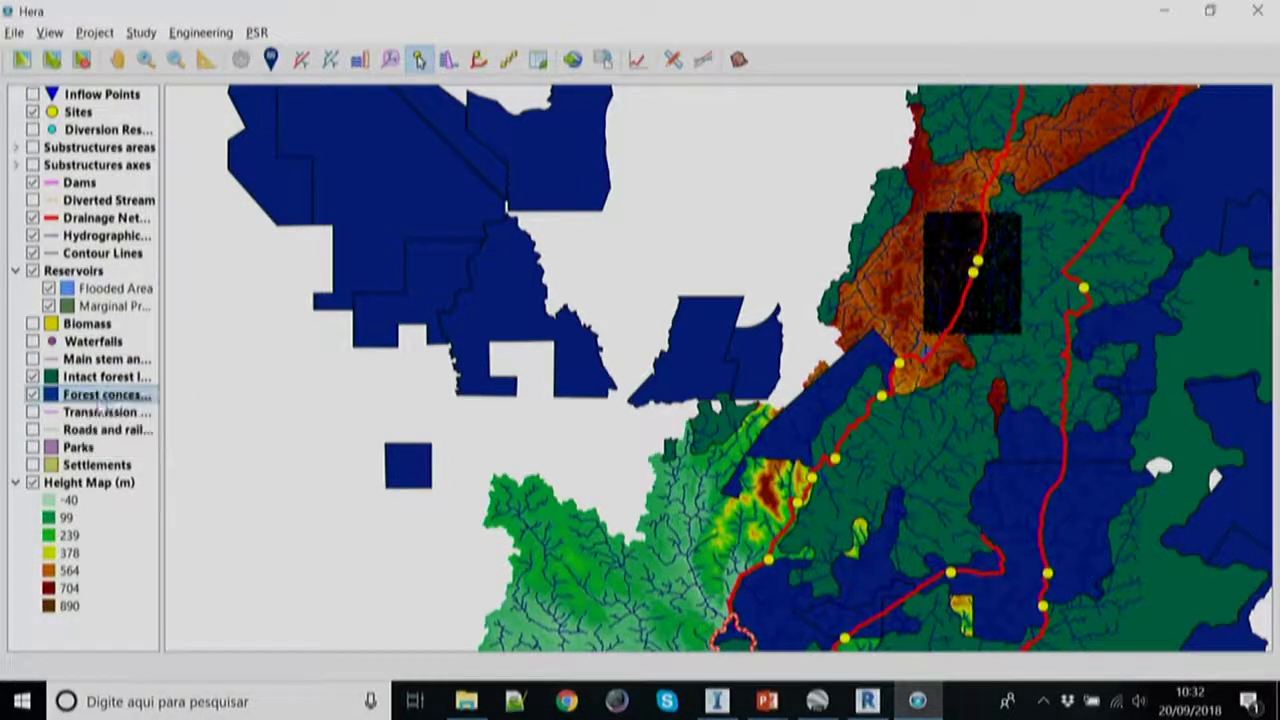
pyautogui.click(110, 403)
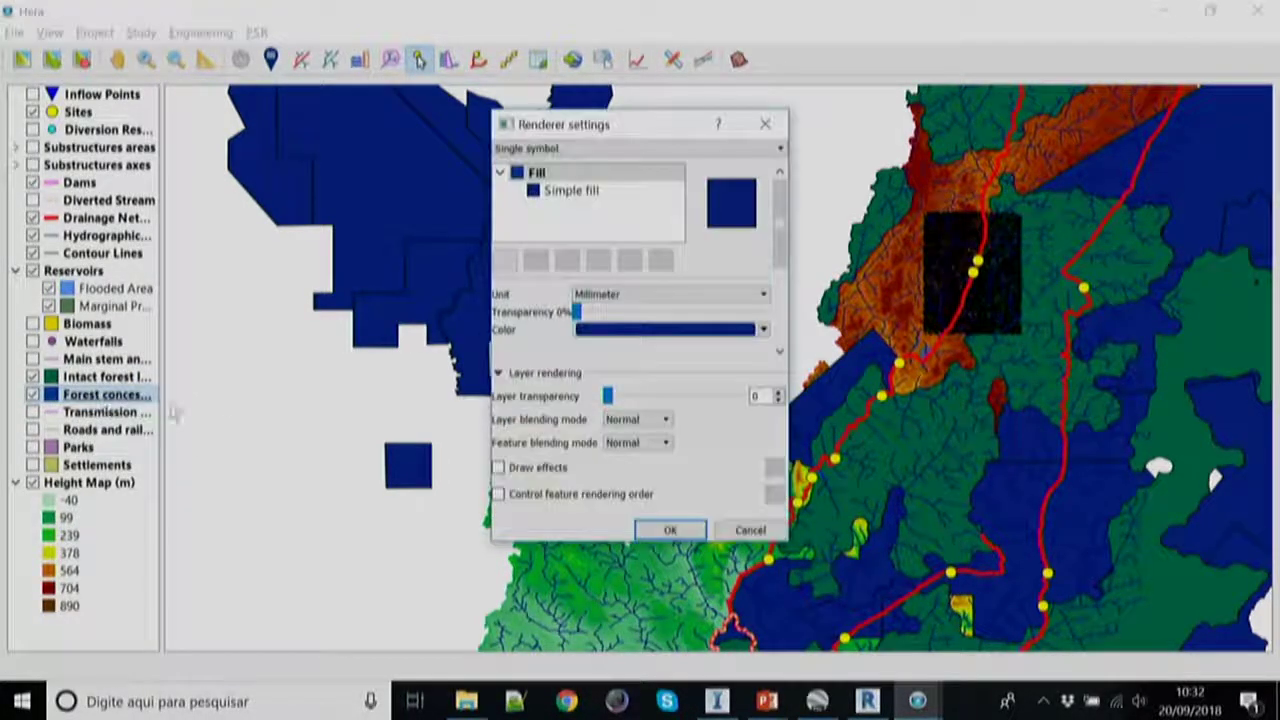
pyautogui.click(600, 148)
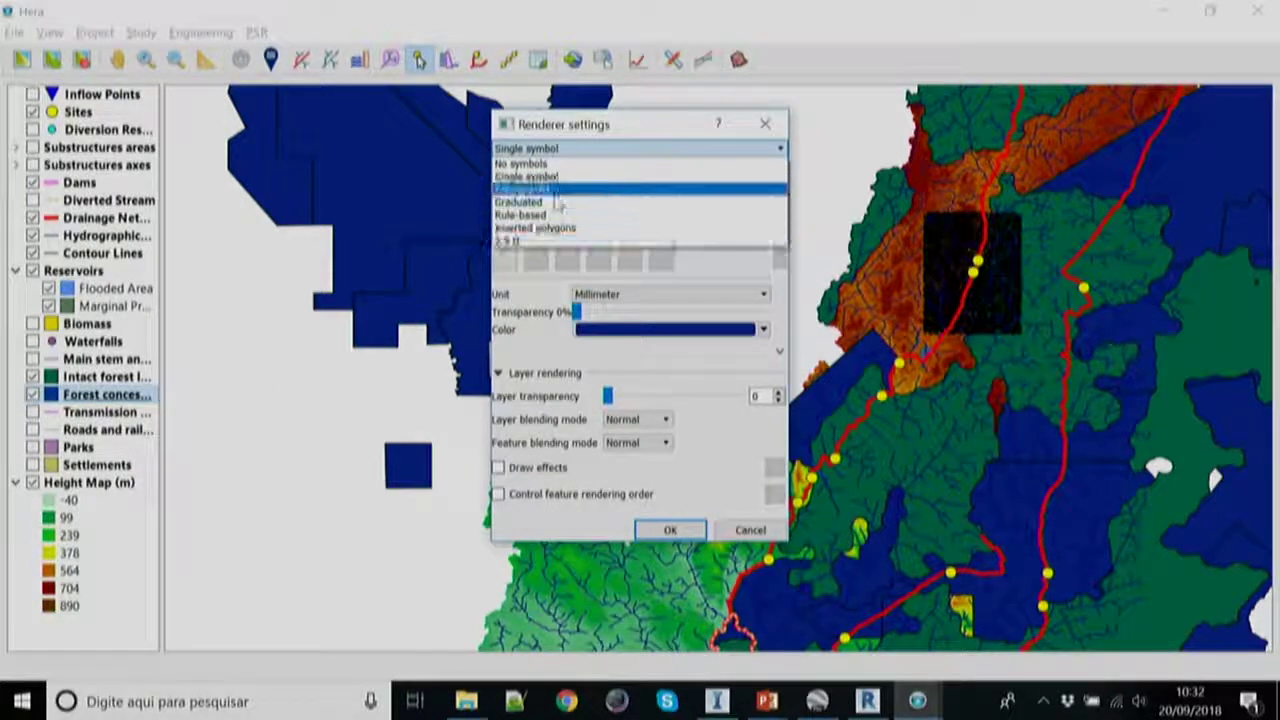
pyautogui.click(560, 195)
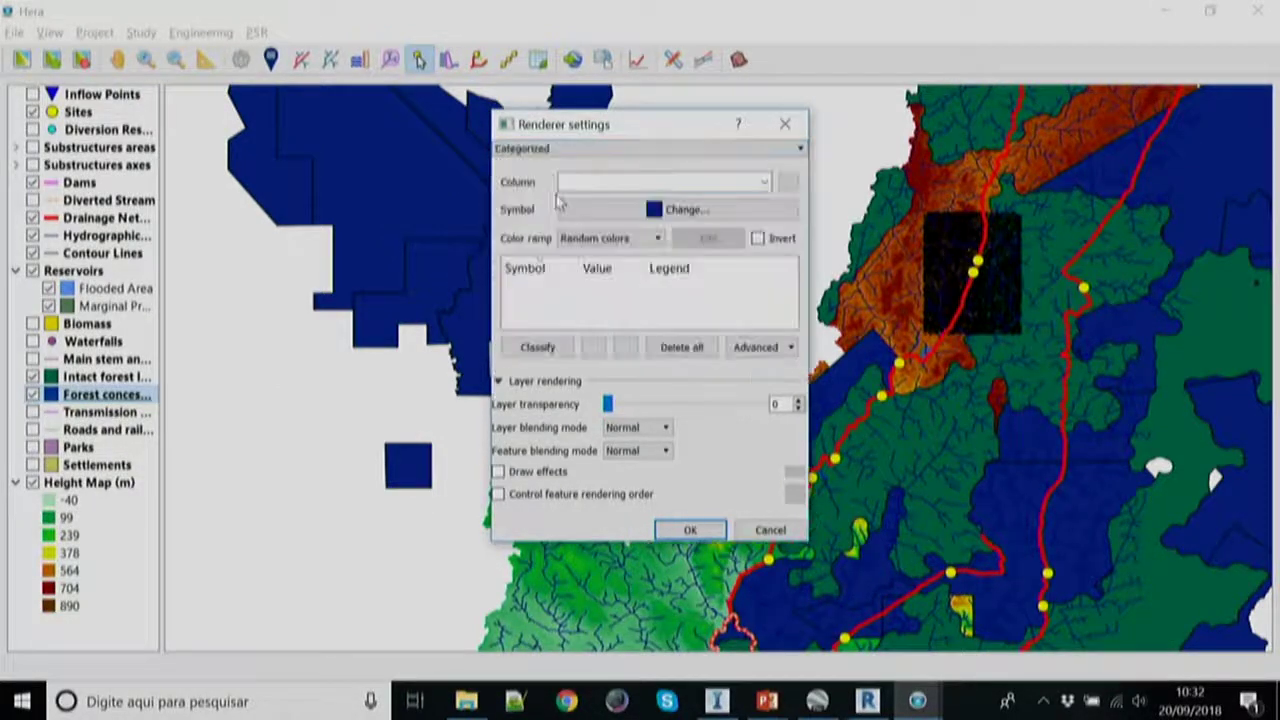
# - Classify the forest concessions by the Type column with random colors and apply the style
pyautogui.click(765, 183)
pyautogui.scroll(-4, 700, 230)
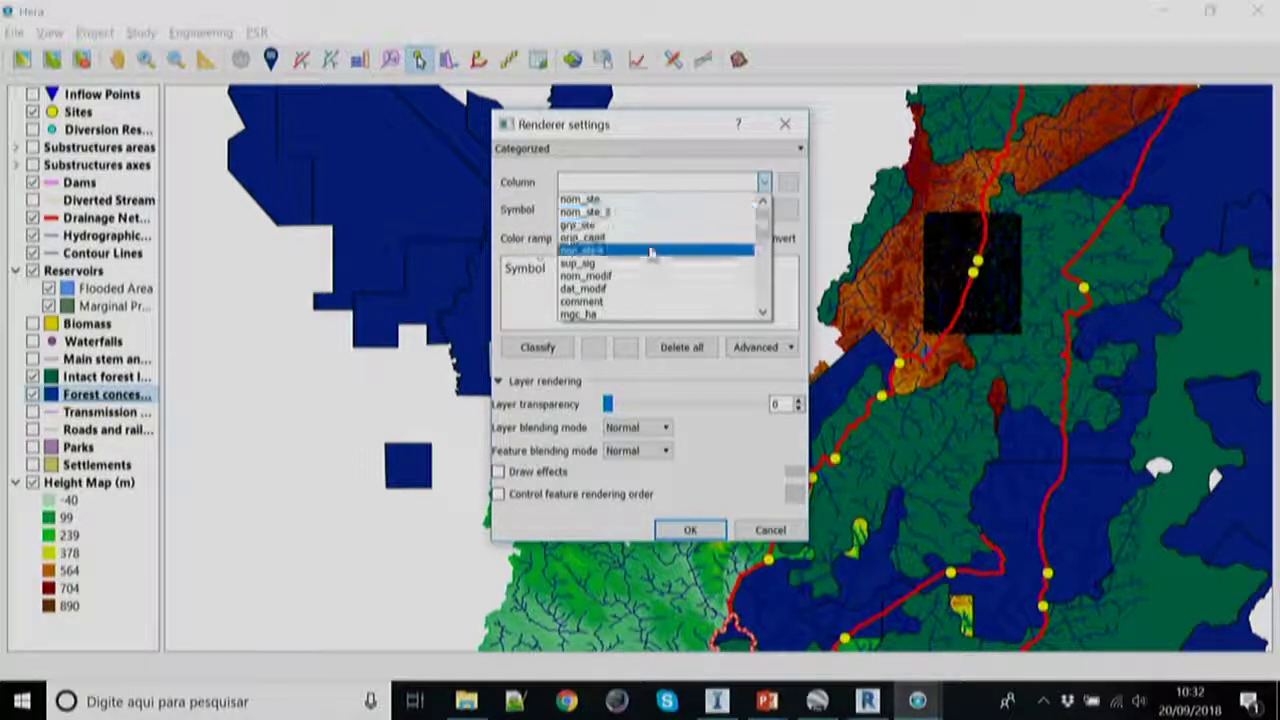
pyautogui.scroll(-2, 650, 253)
pyautogui.scroll(1, 643, 251)
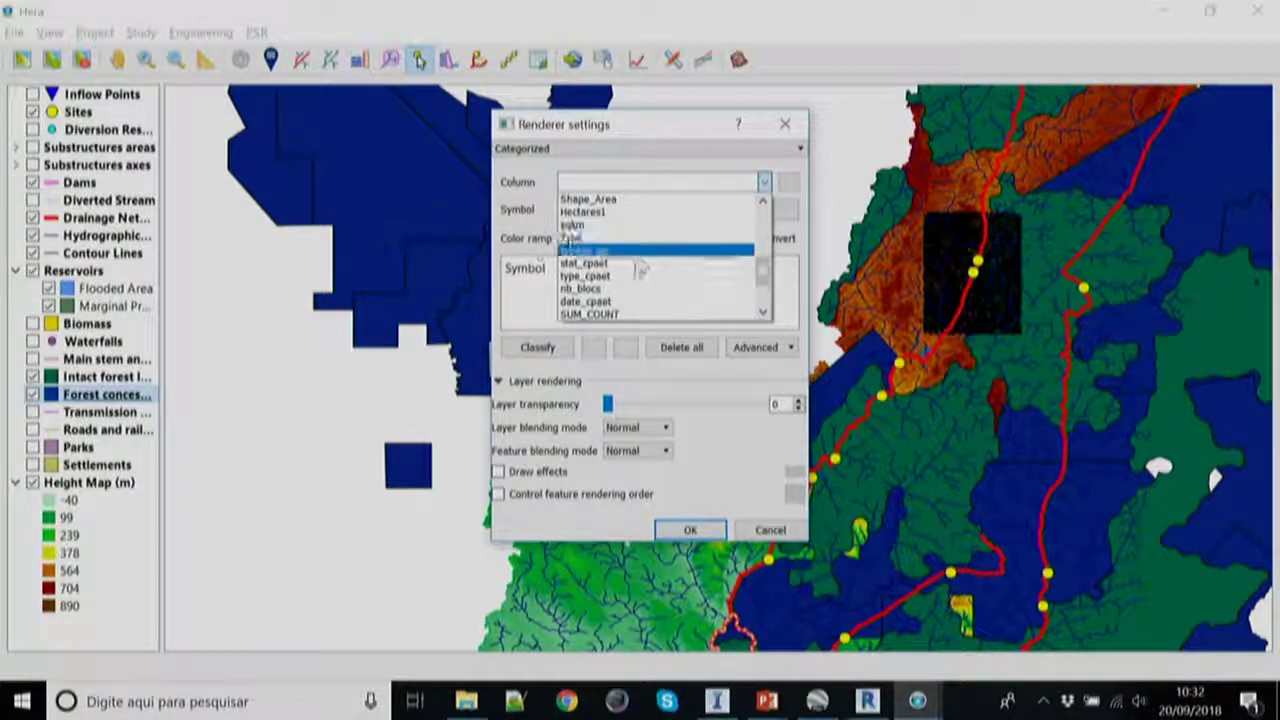
pyautogui.click(620, 238)
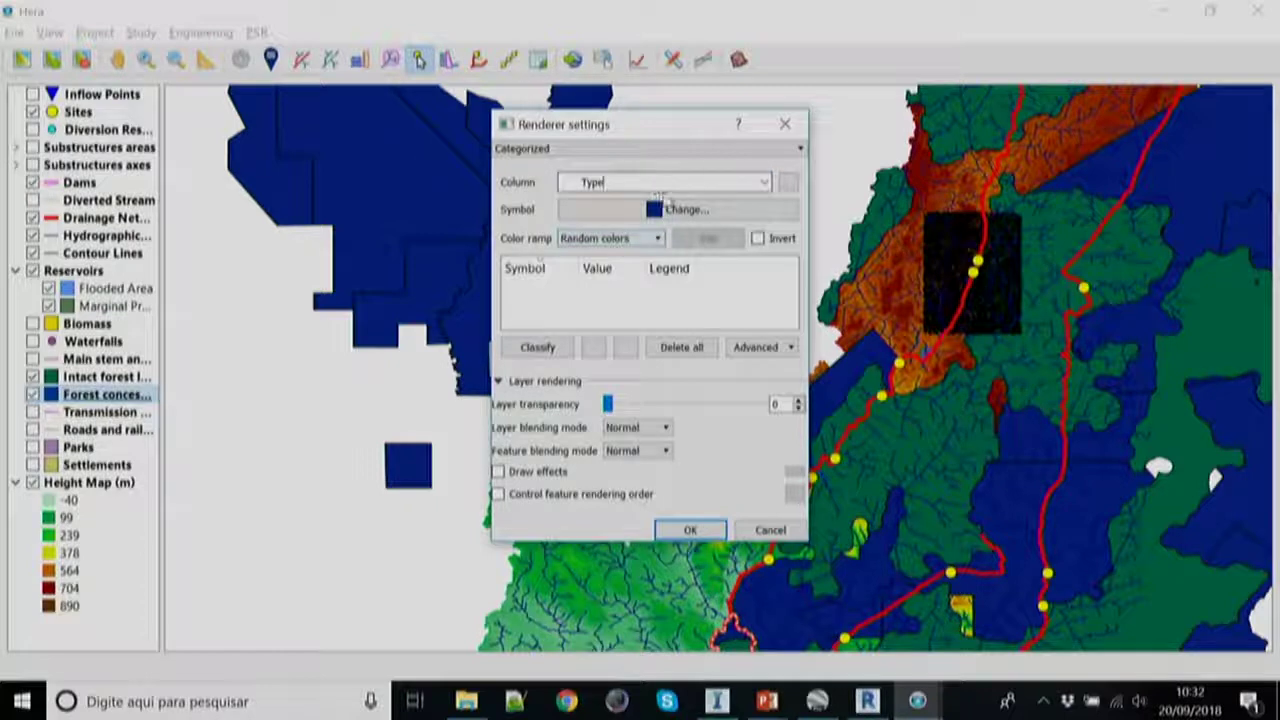
pyautogui.click(540, 347)
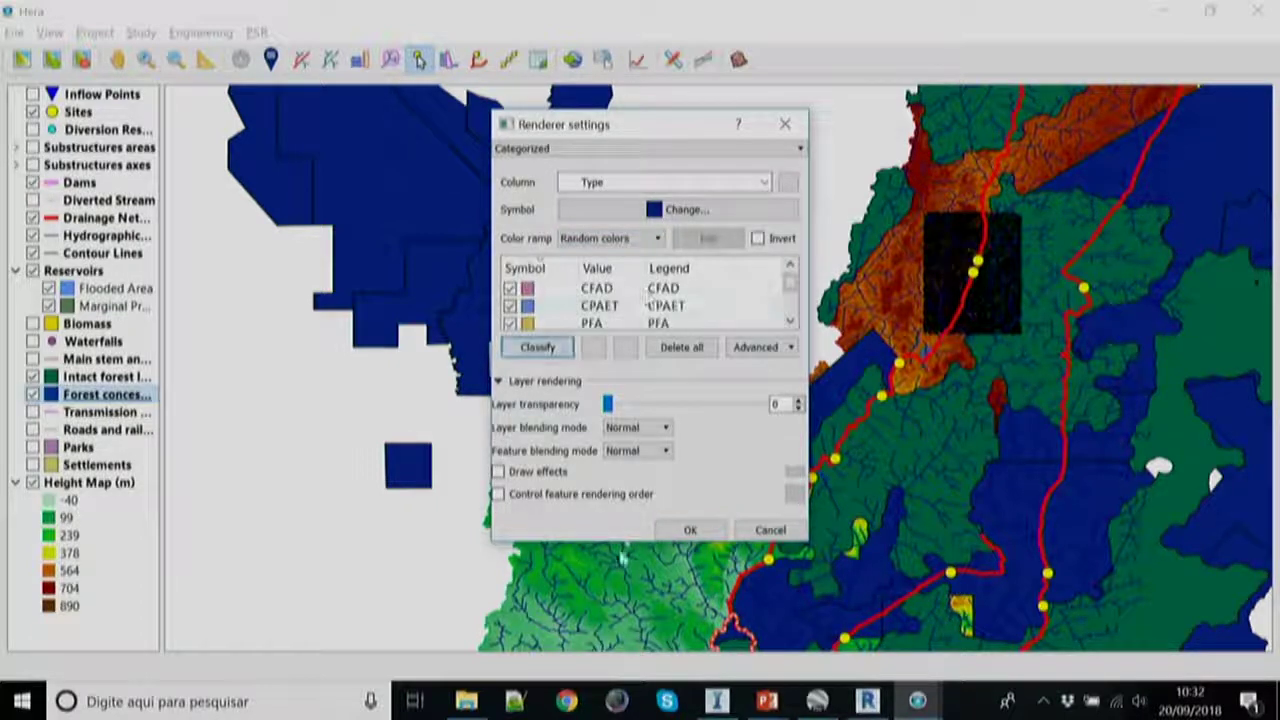
pyautogui.click(688, 530)
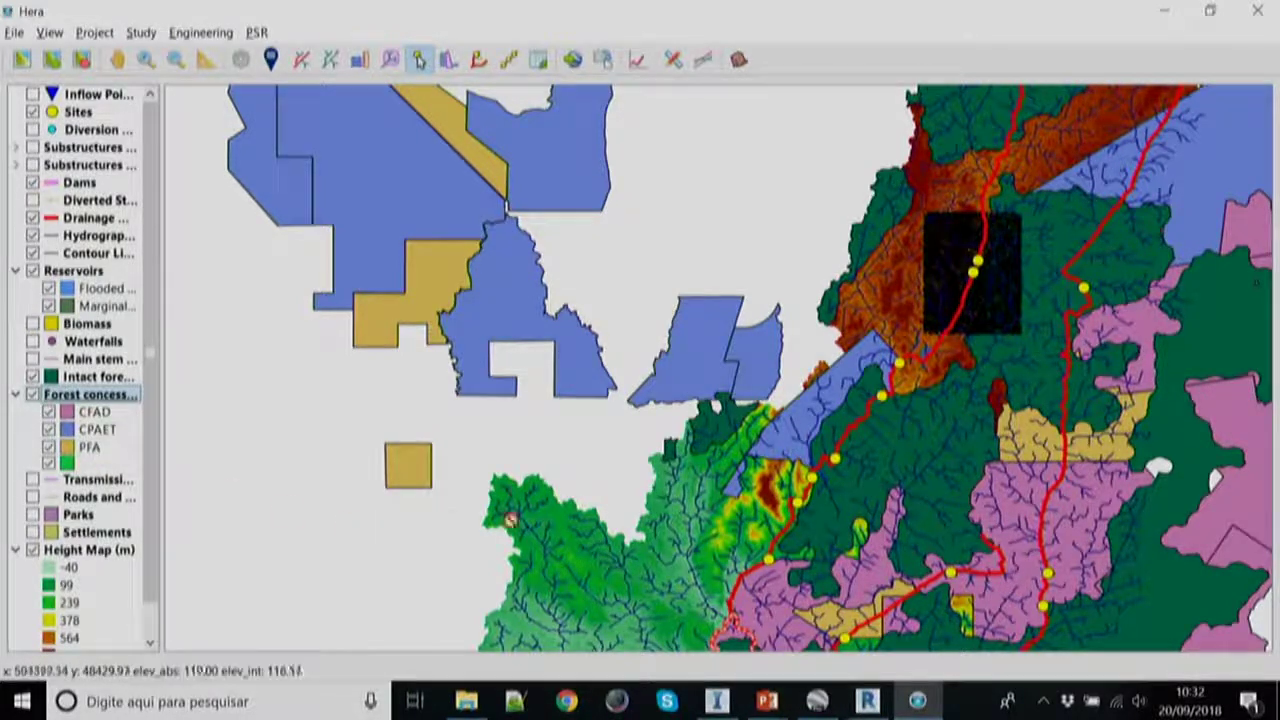
# - Open the hydro project definition for the dam site beside the CPAET concession and add all projects of site 39
pyautogui.scroll(5, 795, 473)
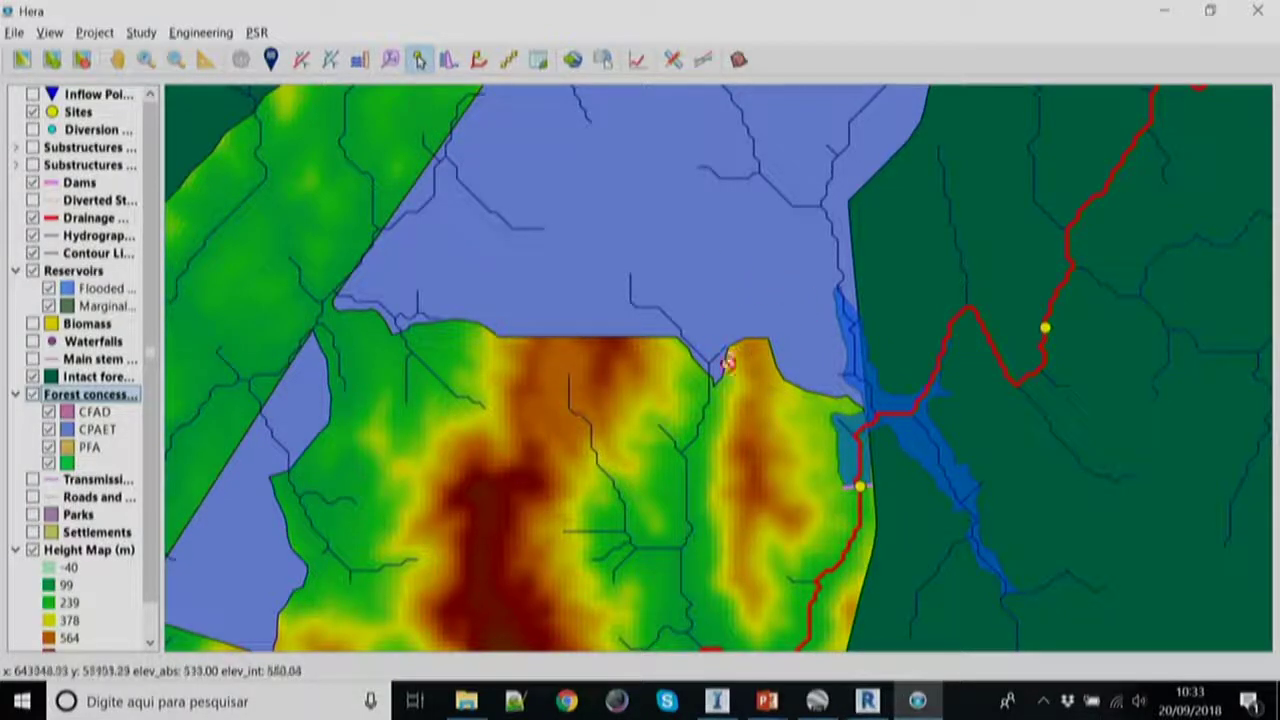
pyautogui.click(114, 435)
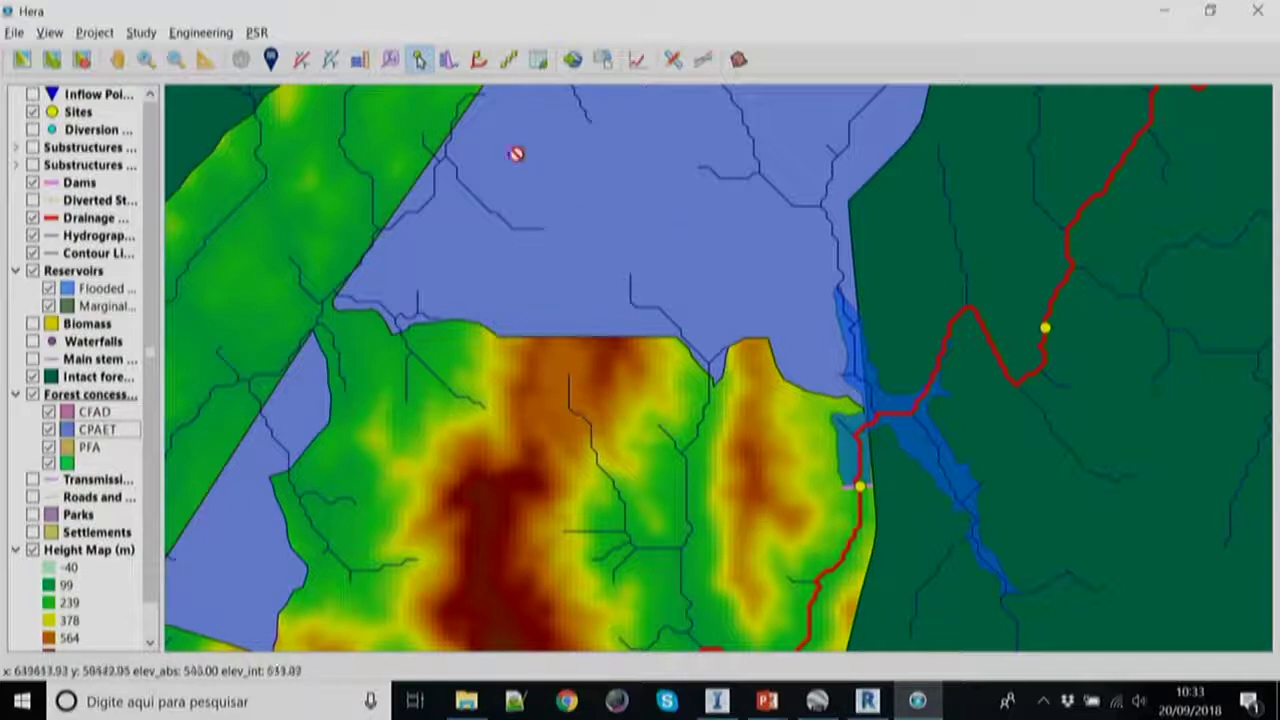
pyautogui.rightClick(860, 488)
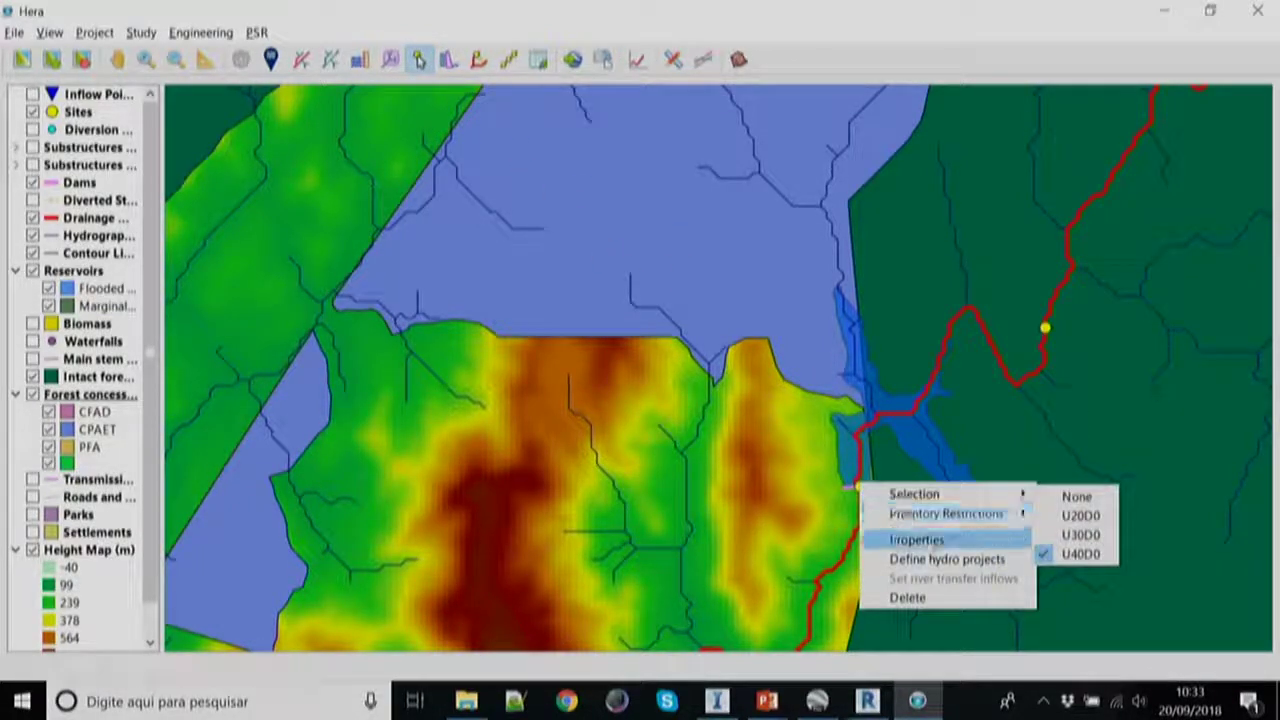
pyautogui.click(927, 563)
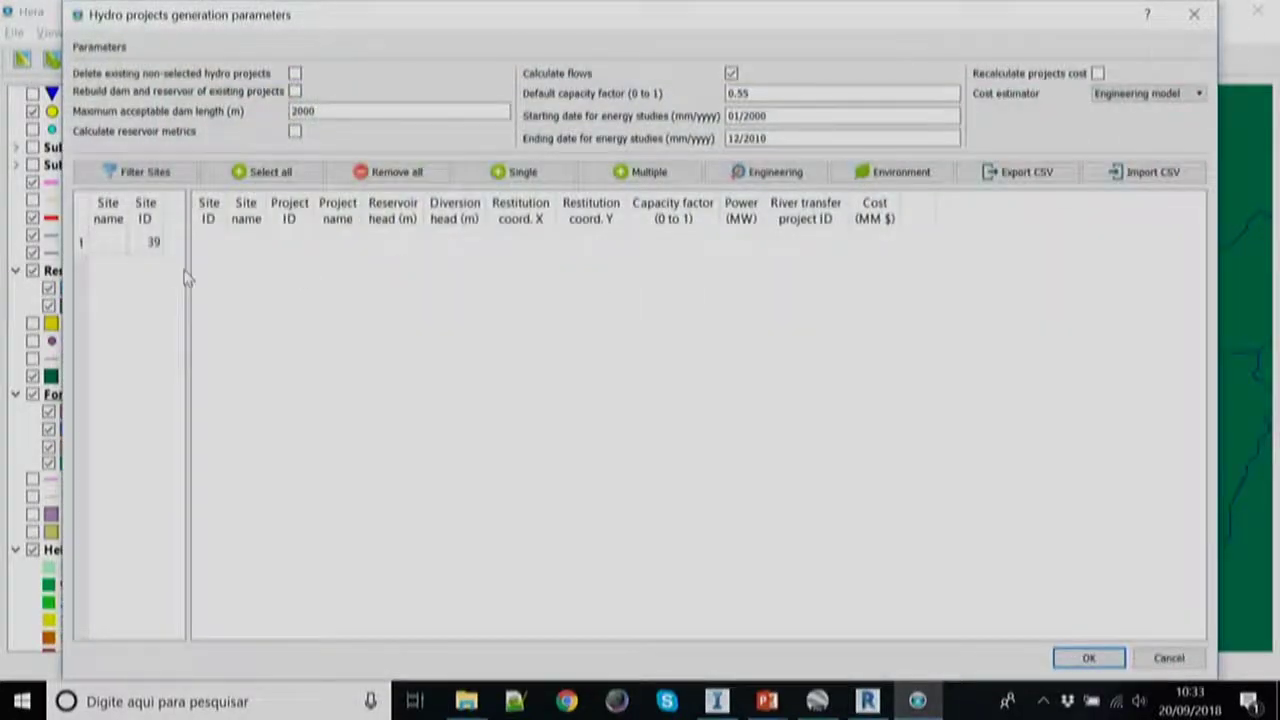
pyautogui.click(112, 248)
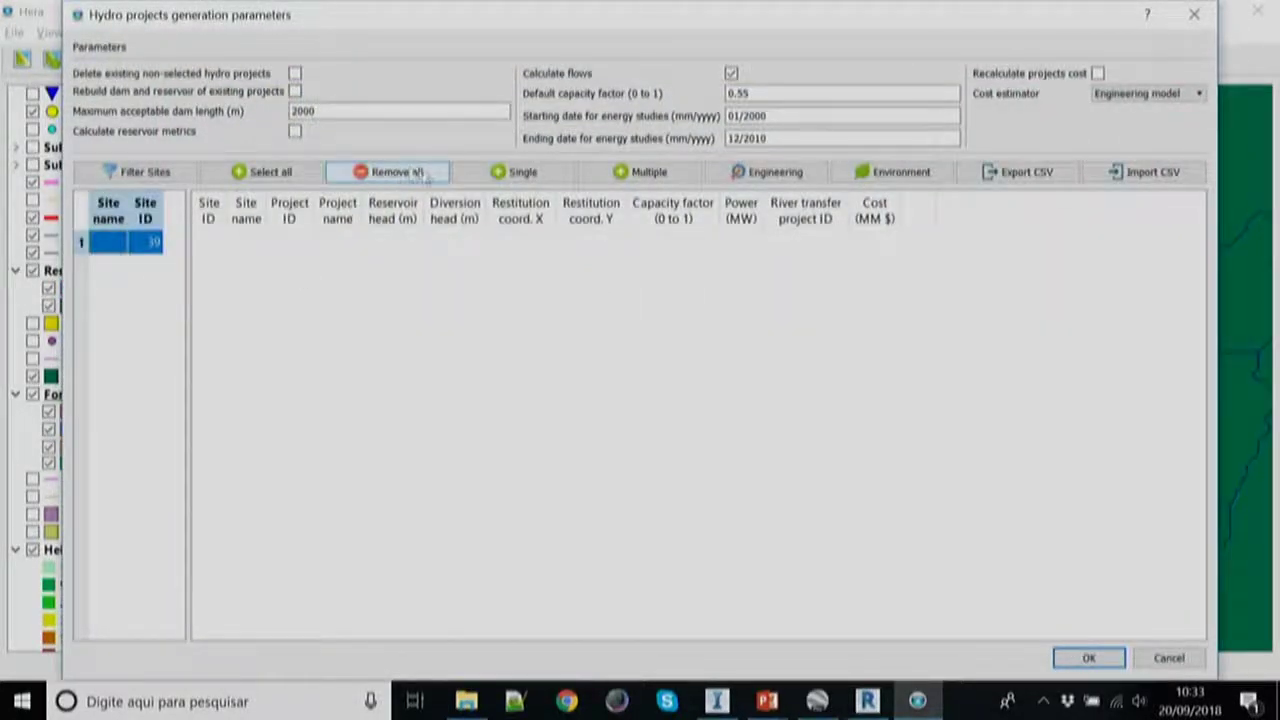
pyautogui.click(265, 172)
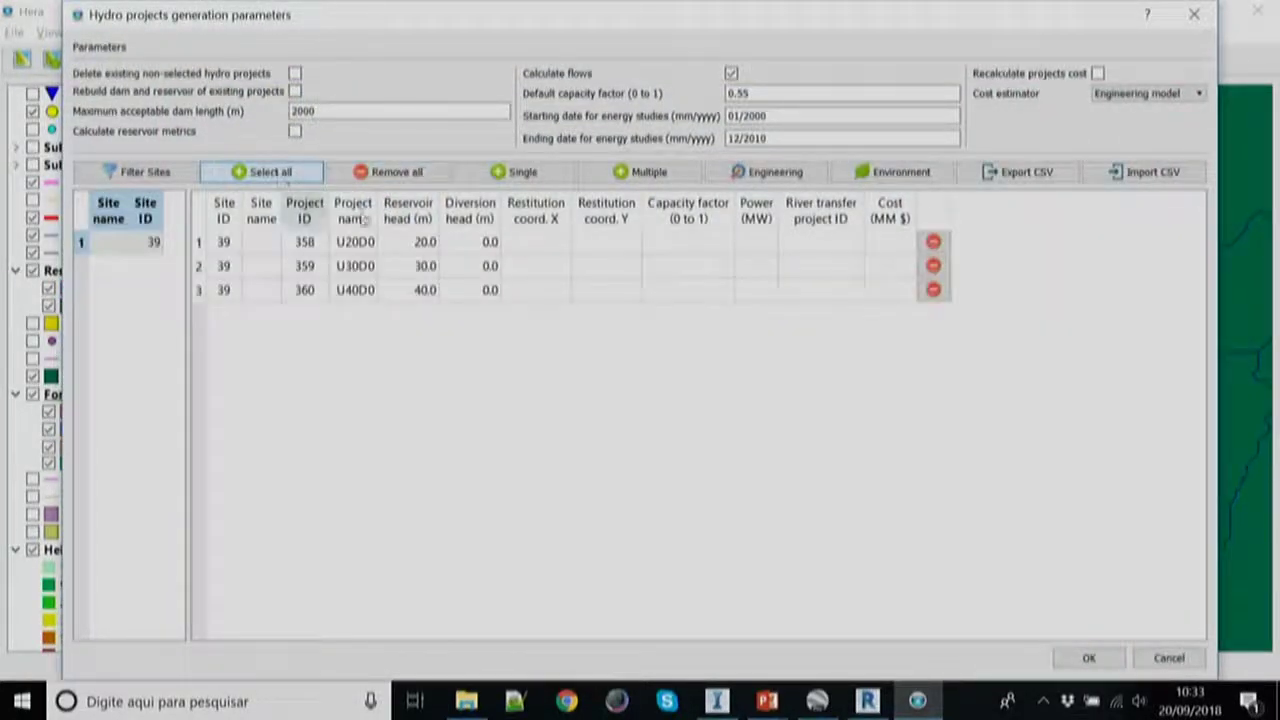
# - Turn off flow calculation, enable reservoir metrics calculation, run the project generation and close its results
pyautogui.click(731, 74)
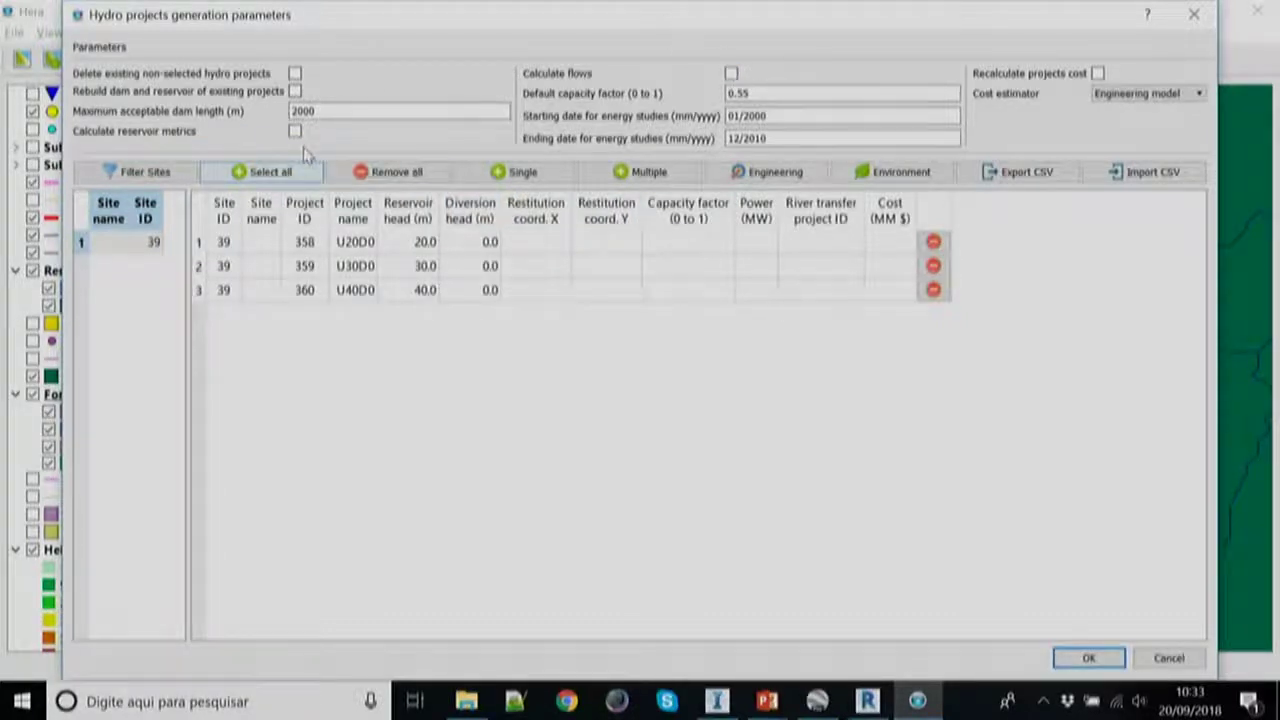
pyautogui.click(296, 132)
pyautogui.click(1089, 657)
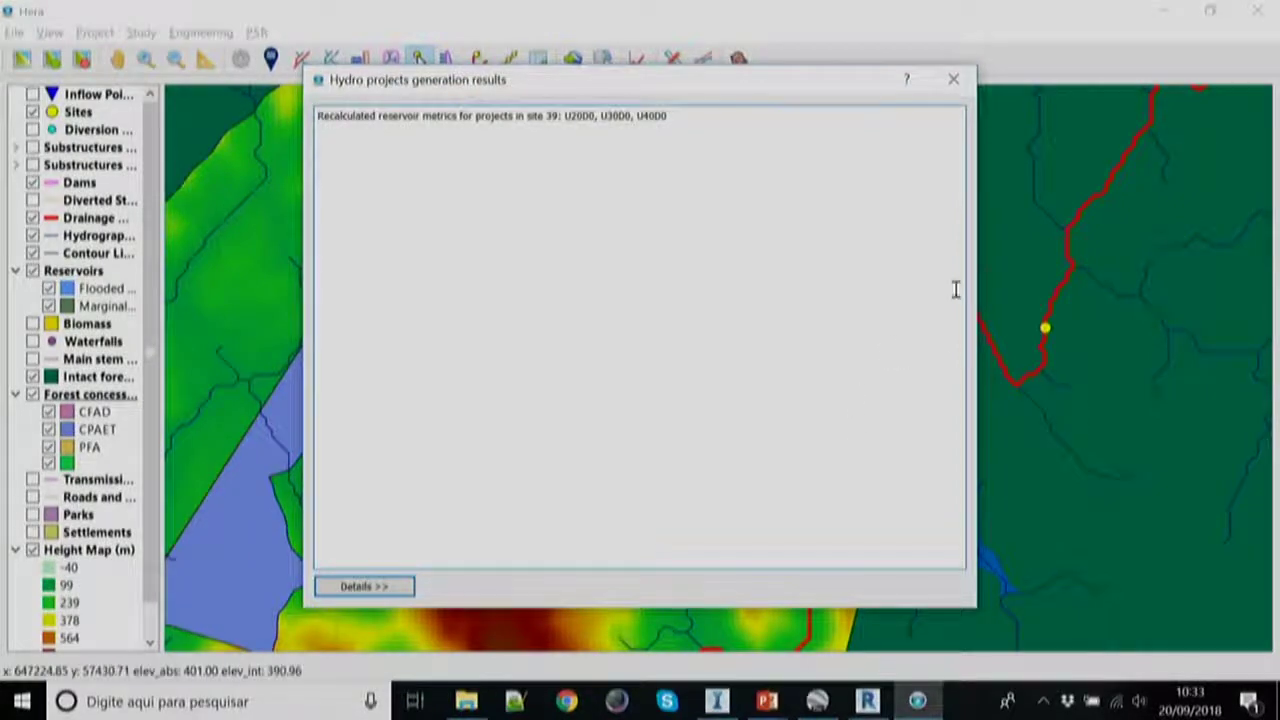
pyautogui.click(950, 82)
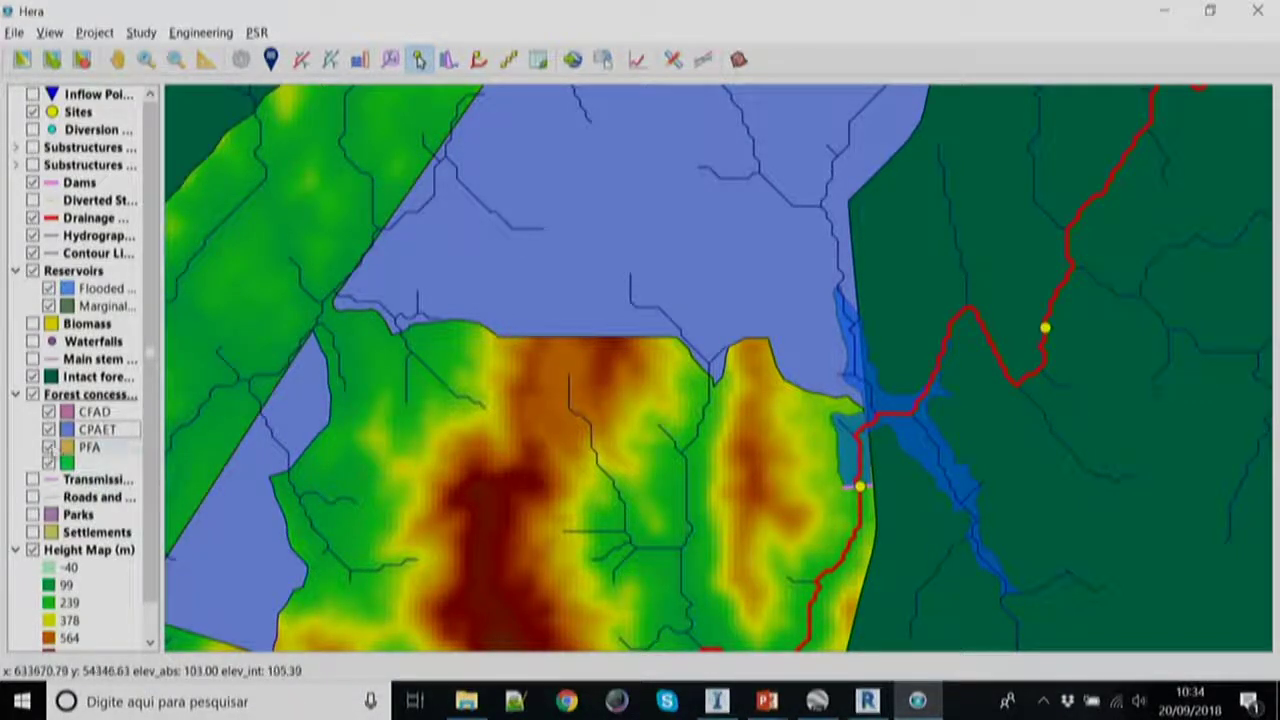
# - Review the CPAET reservoir metric's unit, attribute and category weights in the Forest concessions layer properties, leaving them unedited
pyautogui.rightClick(92, 433)
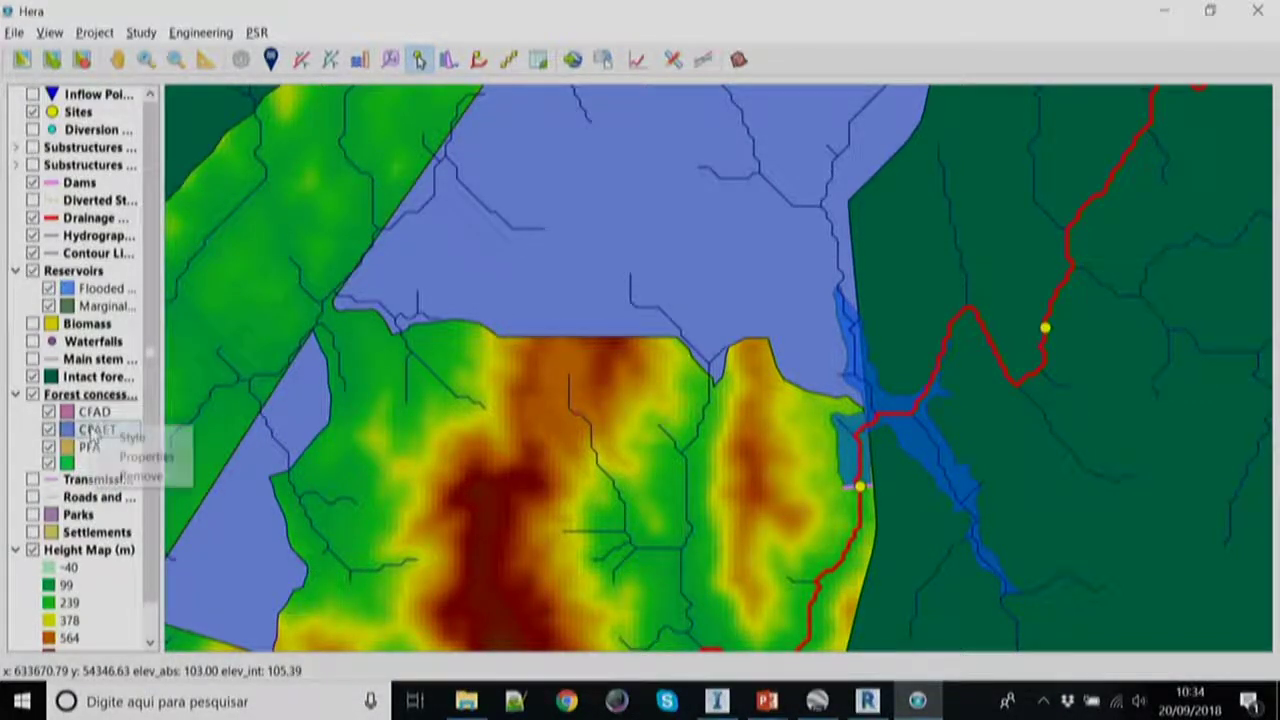
pyautogui.click(146, 457)
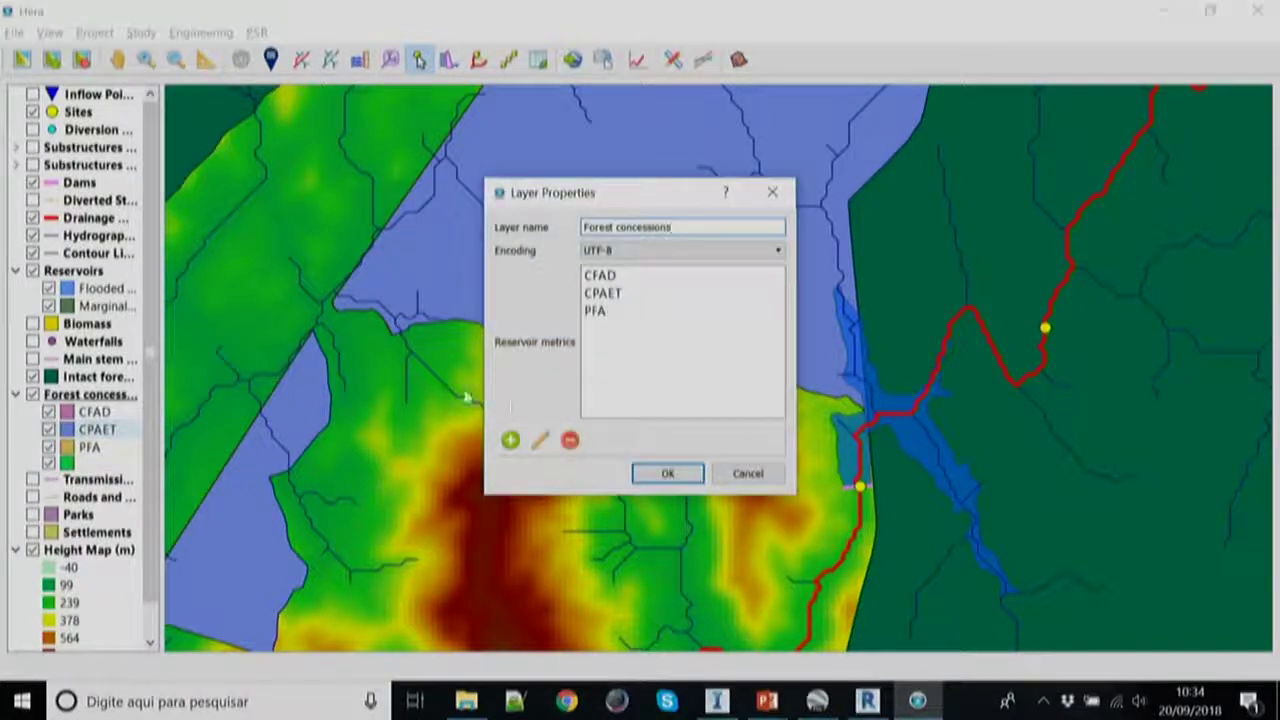
pyautogui.click(617, 293)
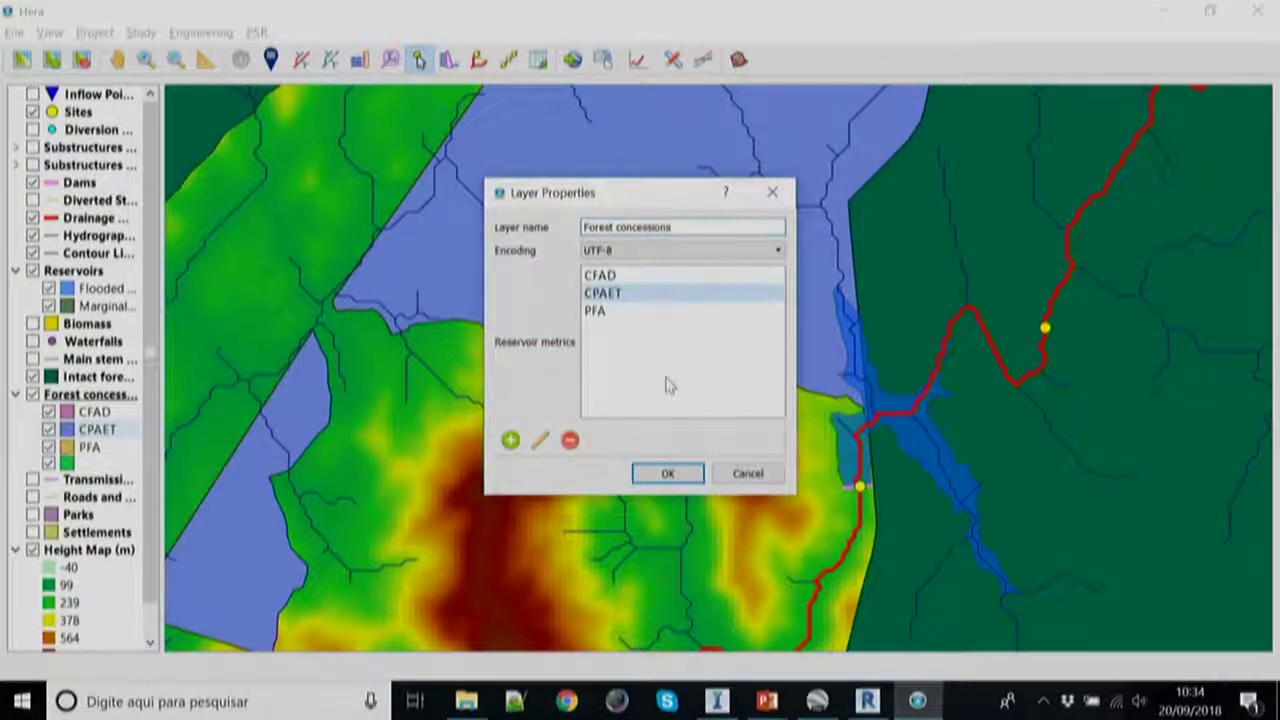
pyautogui.click(541, 443)
pyautogui.click(617, 248)
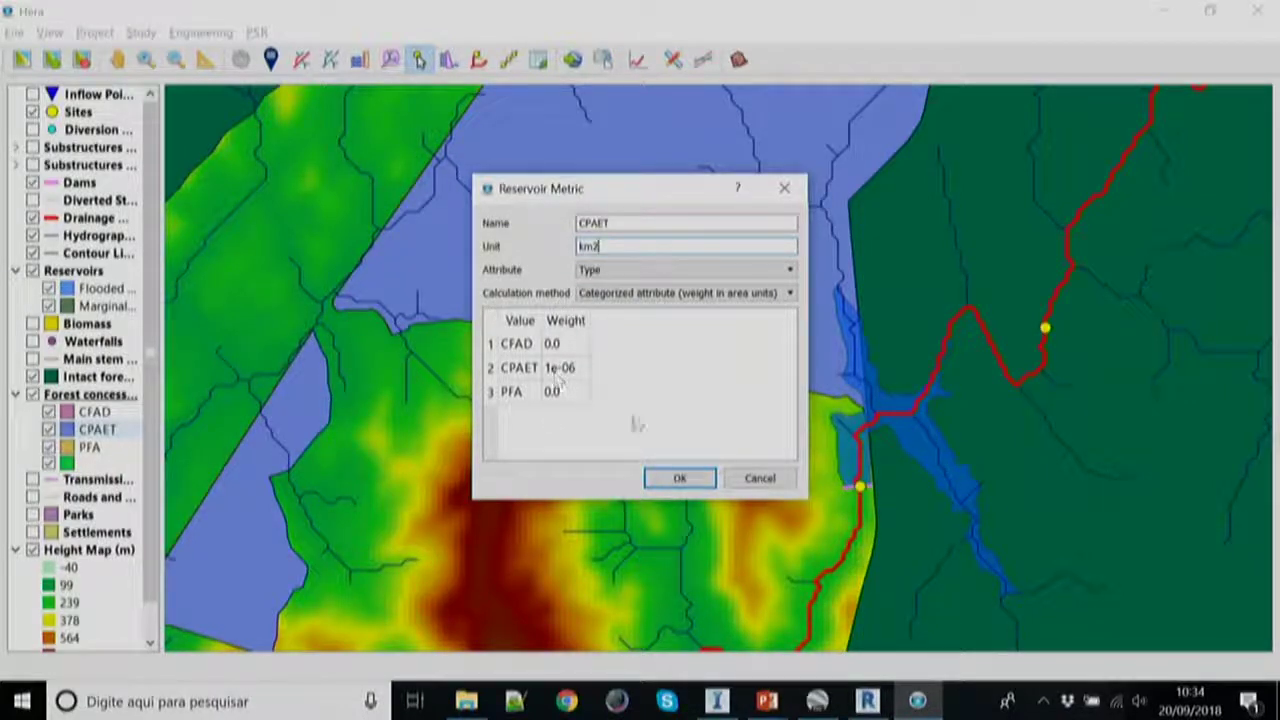
pyautogui.click(770, 481)
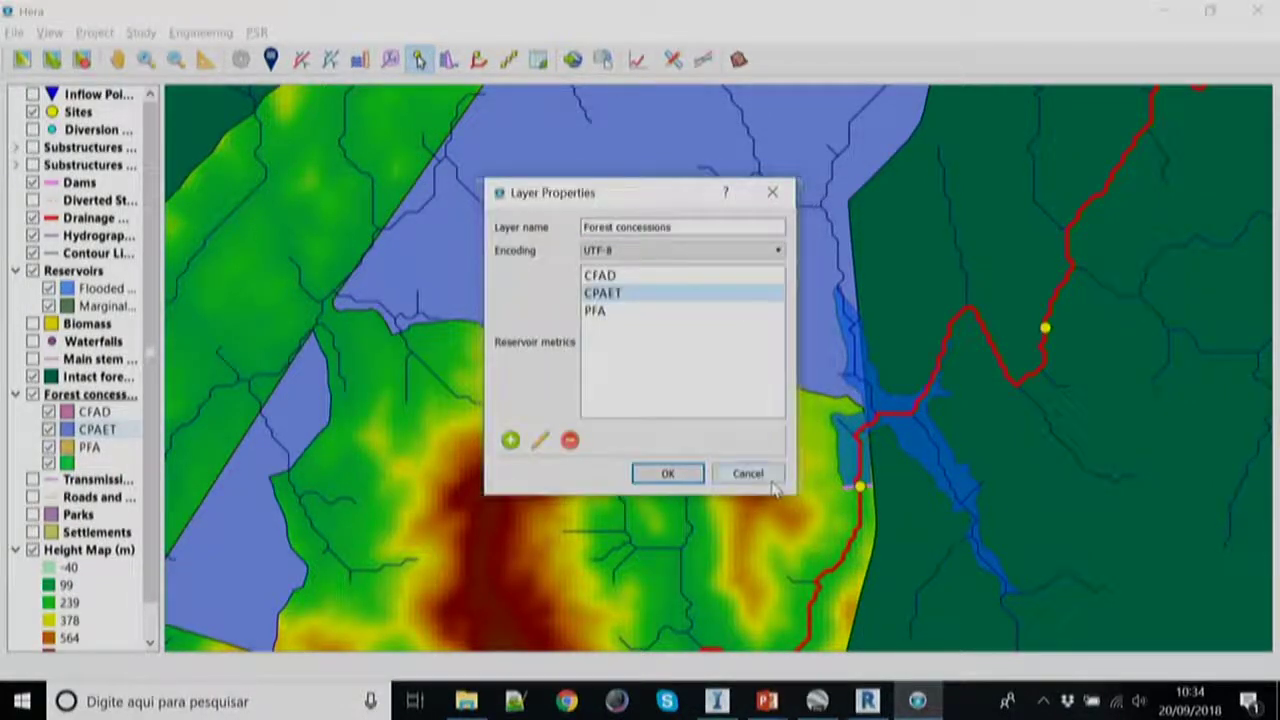
pyautogui.click(751, 474)
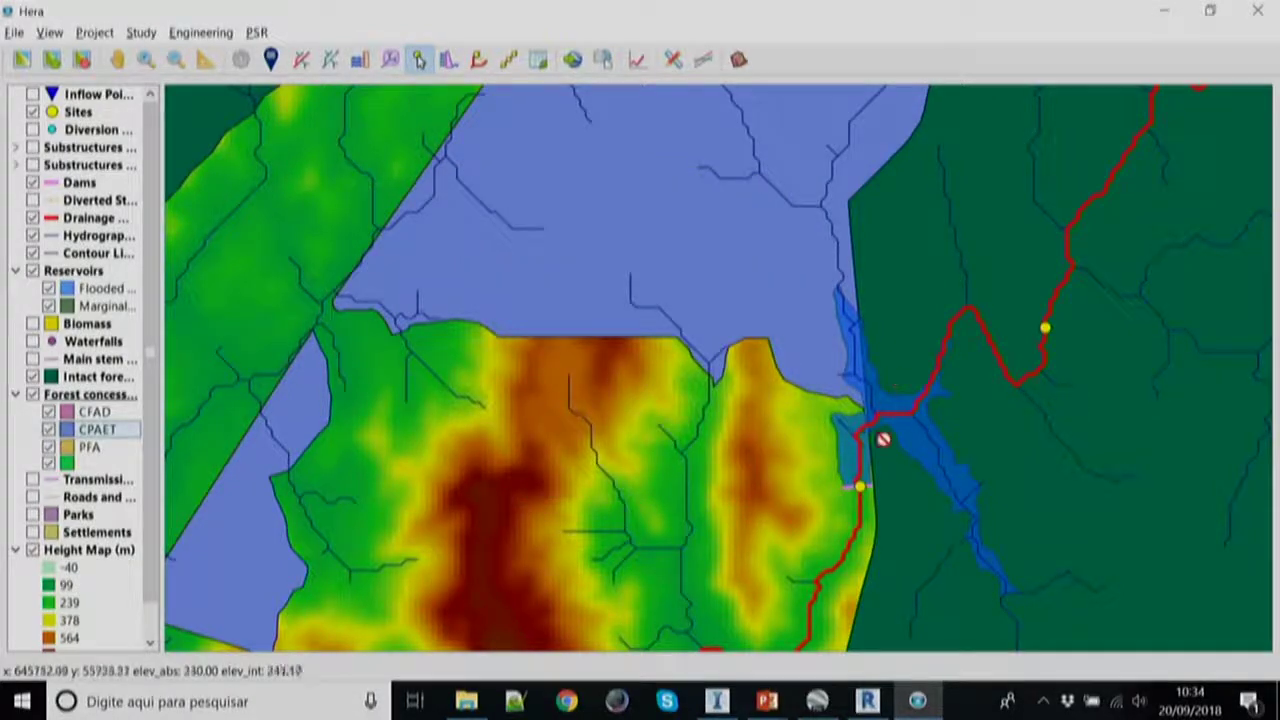
# - Open the properties of site 39 and examine its reservoir data from people resettled through unpaved roads
pyautogui.click(866, 492)
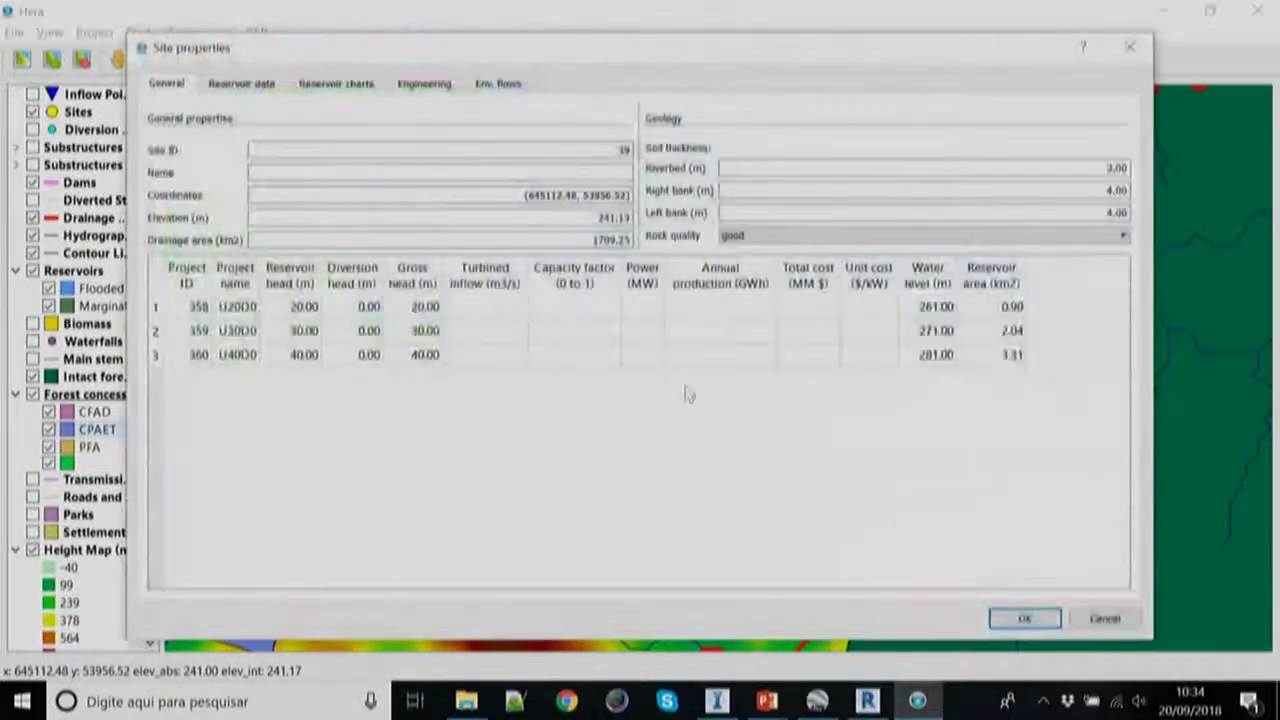
pyautogui.click(250, 88)
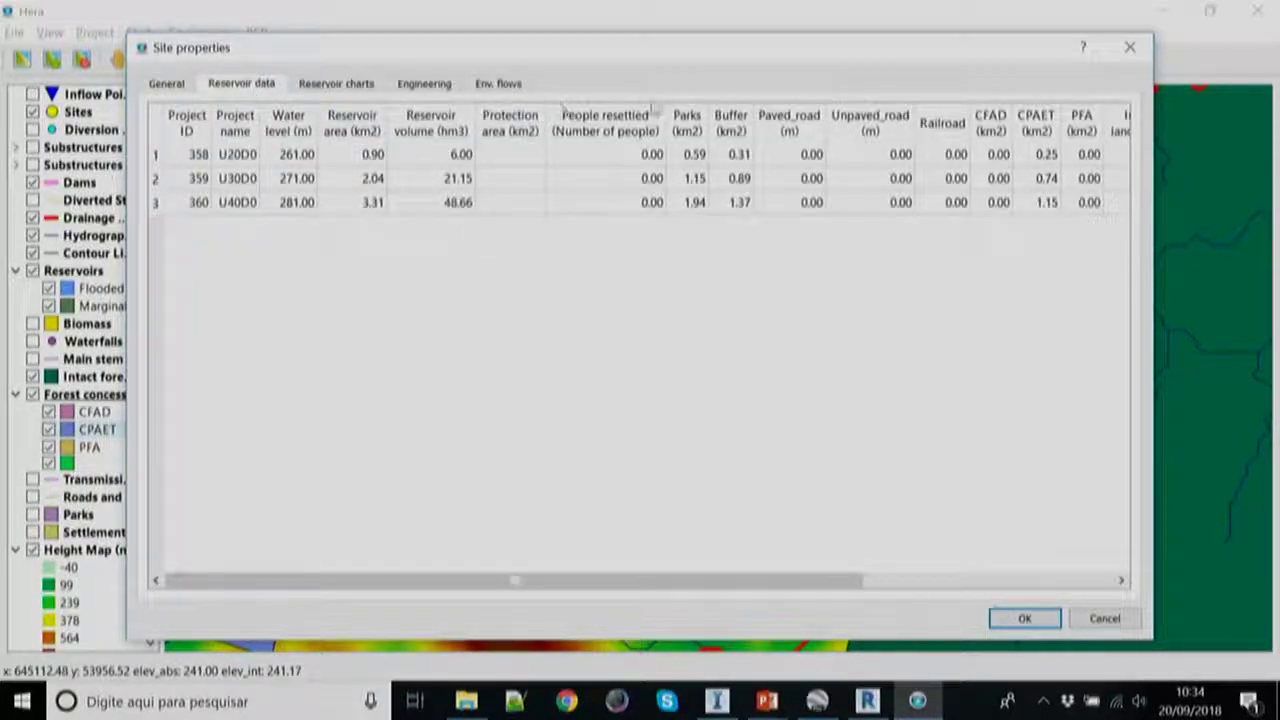
pyautogui.moveTo(626, 120); pyautogui.dragTo(851, 120)
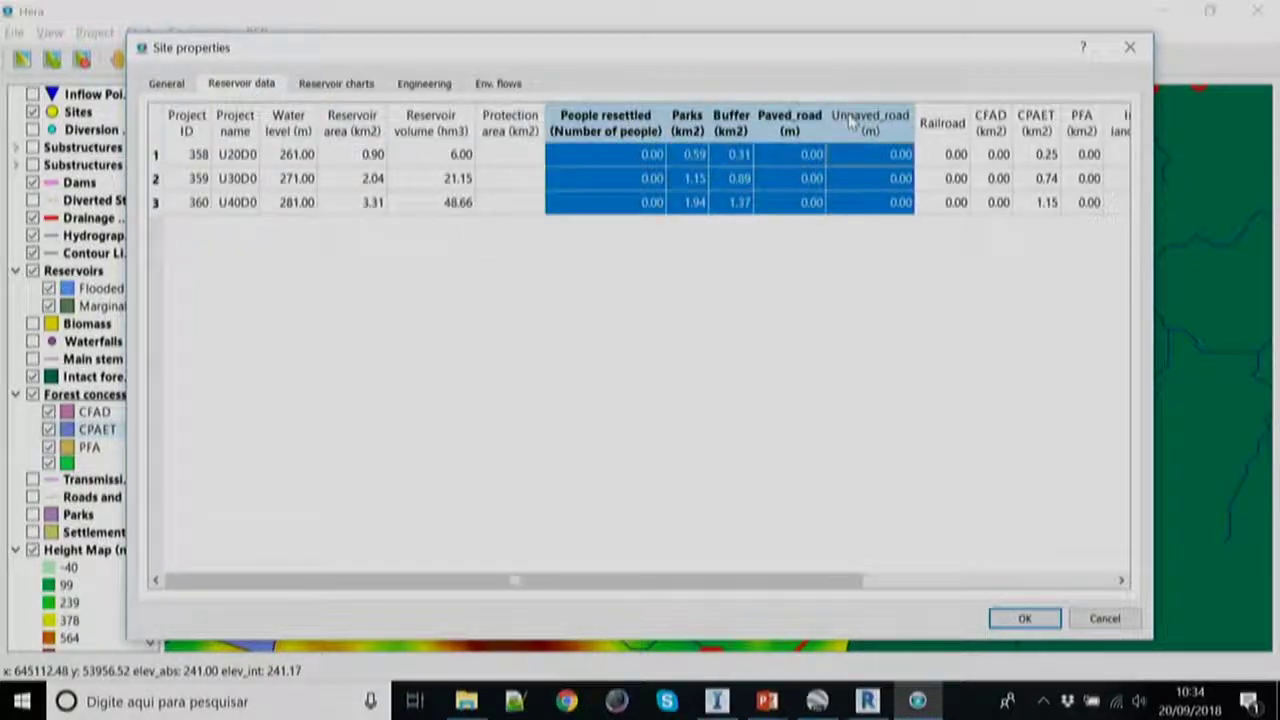
pyautogui.click(828, 265)
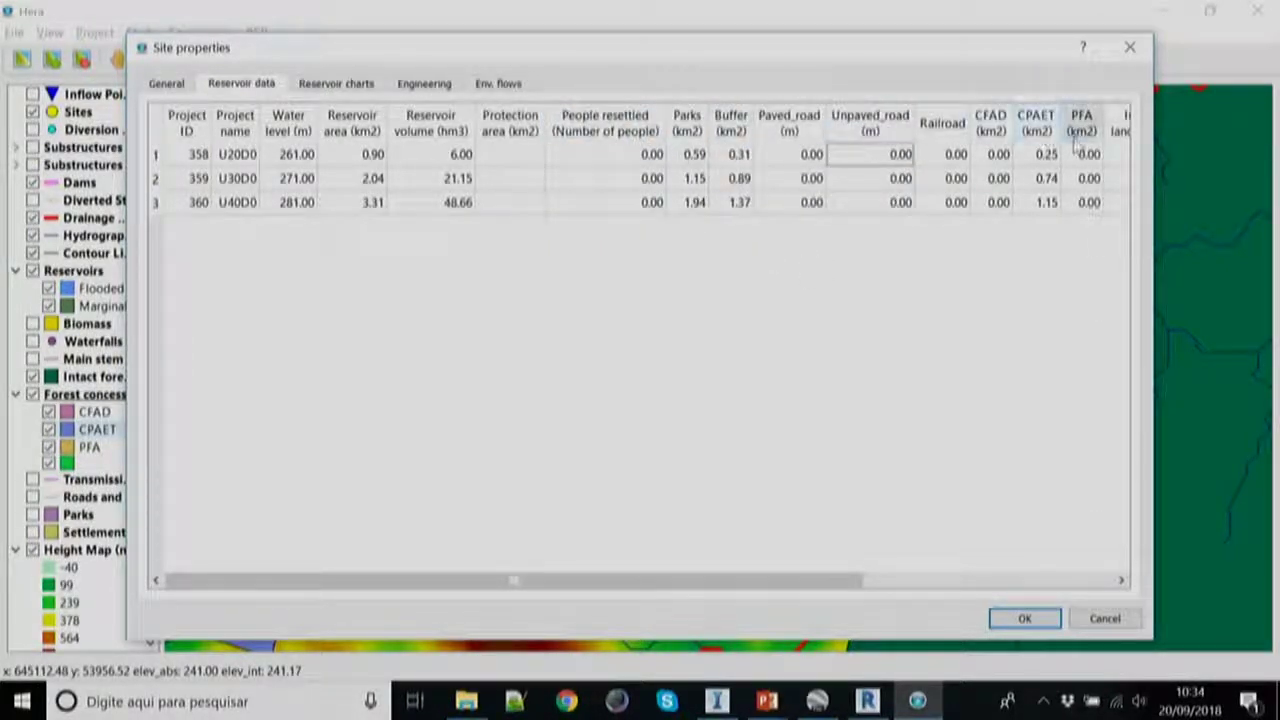
# - Examine the CPAET and PFA areas of projects U20D0, U30D0 and U40D0, along with the intact forest landscapes column
pyautogui.click(1040, 128)
pyautogui.press('Right')
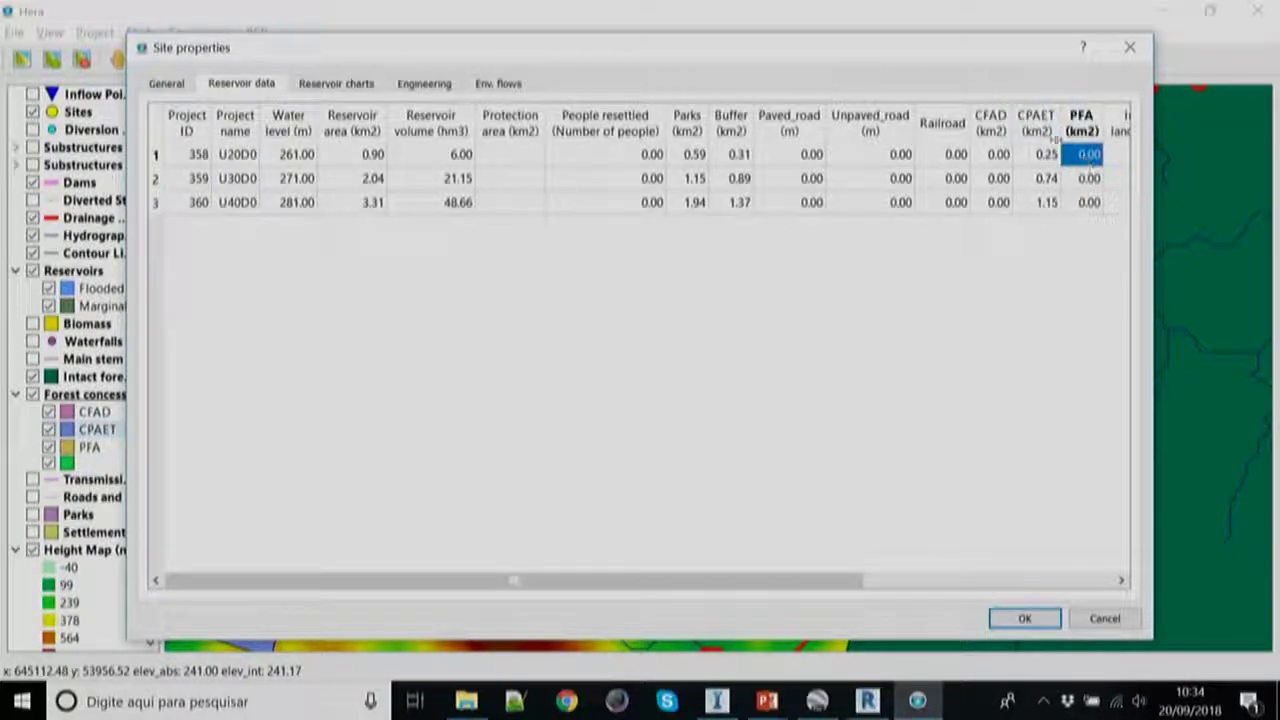
pyautogui.click(1040, 125)
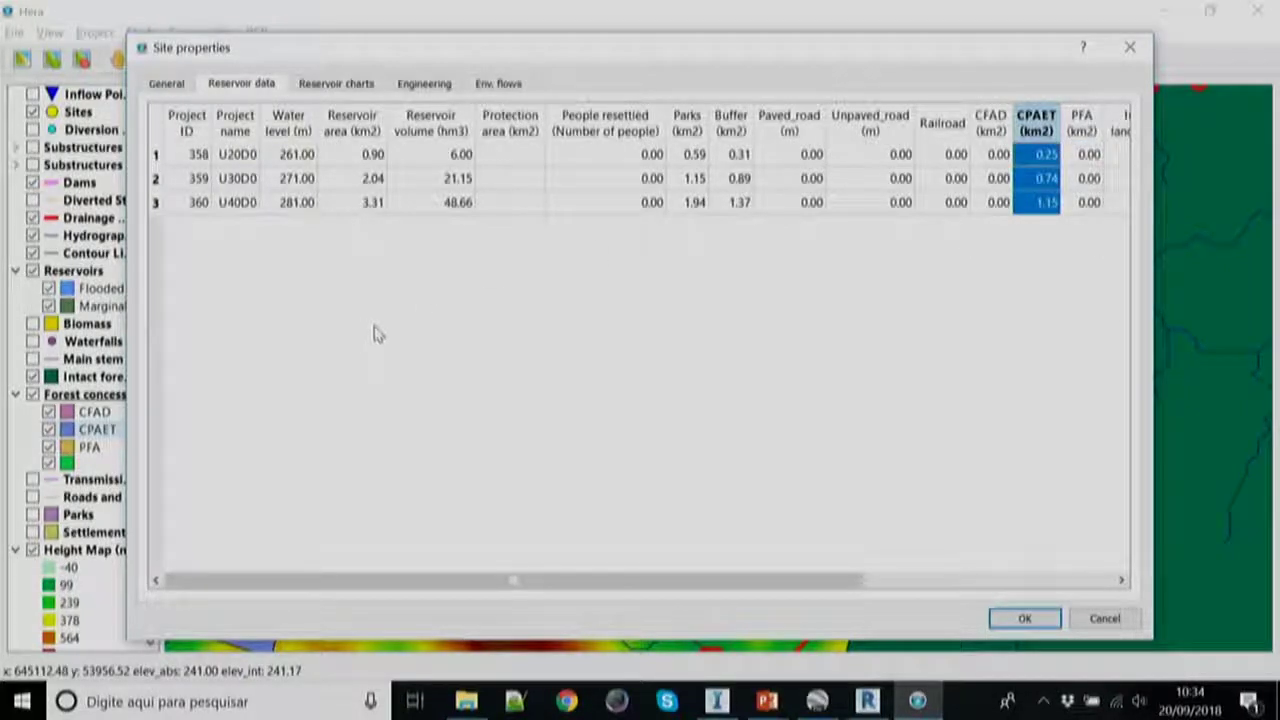
pyautogui.press('Right')
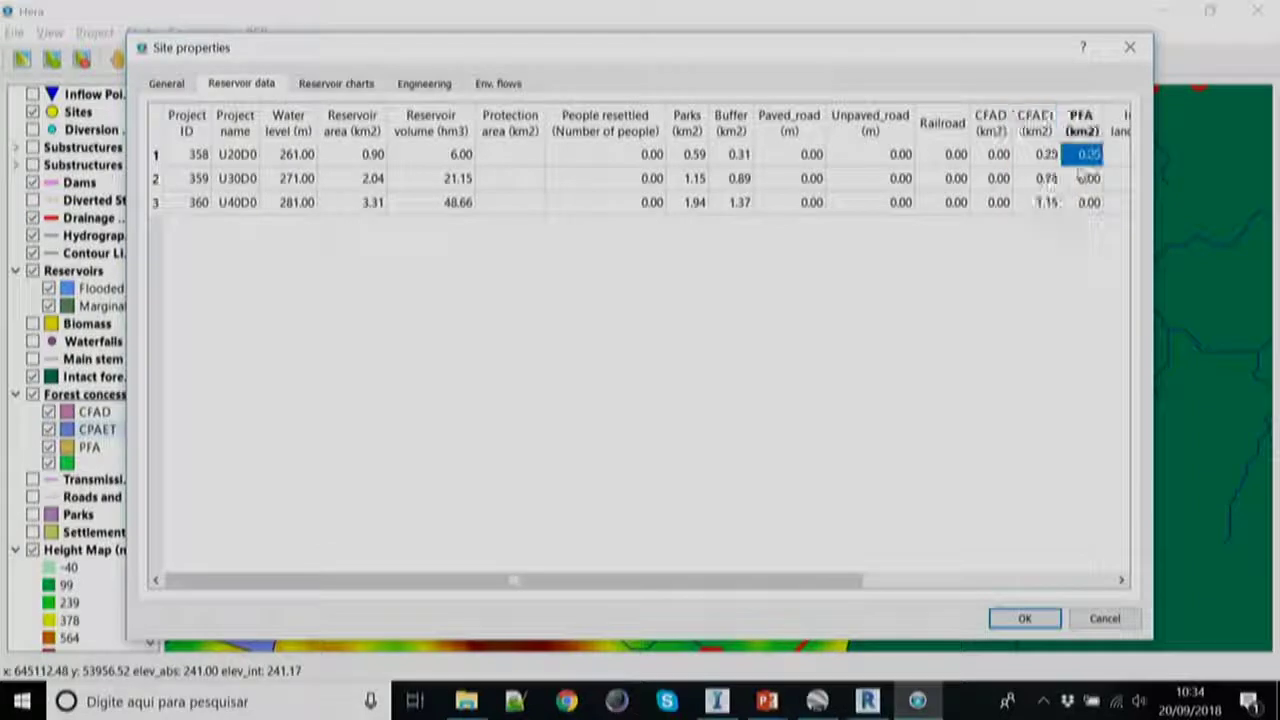
pyautogui.press('Left')
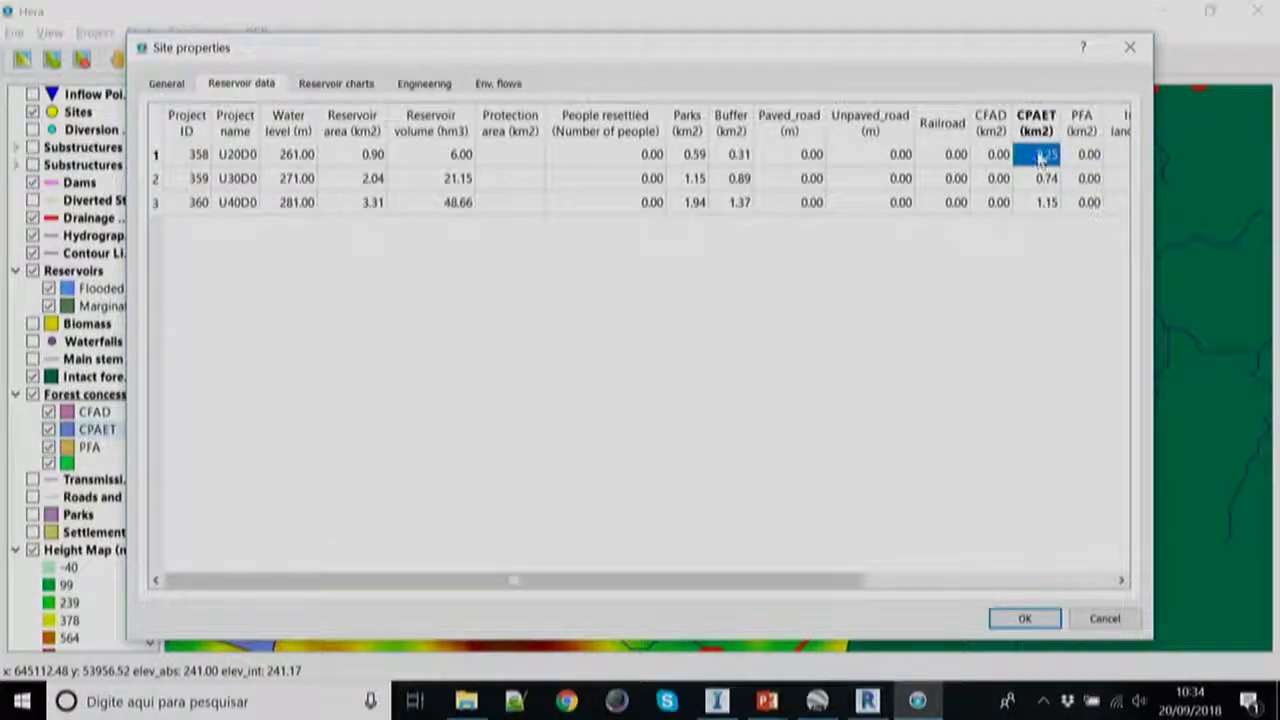
pyautogui.click(1043, 180)
pyautogui.click(1040, 205)
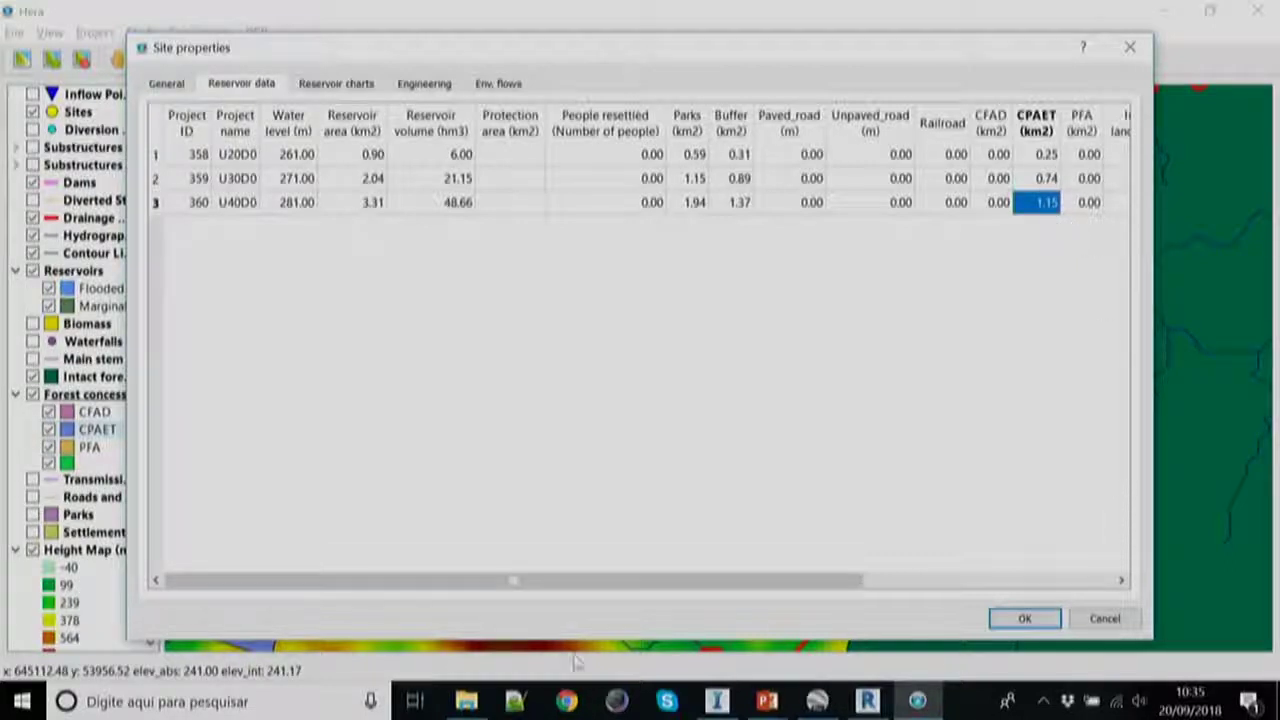
pyautogui.moveTo(614, 582); pyautogui.dragTo(757, 596)
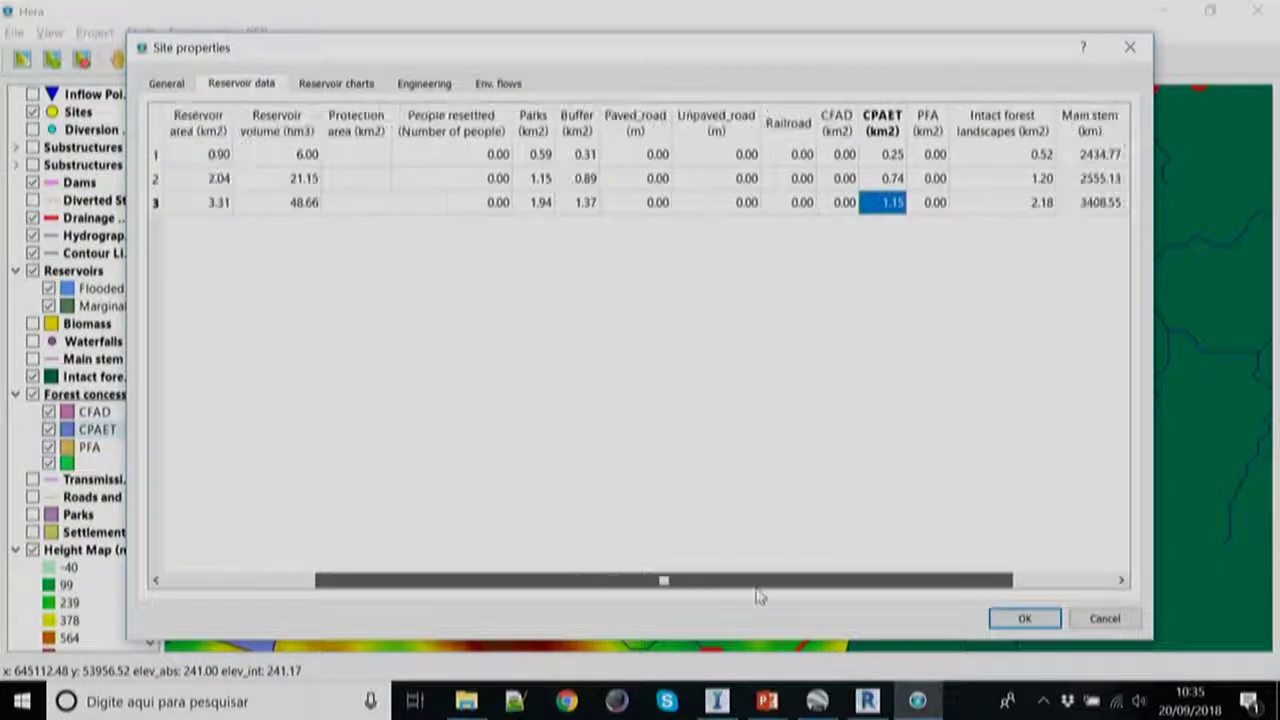
# - Examine the intact forest landscapes area of each of the three projects and close the site properties without changes
pyautogui.moveTo(1008, 156); pyautogui.dragTo(1012, 203)
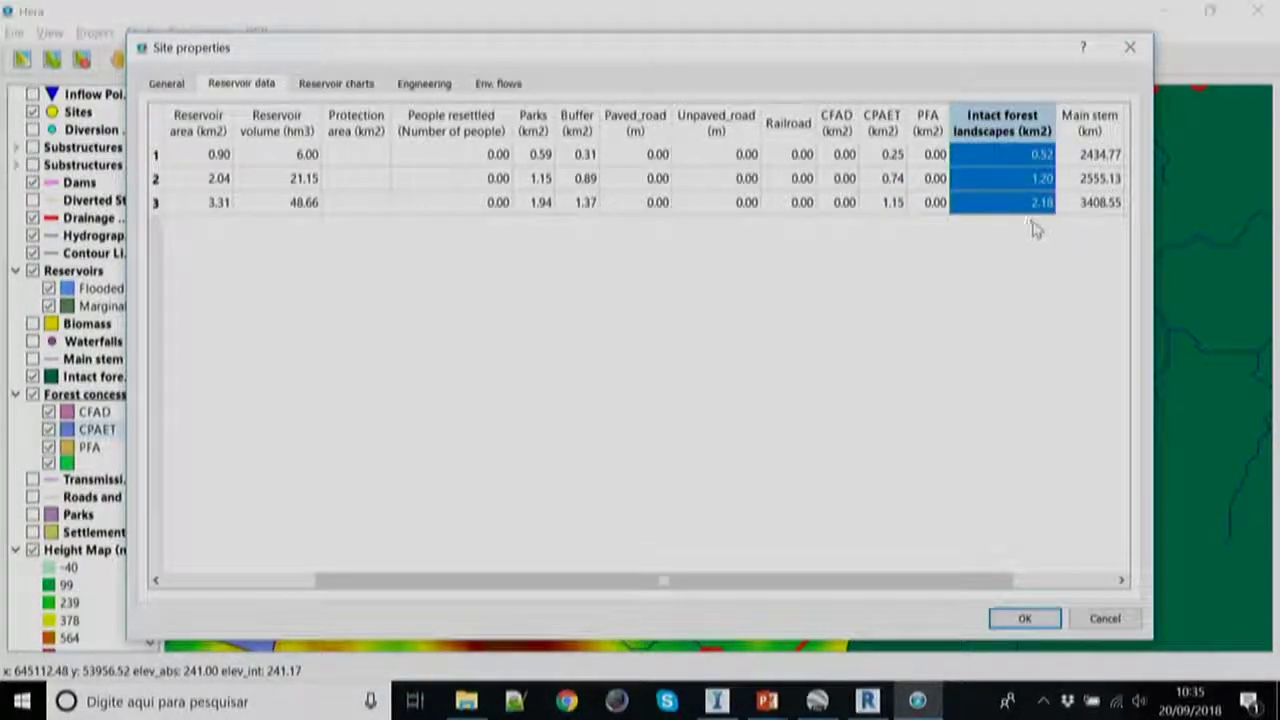
pyautogui.click(1014, 155)
pyautogui.click(1018, 180)
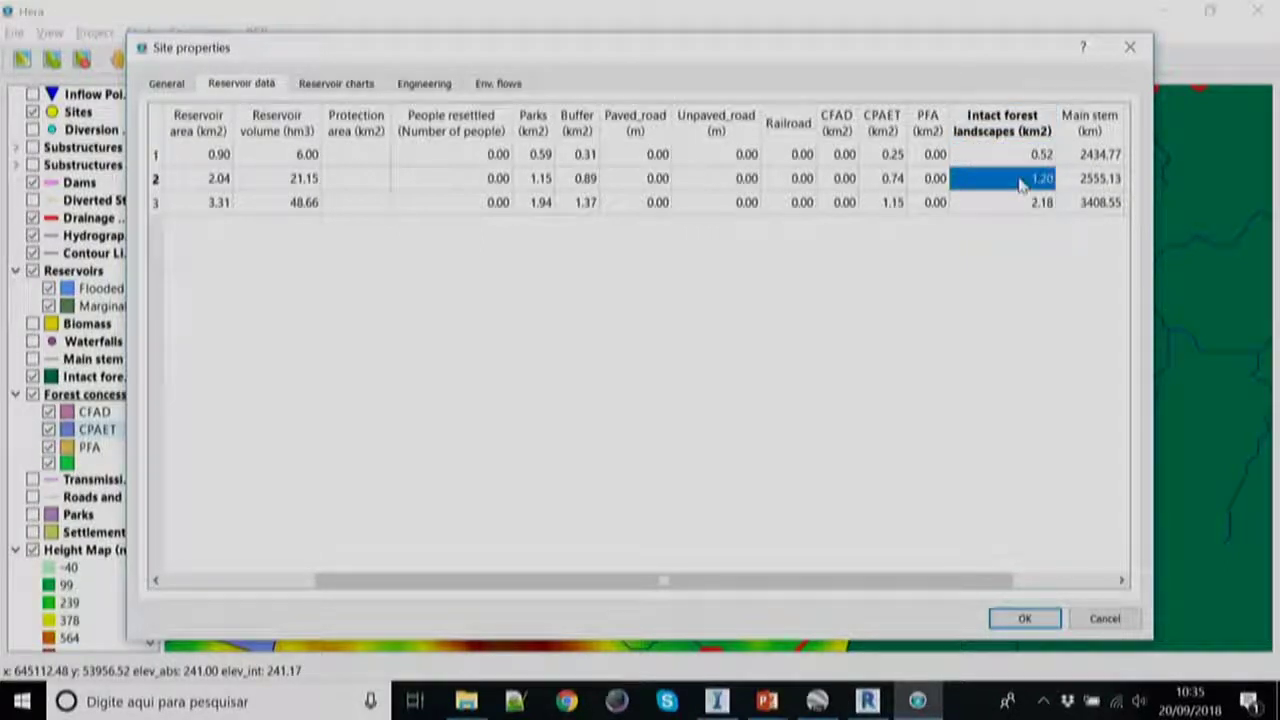
pyautogui.click(1018, 206)
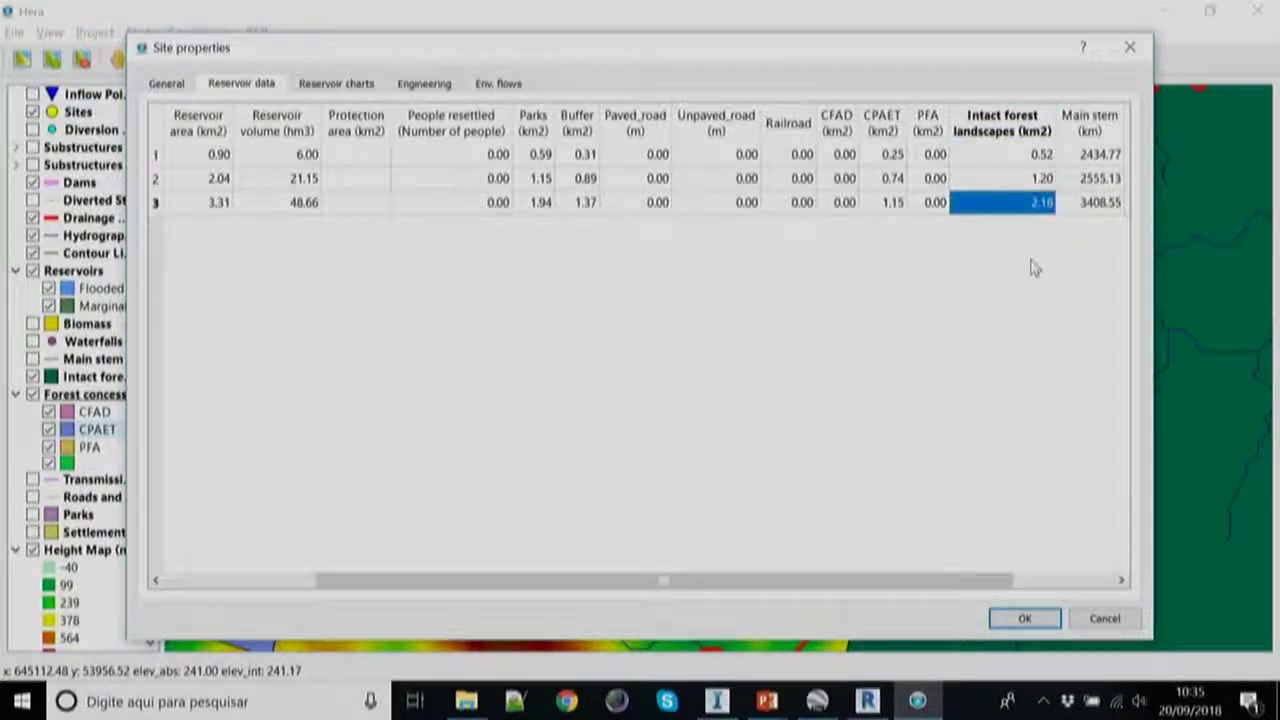
pyautogui.click(1115, 622)
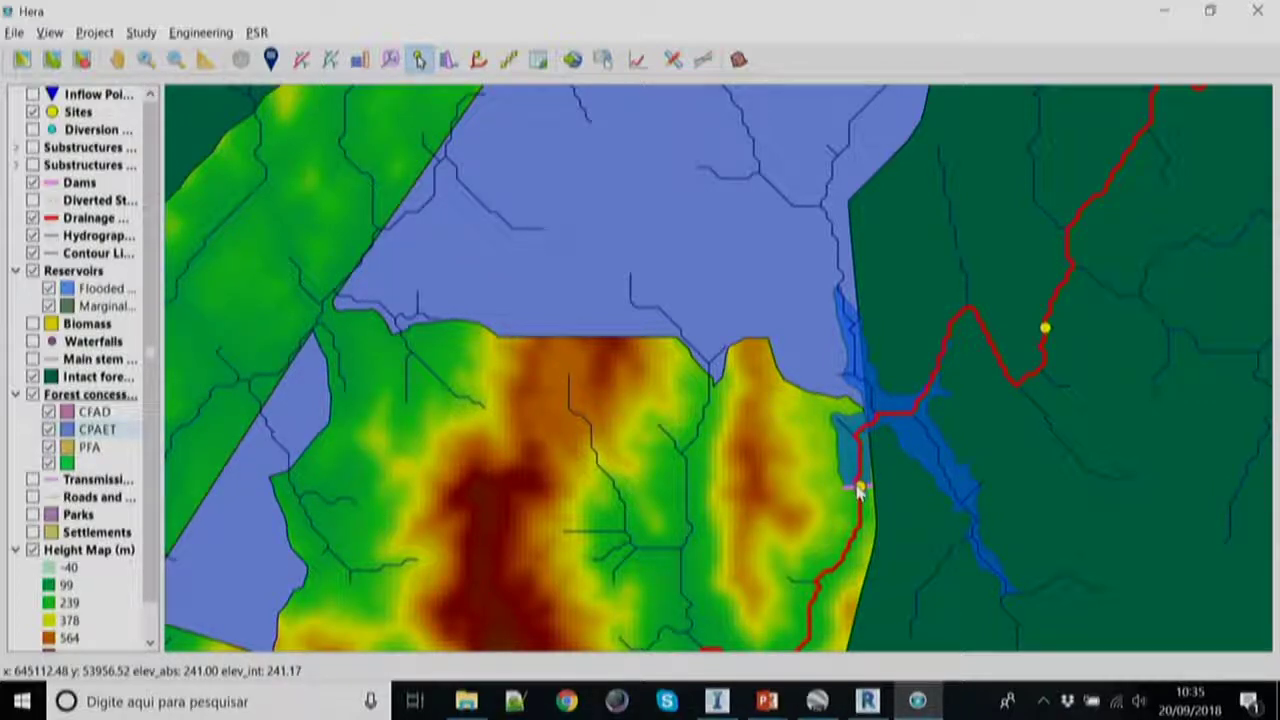
# - Open the hydro project definition for site 39, load its existing projects and keep only U40D0 in the generation list
pyautogui.moveTo(859, 490)
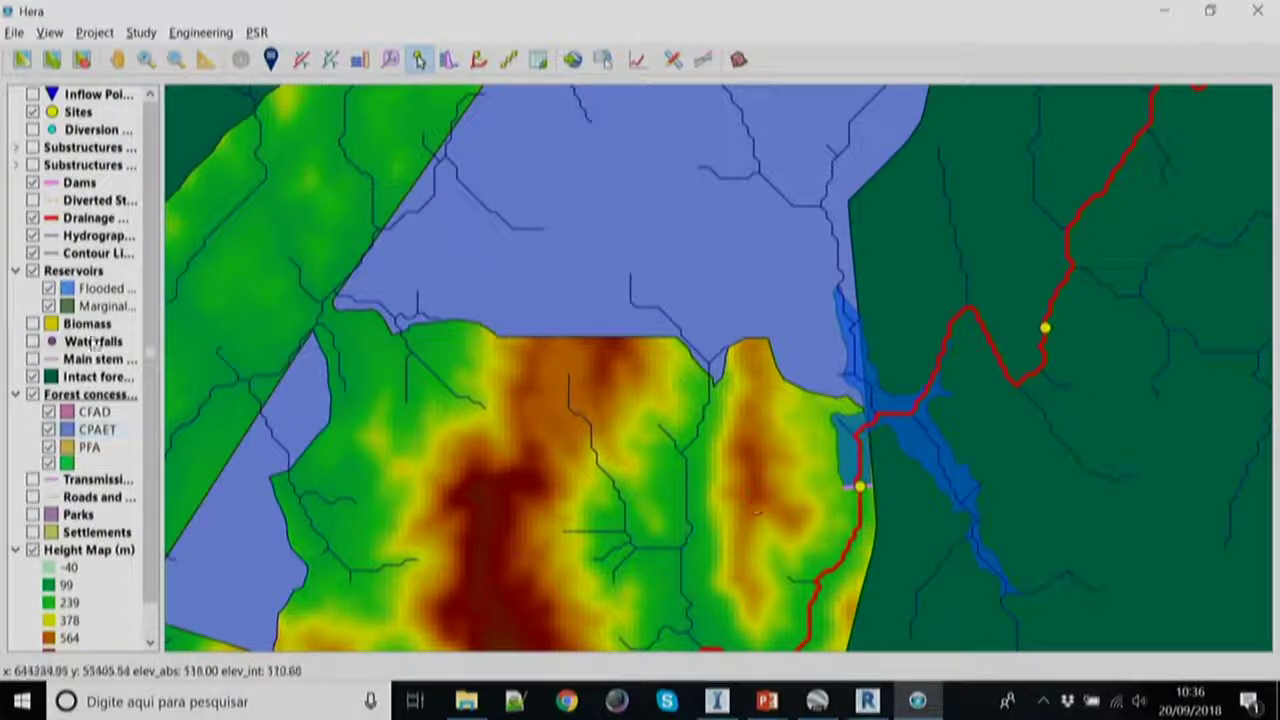
pyautogui.click(117, 62)
pyautogui.moveTo(489, 430); pyautogui.dragTo(617, 409)
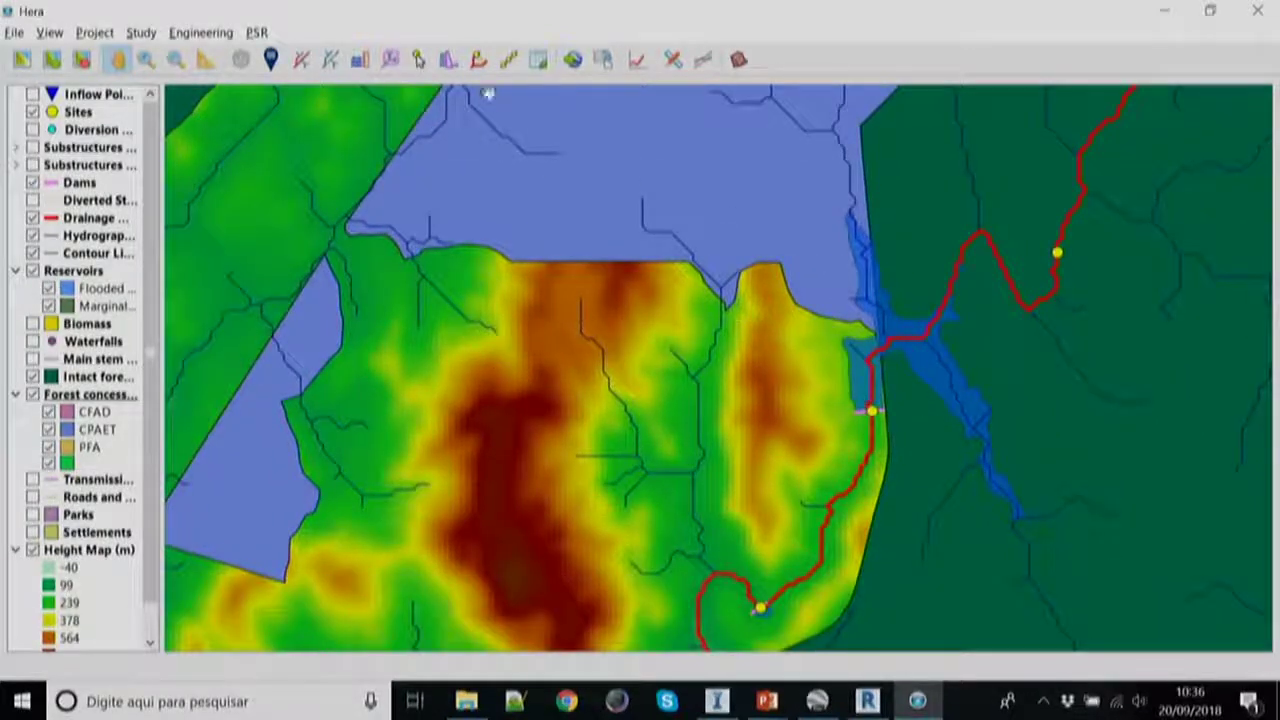
pyautogui.click(419, 59)
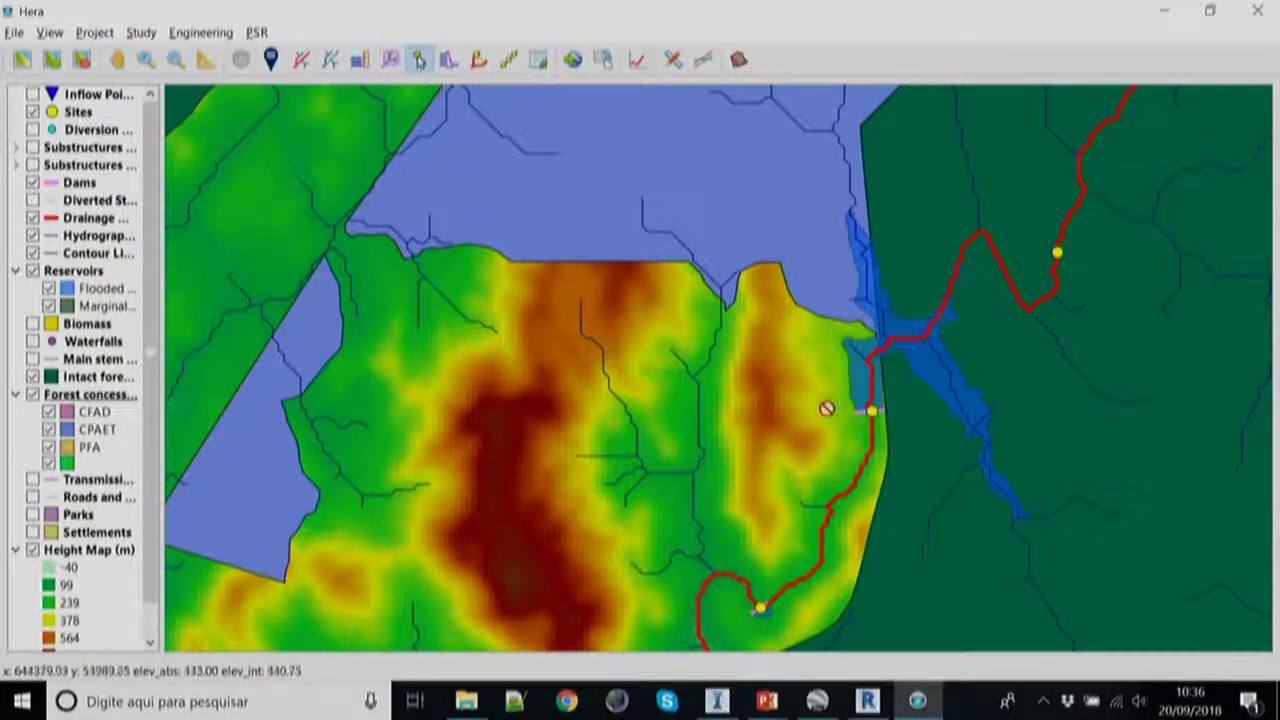
pyautogui.rightClick(871, 410)
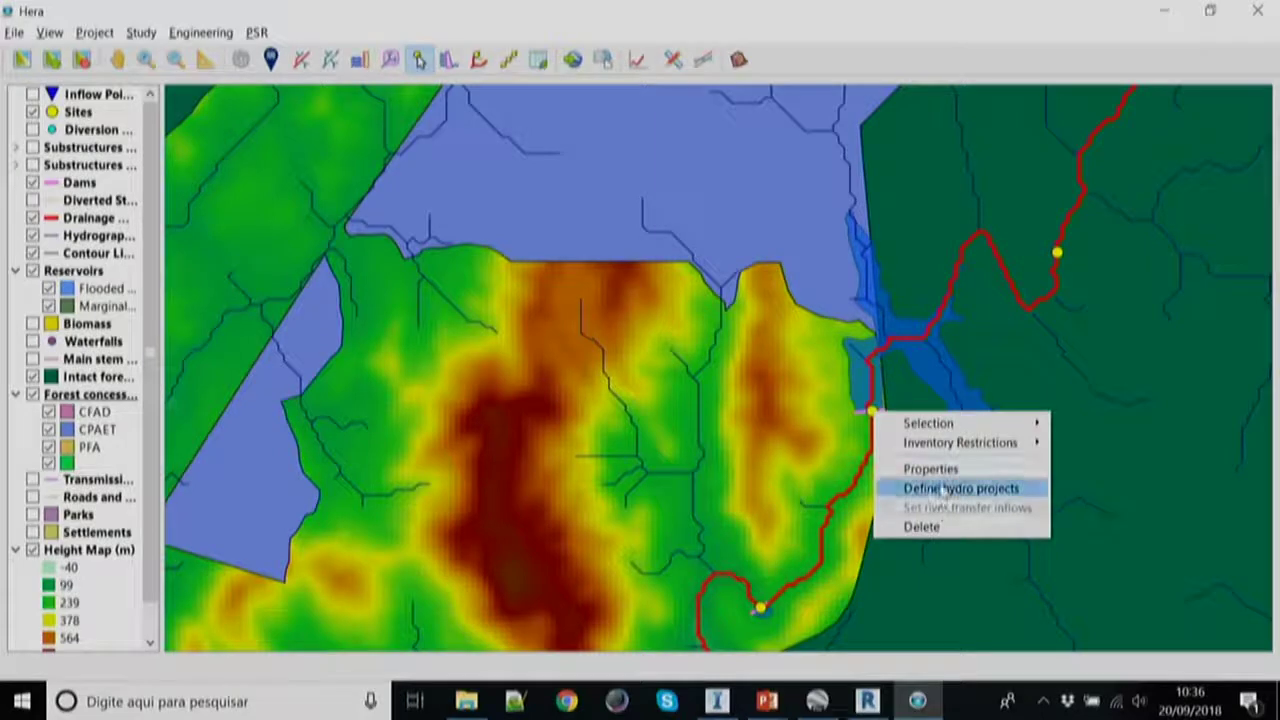
pyautogui.click(944, 490)
pyautogui.click(125, 243)
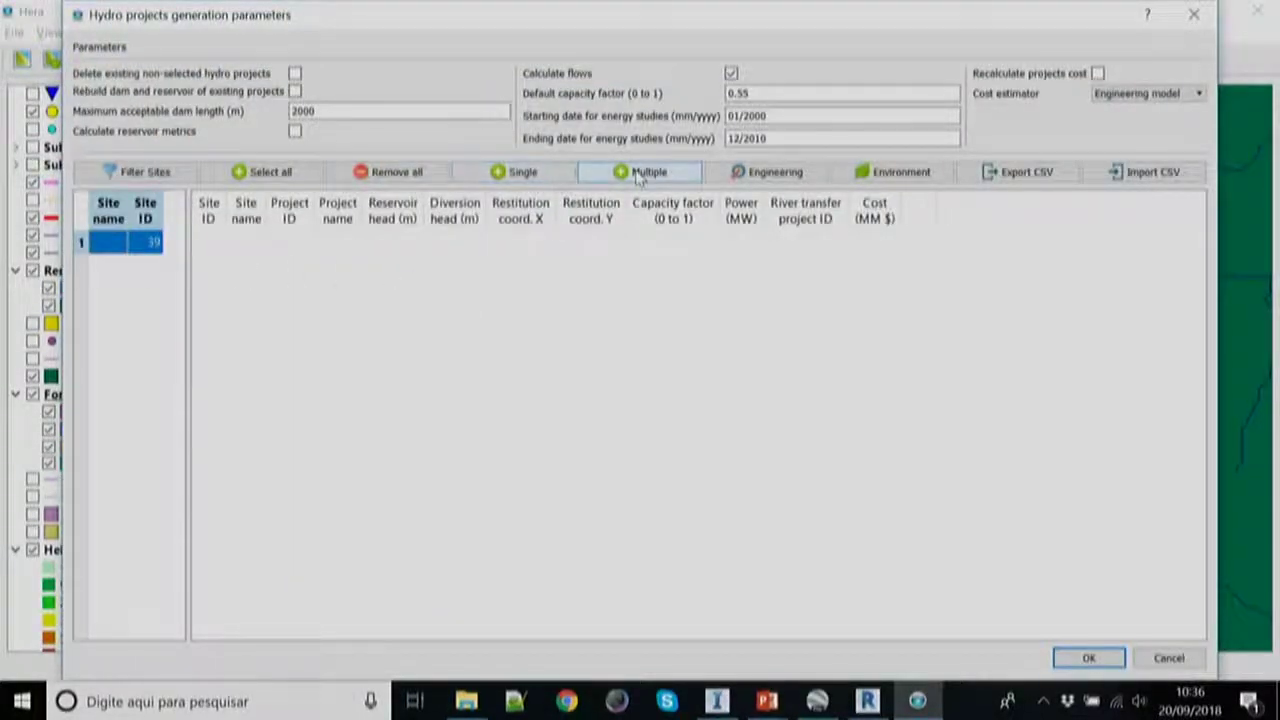
pyautogui.click(288, 176)
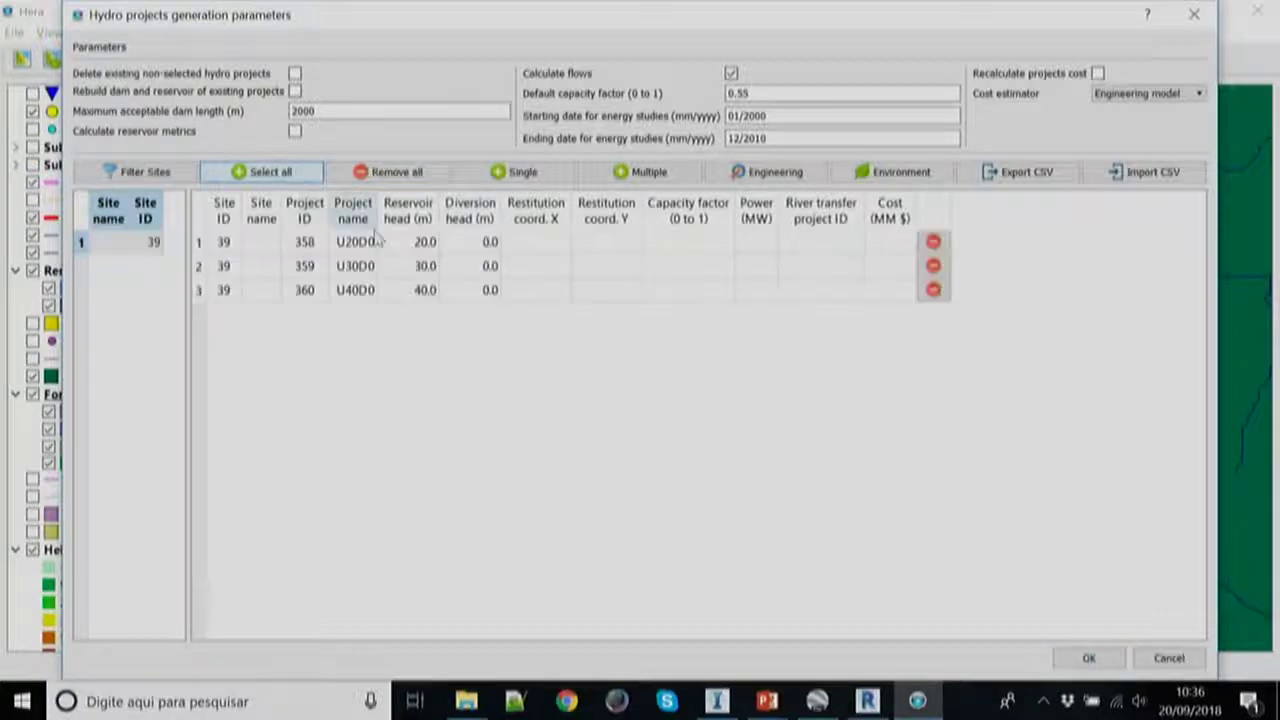
pyautogui.click(933, 265)
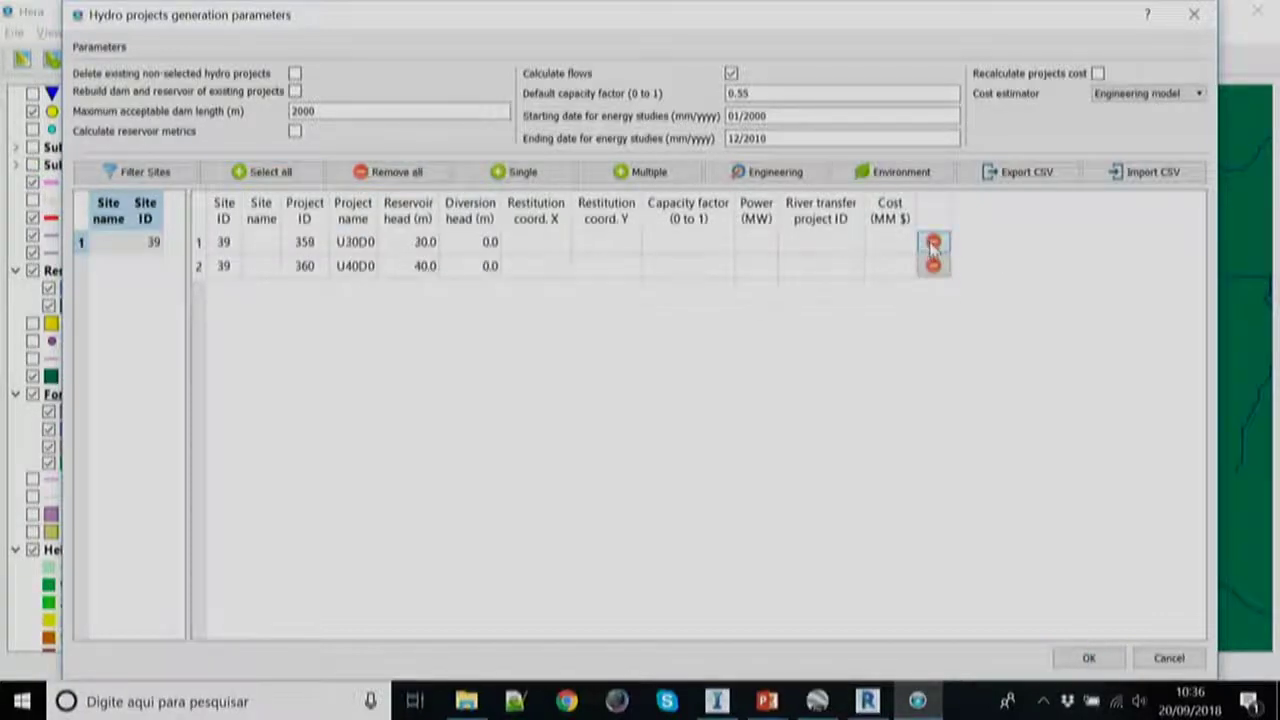
pyautogui.click(933, 241)
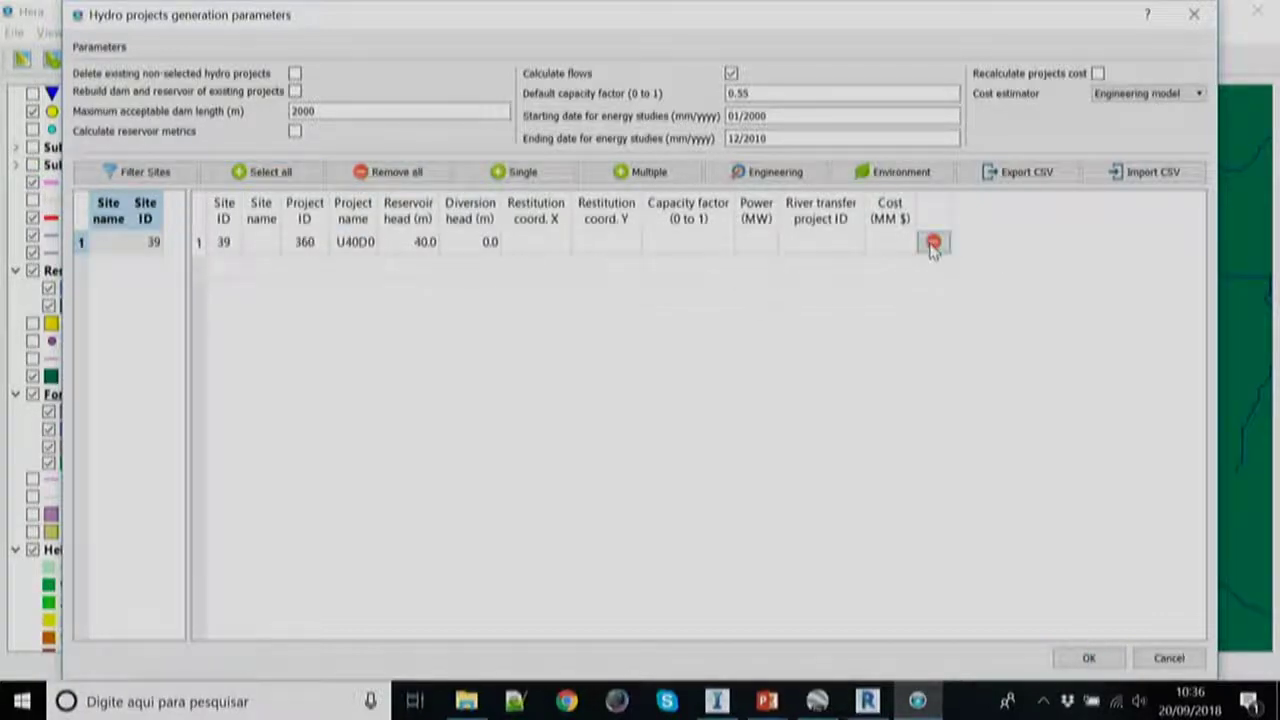
# - Generate U40D0 with a 40 m diversion head, rebuilding the existing dam and reservoir with flow calculation off, and close the results
pyautogui.click(476, 246)
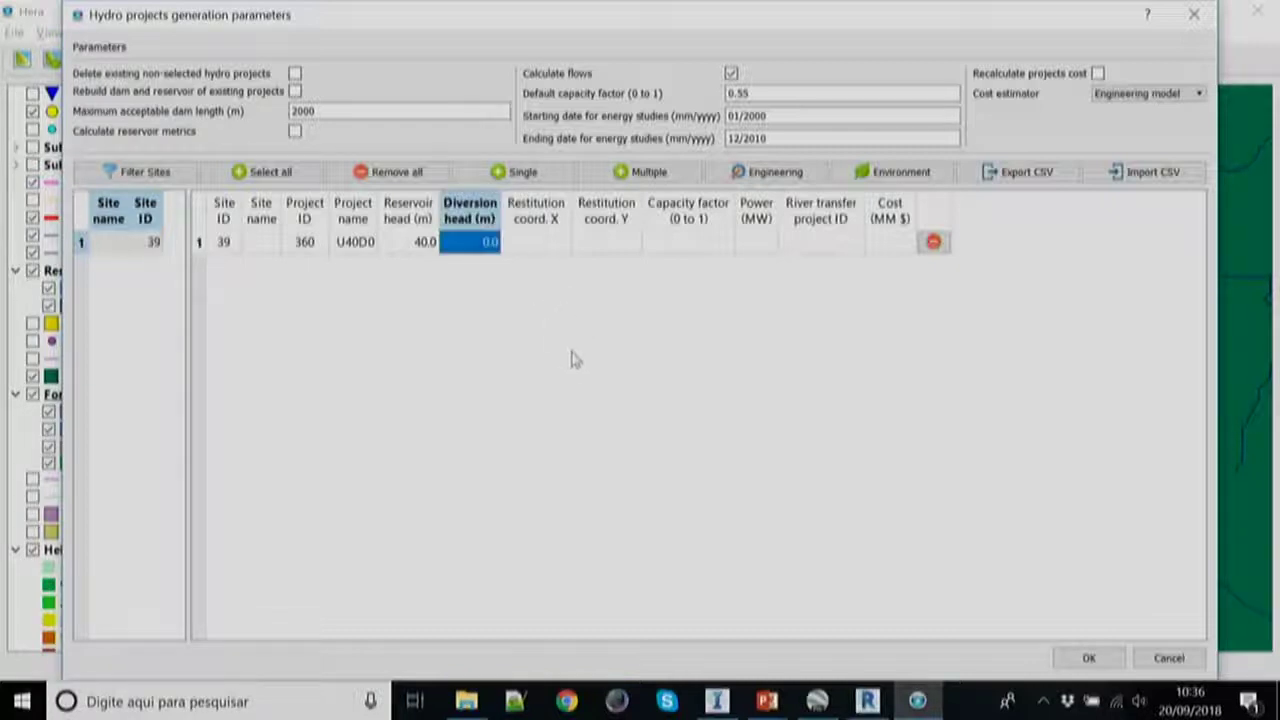
pyautogui.write('40')
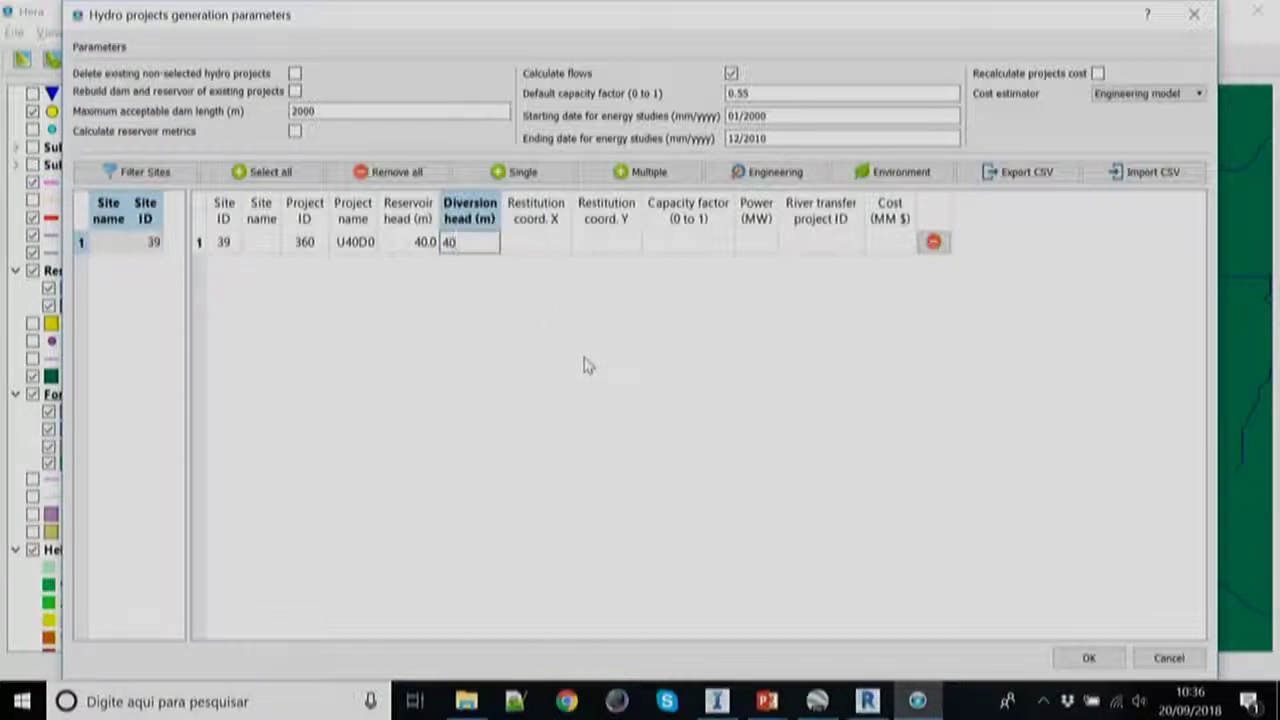
pyautogui.press('Tab')
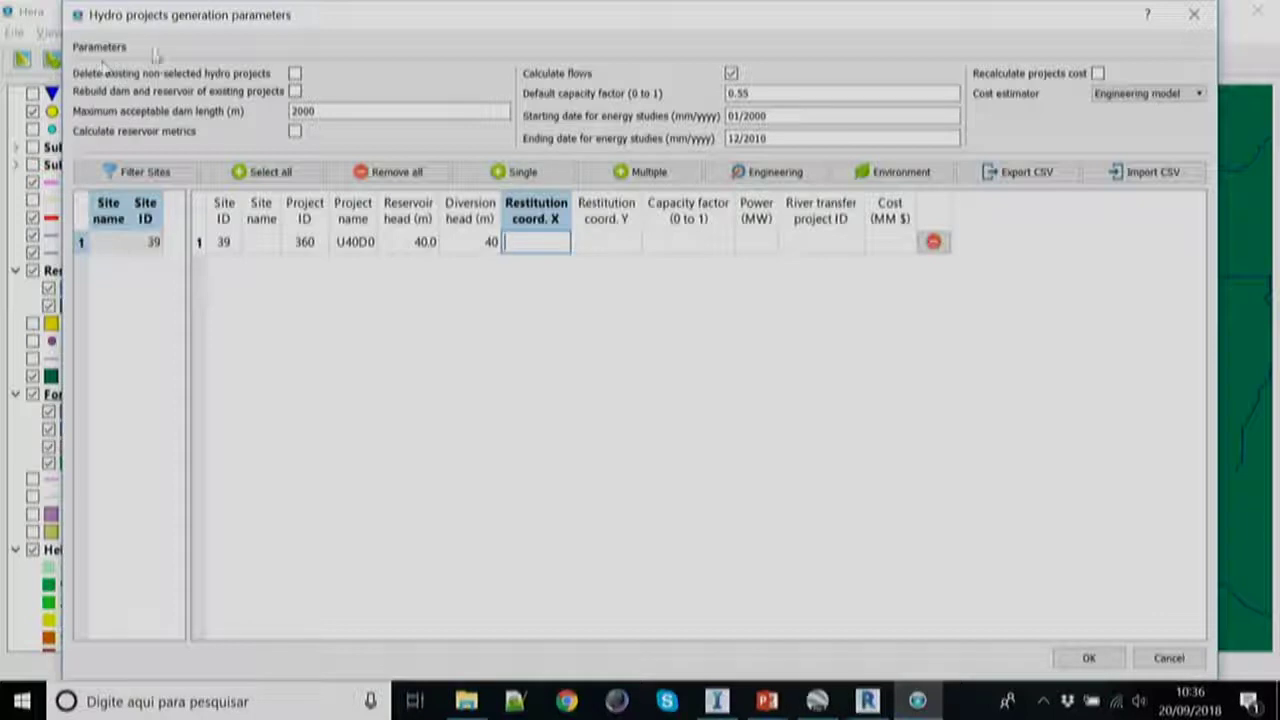
pyautogui.click(296, 91)
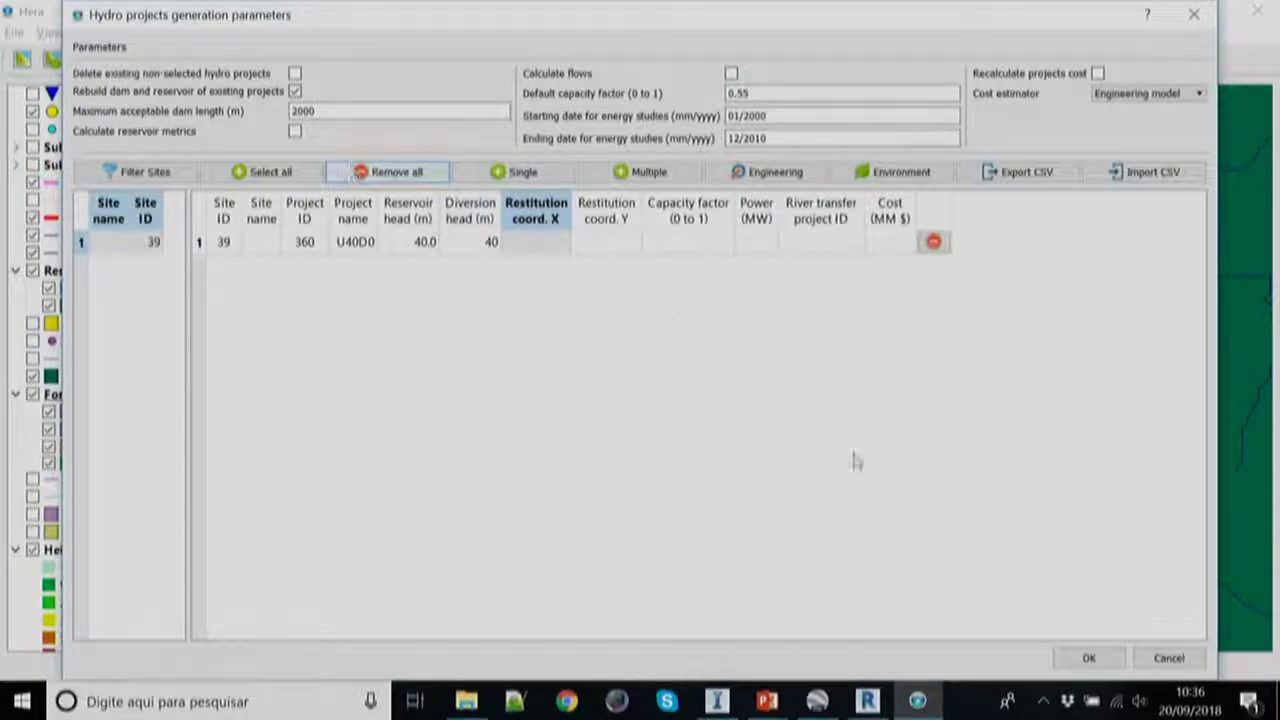
pyautogui.click(1087, 658)
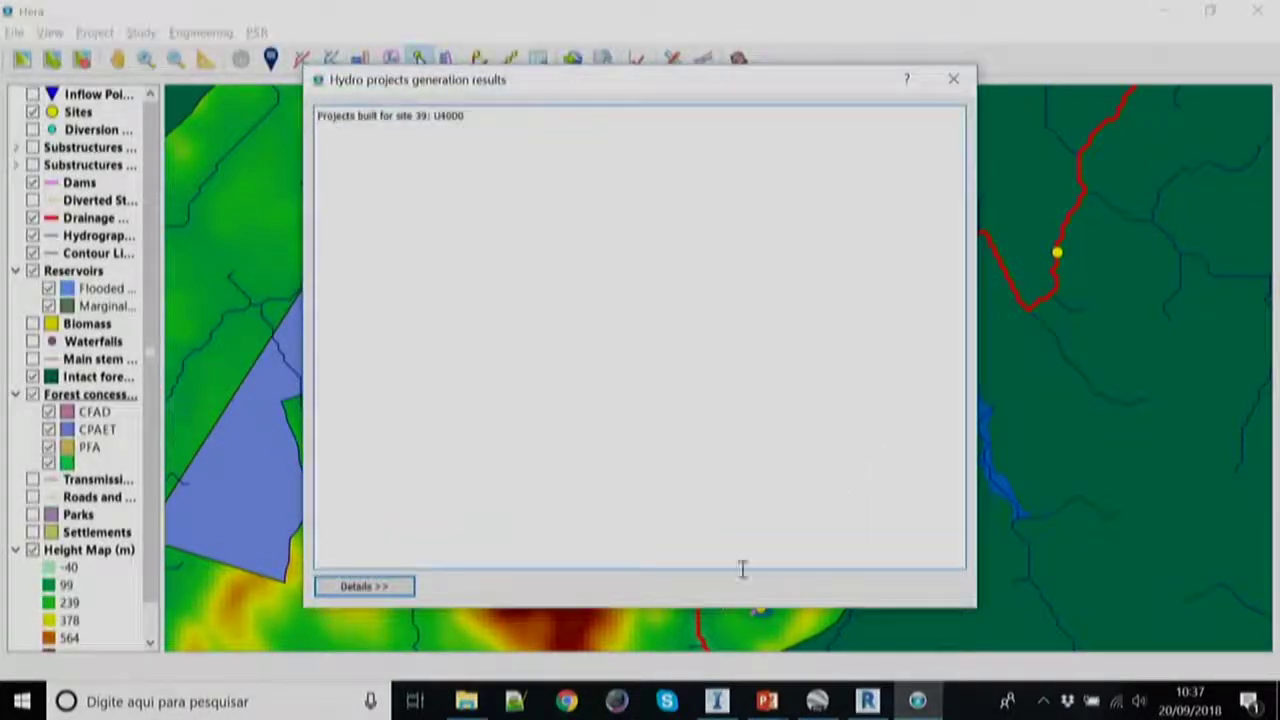
pyautogui.click(953, 78)
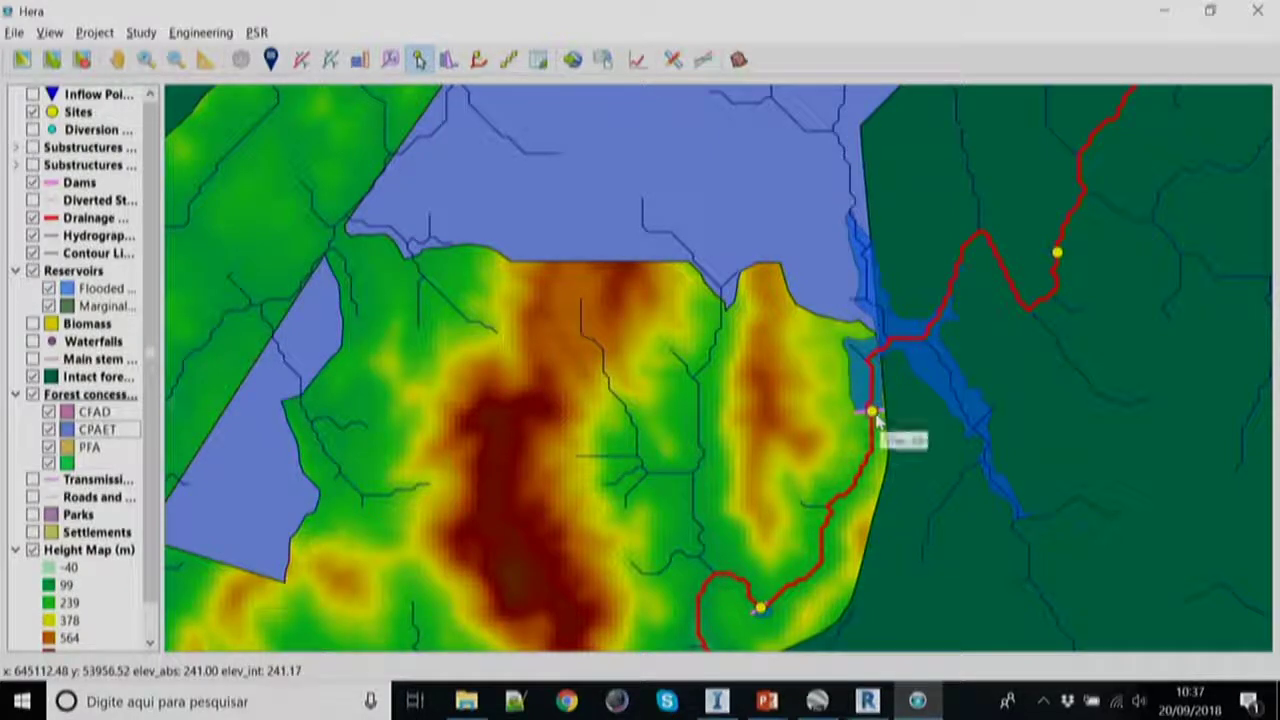
# - Select project U40D0 again as the active project of site 39
pyautogui.rightClick(876, 420)
pyautogui.moveTo(910, 426)
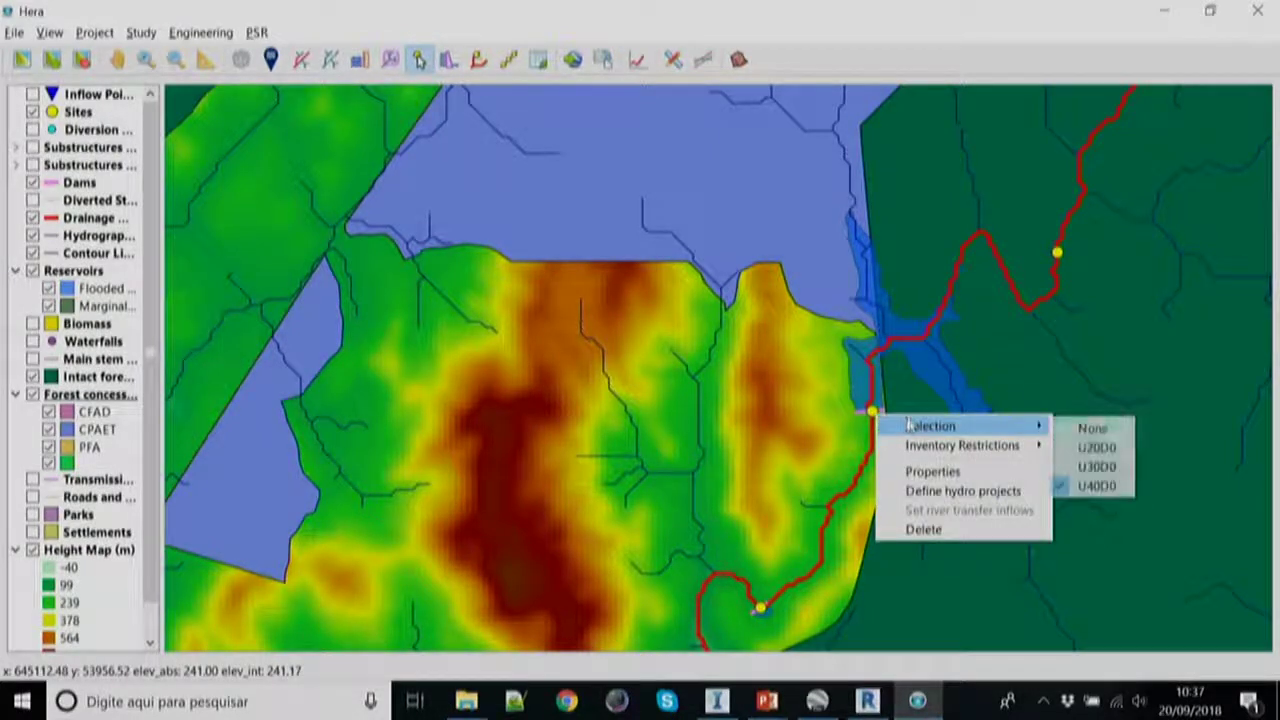
pyautogui.click(1095, 489)
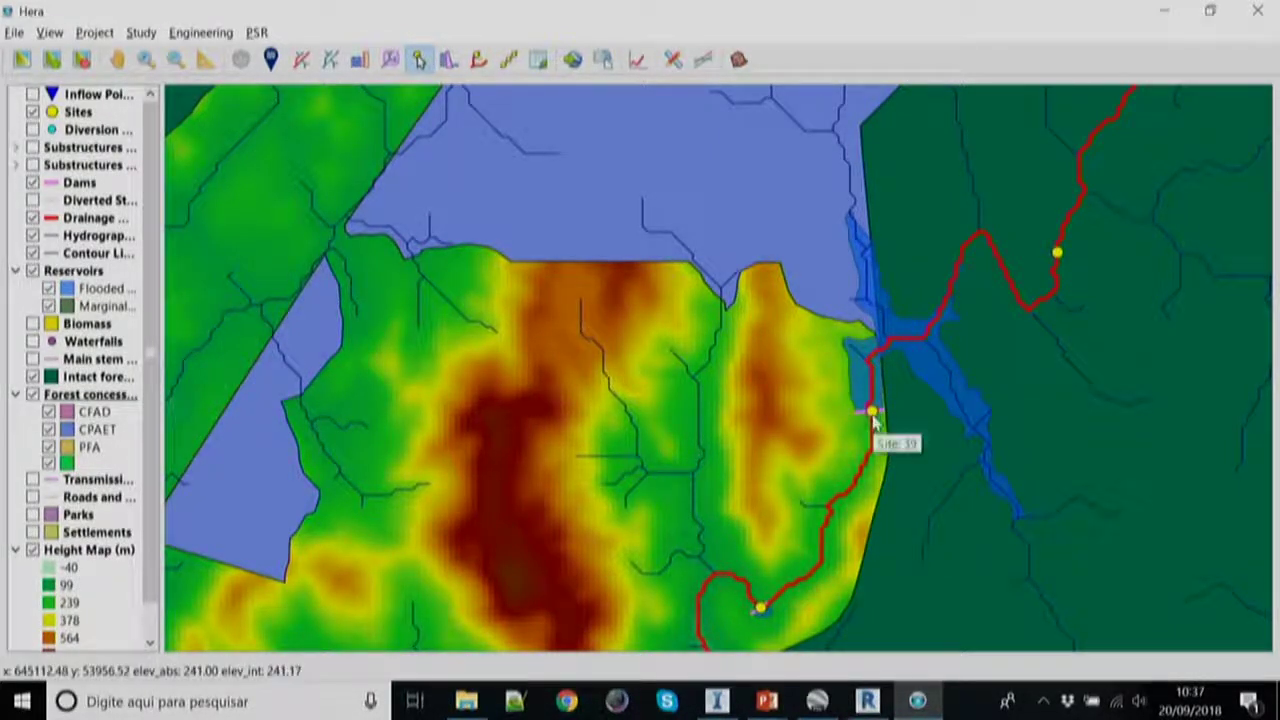
# - Check the diversion head of project U40D0 in site 39's hydro project definition and leave the dialog without generating
pyautogui.rightClick(873, 418)
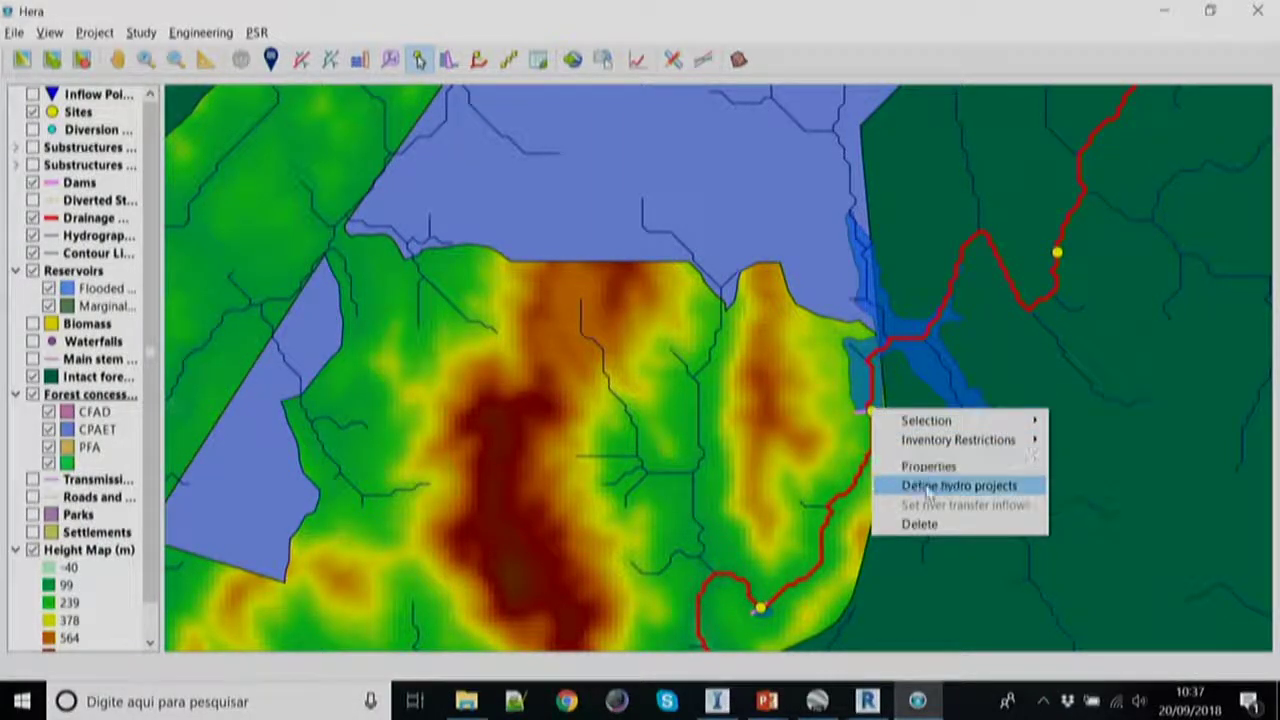
pyautogui.click(928, 487)
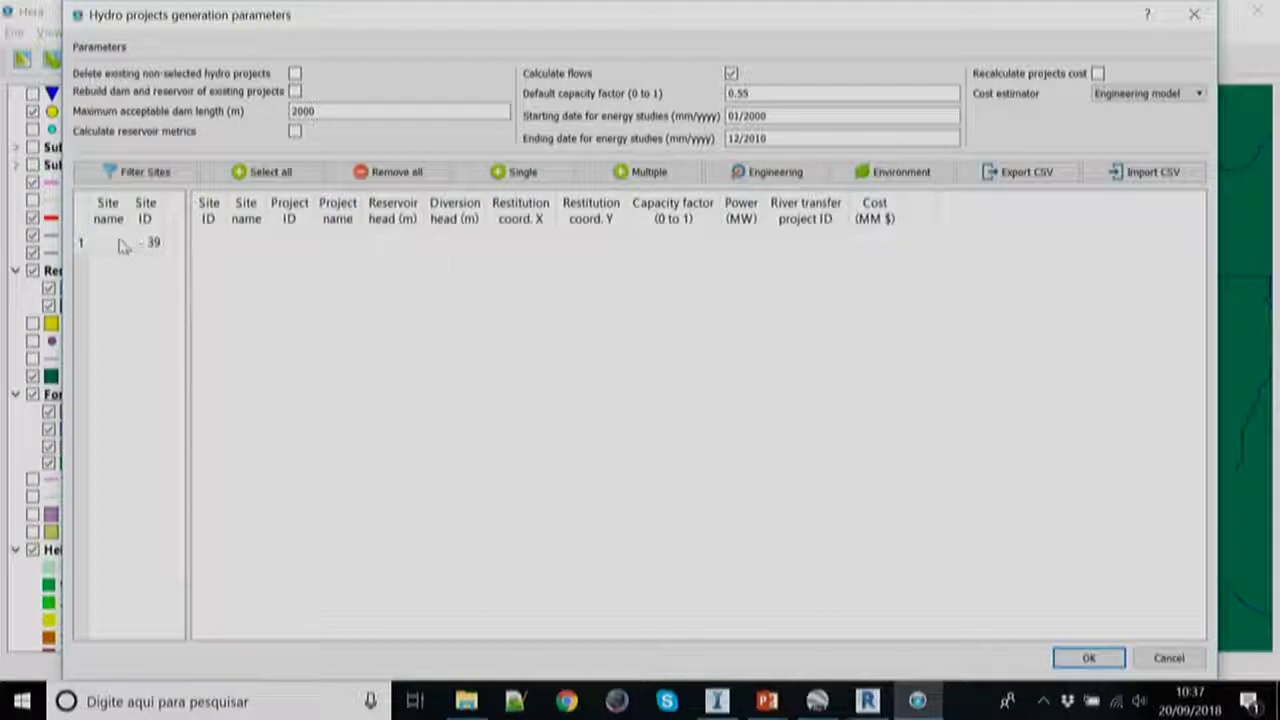
pyautogui.click(121, 246)
pyautogui.click(286, 172)
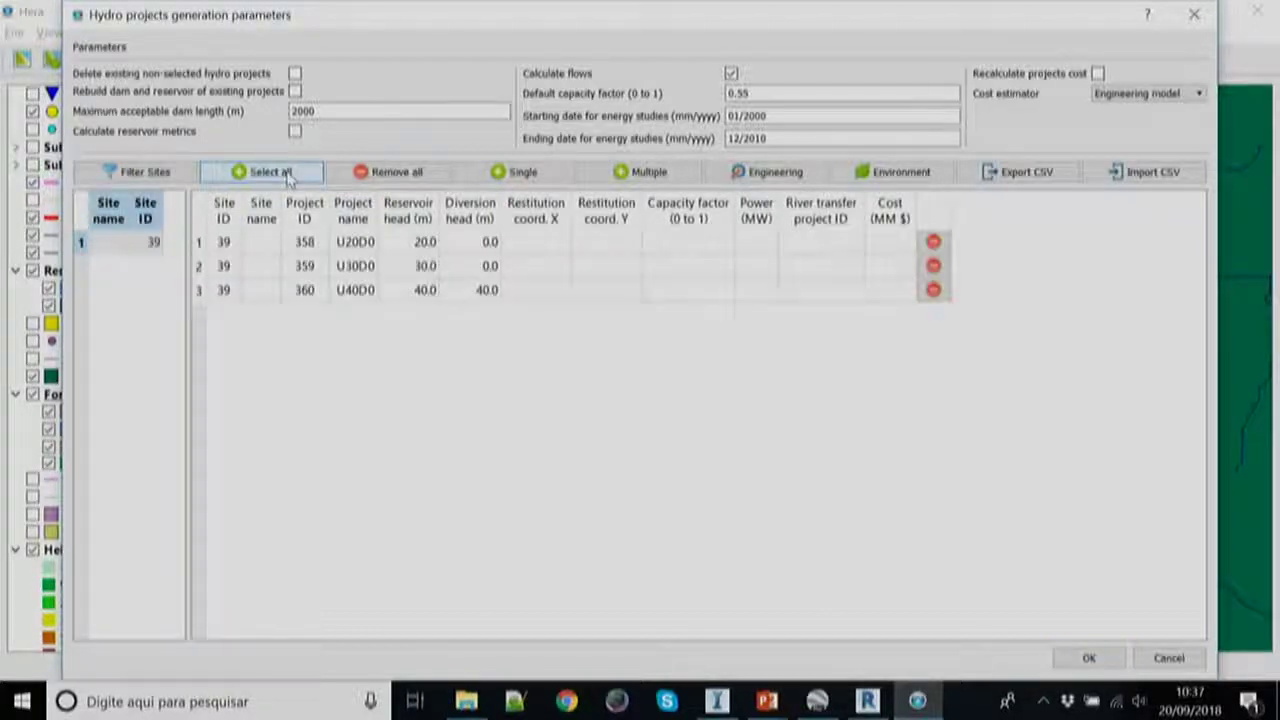
pyautogui.click(470, 289)
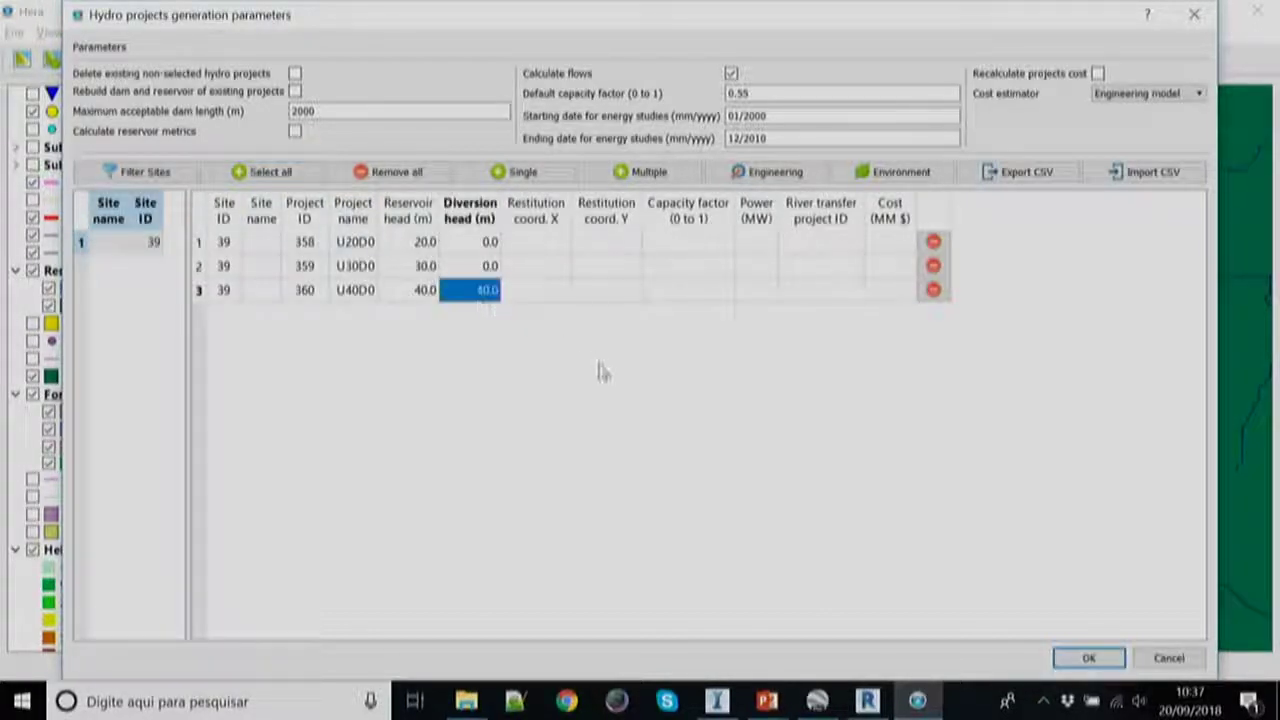
pyautogui.click(1169, 658)
# - Hide the Forest concessions and Intact forest layers to expose the height map across the basin
pyautogui.click(1119, 559)
pyautogui.click(1119, 559)
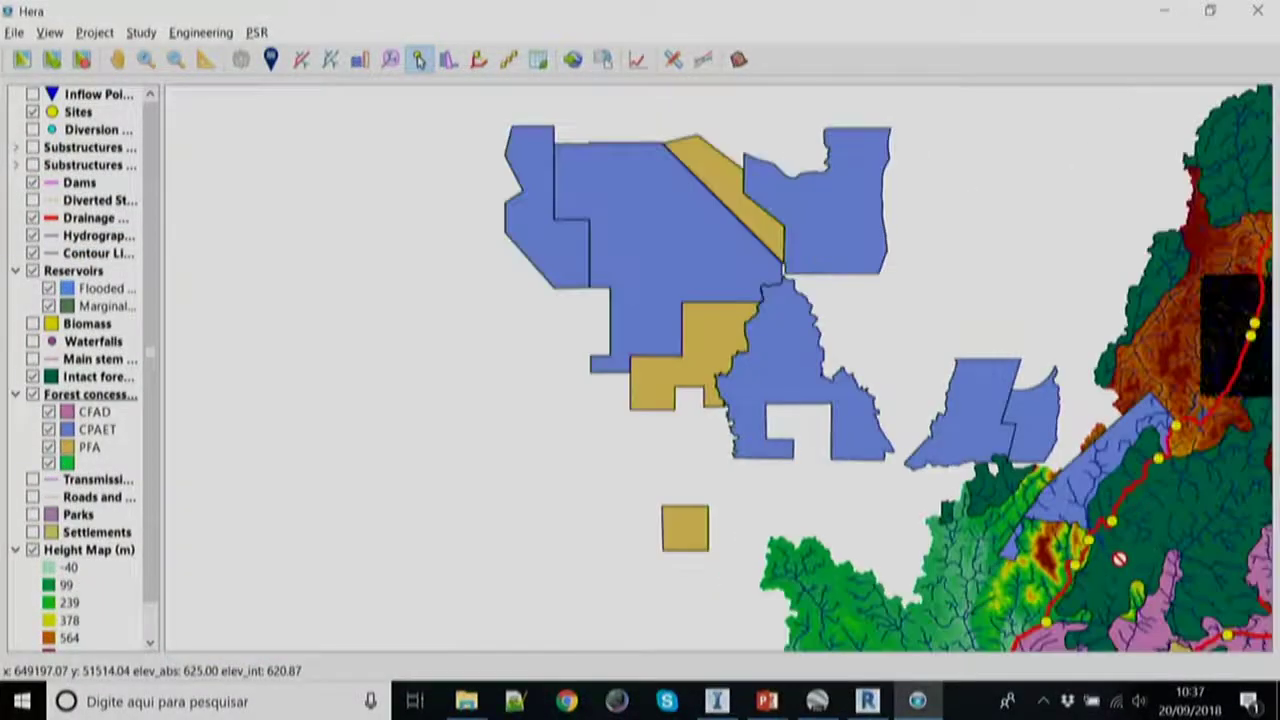
pyautogui.click(117, 59)
pyautogui.moveTo(1093, 594); pyautogui.dragTo(794, 440)
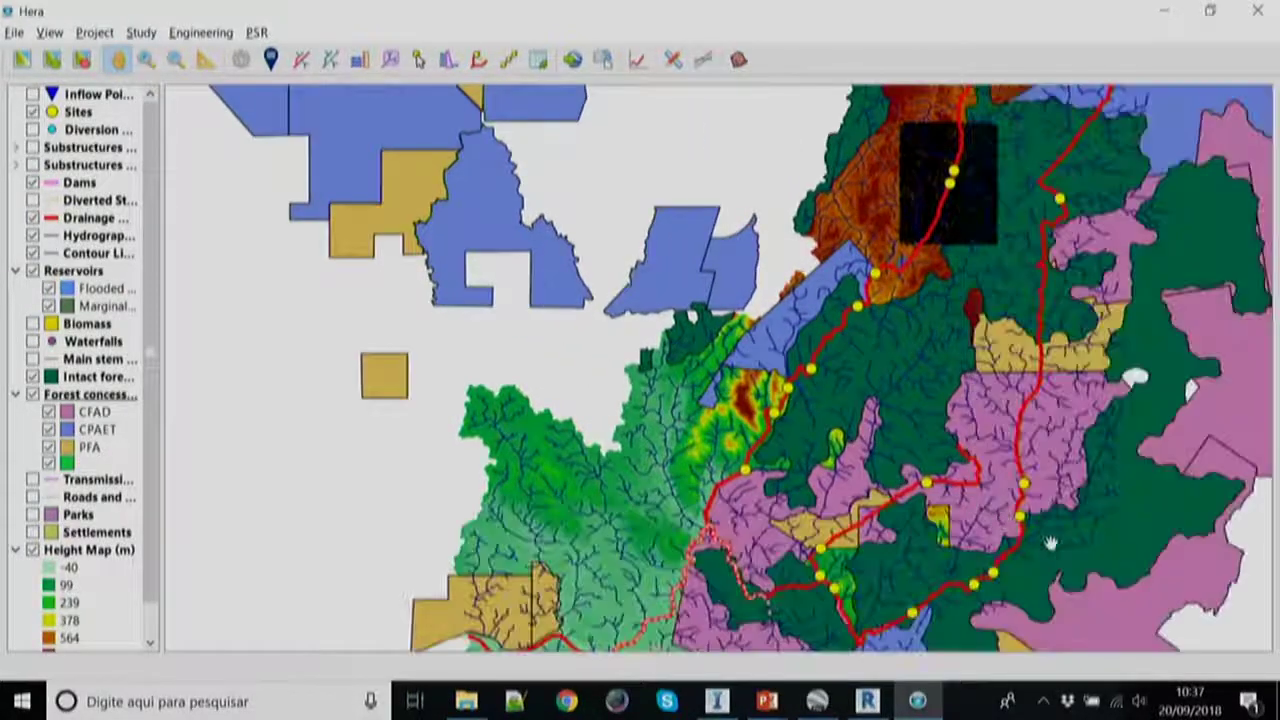
pyautogui.moveTo(1026, 539); pyautogui.dragTo(1008, 513)
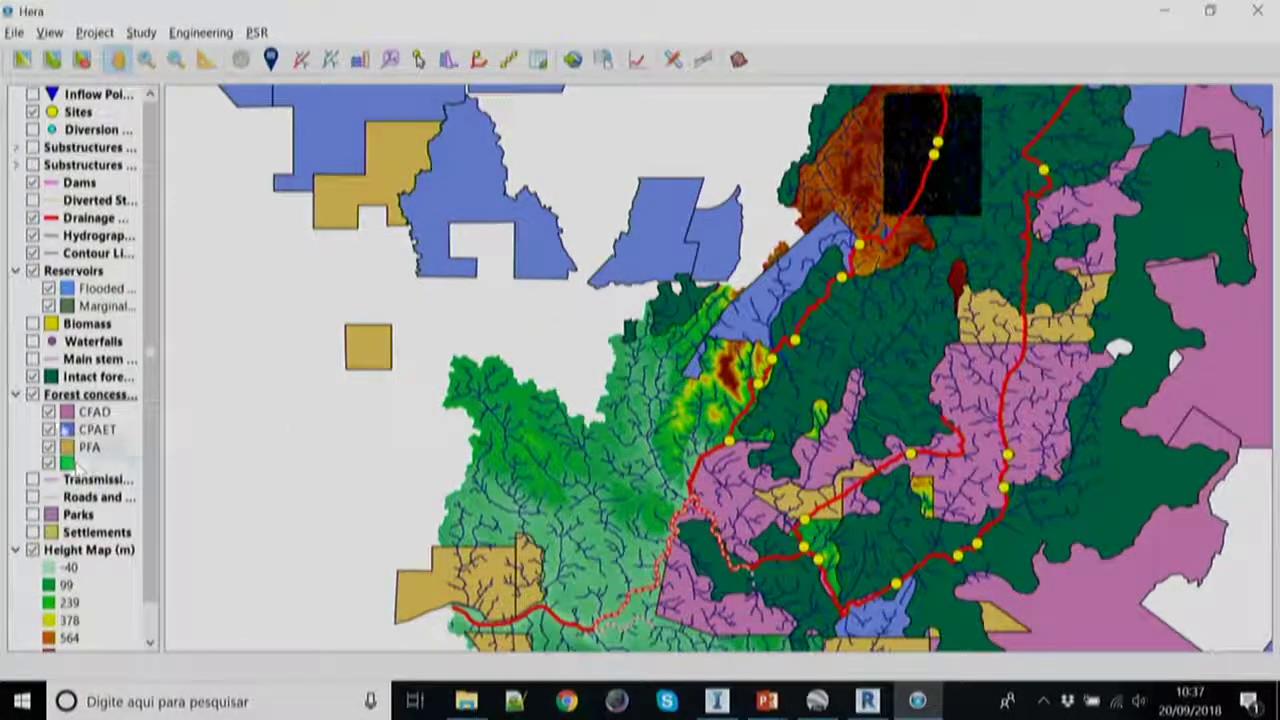
pyautogui.click(33, 394)
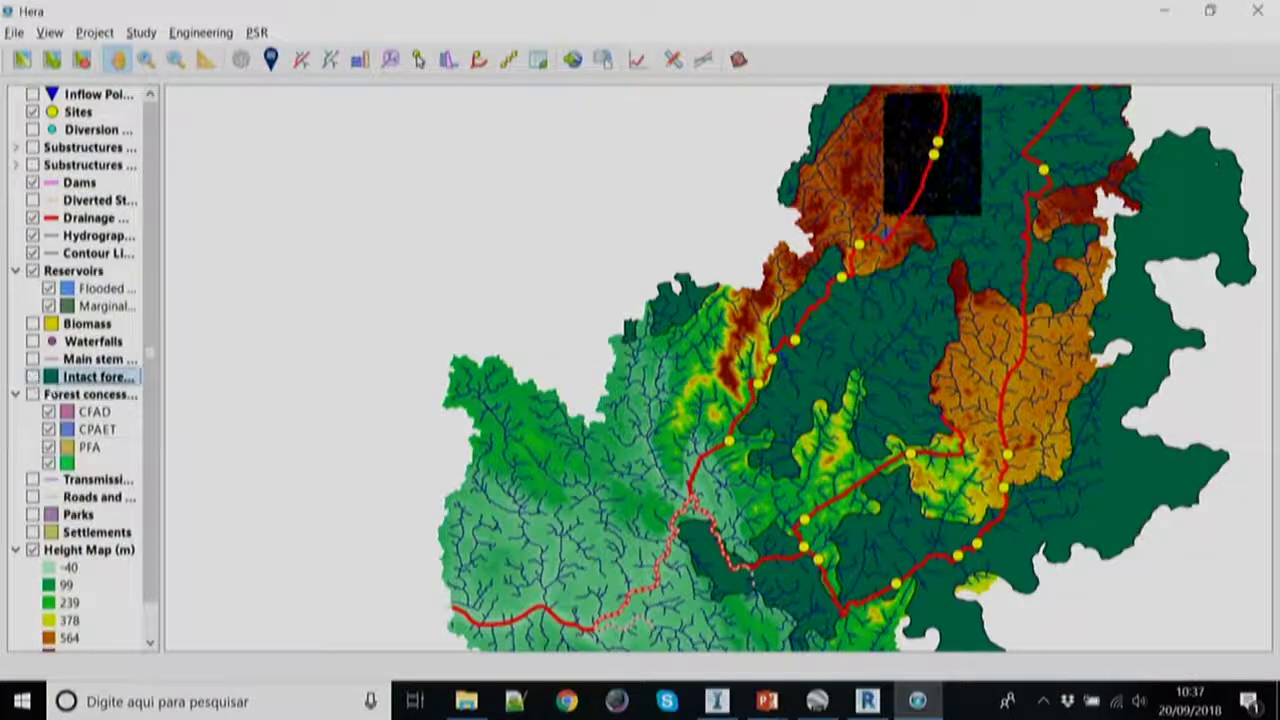
pyautogui.click(33, 376)
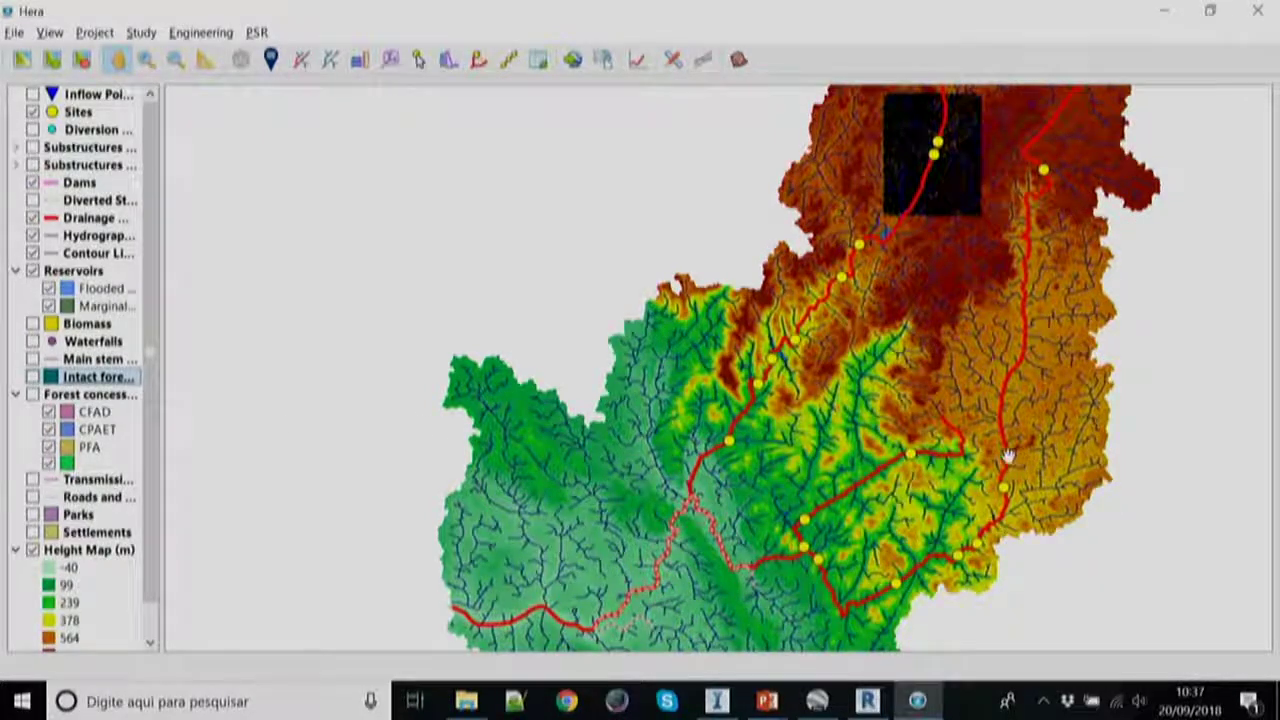
# - Select project U12D0 for the site on the eastern river, east of the already flooded reservoir
pyautogui.scroll(3, 1008, 452)
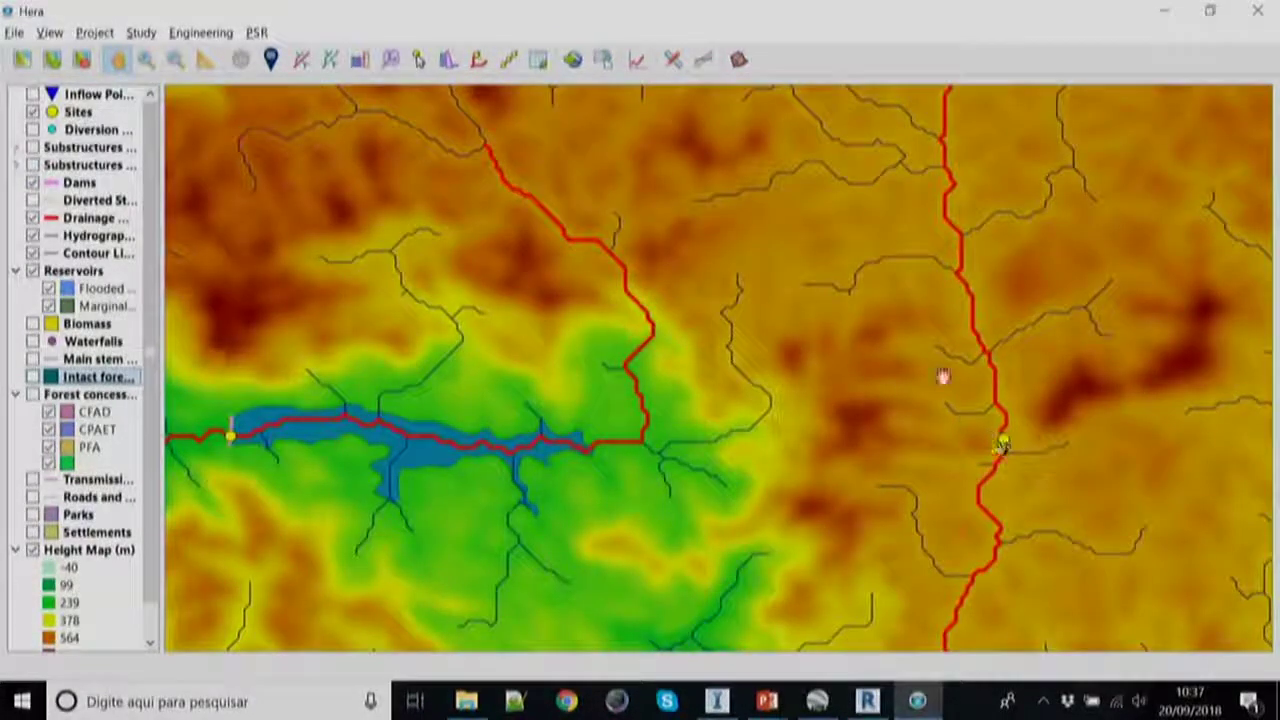
pyautogui.click(419, 59)
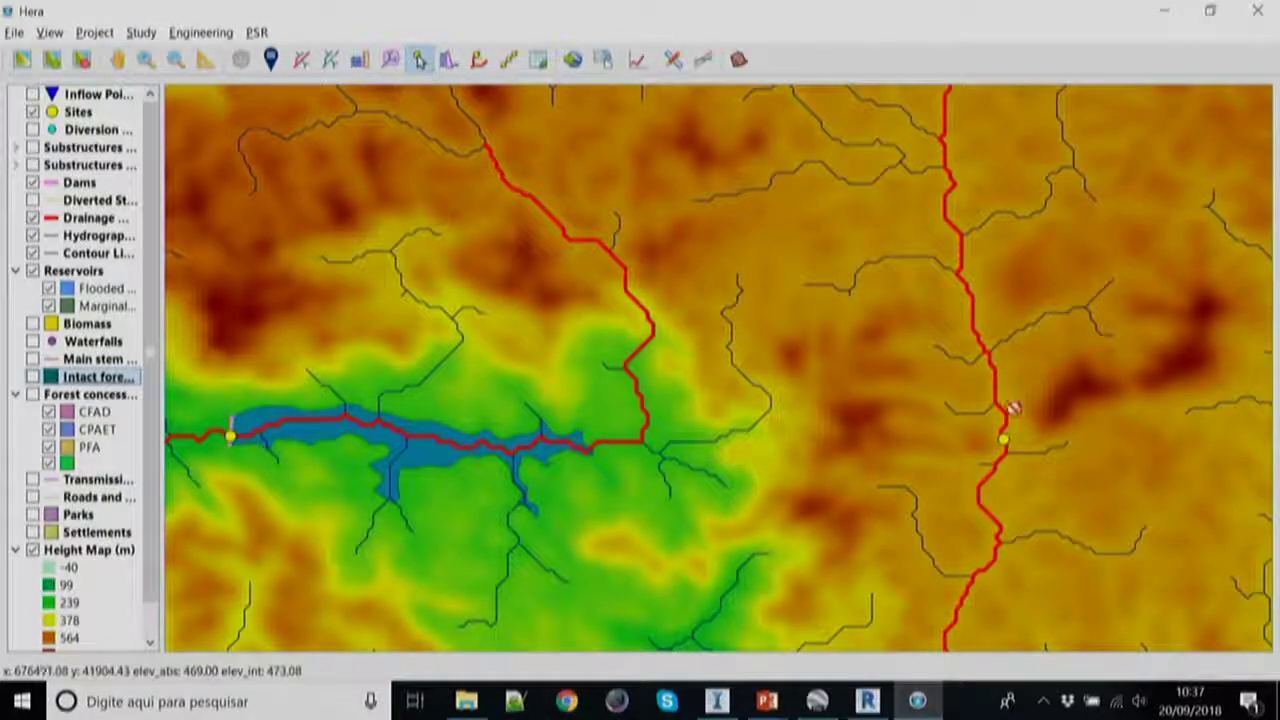
pyautogui.rightClick(1003, 445)
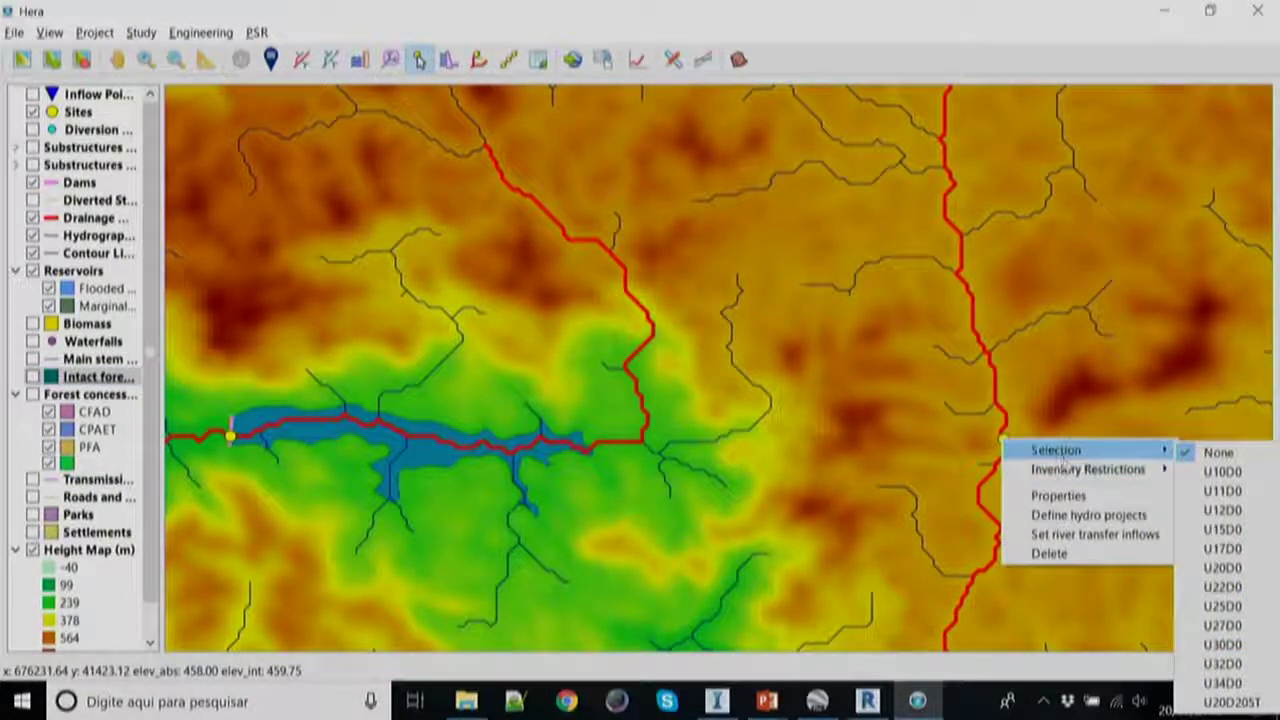
pyautogui.moveTo(1088, 469)
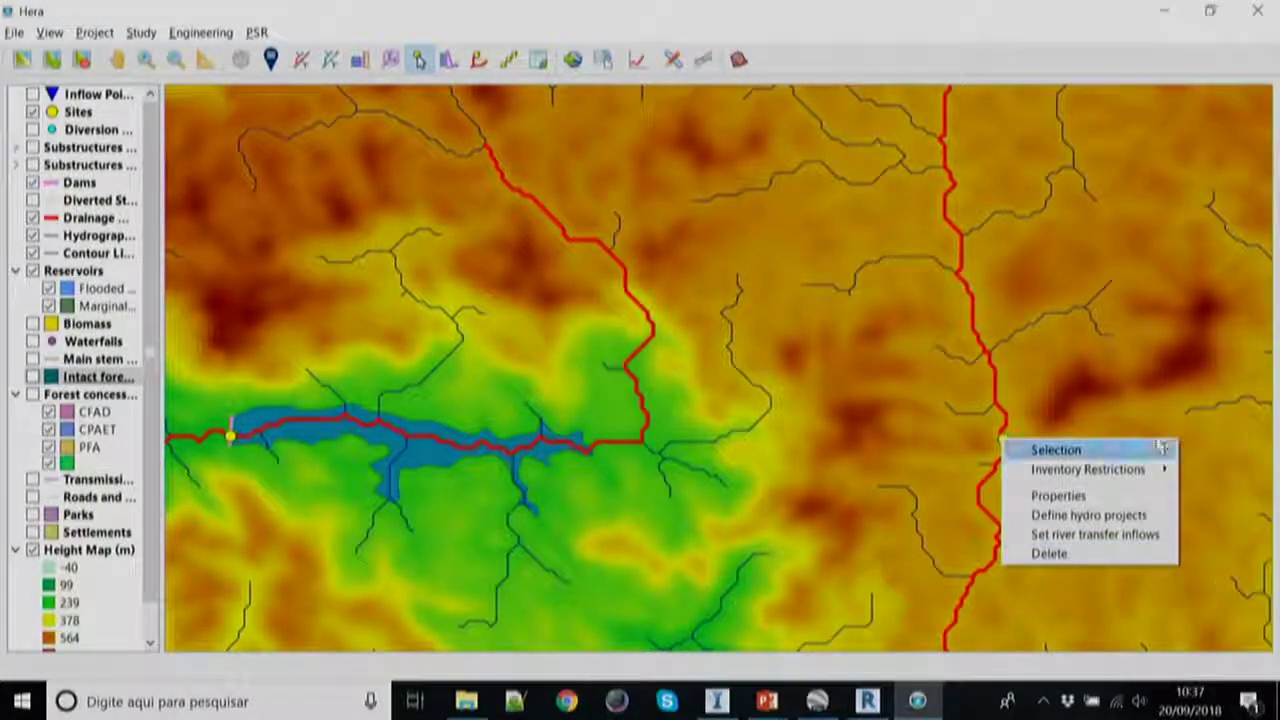
pyautogui.moveTo(1150, 450)
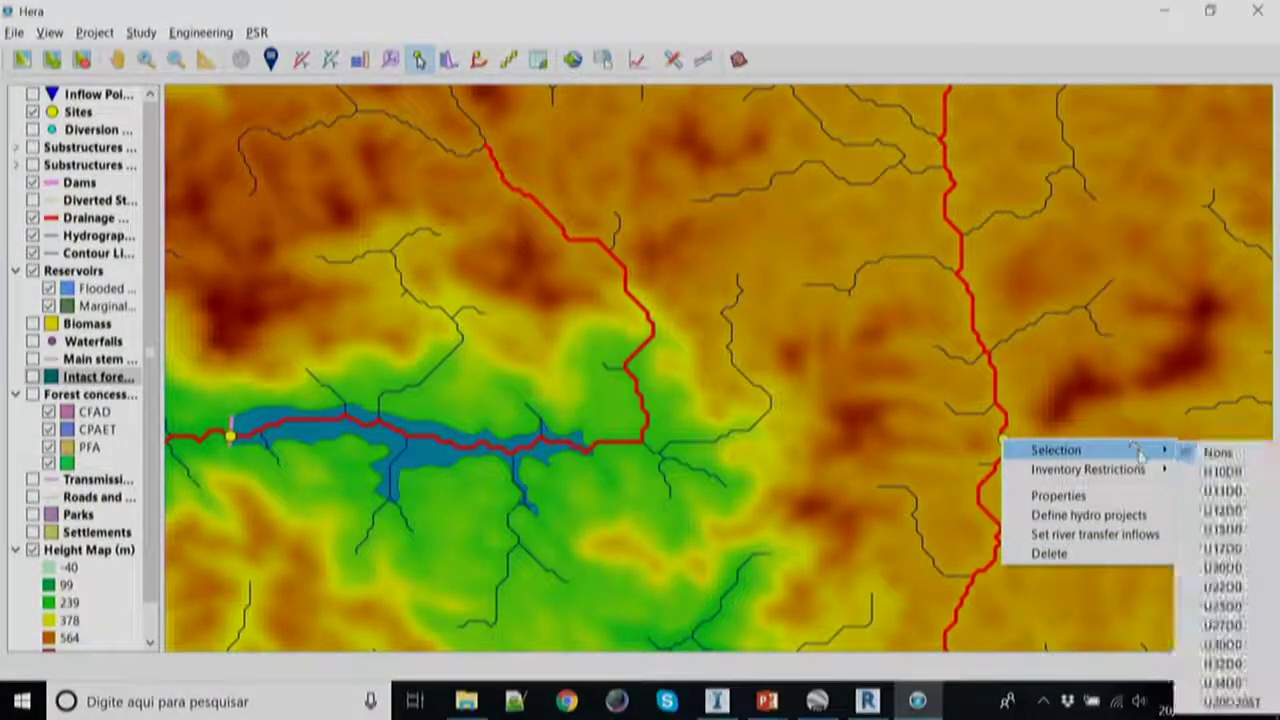
pyautogui.click(1232, 512)
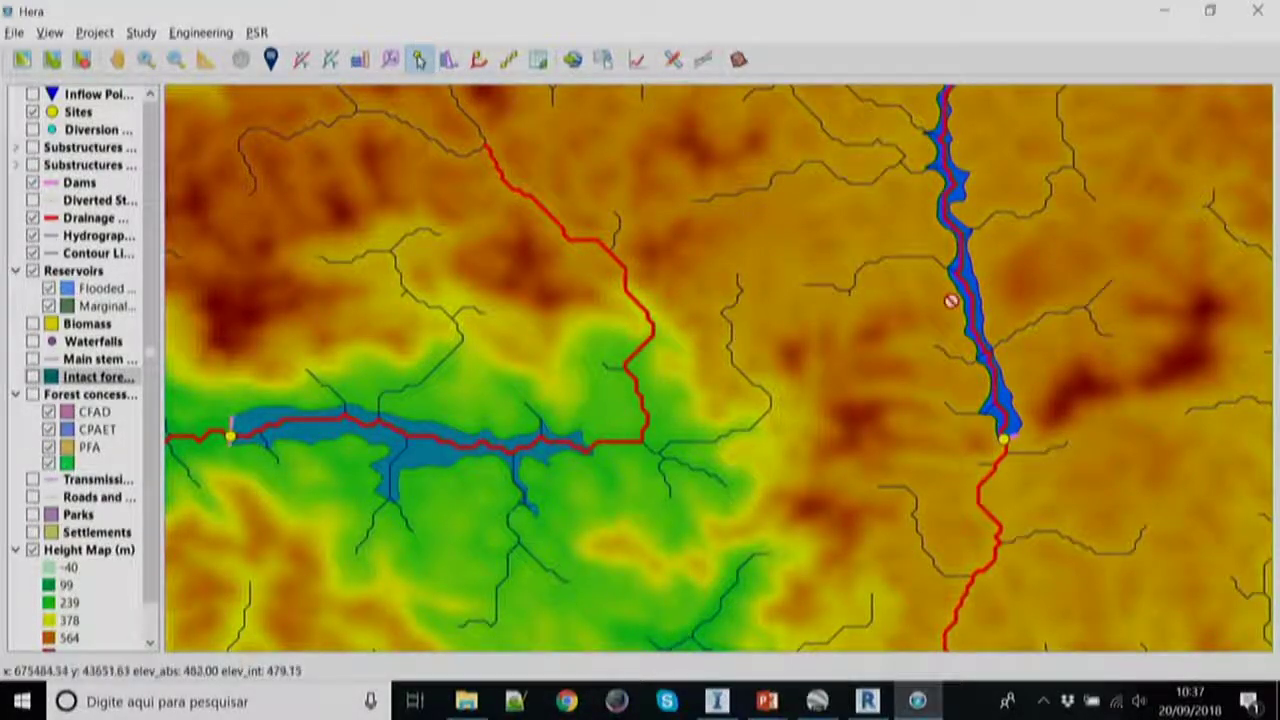
# - Create a new site on the eastern river inside the flooded reservoir, a short way upstream of the existing dam site
pyautogui.click(843, 367)
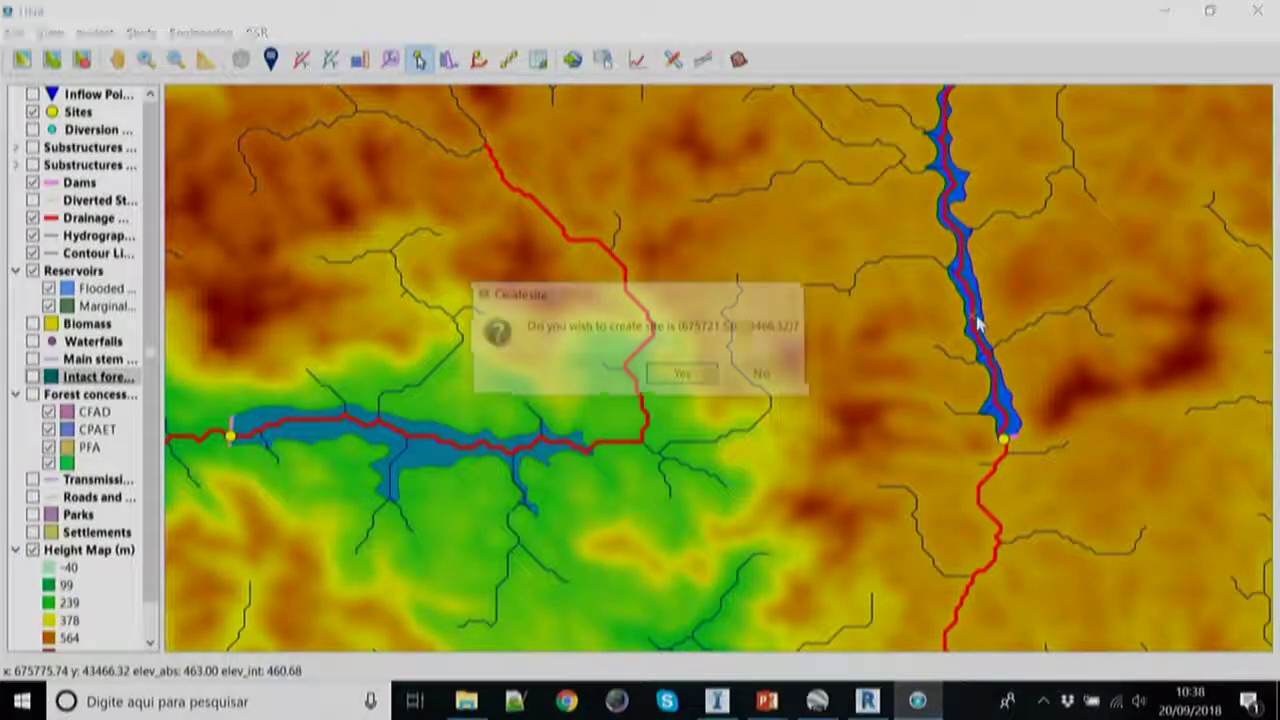
pyautogui.click(688, 374)
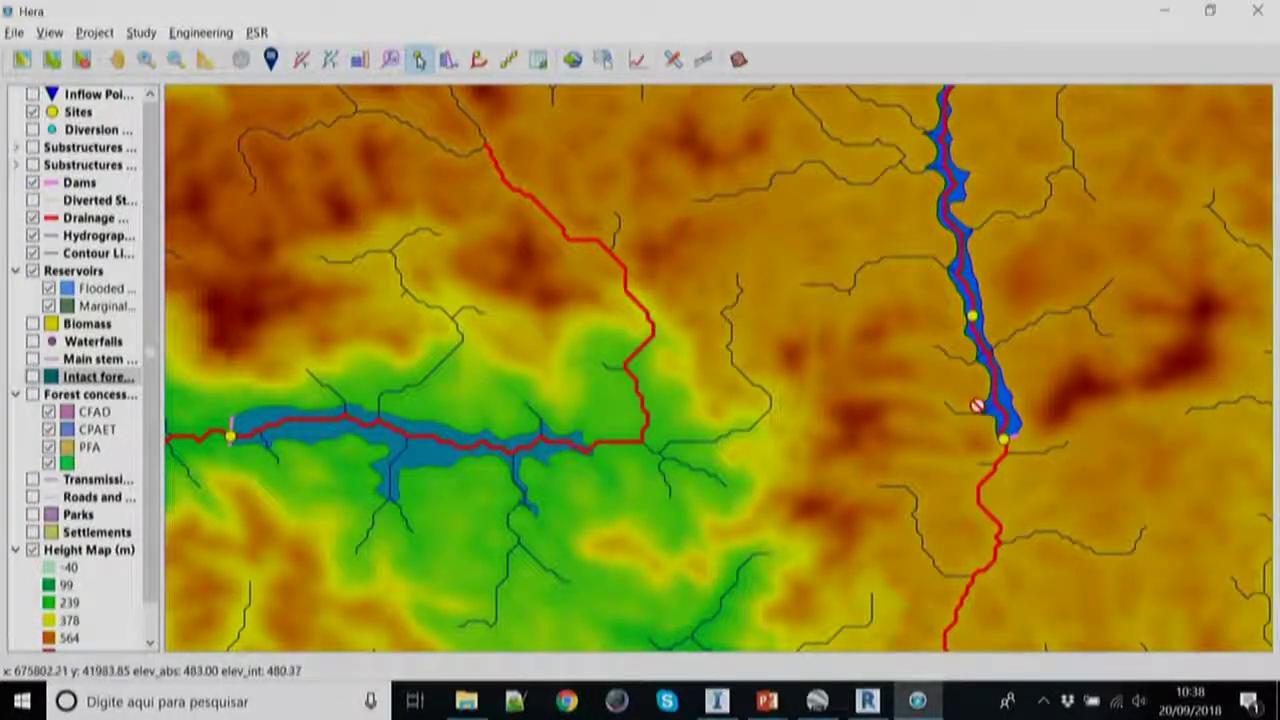
# - Switch the existing dam site downstream of the new site on the eastern river to project U20D20ST
pyautogui.rightClick(1005, 450)
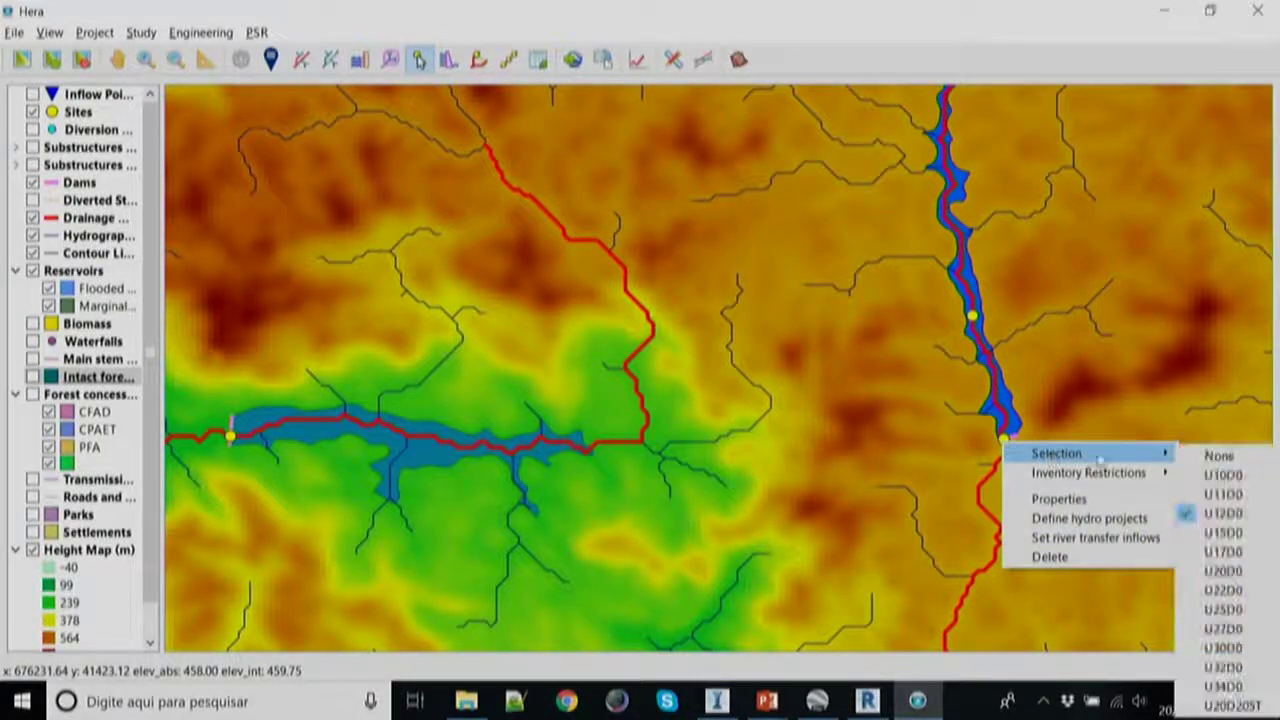
pyautogui.moveTo(1140, 472)
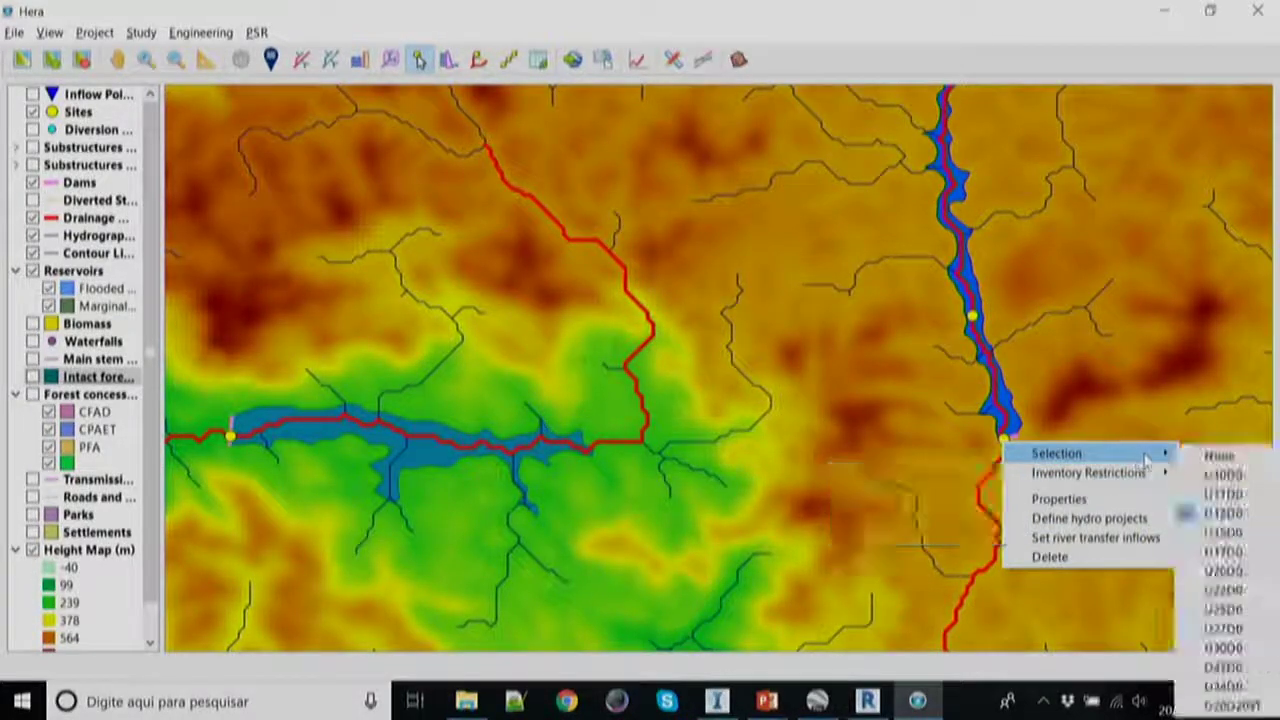
pyautogui.click(1235, 706)
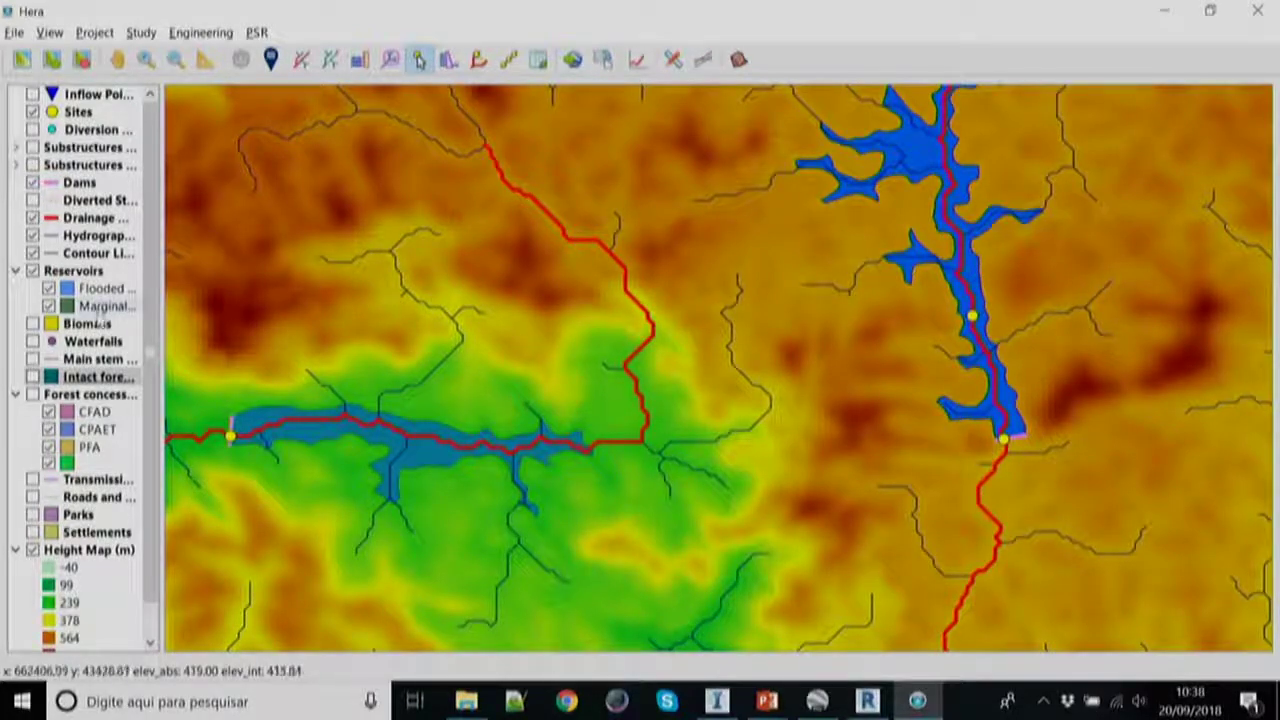
# - Show the Diverted Stretches and Diversion layers and focus on the diverted reaches of the western river below its reservoir
pyautogui.click(33, 200)
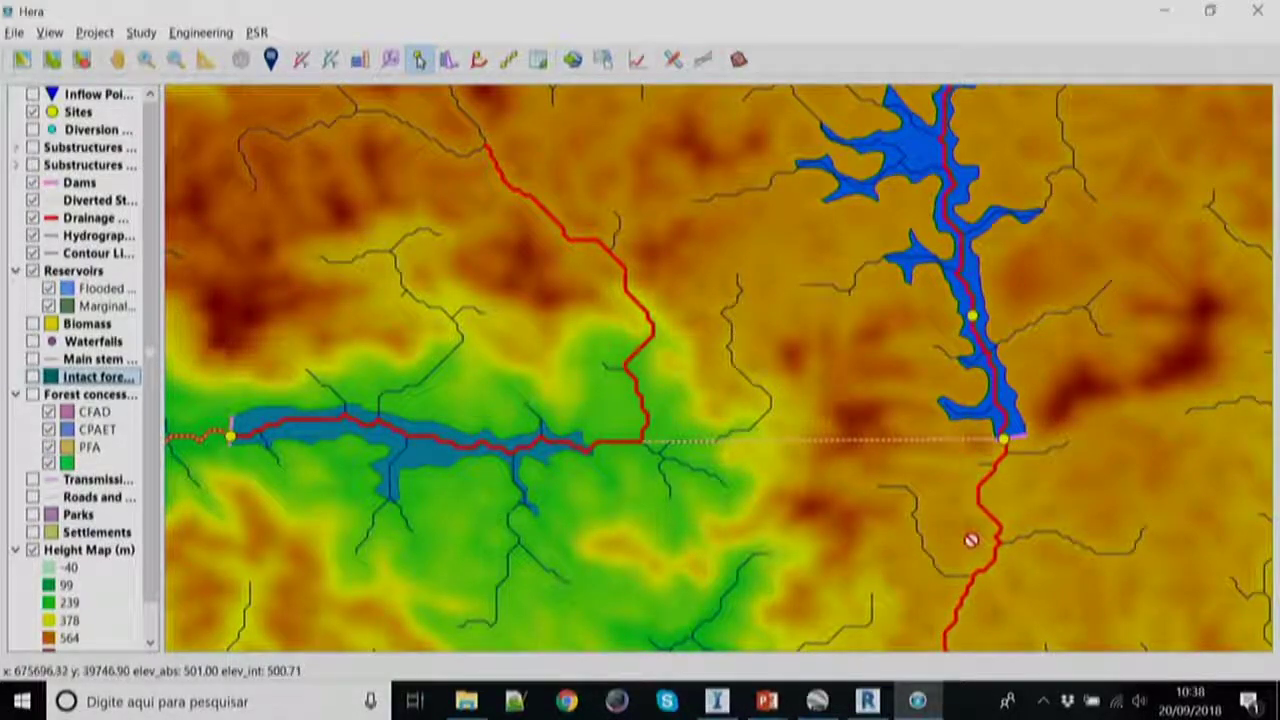
pyautogui.scroll(-3, 970, 540)
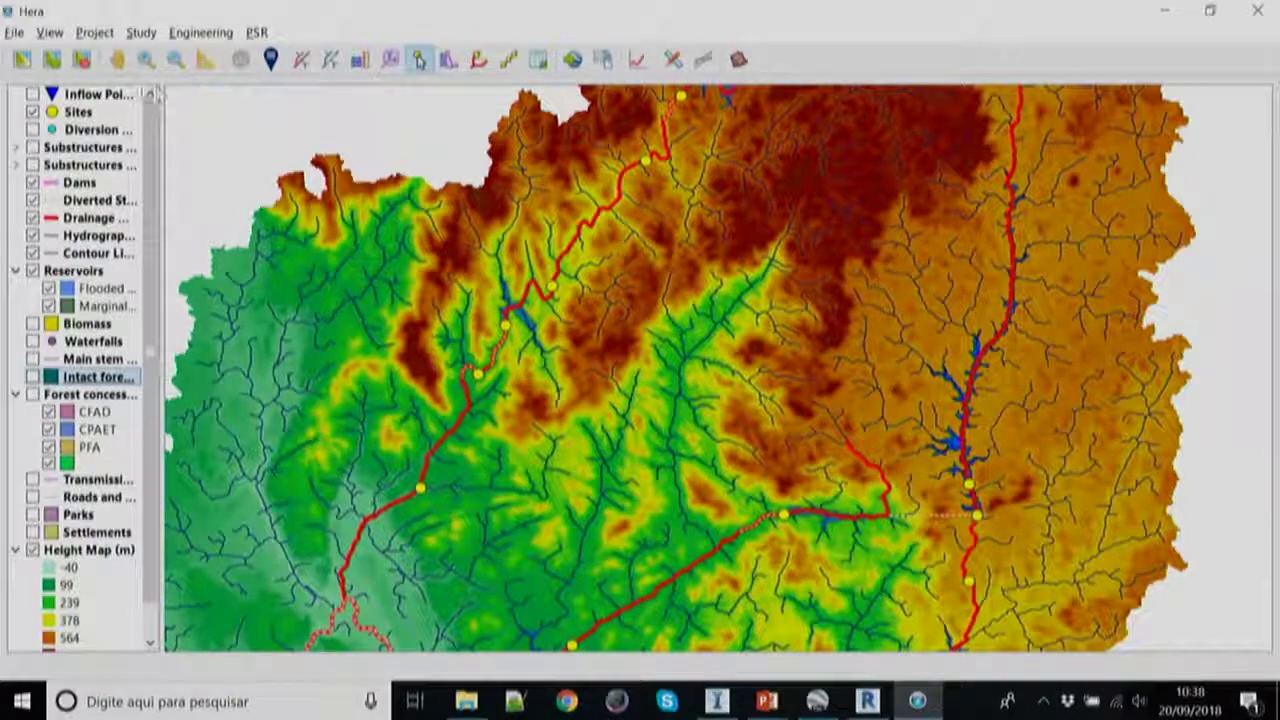
pyautogui.click(117, 59)
pyautogui.moveTo(705, 120); pyautogui.dragTo(847, 335)
pyautogui.scroll(-2, 943, 460)
pyautogui.scroll(4, 943, 460)
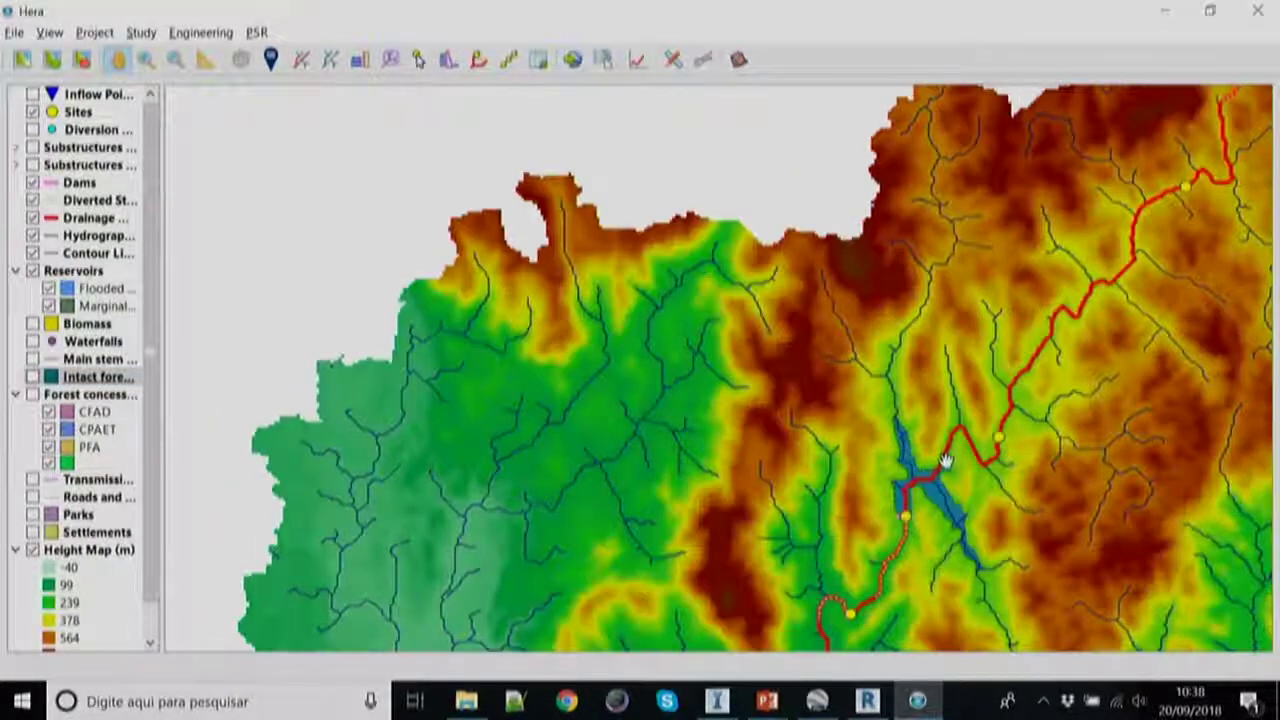
pyautogui.scroll(5, 943, 460)
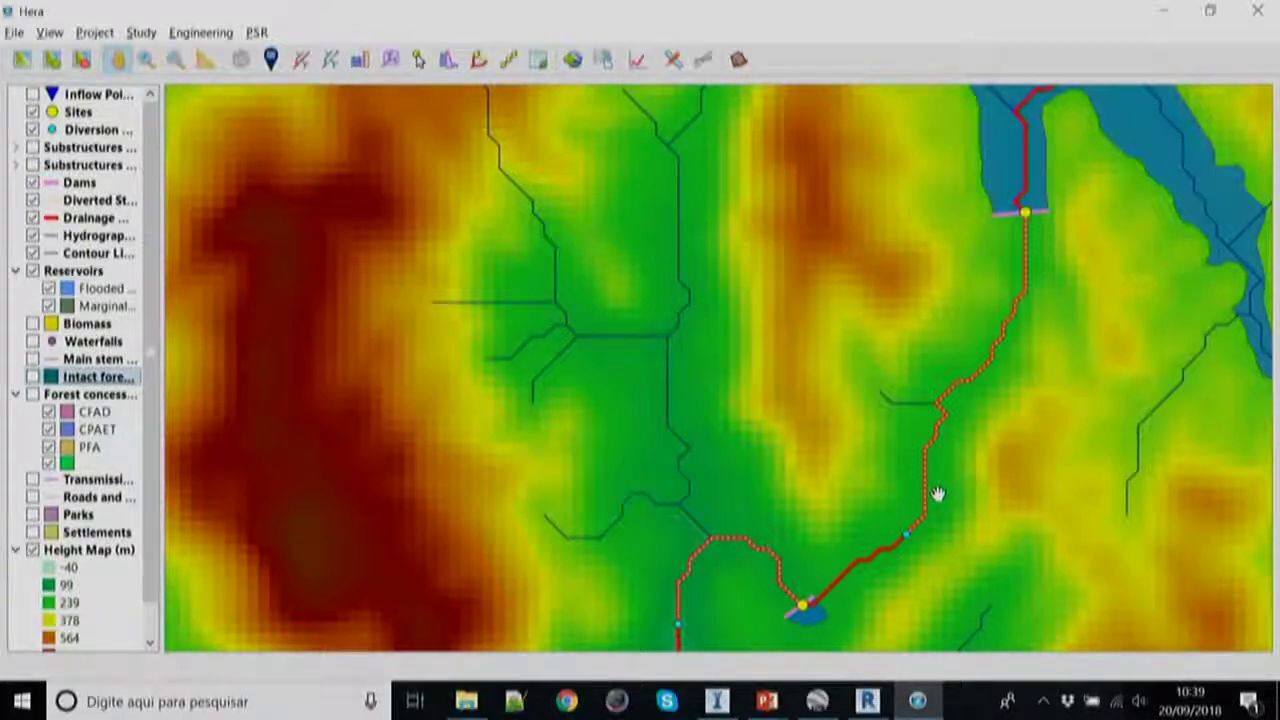
# - Switch to the PowerPoint slide show to view the data processing flow slide, and return to Hera
pyautogui.hotkey('alt', 'Tab')
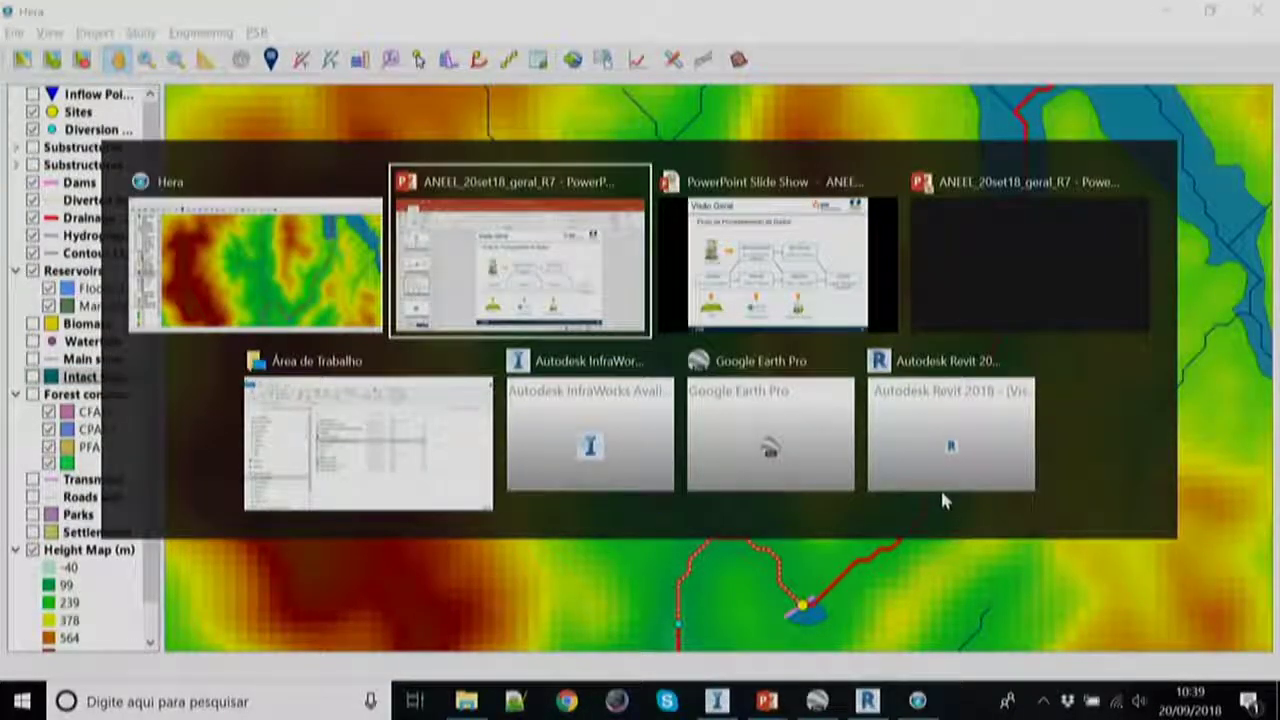
pyautogui.press('Tab')
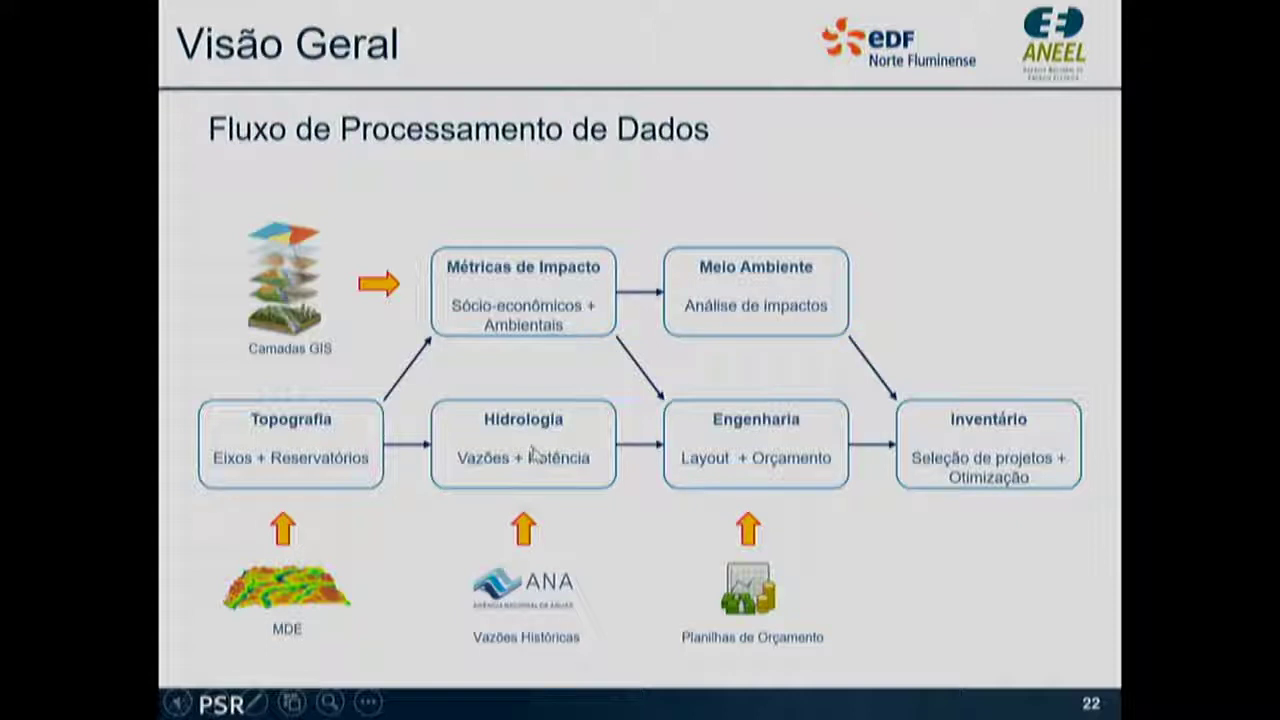
pyautogui.hotkey('alt', 'Tab')
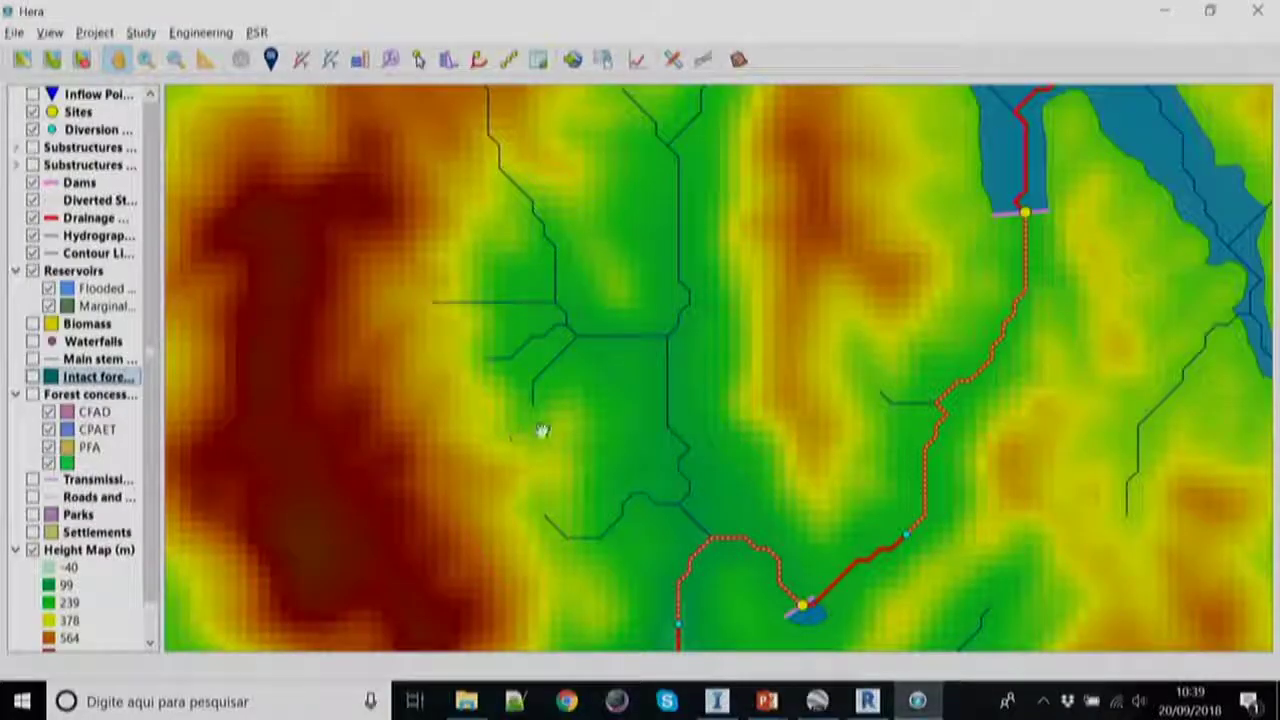
# - Show the Inflow Points layer and open the properties of the inflow point beside the lower dam site on the western river
pyautogui.scroll(-3, 535, 432)
pyautogui.scroll(3, 541, 430)
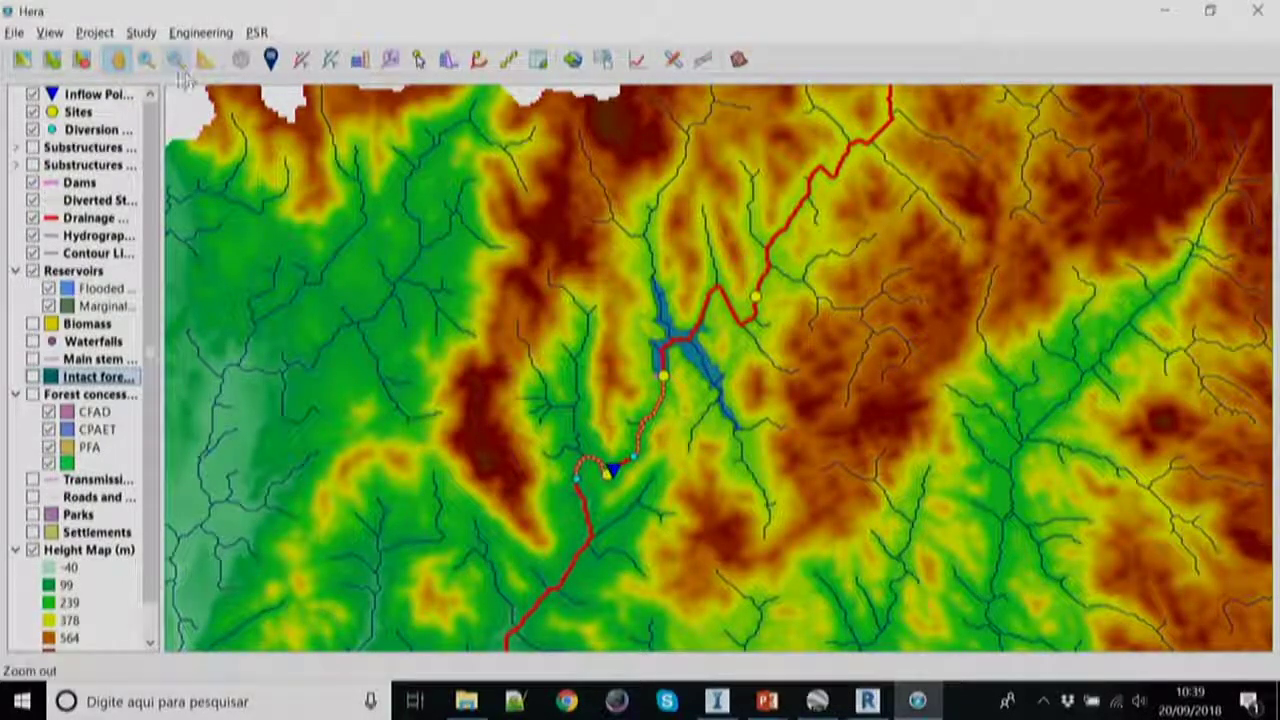
pyautogui.click(271, 59)
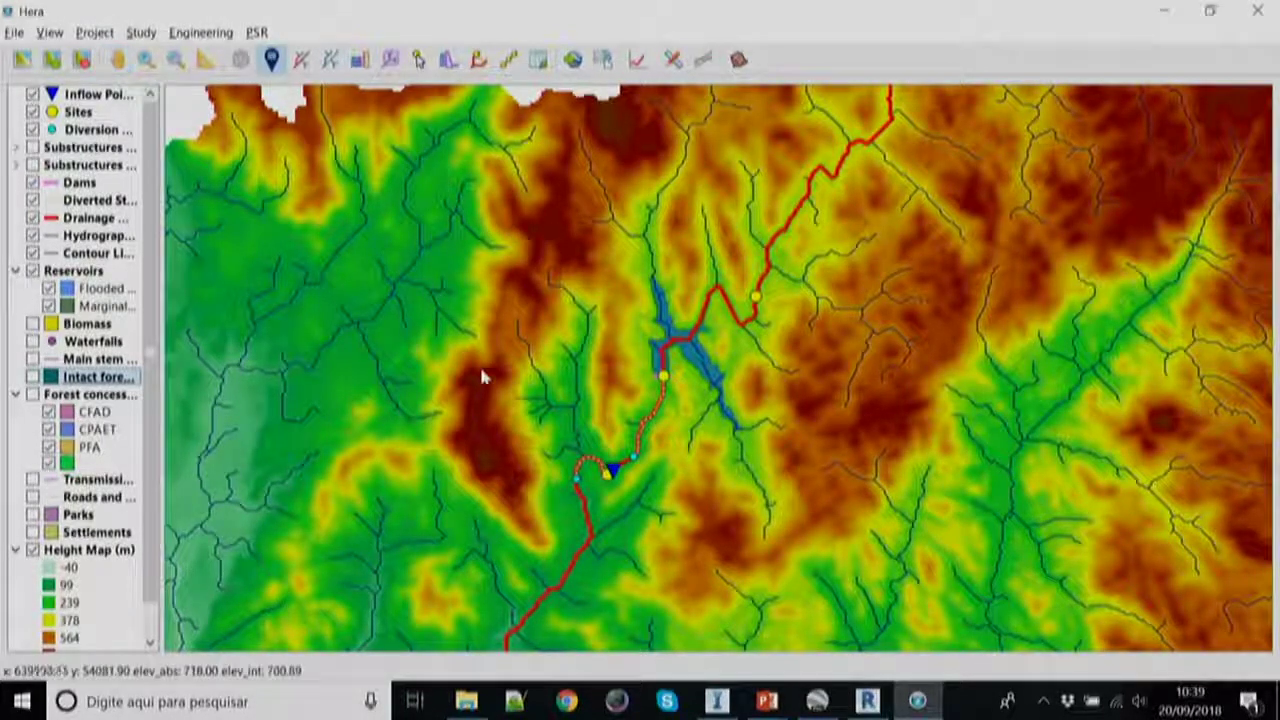
pyautogui.click(615, 472)
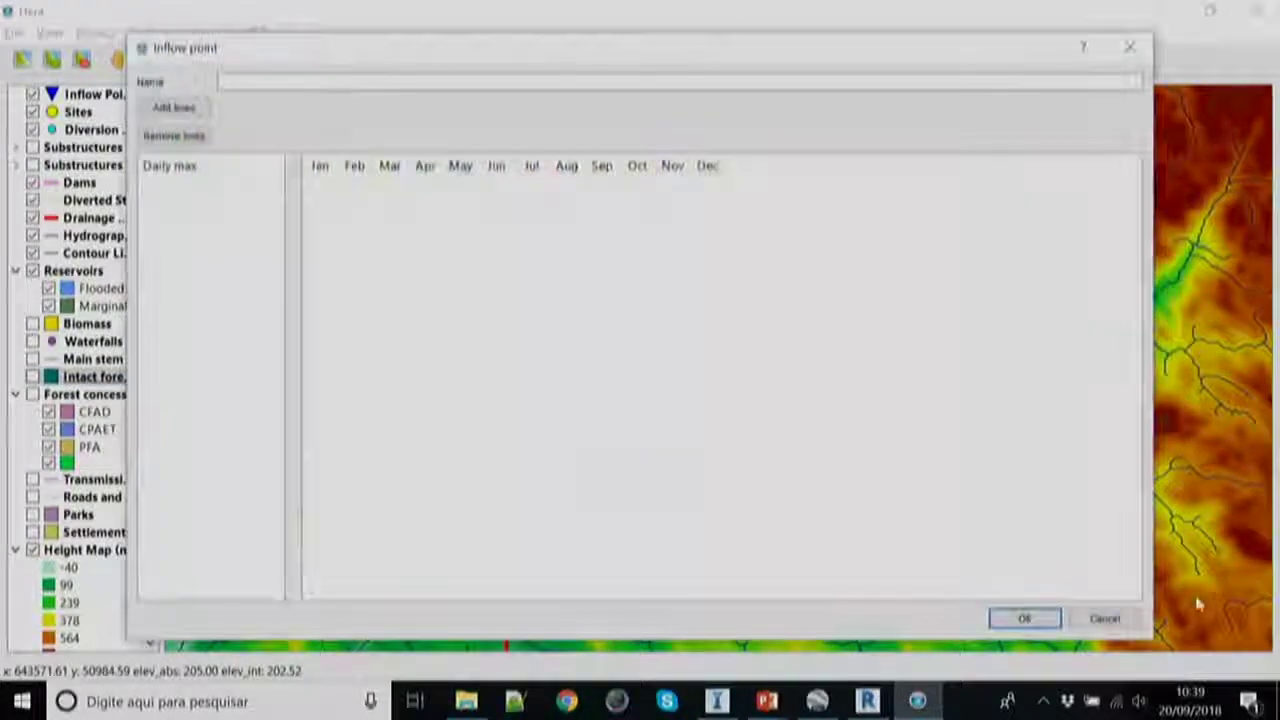
pyautogui.click(1105, 619)
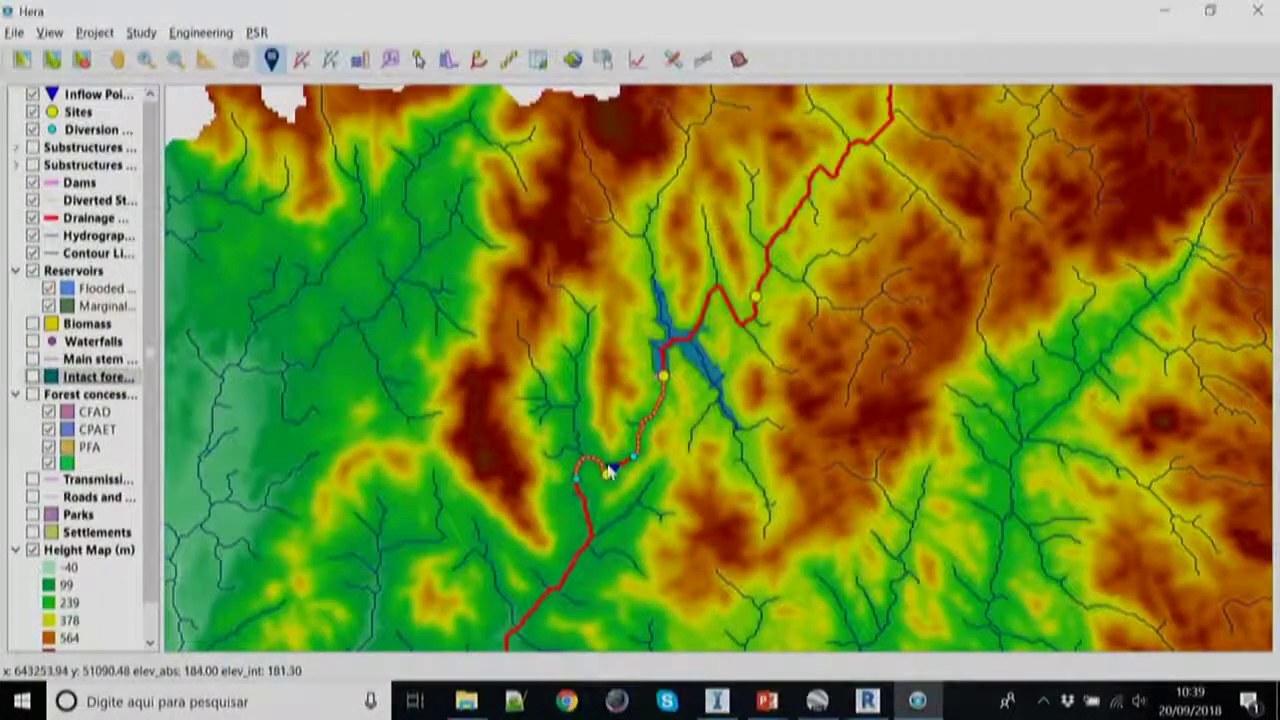
pyautogui.rightClick(613, 475)
pyautogui.click(645, 481)
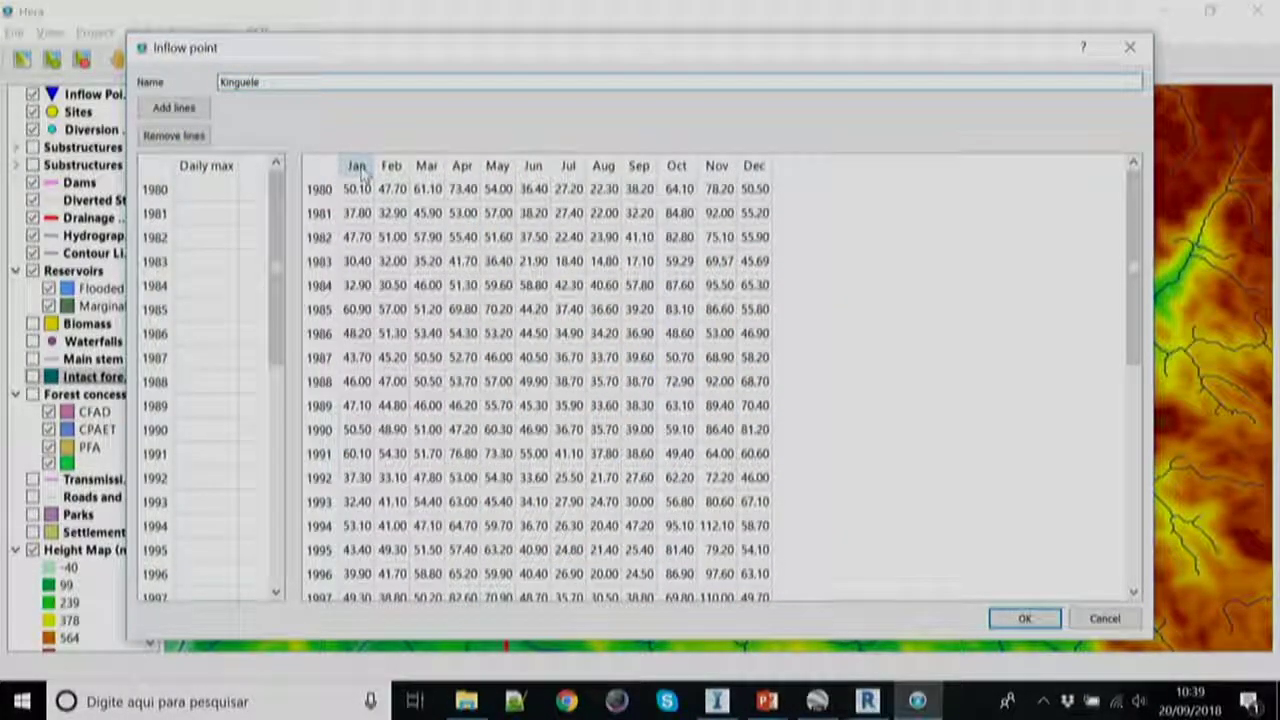
# - Examine the Kinguele inflow point's monthly inflow series and yearly daily maximum records, and leave the dialog without changes
pyautogui.click(321, 165)
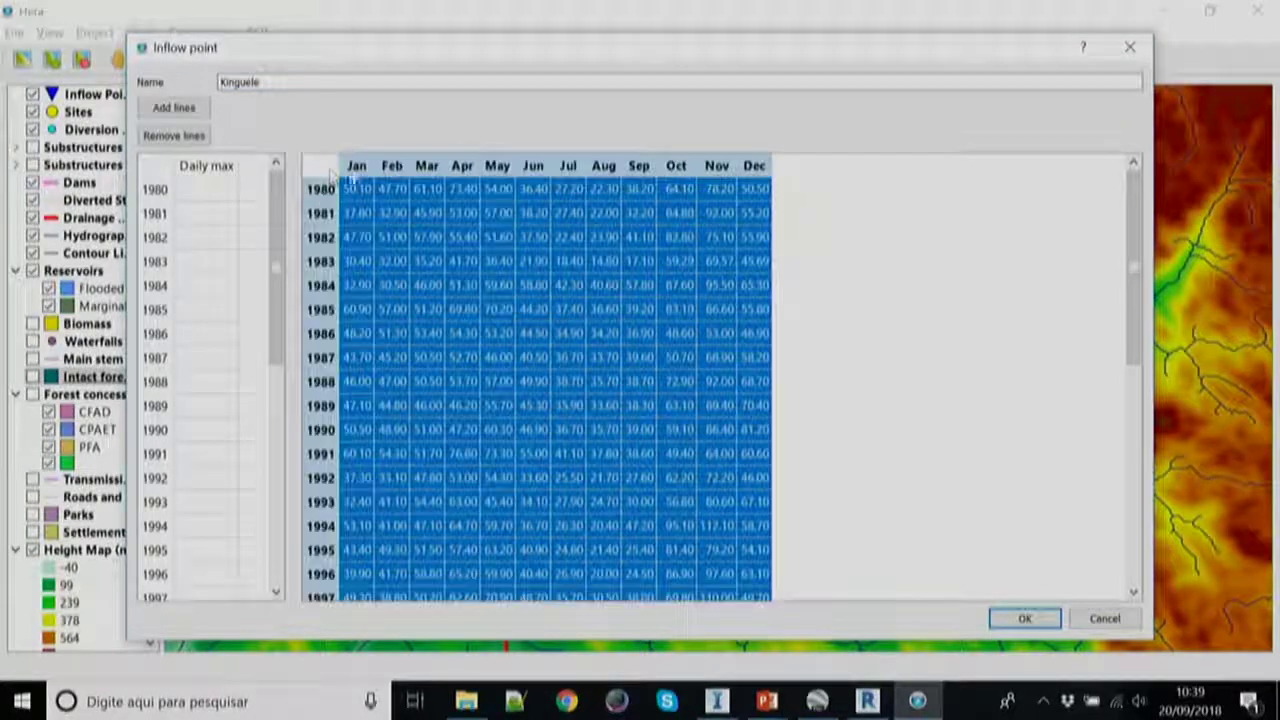
pyautogui.click(458, 238)
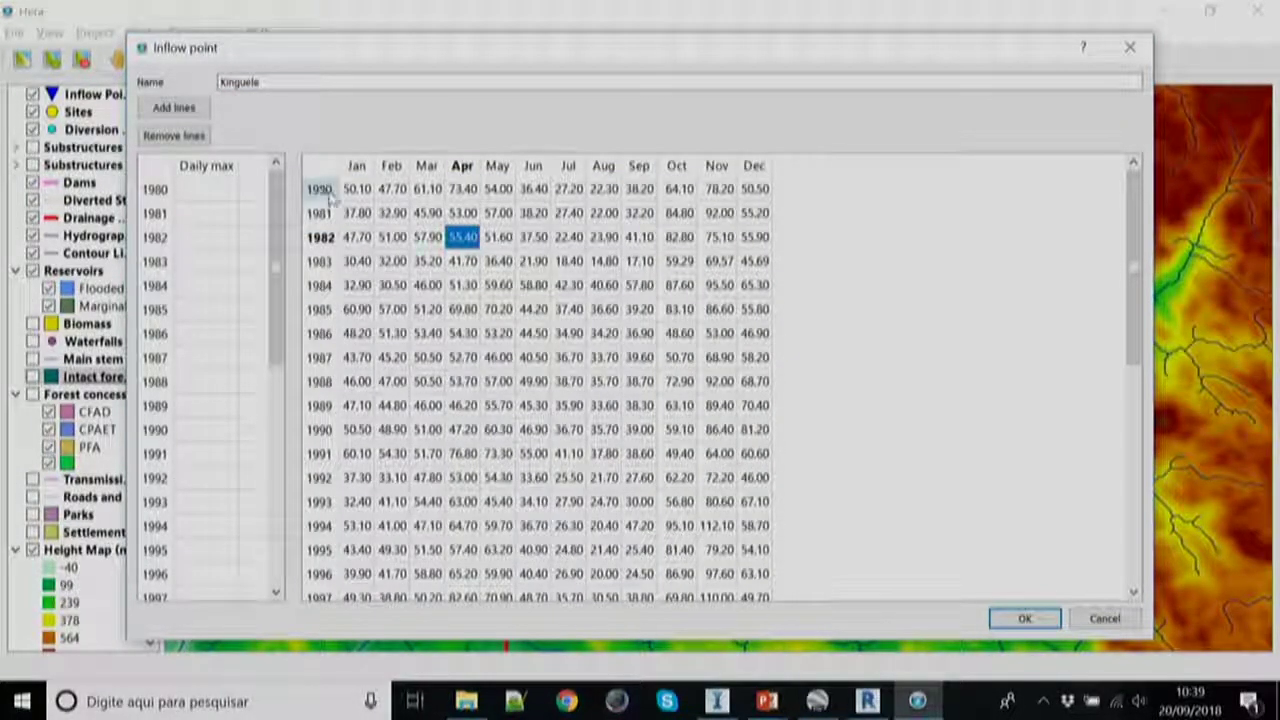
pyautogui.moveTo(357, 192); pyautogui.dragTo(717, 573)
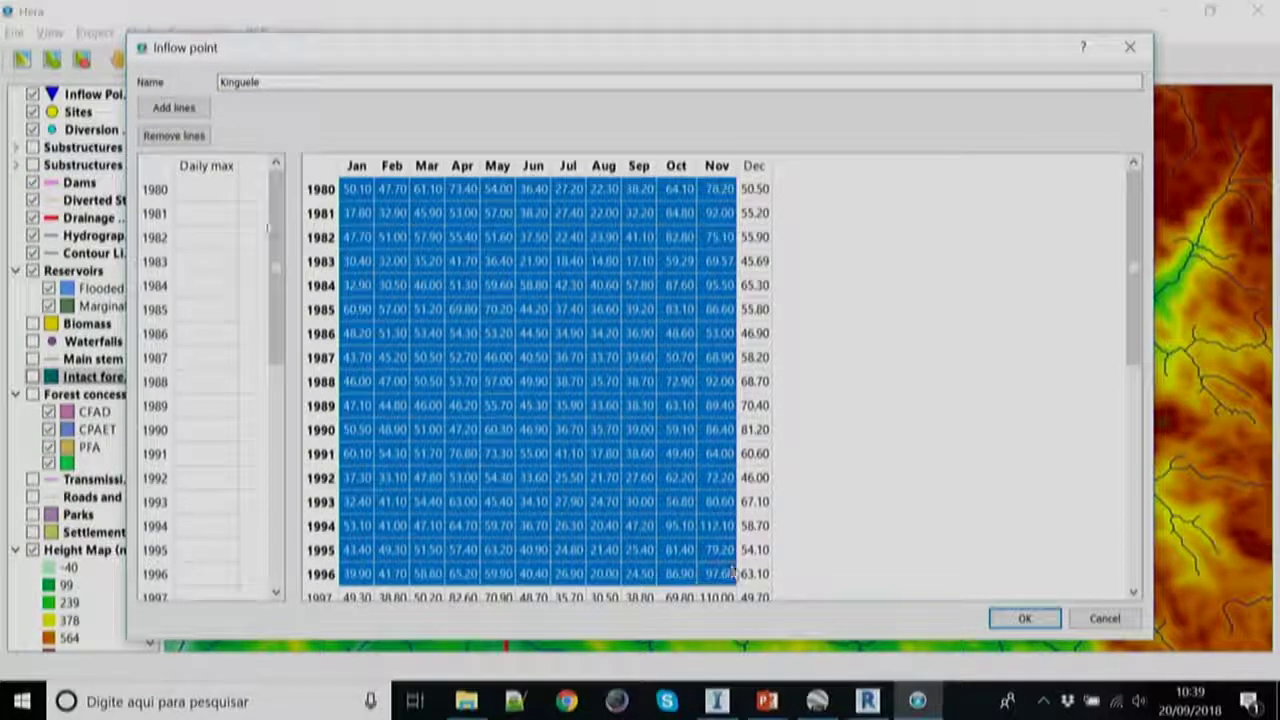
pyautogui.click(450, 262)
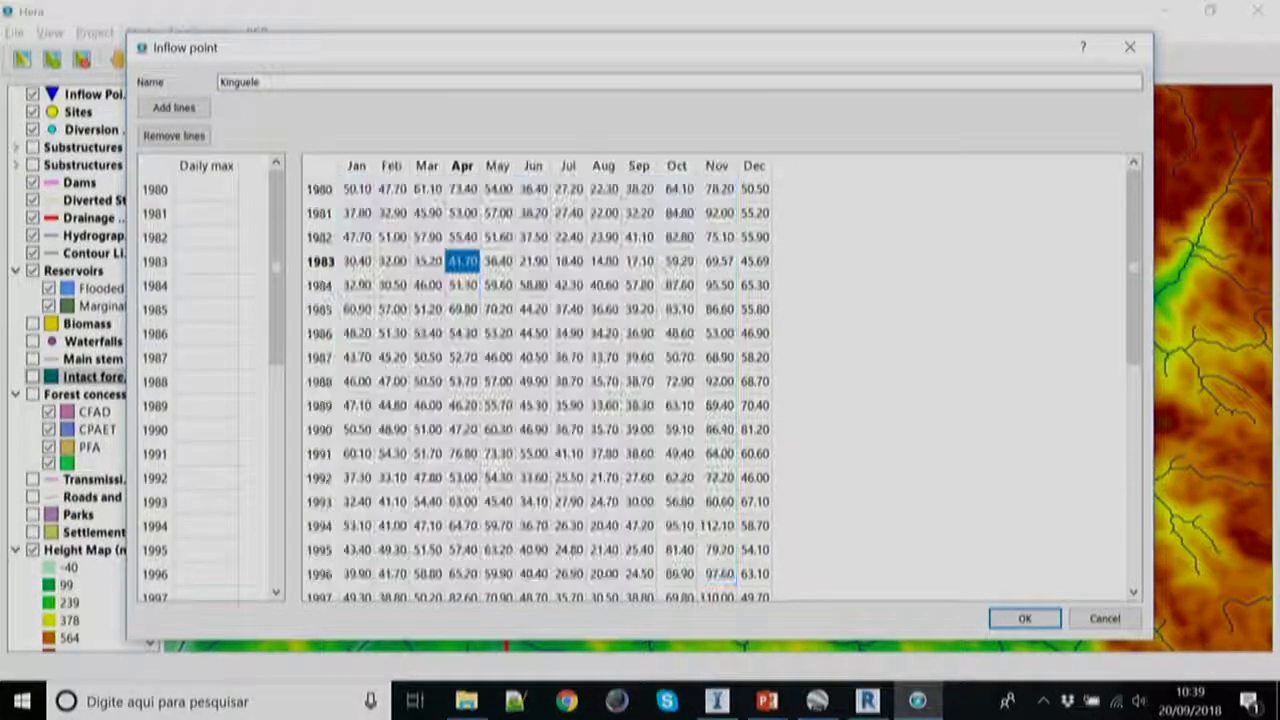
pyautogui.click(186, 216)
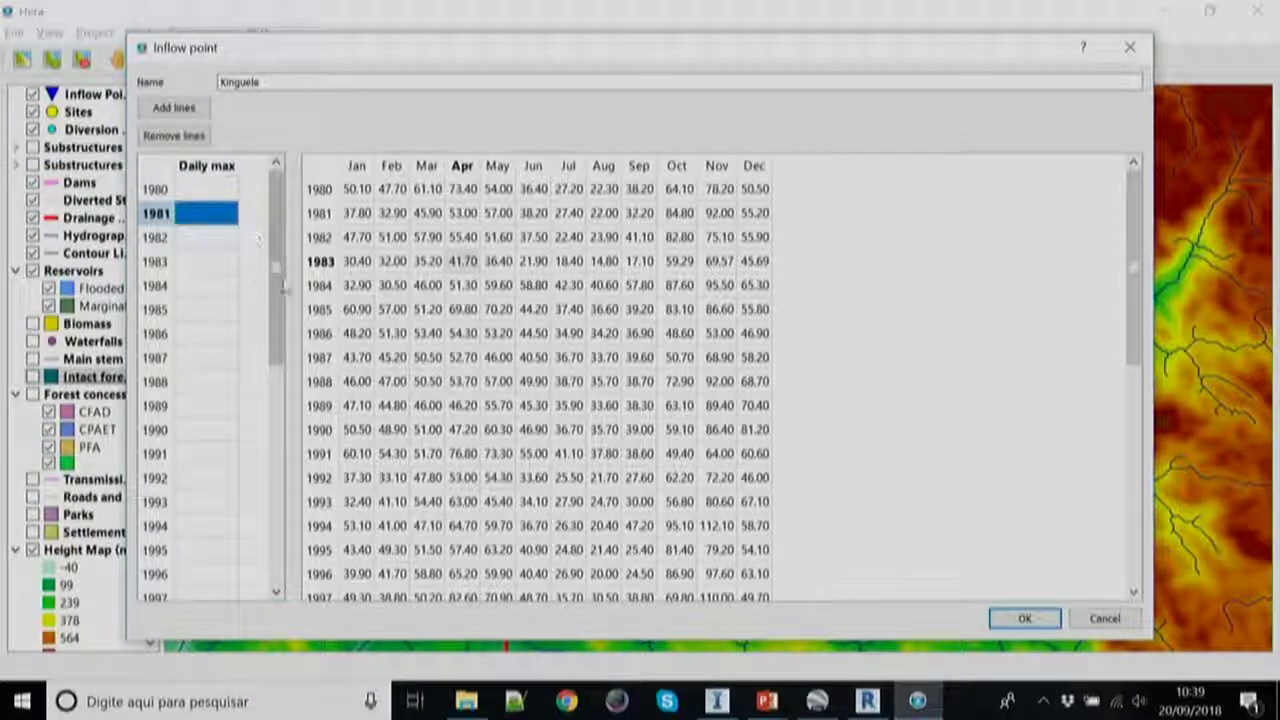
pyautogui.moveTo(275, 280); pyautogui.dragTo(276, 450)
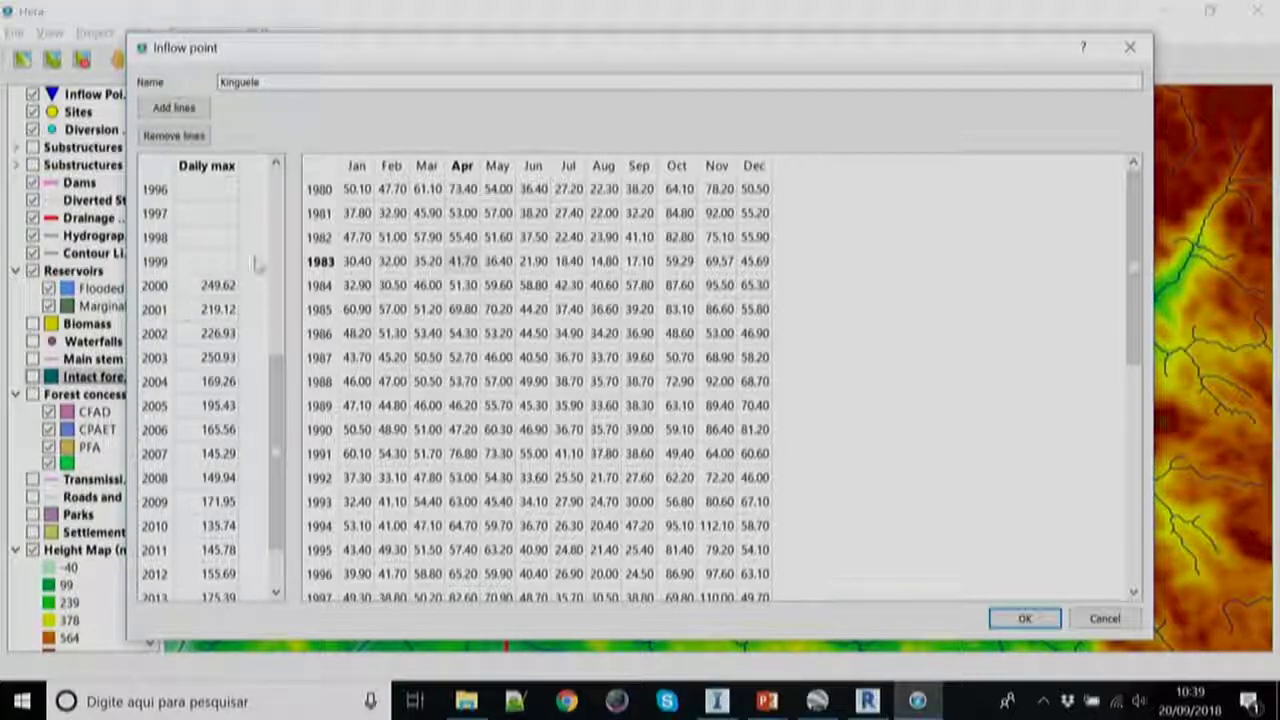
pyautogui.scroll(2, 276, 420)
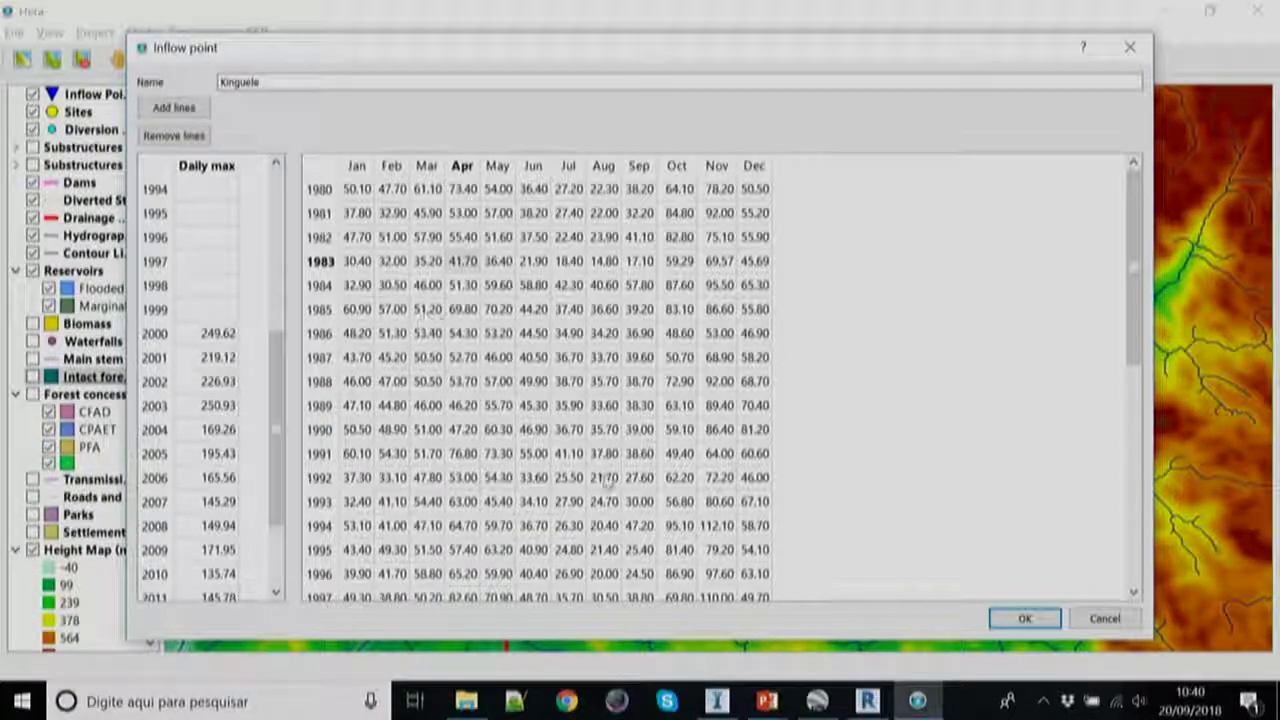
pyautogui.click(1105, 618)
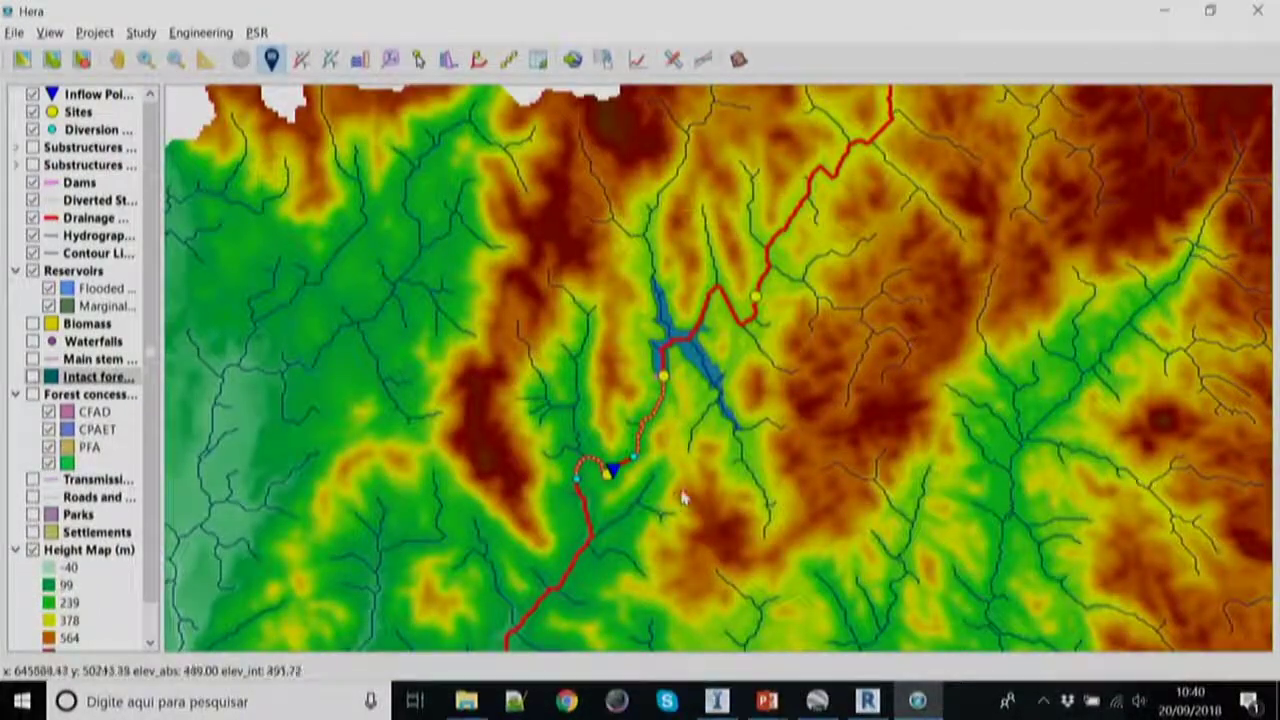
# - Display the hydrologic information for site 39 on the western river
pyautogui.scroll(-3, 686, 500)
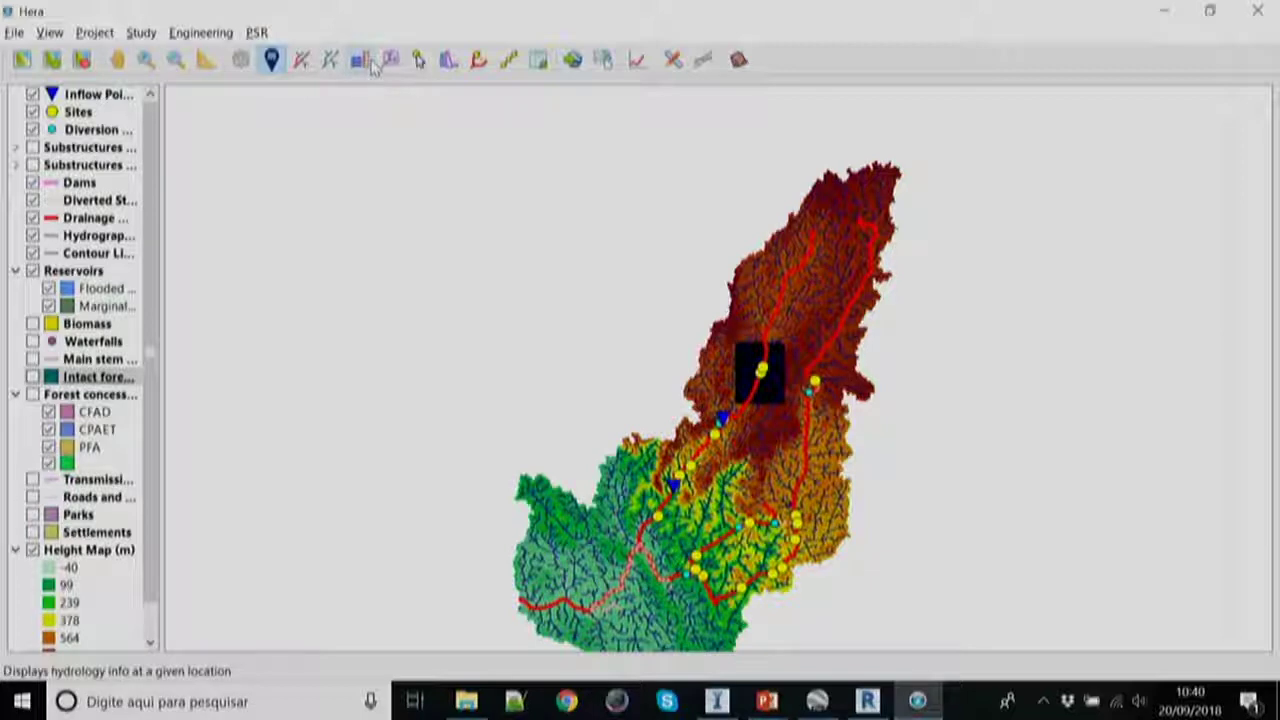
pyautogui.scroll(2, 706, 438)
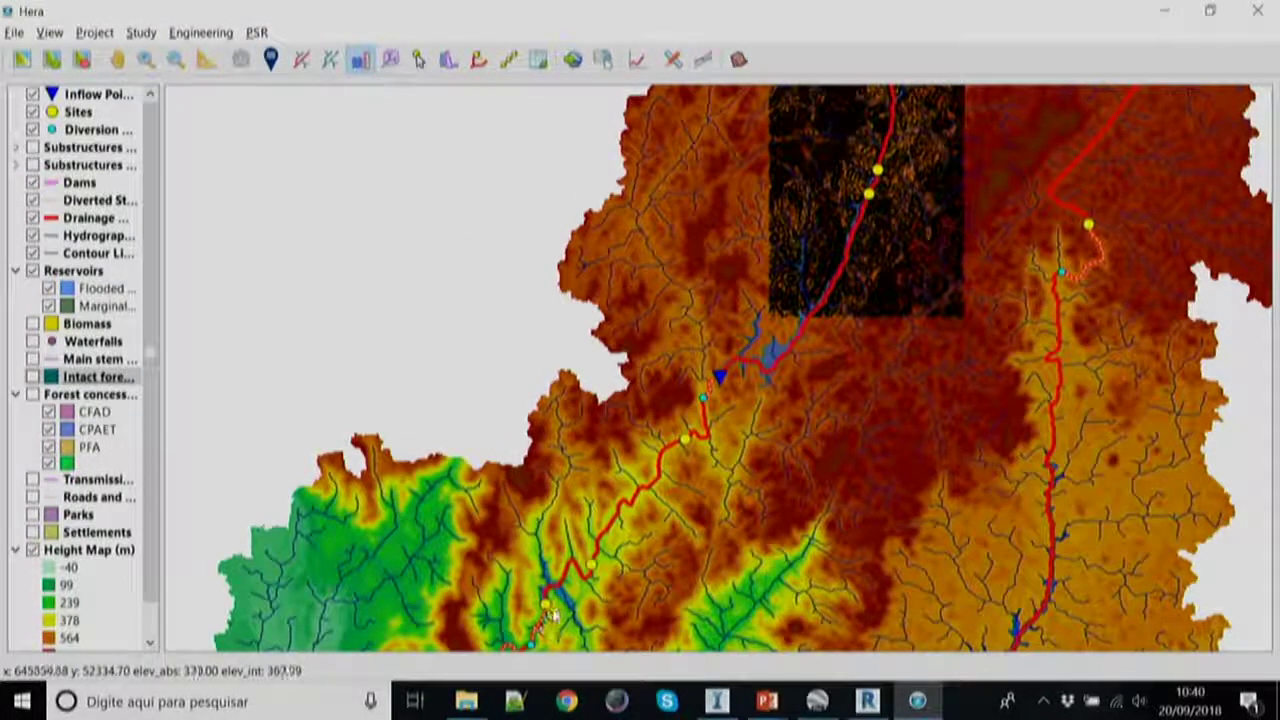
pyautogui.click(548, 612)
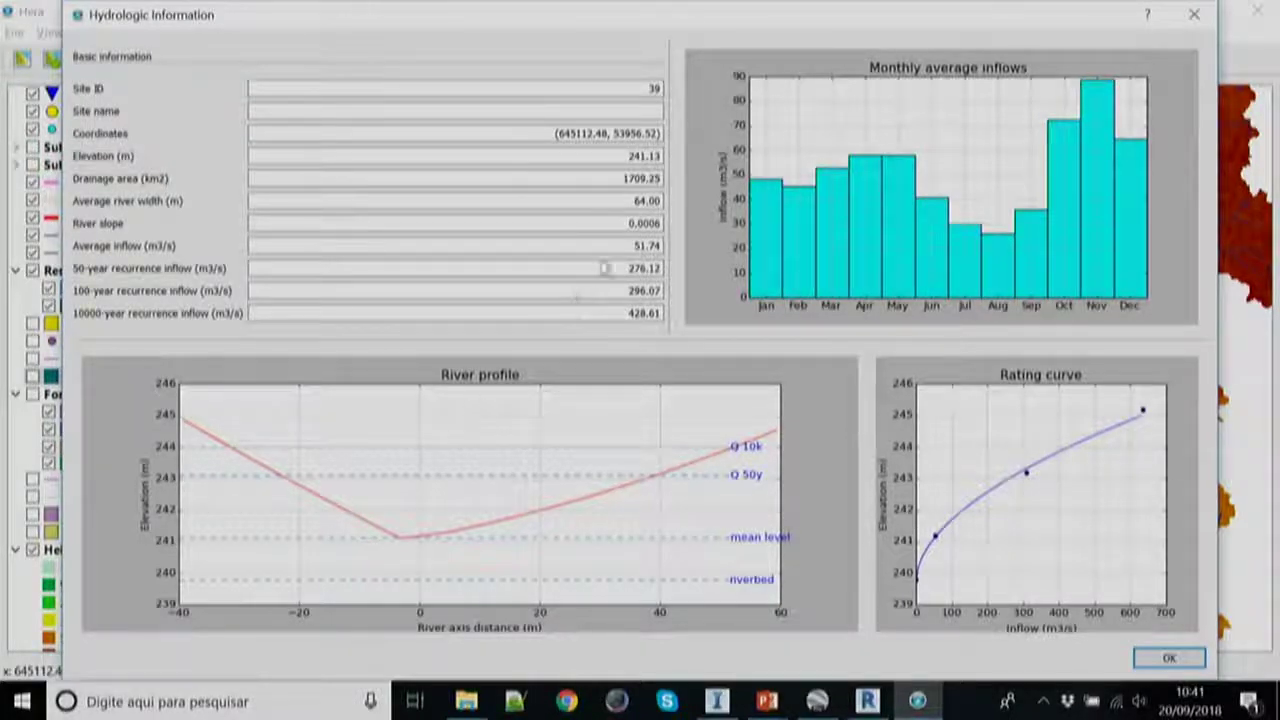
# - Review site 39's 50-year, 100-year and 10000-year recurrence inflows and close its hydrologic information
pyautogui.doubleClick(620, 270)
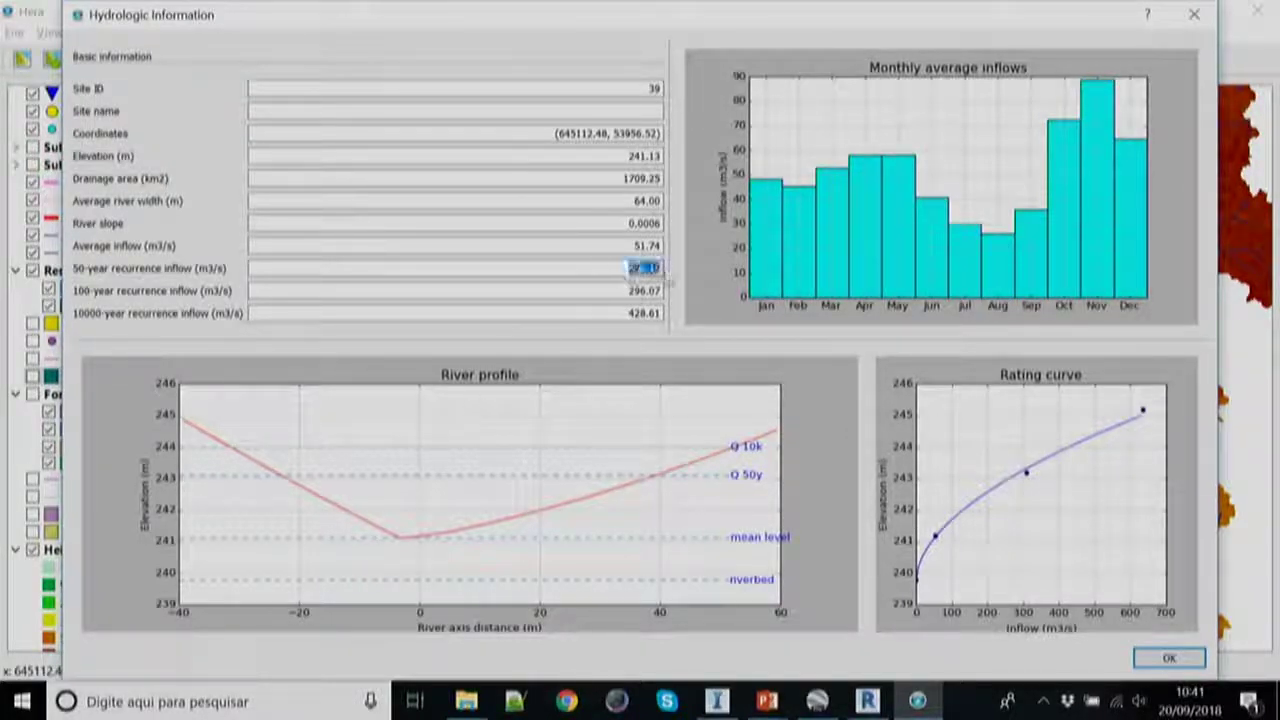
pyautogui.click(612, 295)
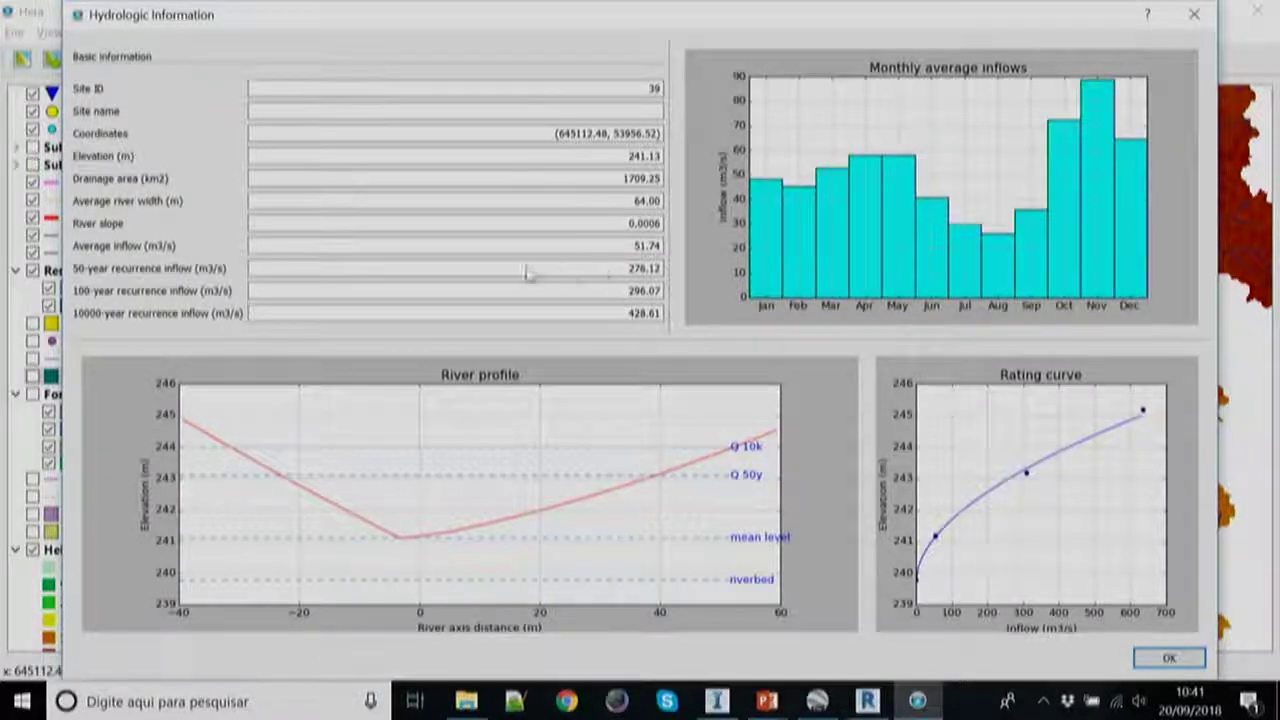
pyautogui.doubleClick(640, 291)
pyautogui.doubleClick(630, 314)
pyautogui.click(620, 315)
pyautogui.doubleClick(636, 314)
pyautogui.write('426.07')
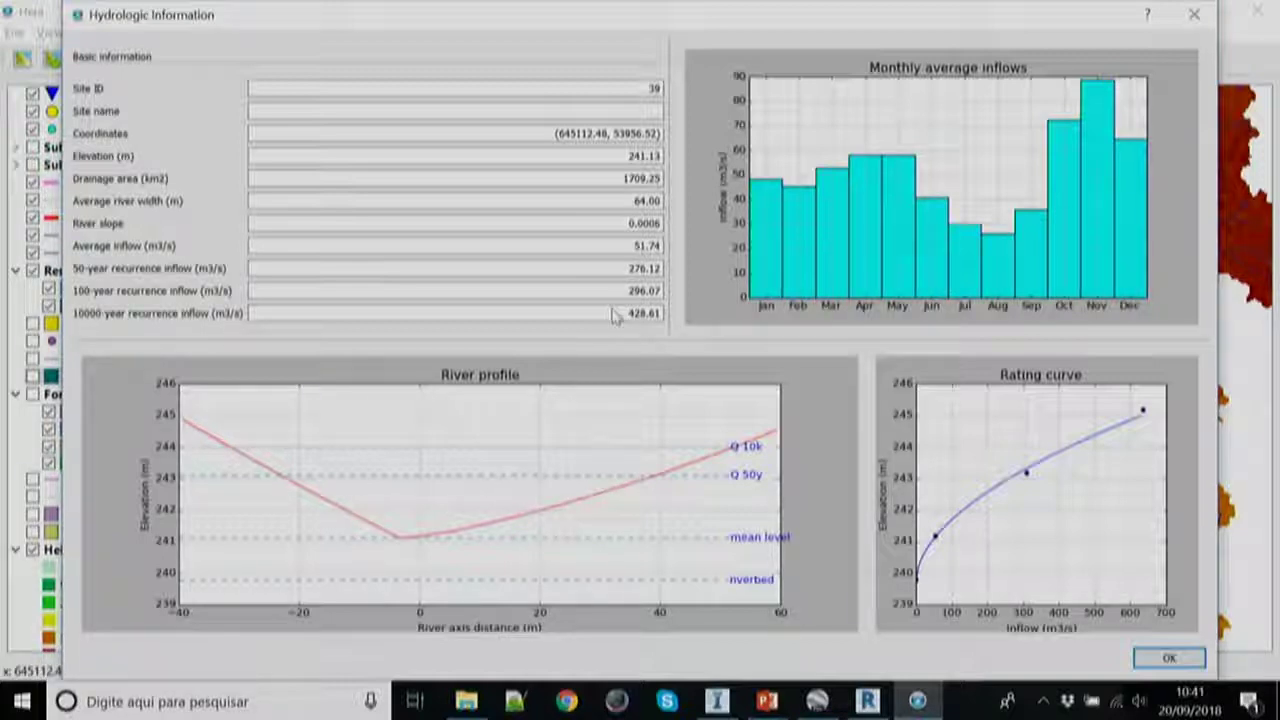
pyautogui.doubleClick(615, 318)
pyautogui.click(595, 322)
pyautogui.doubleClick(594, 322)
pyautogui.click(1166, 658)
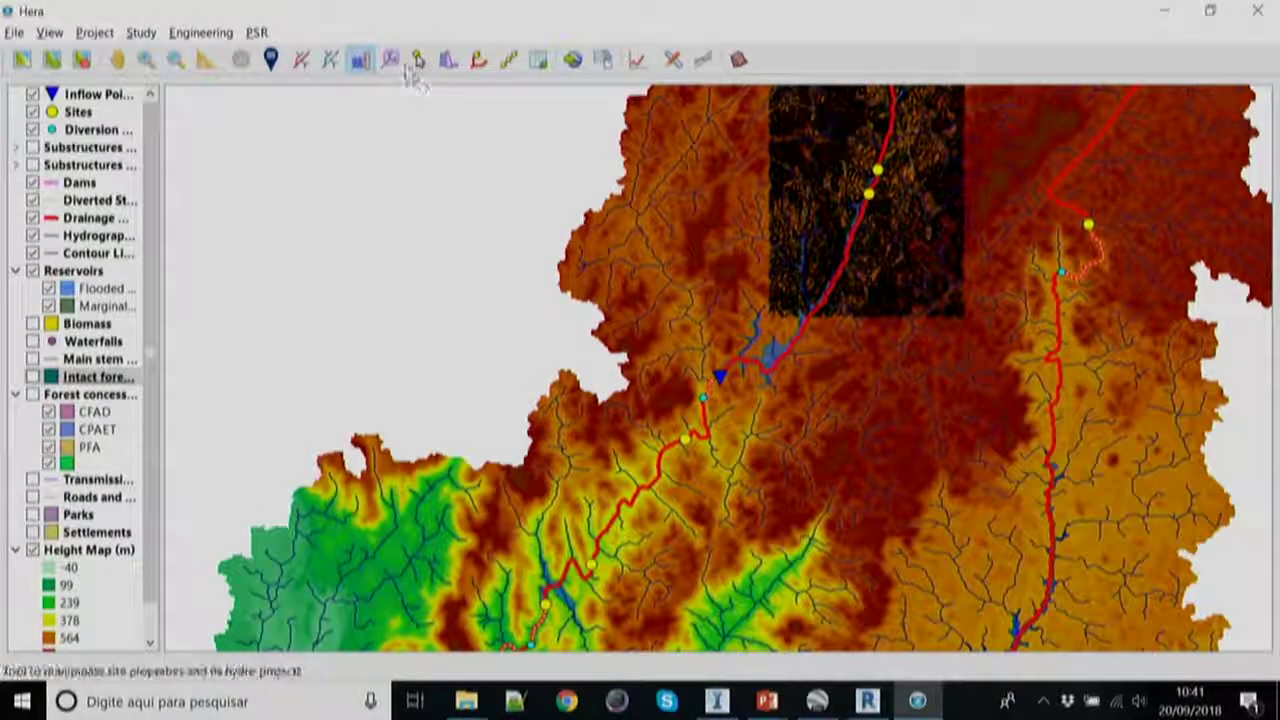
# - Delineate the drainage area of a point on the tributary just northwest of the upper inflow point and dismiss its read-out
pyautogui.click(392, 61)
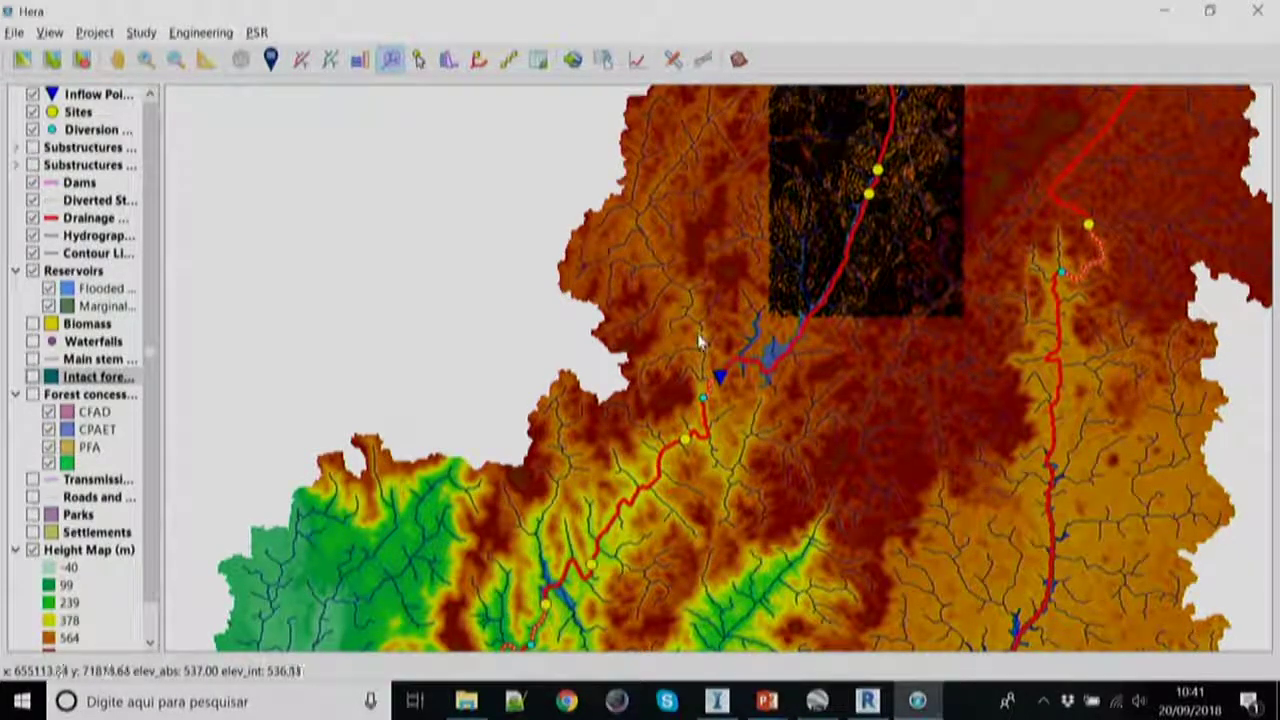
pyautogui.click(700, 338)
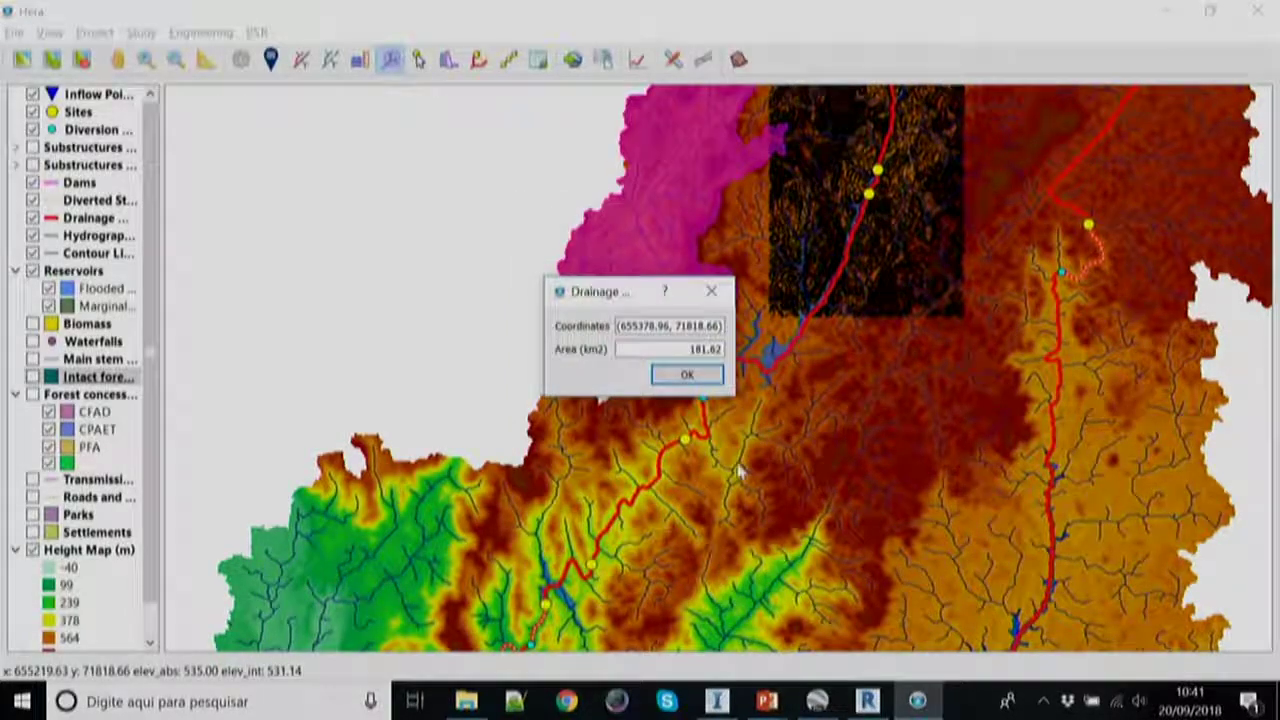
pyautogui.click(686, 374)
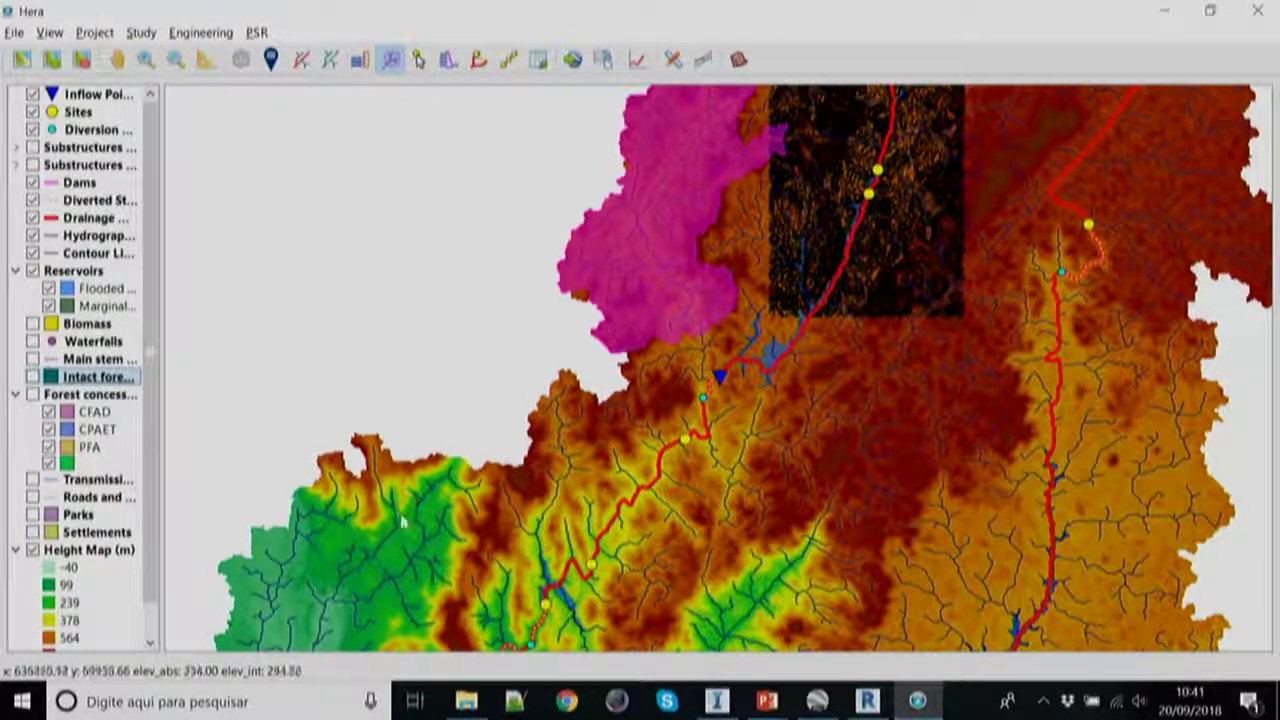
# - Delineate the drainage area of a small stream at the basin's western edge, just above the green lowland, and dismiss its read-out
pyautogui.click(335, 512)
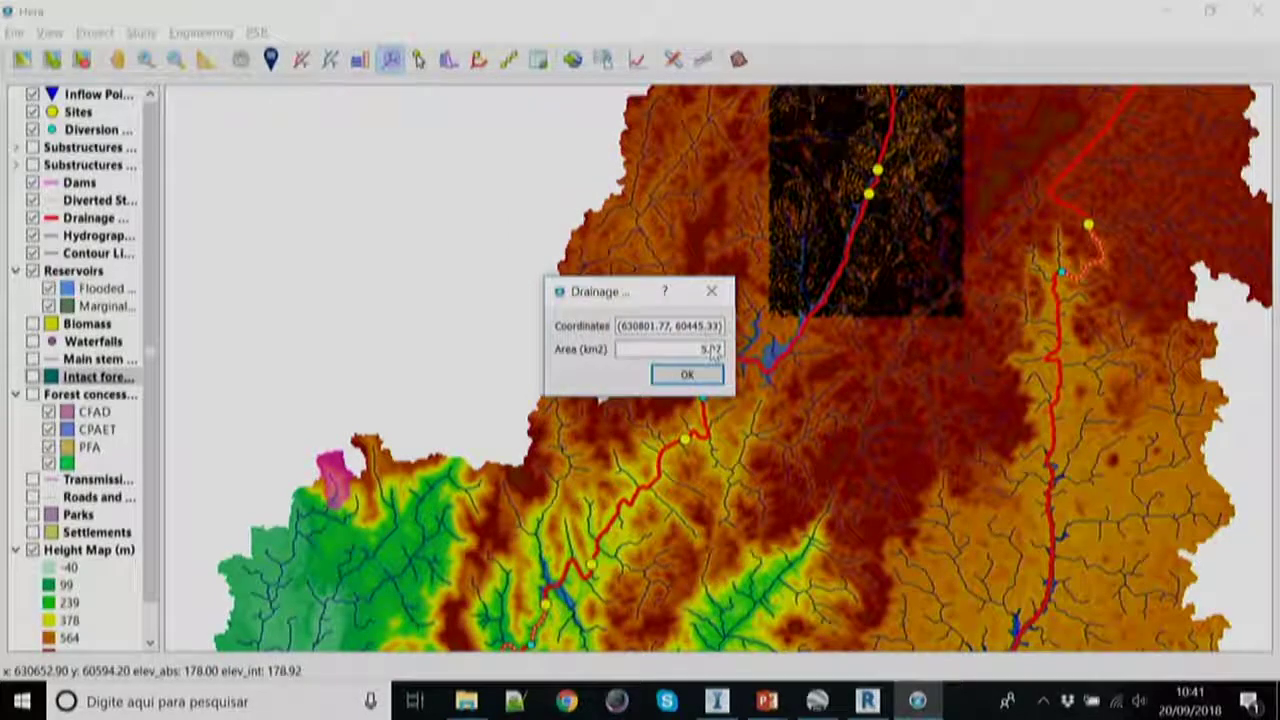
pyautogui.click(687, 374)
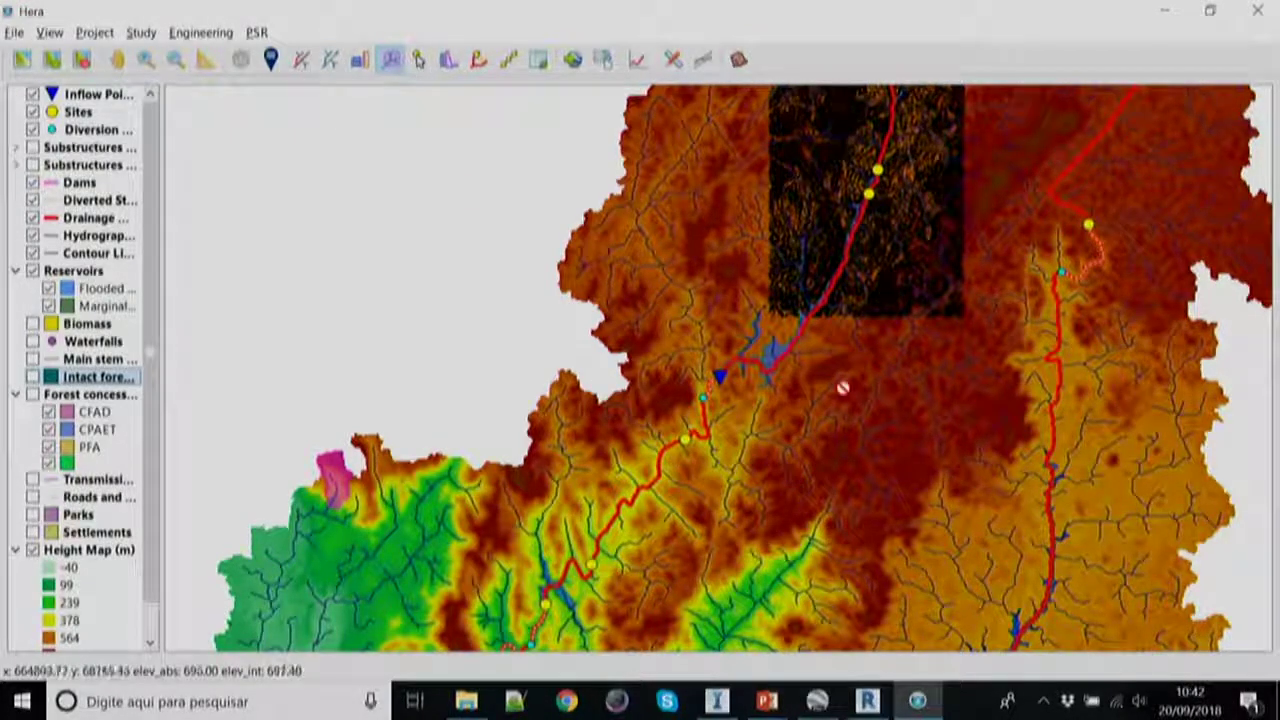
# - Select the western river stretch passing both inflow points and display its profile charts in a widened window
pyautogui.scroll(-2, 845, 391)
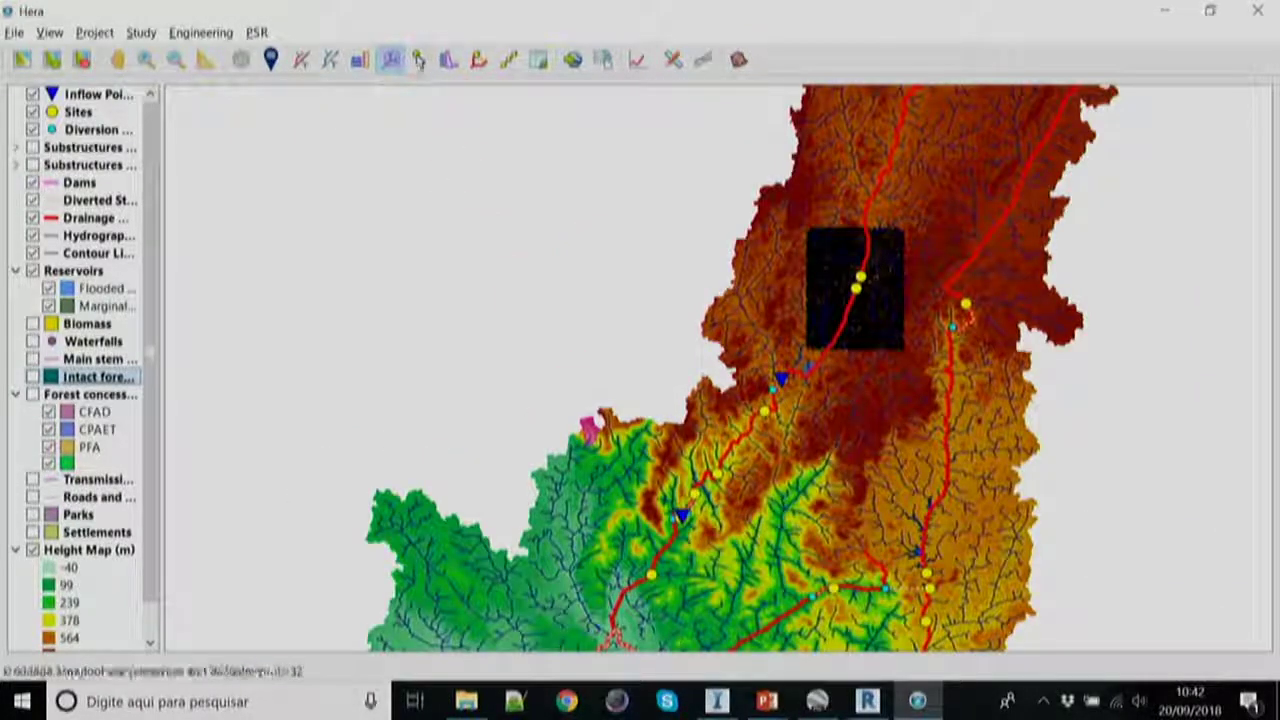
pyautogui.click(331, 62)
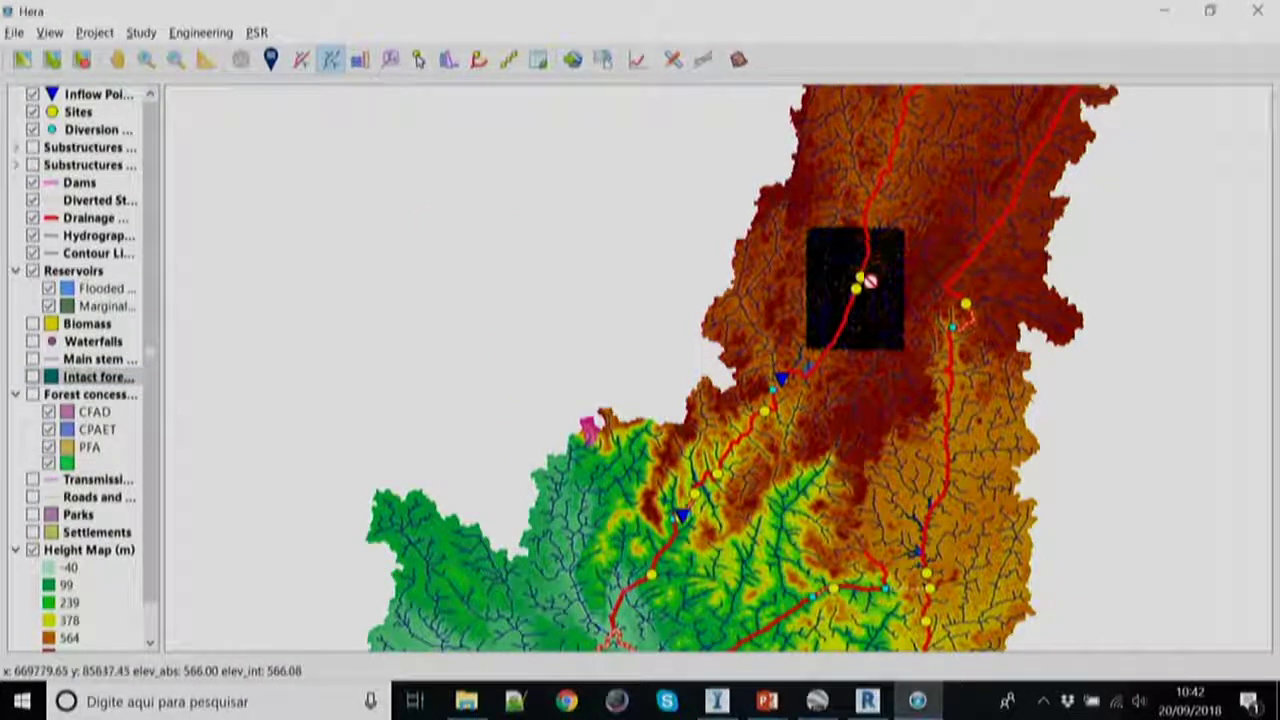
pyautogui.click(828, 352)
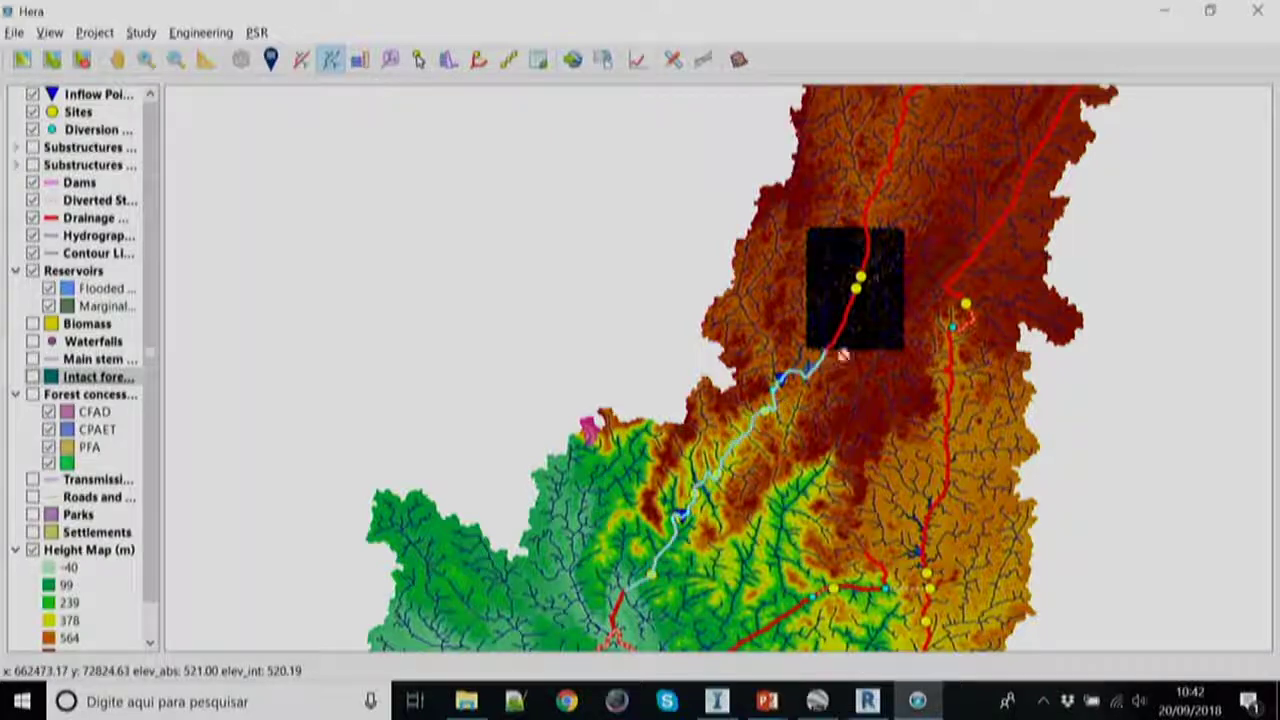
pyautogui.rightClick(756, 424)
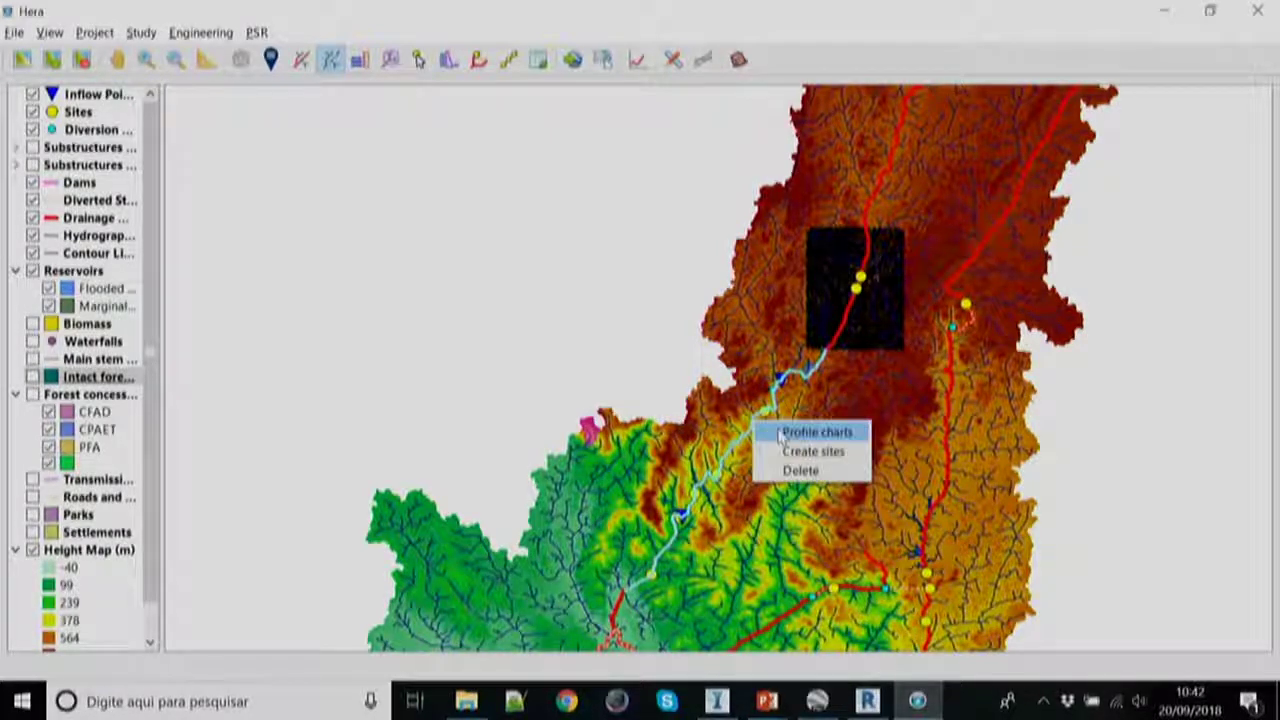
pyautogui.click(781, 435)
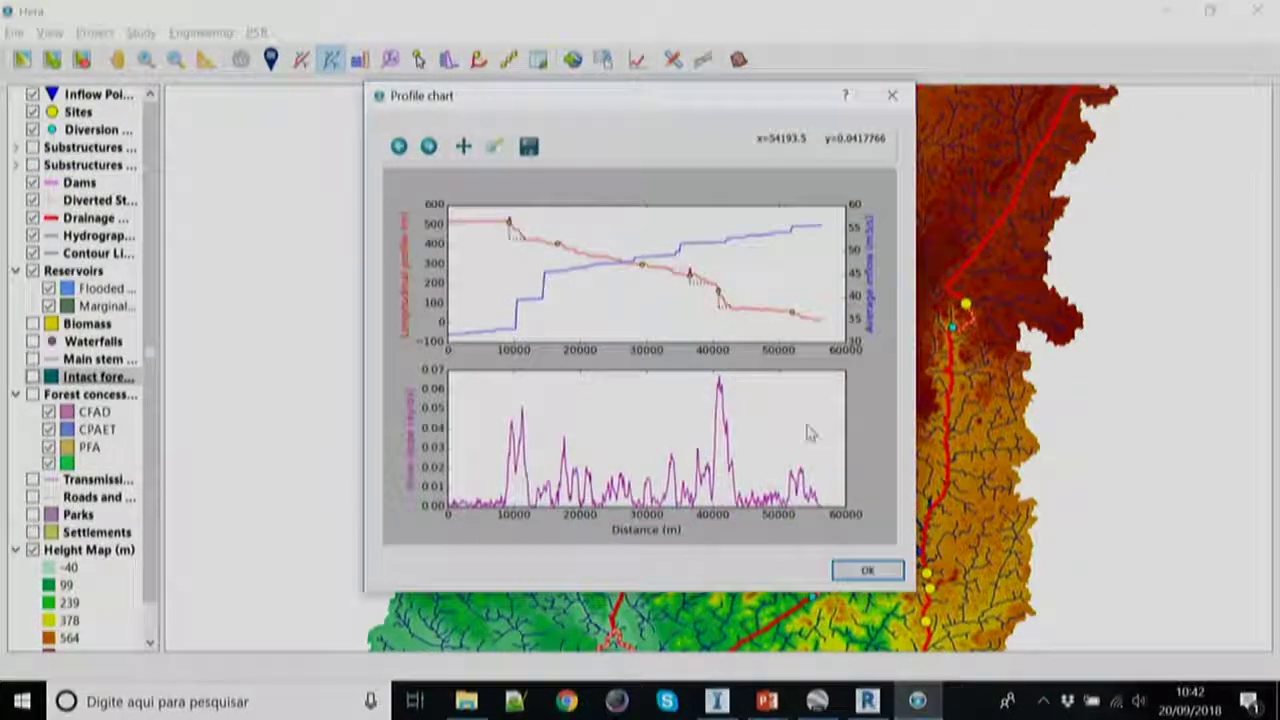
pyautogui.moveTo(709, 95); pyautogui.dragTo(498, 74)
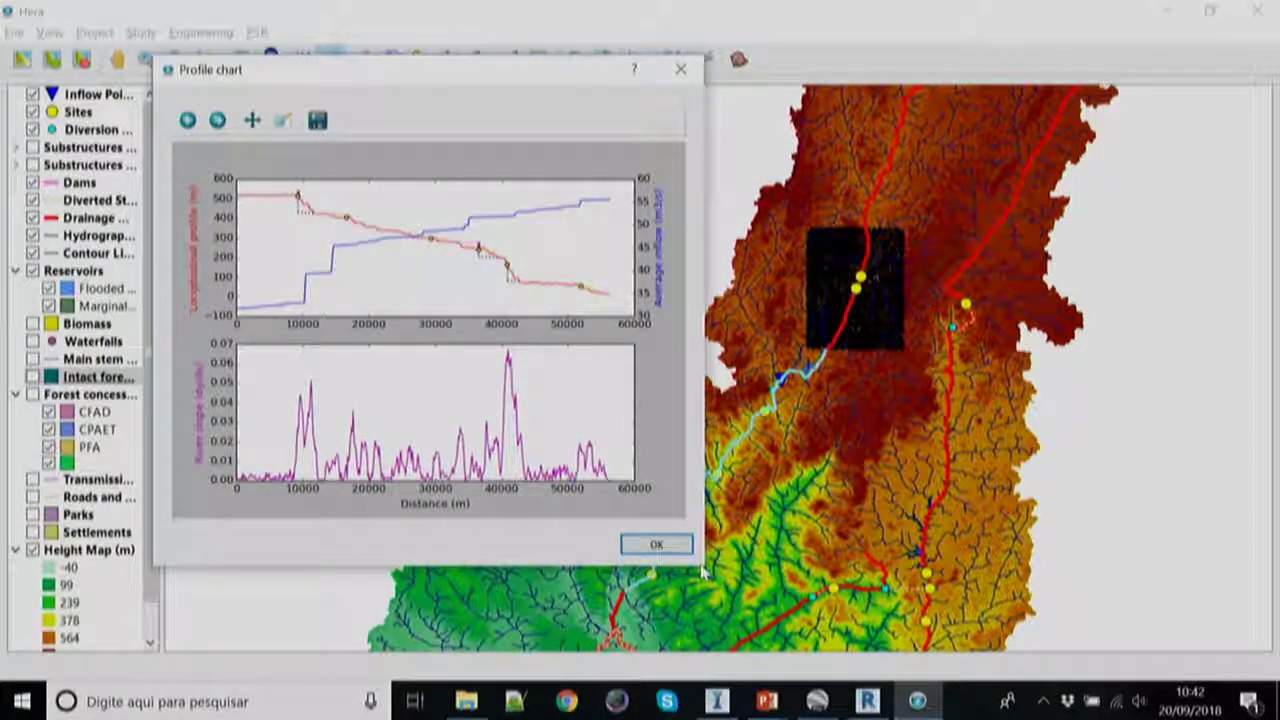
pyautogui.moveTo(706, 563); pyautogui.dragTo(1245, 575)
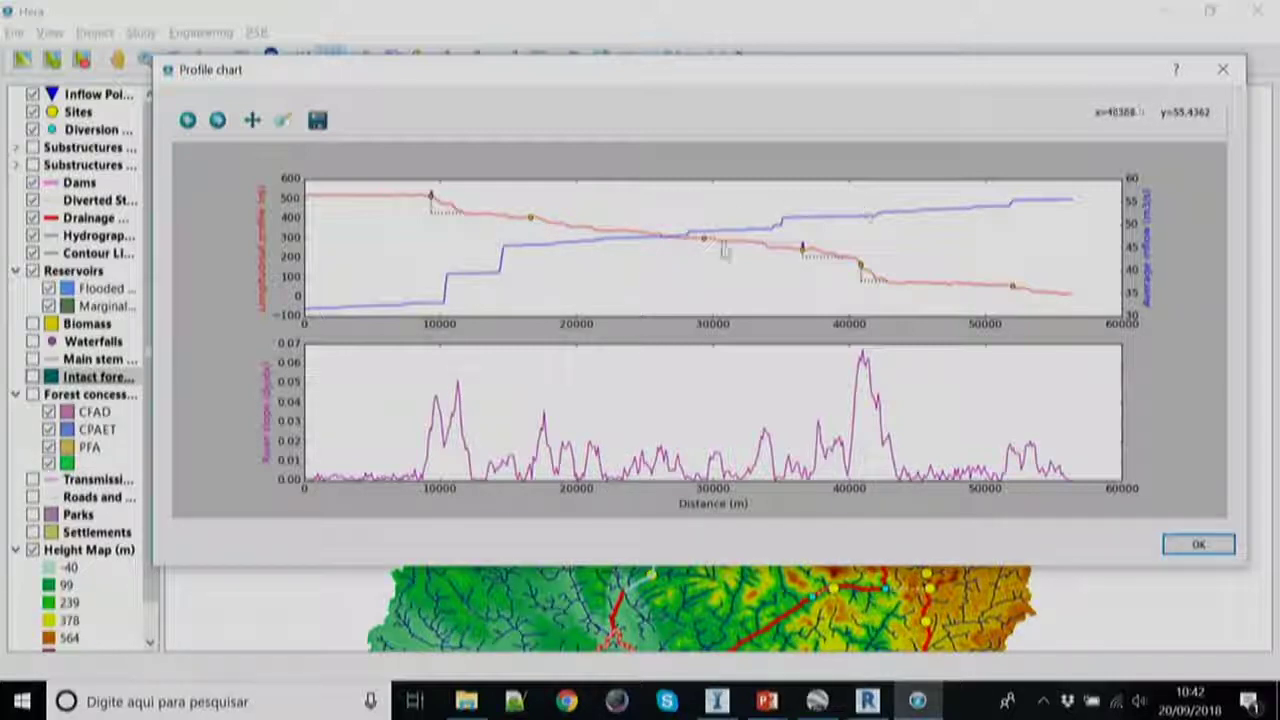
# - Enlarge the longitudinal profile around the first dam, covering roughly the 7000 to 20000 m distance range
pyautogui.click(285, 128)
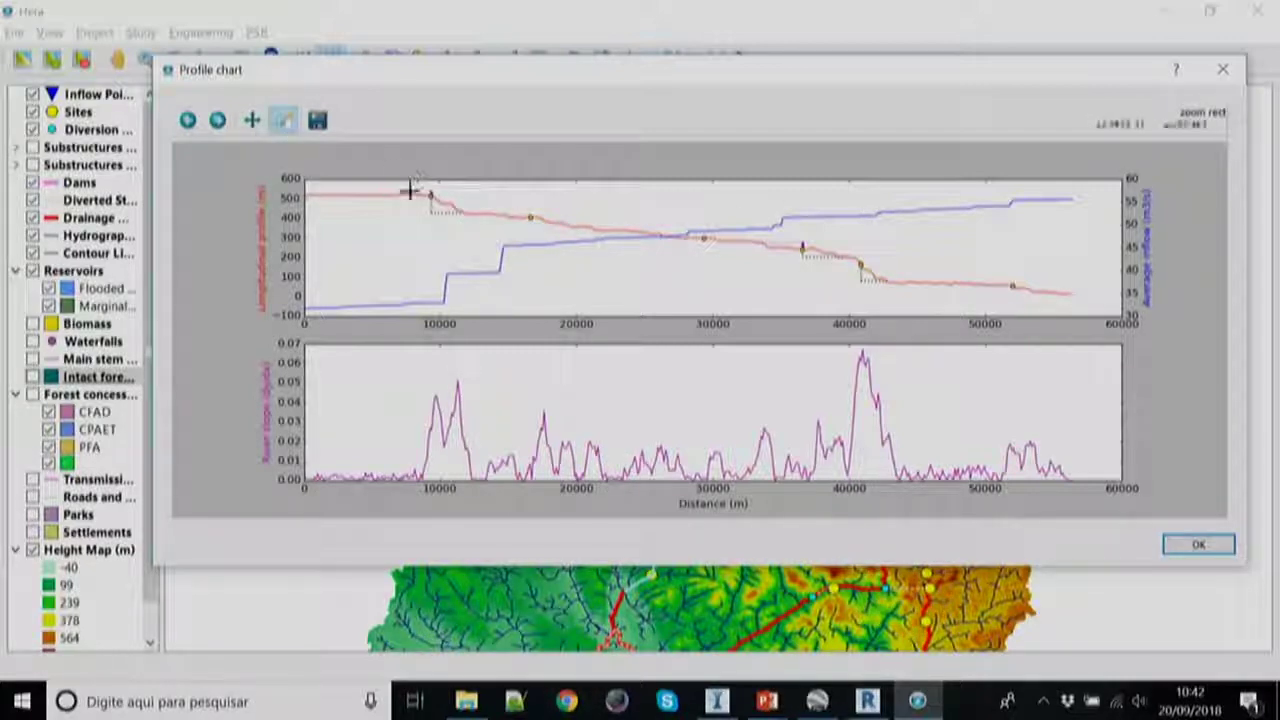
pyautogui.moveTo(395, 185); pyautogui.dragTo(575, 237)
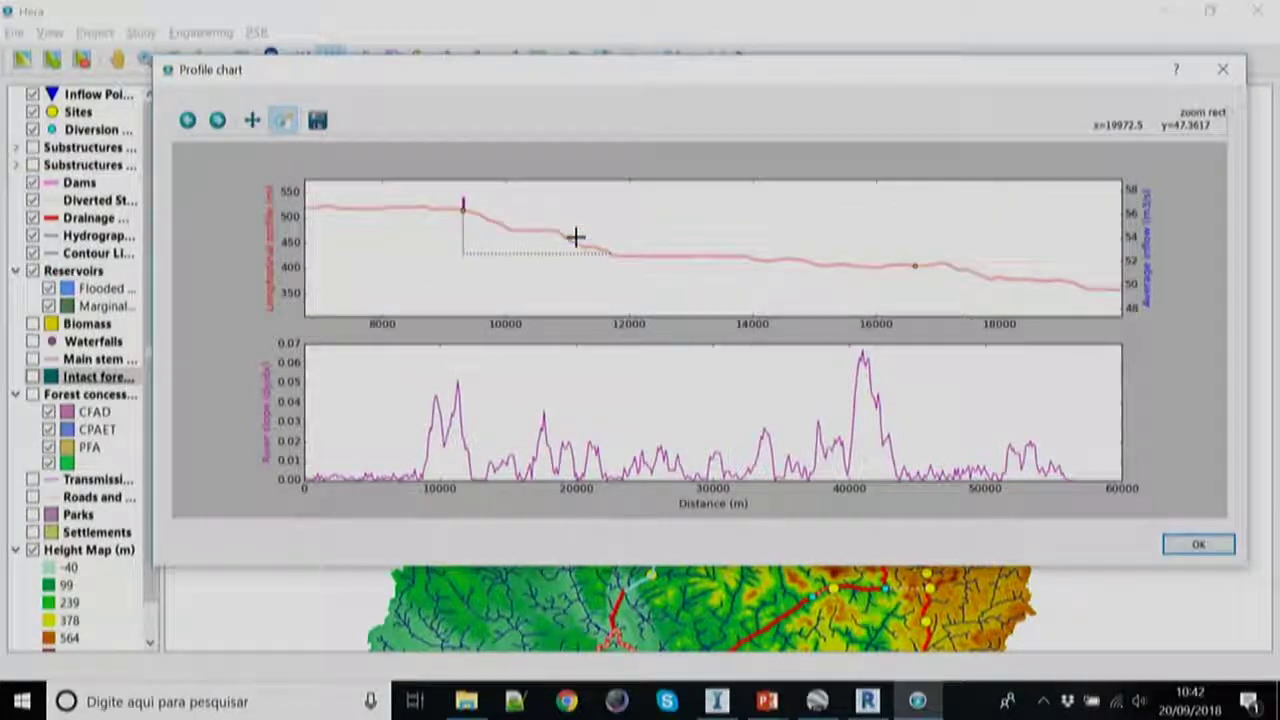
pyautogui.moveTo(465, 207); pyautogui.dragTo(626, 262)
pyautogui.moveTo(467, 258); pyautogui.dragTo(463, 209)
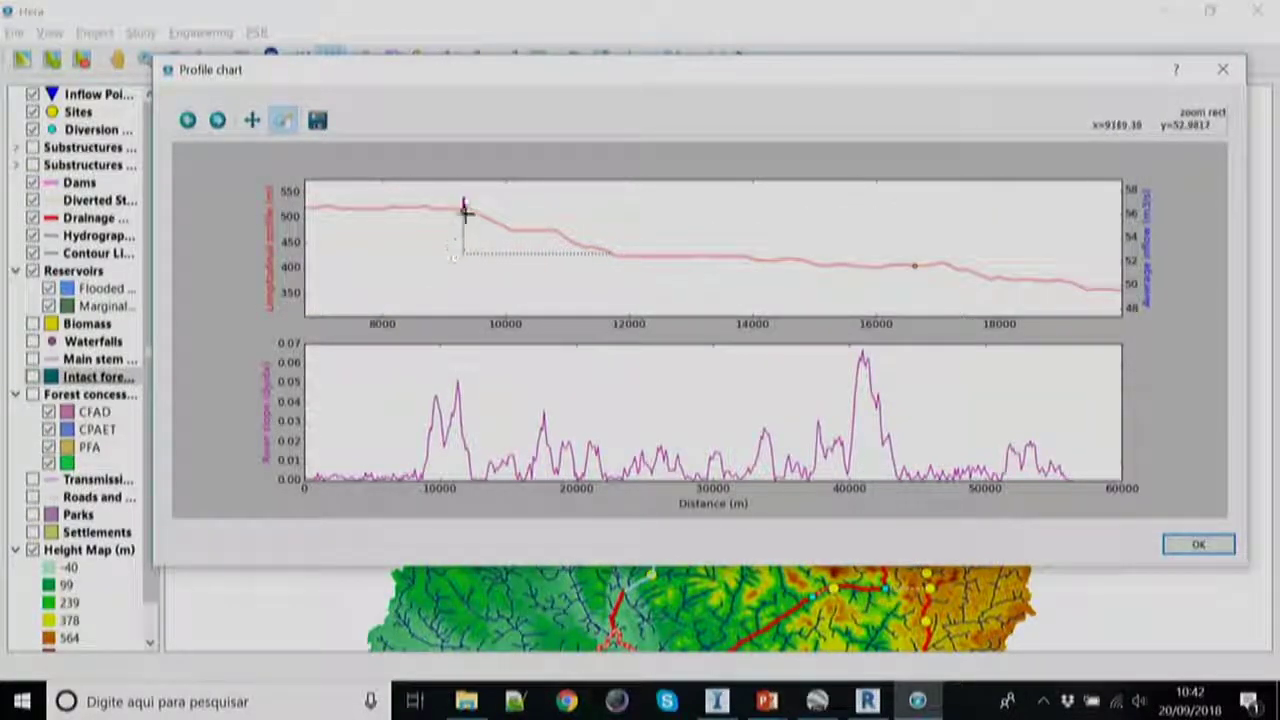
# - Follow the enlarged longitudinal profile downstream to the dam near 36500 m and close the profile charts
pyautogui.click(252, 120)
pyautogui.moveTo(736, 246); pyautogui.dragTo(563, 237)
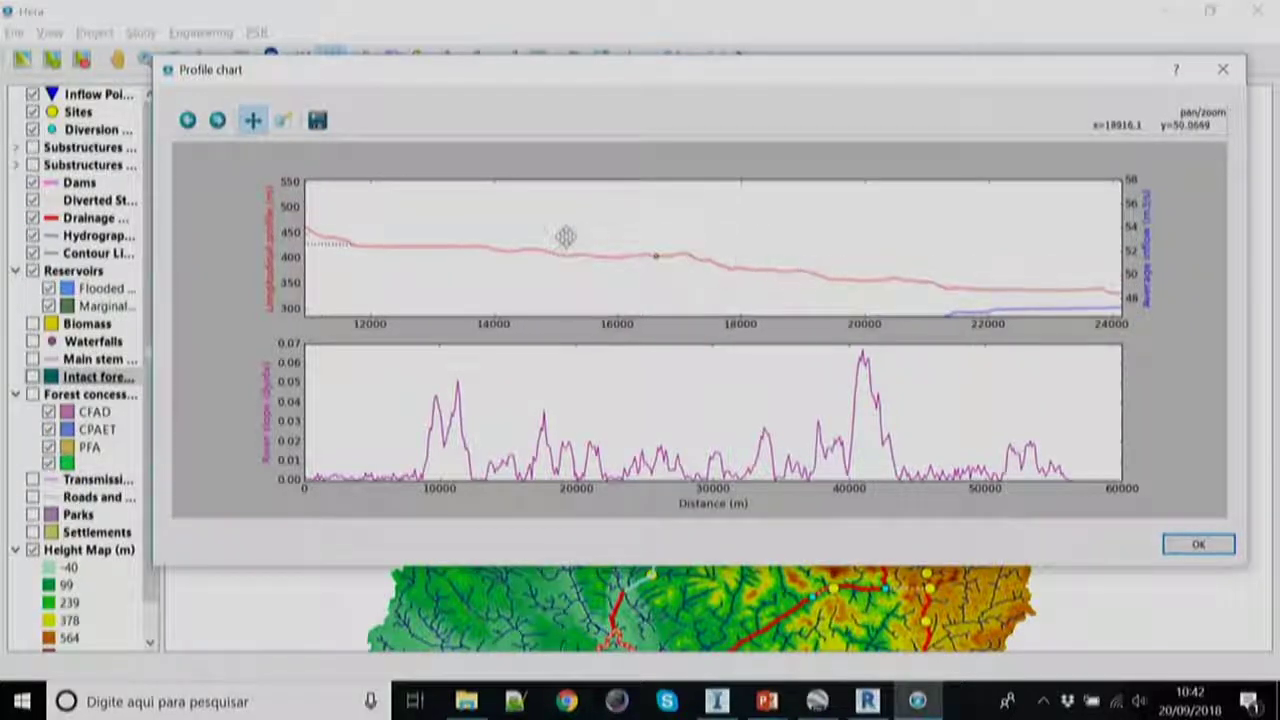
pyautogui.moveTo(749, 269); pyautogui.dragTo(648, 262)
pyautogui.moveTo(875, 280); pyautogui.dragTo(625, 230)
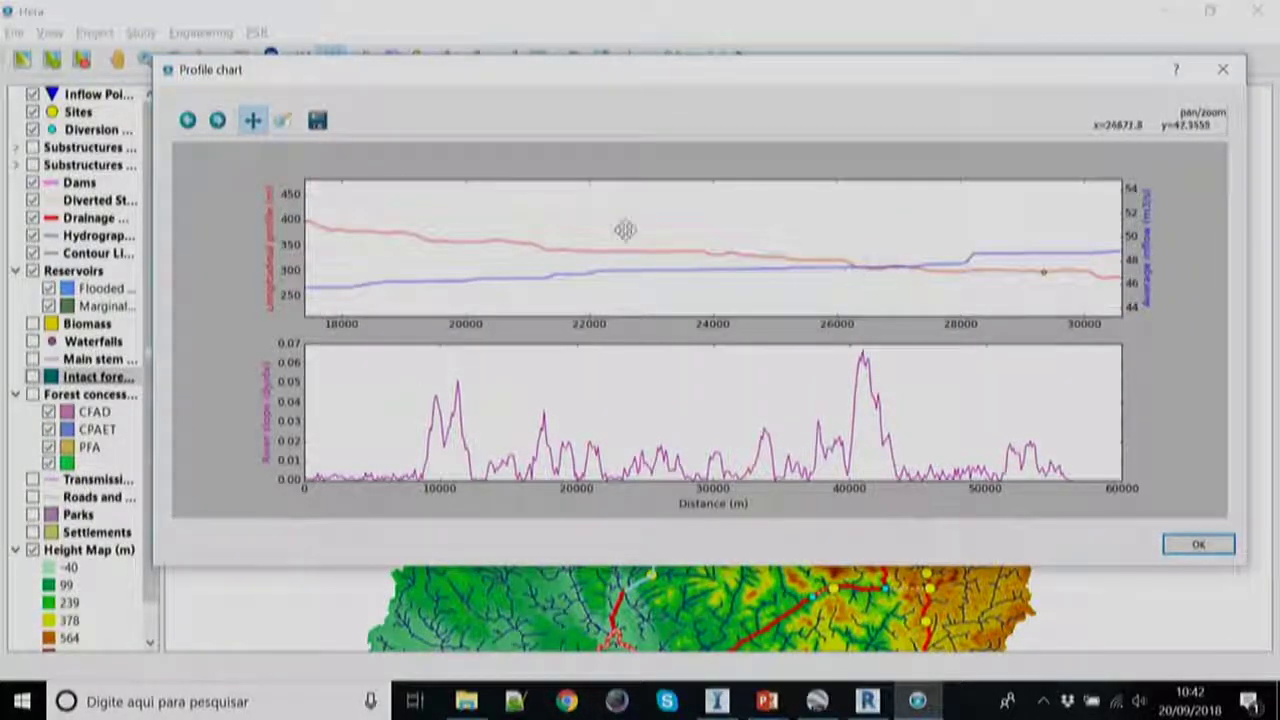
pyautogui.moveTo(960, 251); pyautogui.dragTo(815, 250)
pyautogui.moveTo(1020, 268); pyautogui.dragTo(897, 270)
pyautogui.moveTo(1073, 277); pyautogui.dragTo(951, 277)
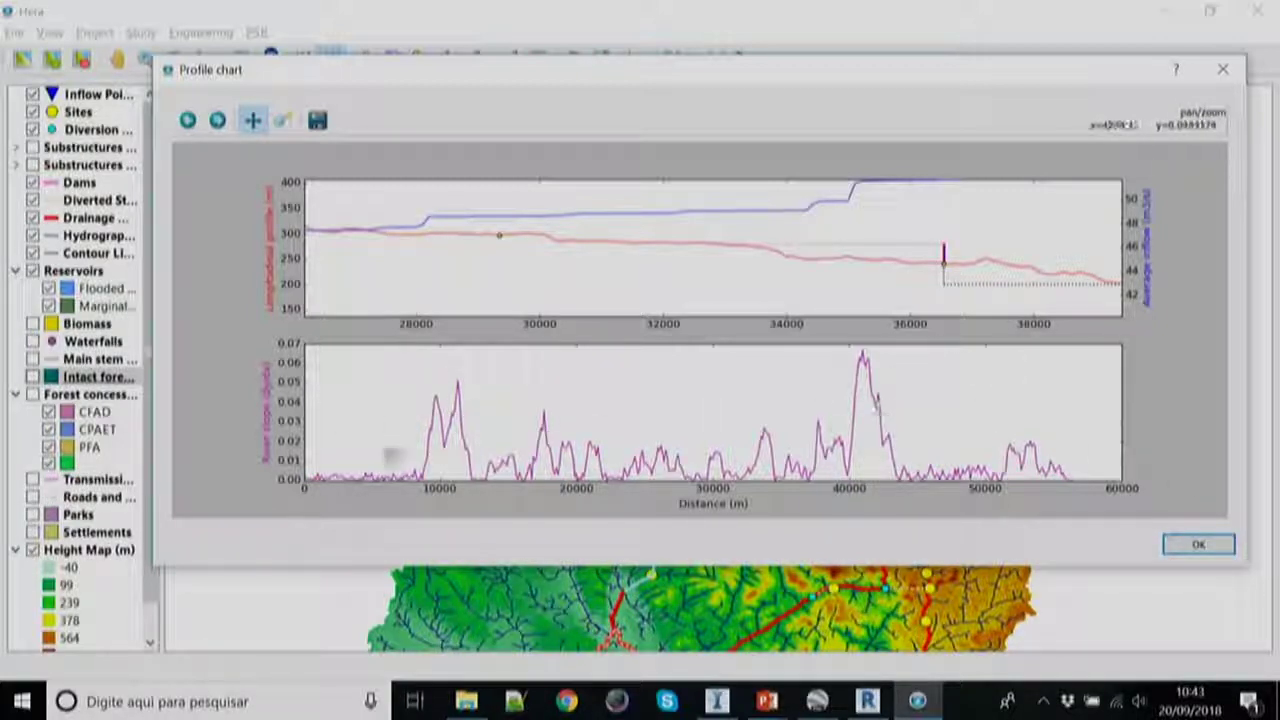
pyautogui.click(1196, 543)
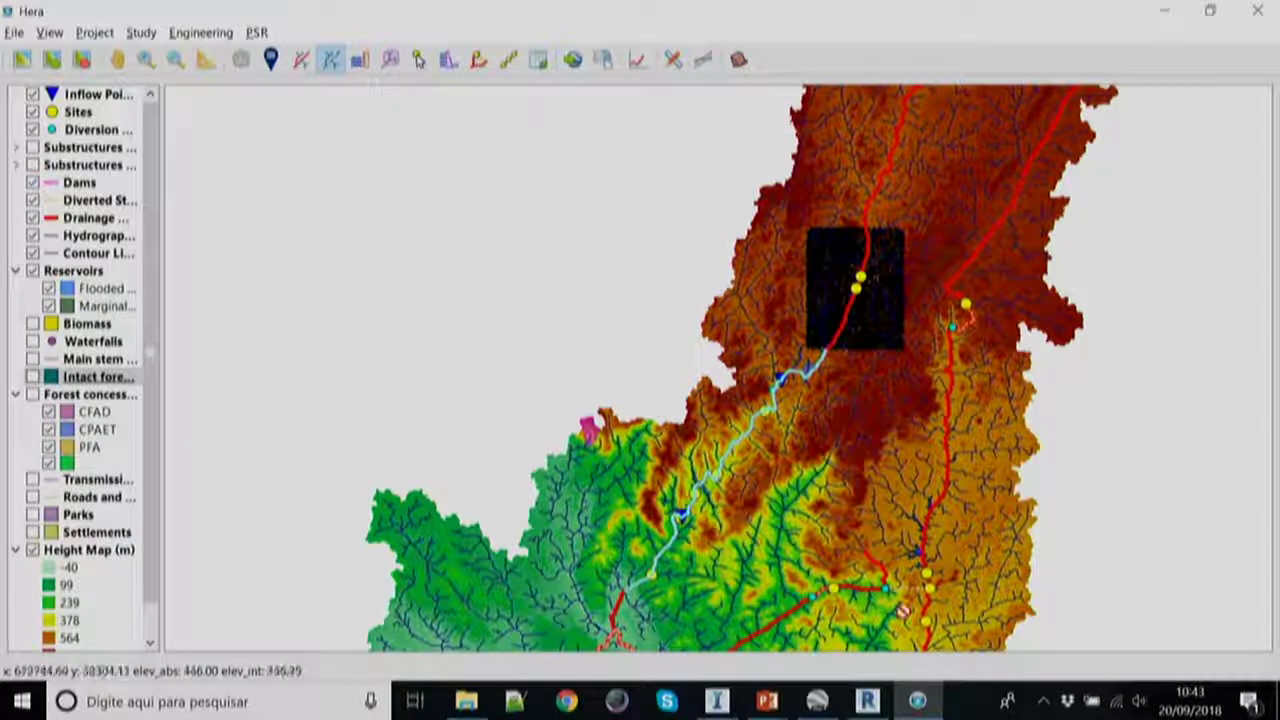
# - Try a diversion from site 45 on the eastern river to the neighbouring tributary, then cancel the hydro project generation
pyautogui.click(118, 59)
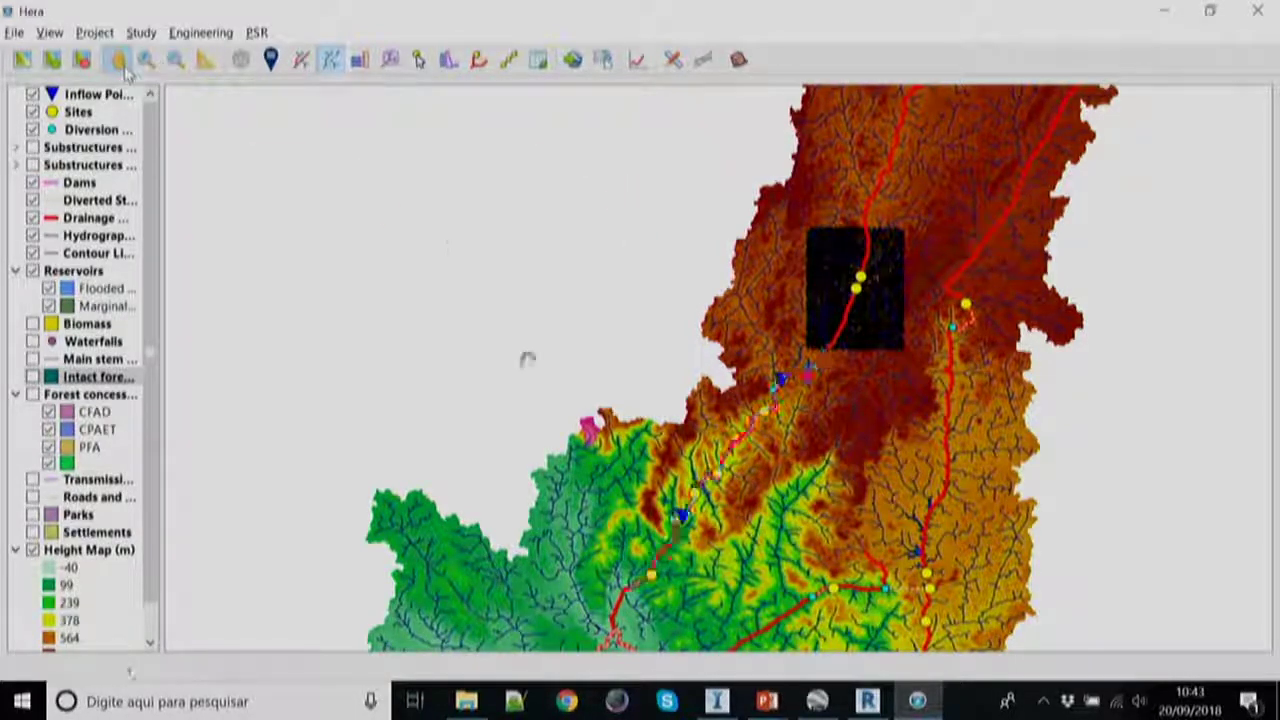
pyautogui.moveTo(732, 523); pyautogui.dragTo(730, 492)
pyautogui.scroll(5, 730, 492)
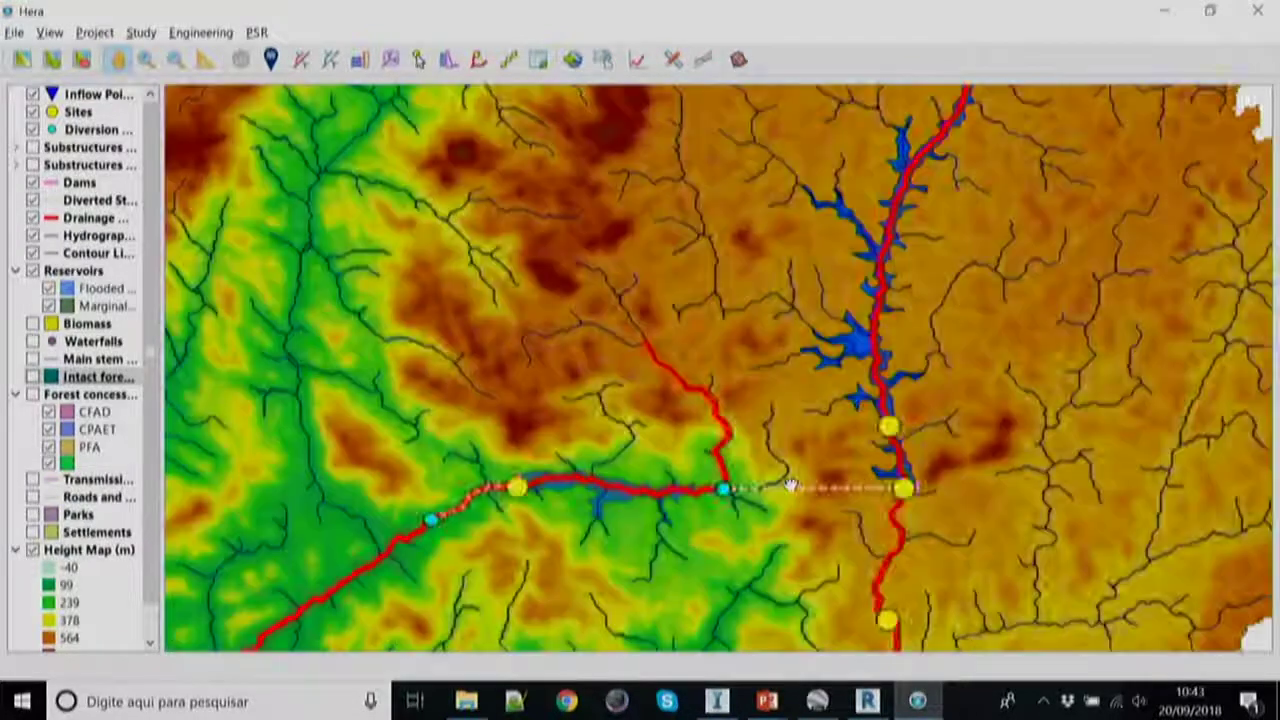
pyautogui.click(479, 59)
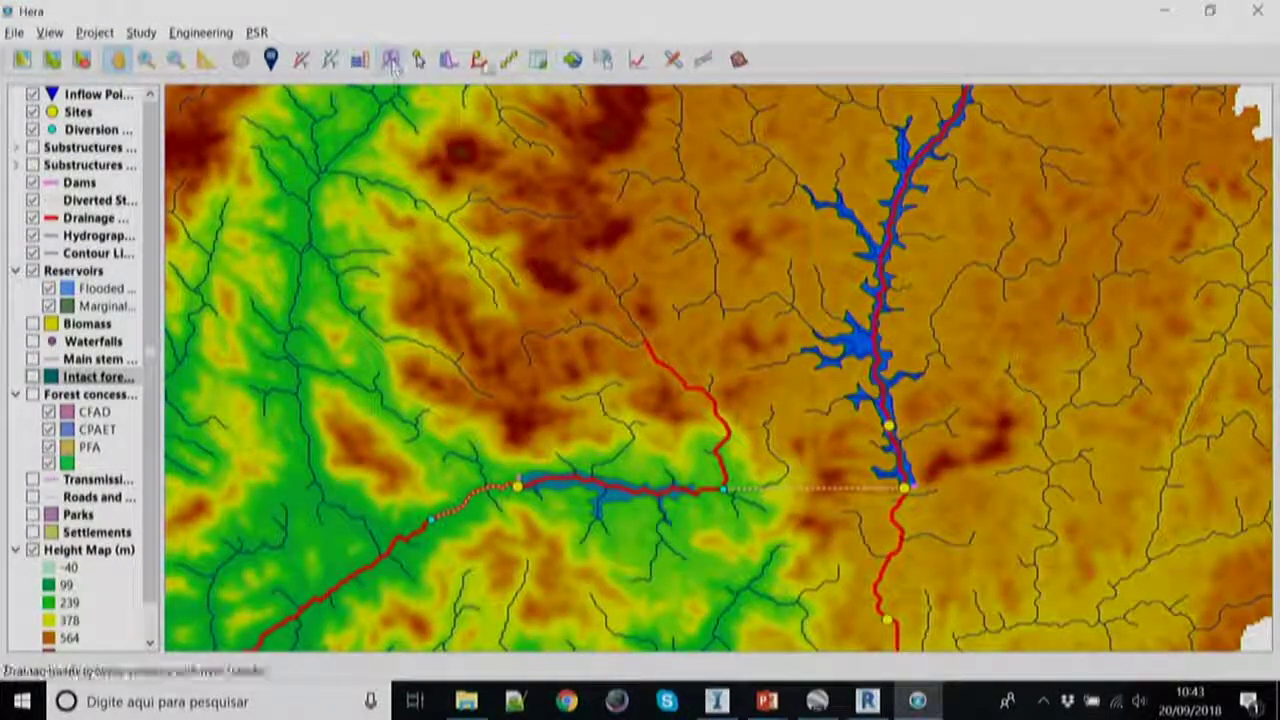
pyautogui.moveTo(902, 490)
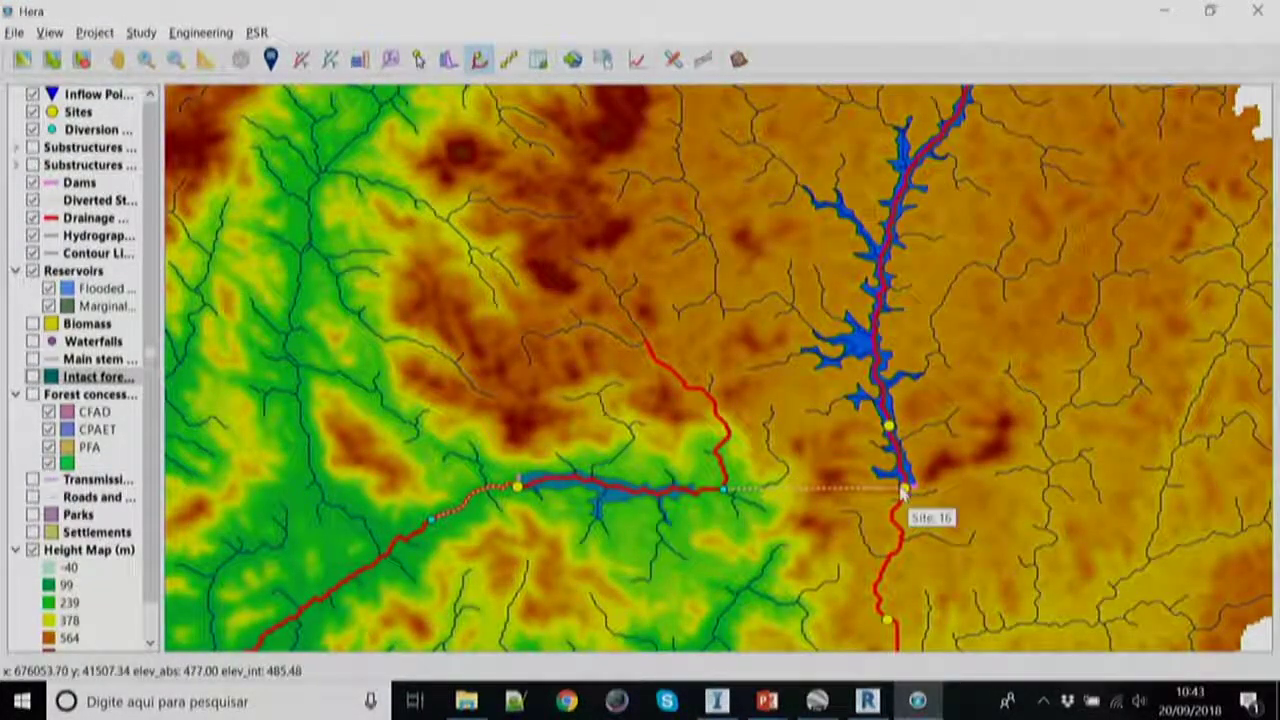
pyautogui.click(889, 427)
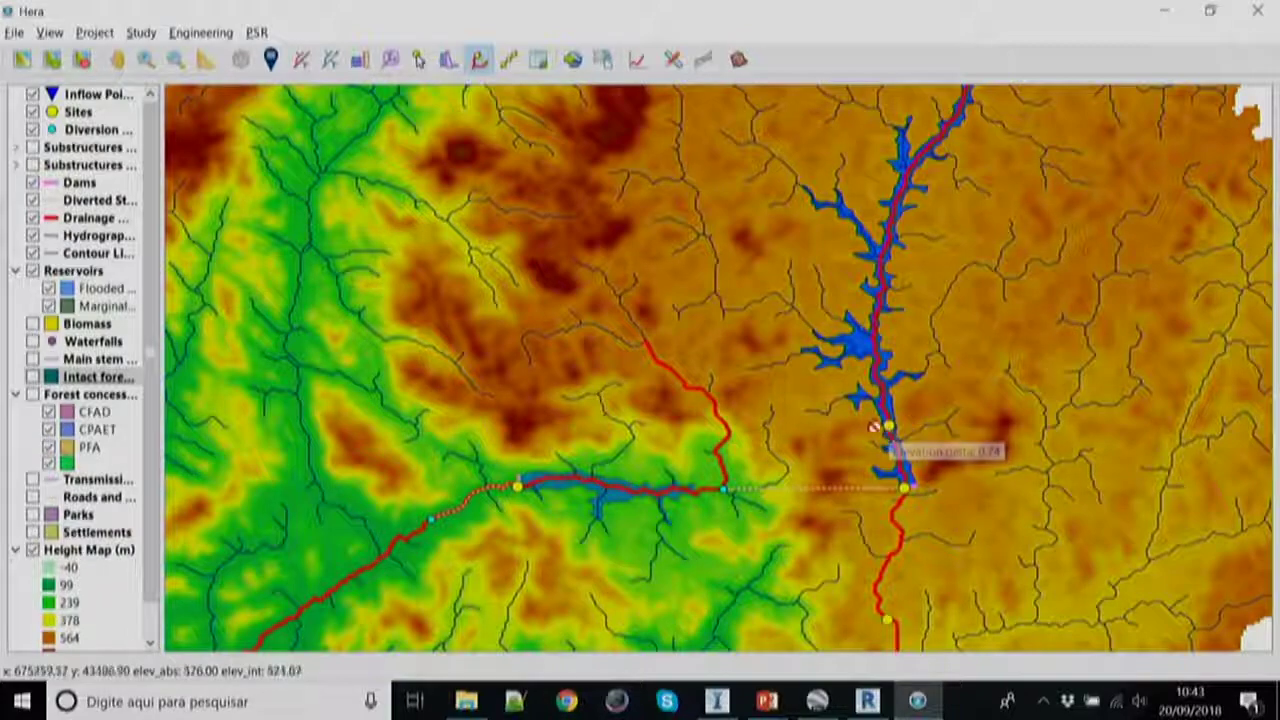
pyautogui.click(718, 461)
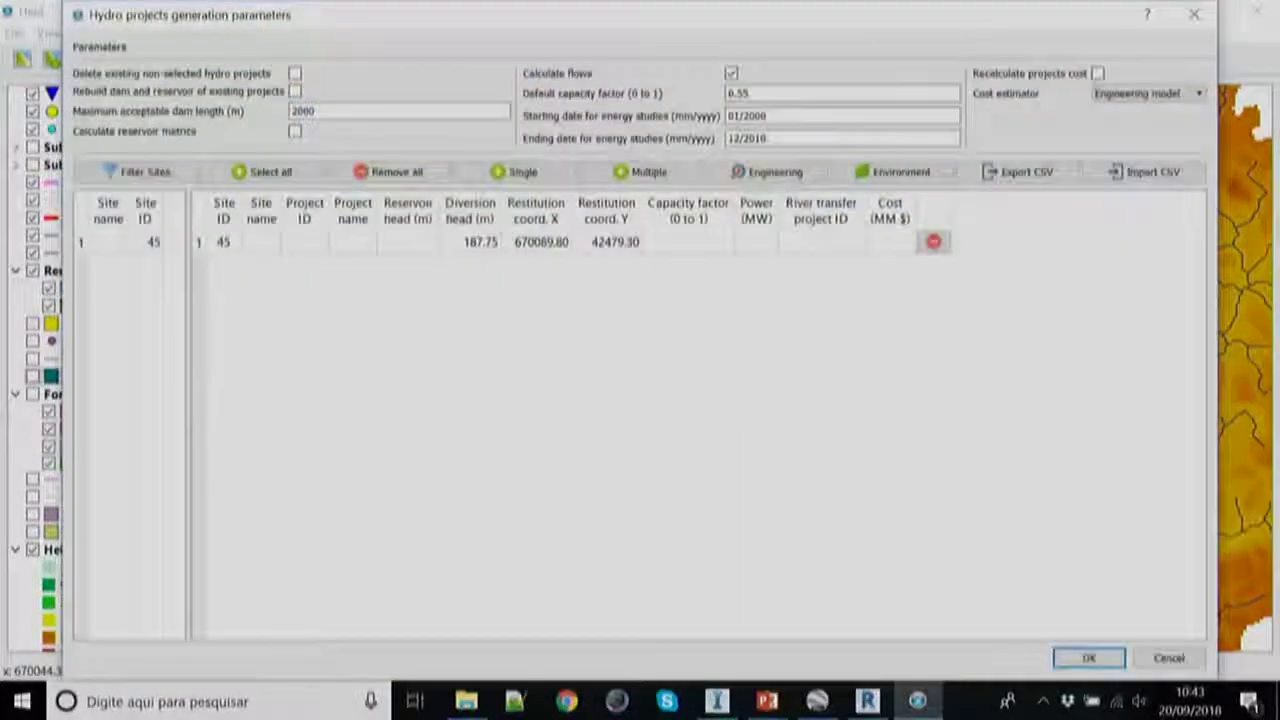
pyautogui.click(1168, 657)
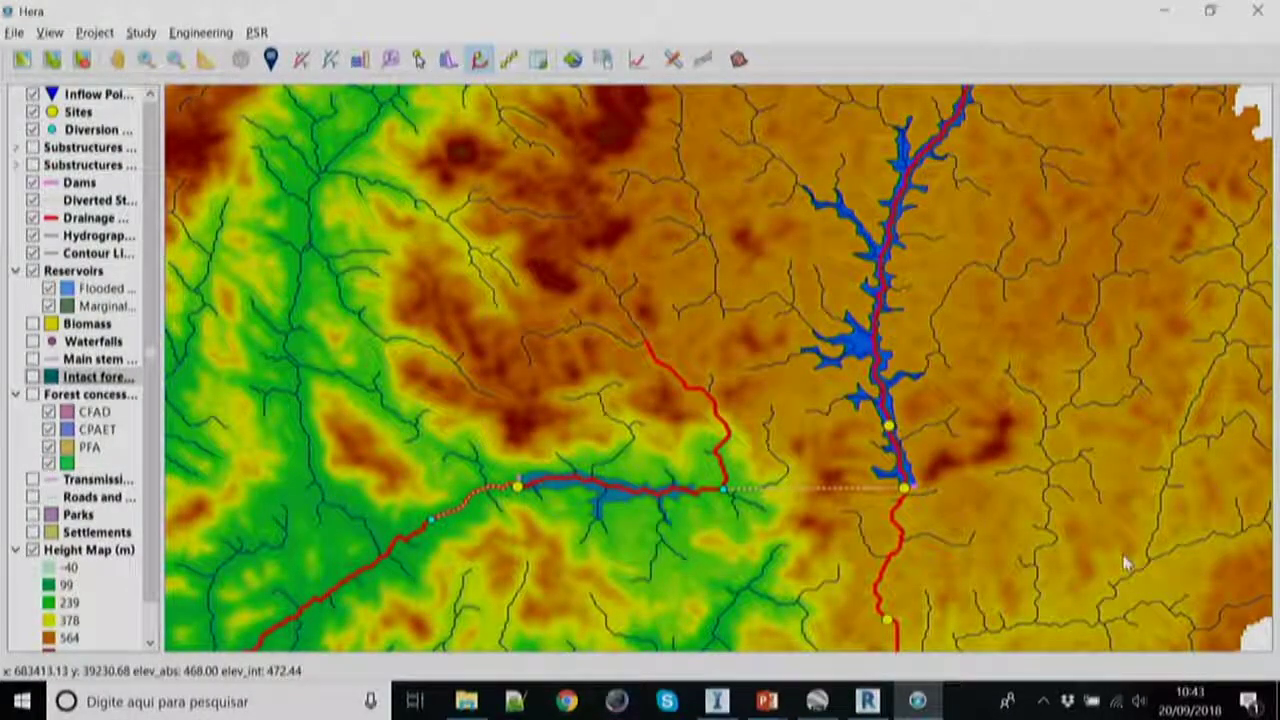
# - Show the "Fluxo de Processamento de Dados" presentation slide and return to the Hera basin map
pyautogui.hotkey('alt', 'Tab')
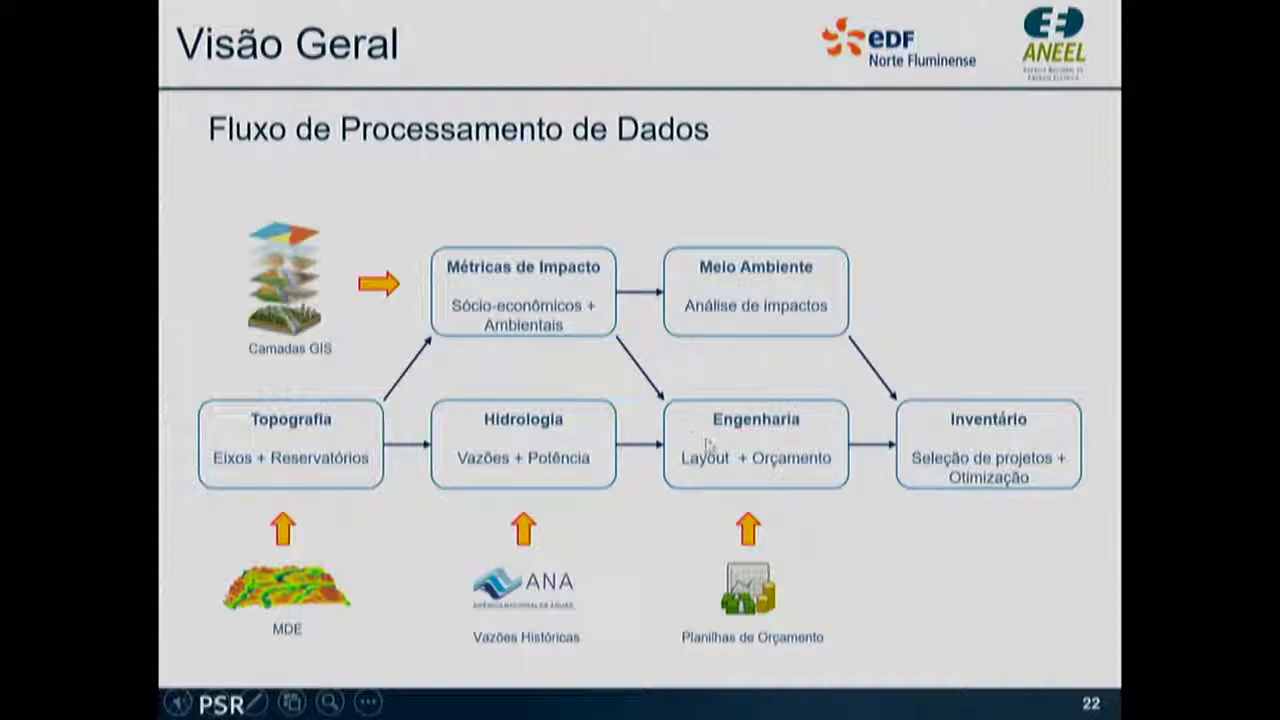
pyautogui.hotkey('alt', 'Tab')
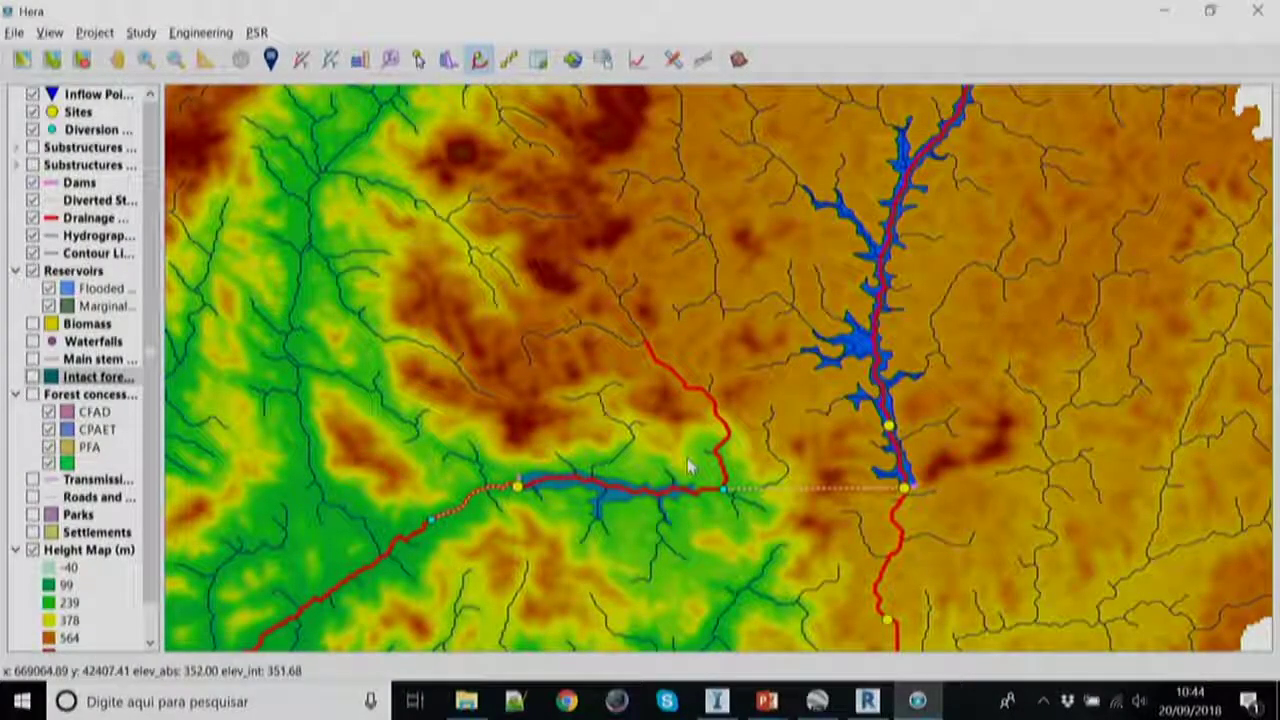
# - Open the hydro project definition for site 39 on the western river and add all its projects to the generation list
pyautogui.scroll(-2, 655, 466)
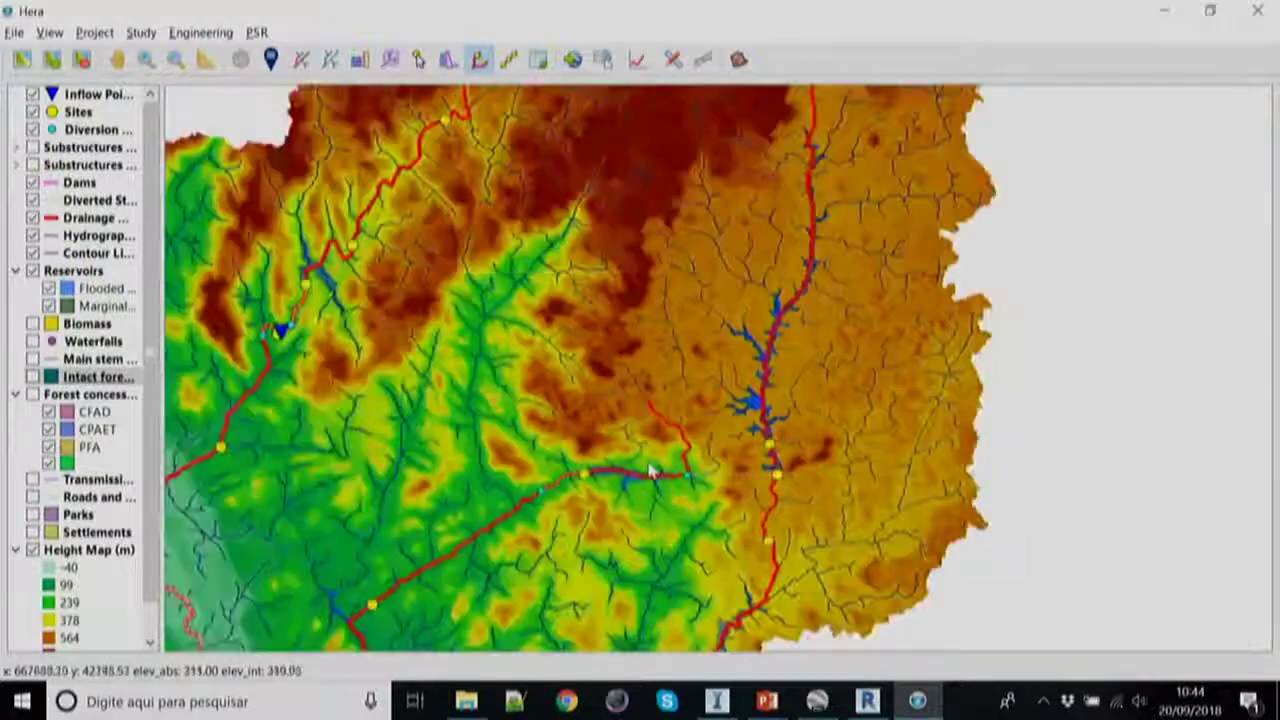
pyautogui.click(117, 59)
pyautogui.moveTo(295, 262); pyautogui.dragTo(568, 337)
pyautogui.scroll(5, 557, 360)
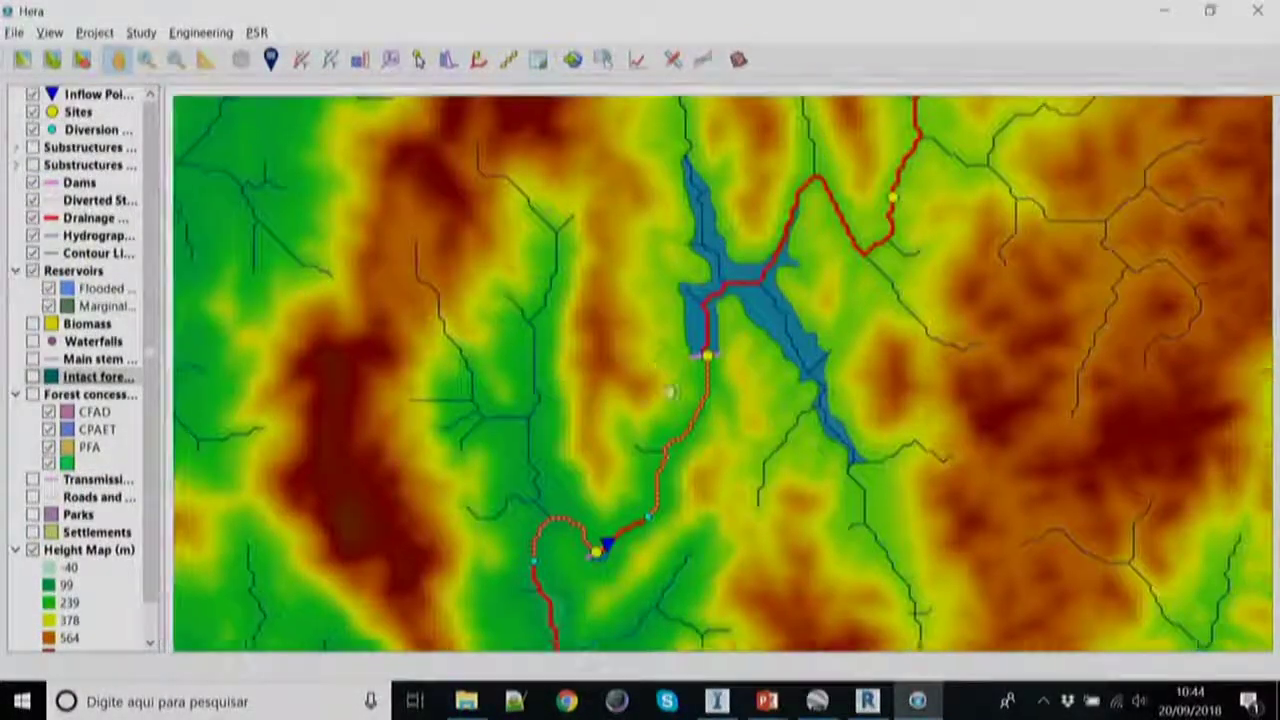
pyautogui.moveTo(672, 391); pyautogui.dragTo(718, 469)
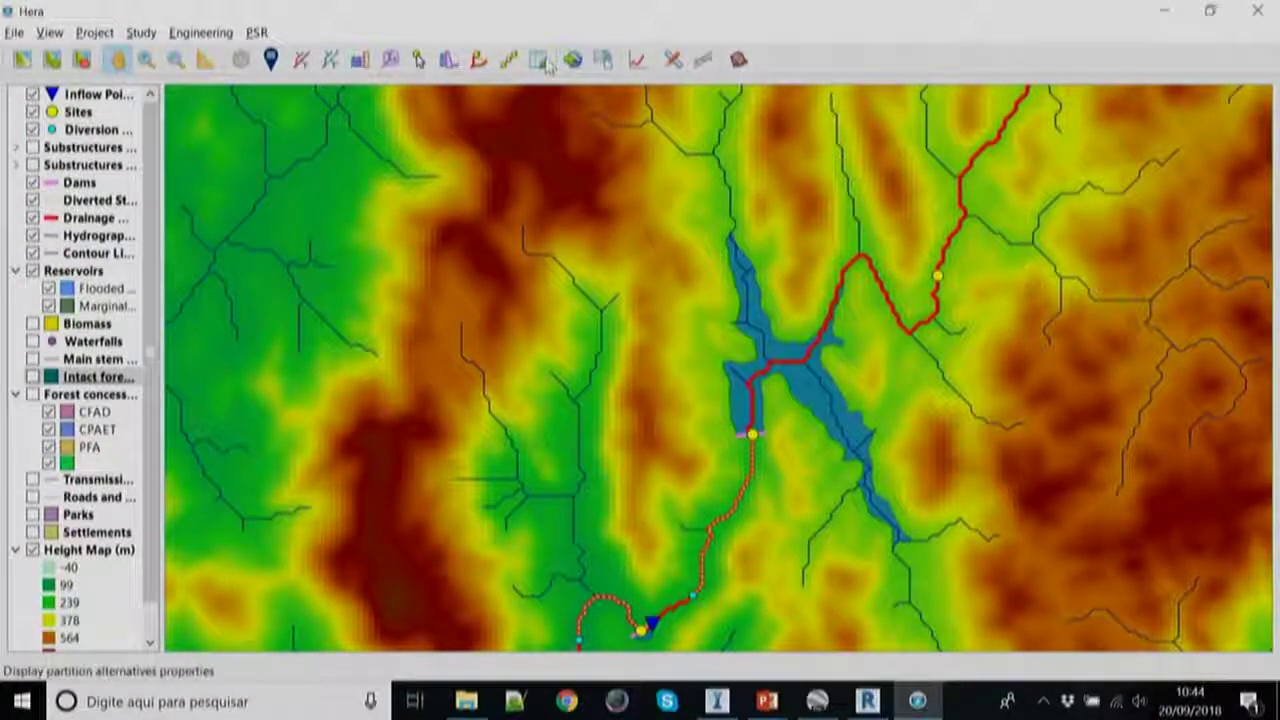
pyautogui.click(418, 59)
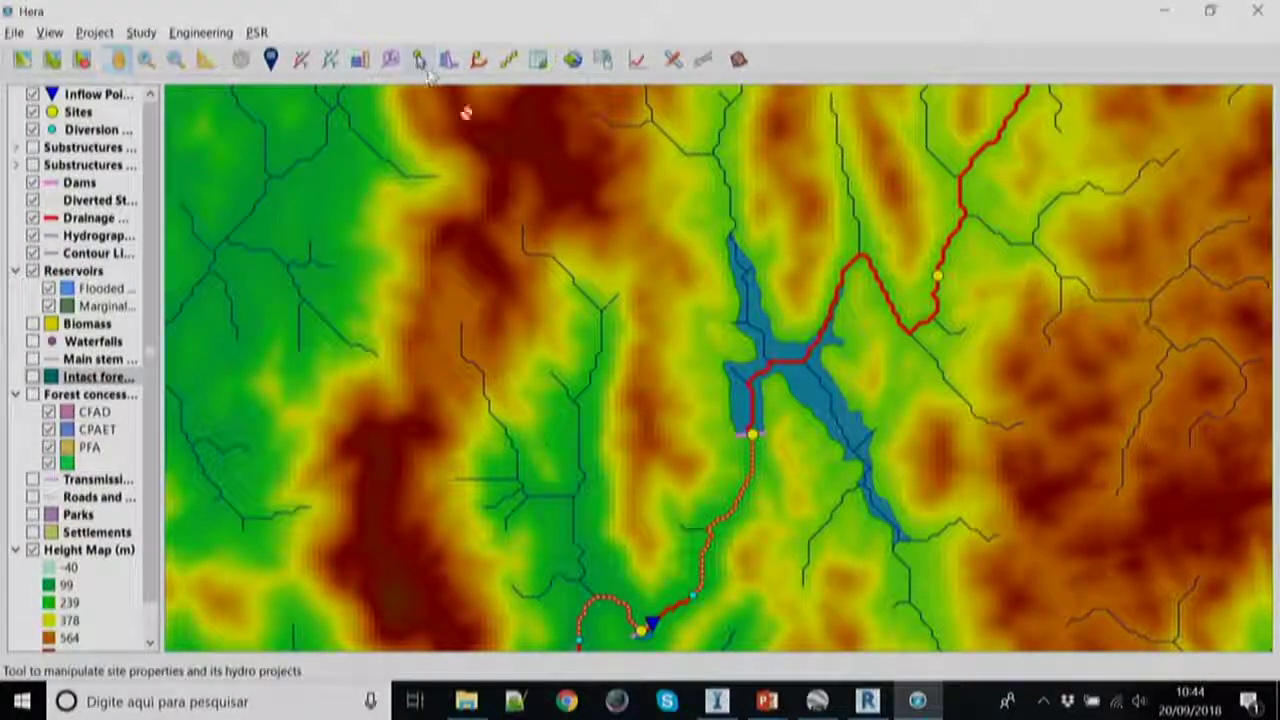
pyautogui.rightClick(752, 442)
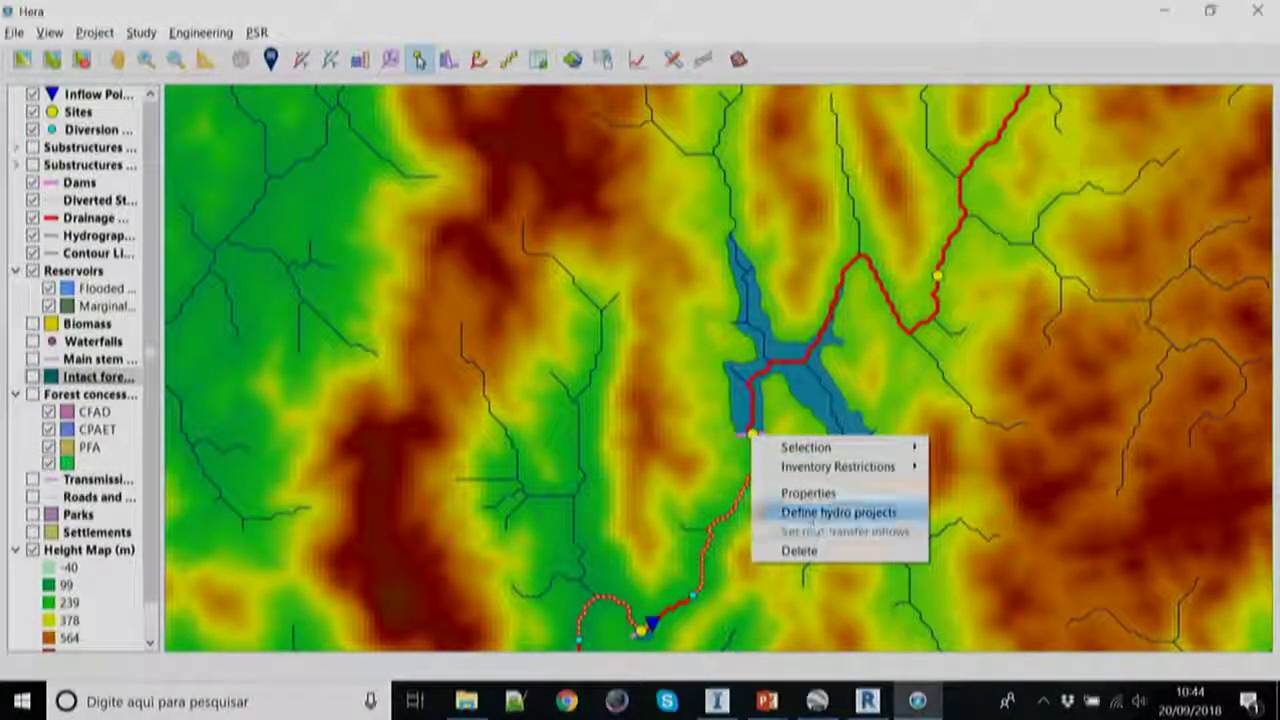
pyautogui.click(818, 513)
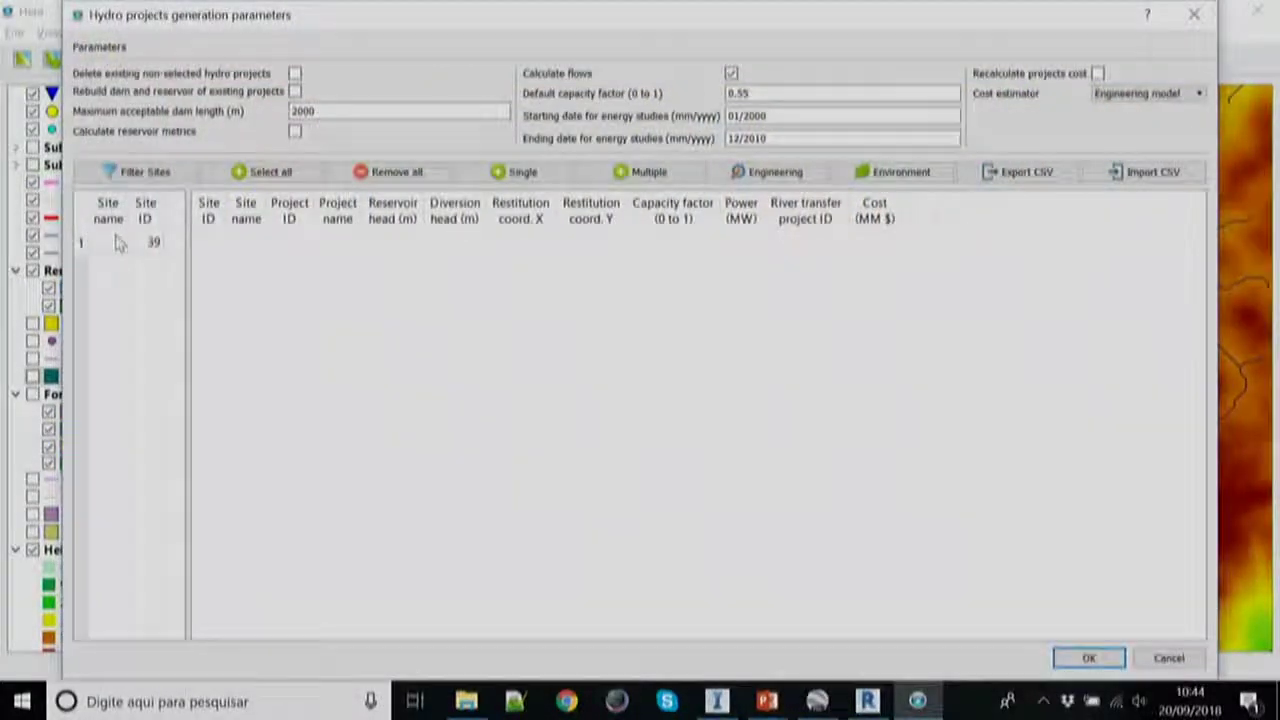
pyautogui.click(114, 243)
pyautogui.click(265, 172)
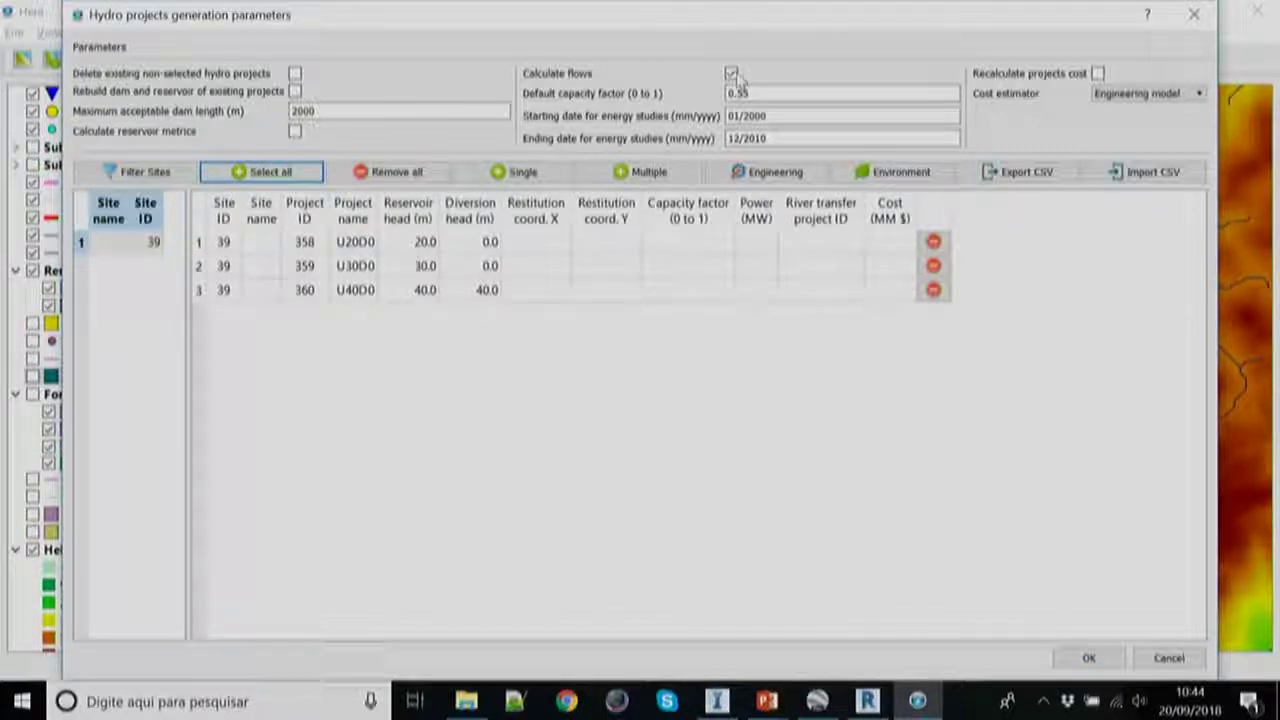
# - Review the default capacity factor, the energy study starting date and the Power (MW) column of site 39's projects
pyautogui.moveTo(760, 94); pyautogui.dragTo(692, 103)
pyautogui.click(797, 115)
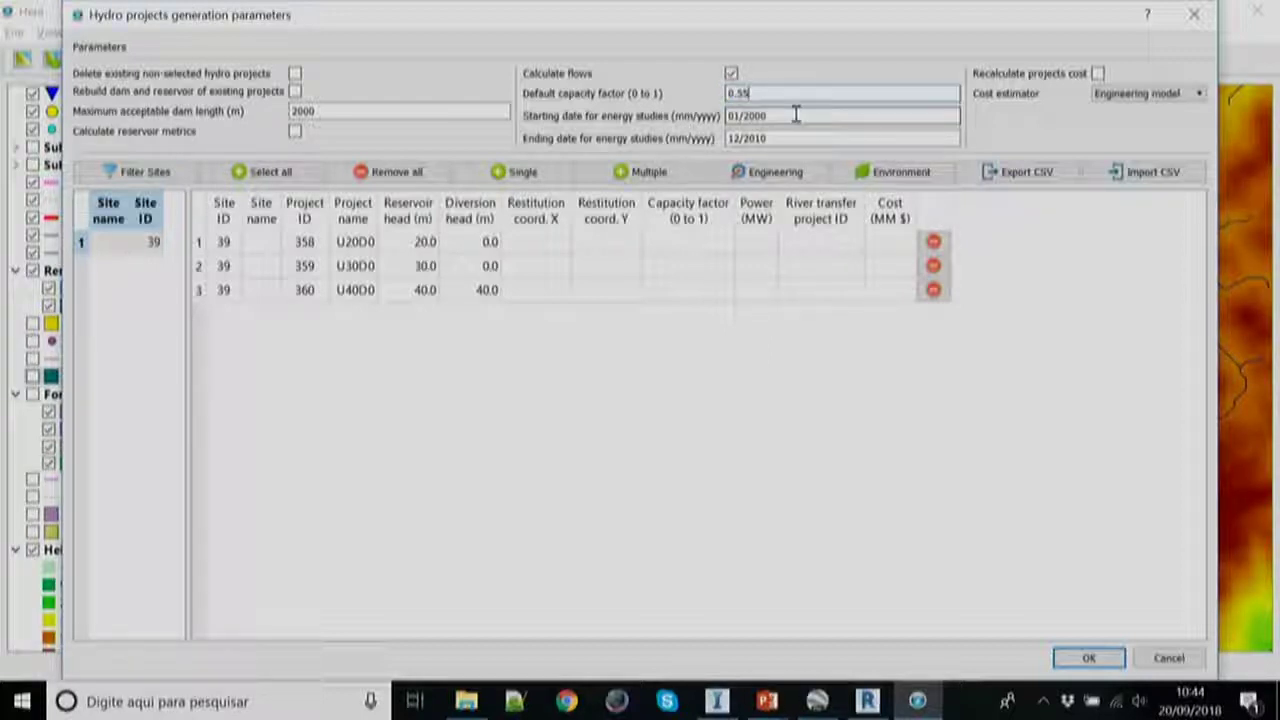
pyautogui.click(744, 93)
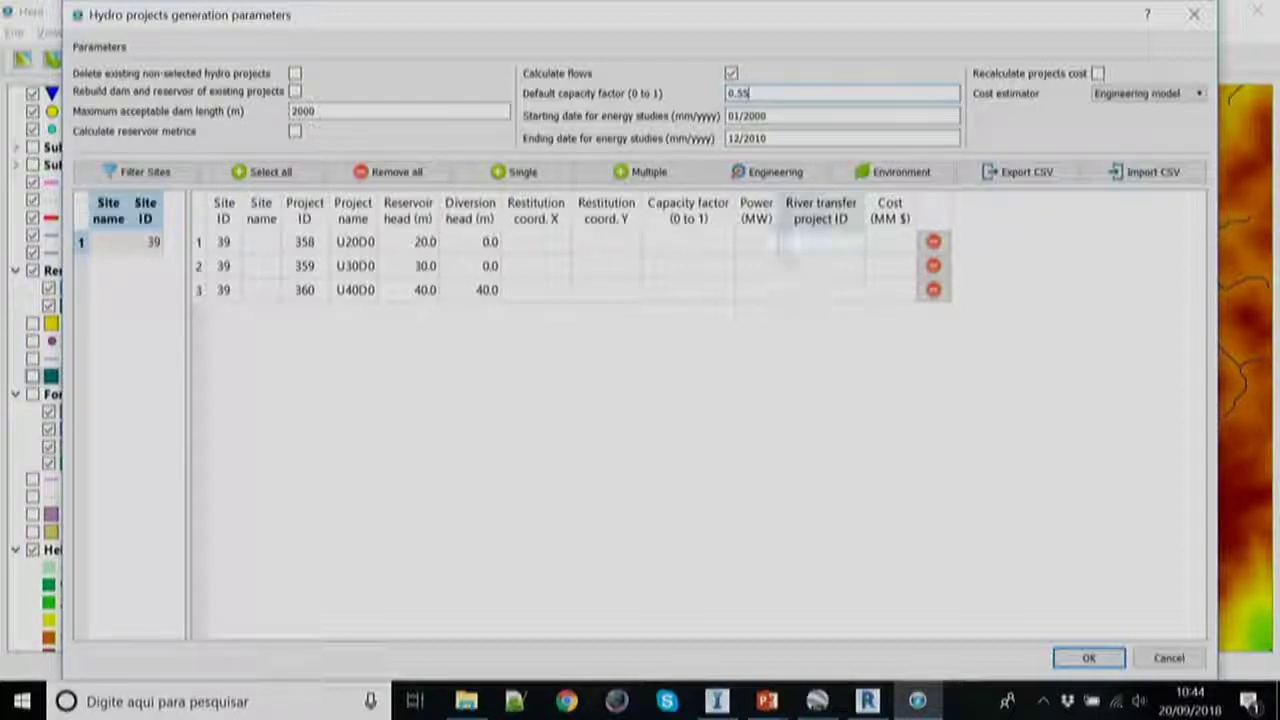
pyautogui.click(755, 215)
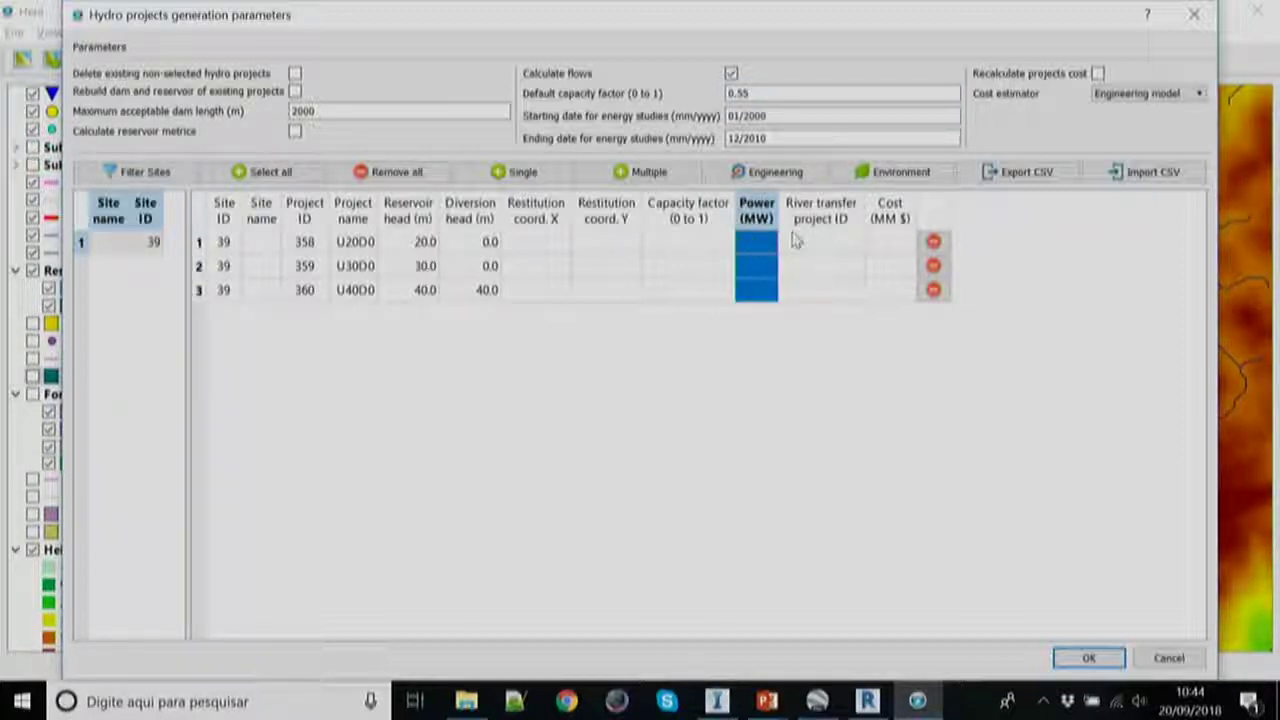
# - Review the Capacity factor and Power (MW) columns of site 39's projects against the default capacity factor
pyautogui.click(692, 245)
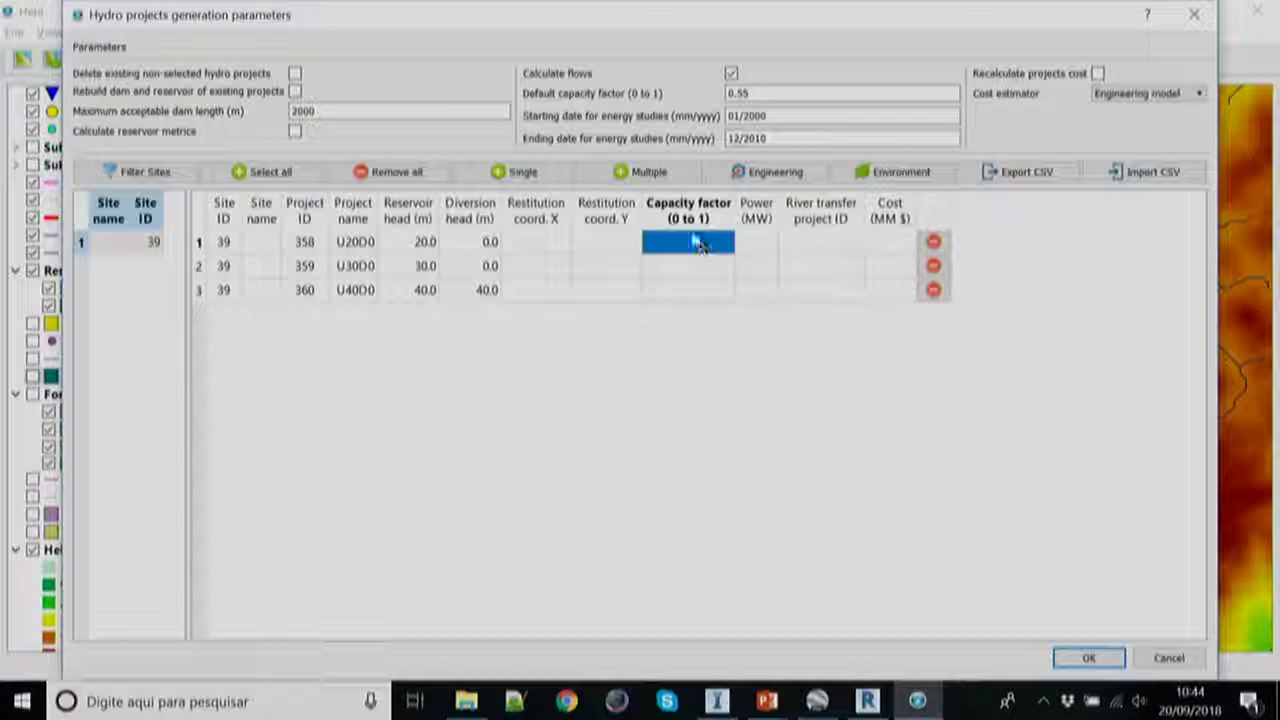
pyautogui.doubleClick(740, 93)
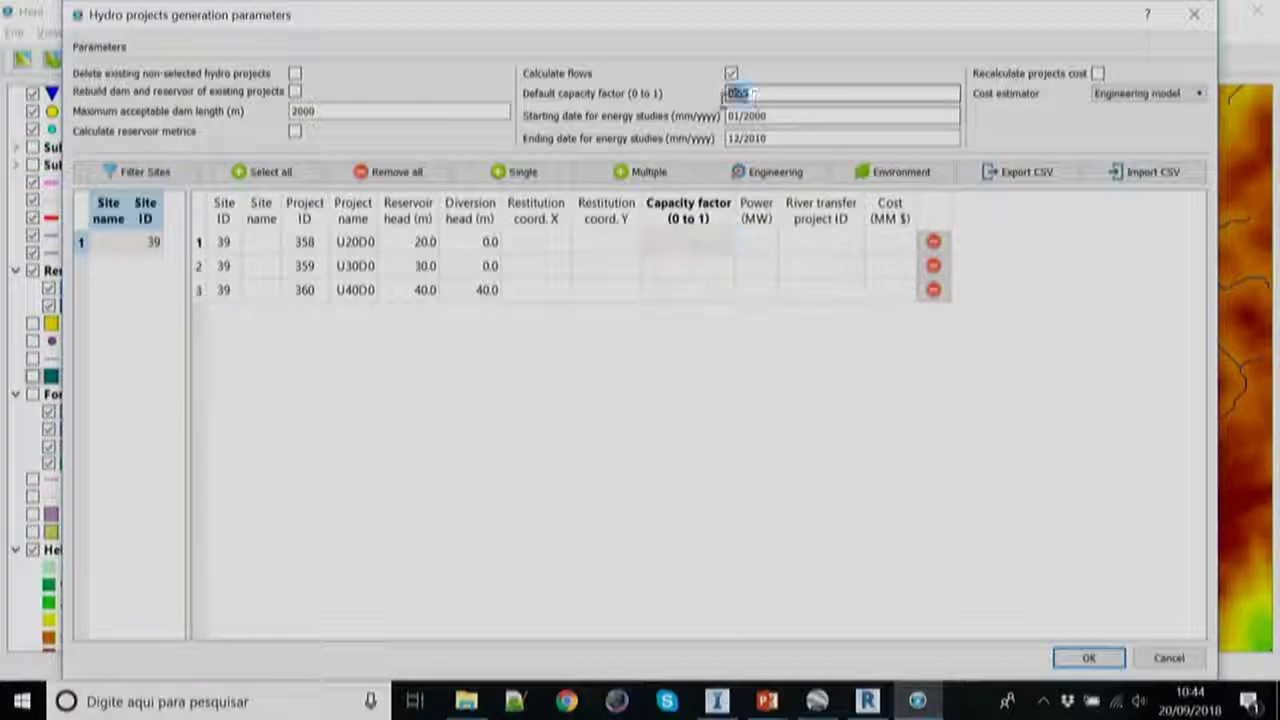
pyautogui.moveTo(688, 247); pyautogui.dragTo(692, 292)
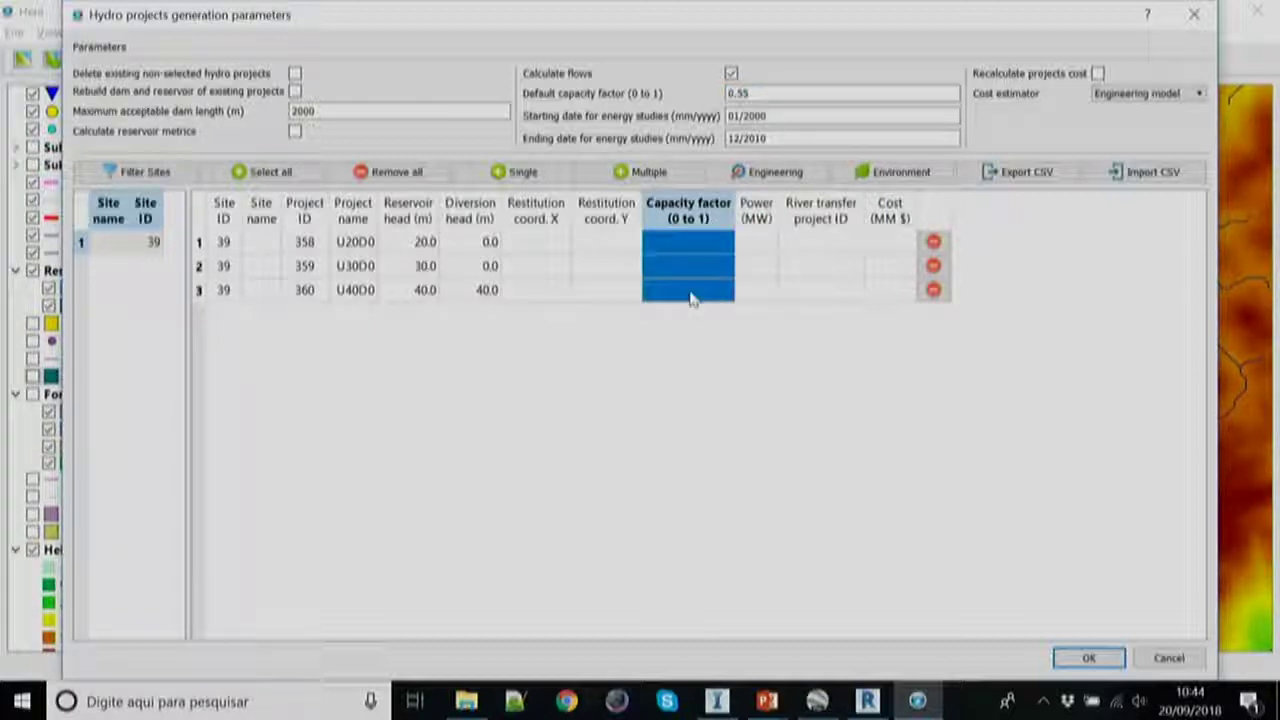
pyautogui.click(780, 335)
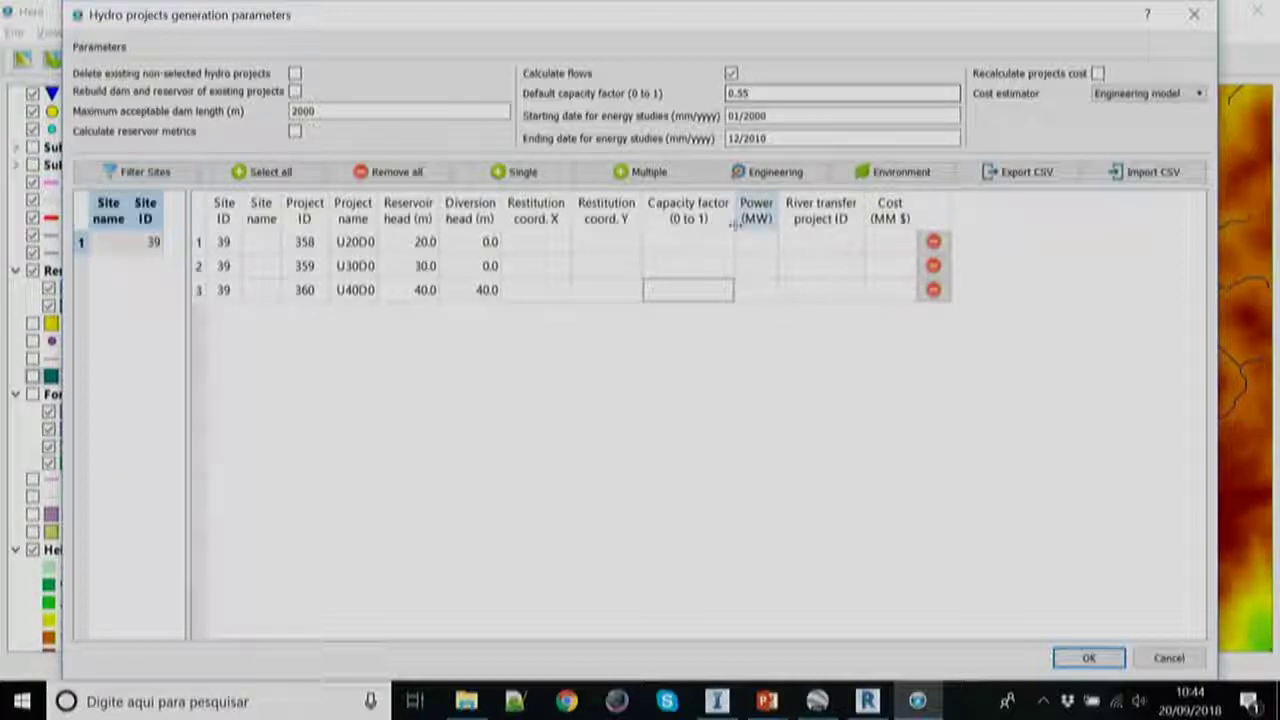
pyautogui.moveTo(765, 245); pyautogui.dragTo(760, 292)
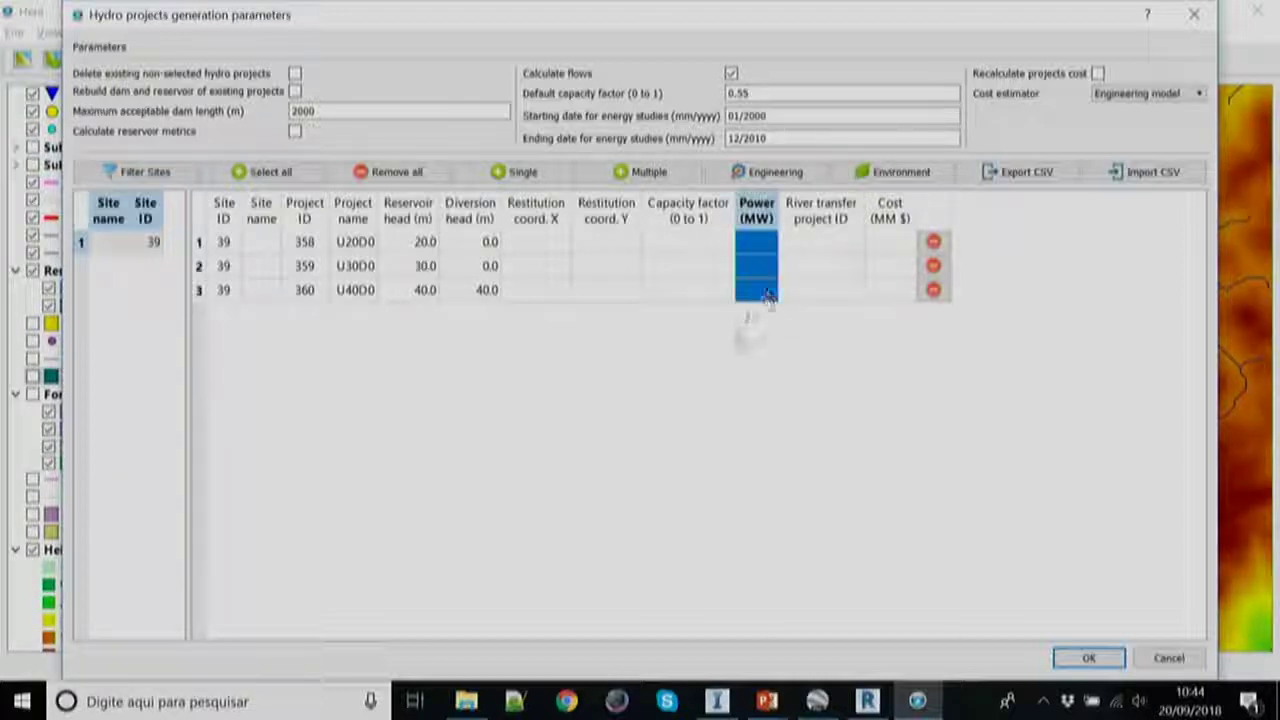
pyautogui.click(737, 351)
pyautogui.moveTo(733, 250); pyautogui.dragTo(780, 300)
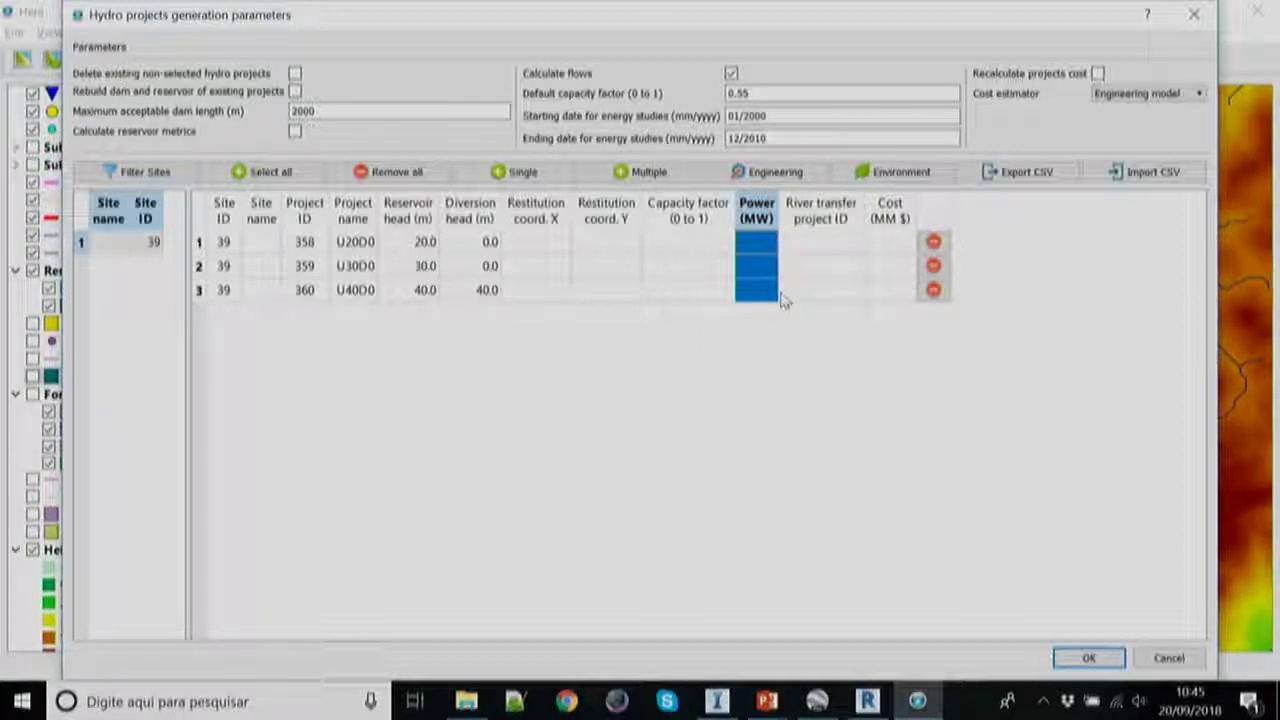
pyautogui.click(795, 345)
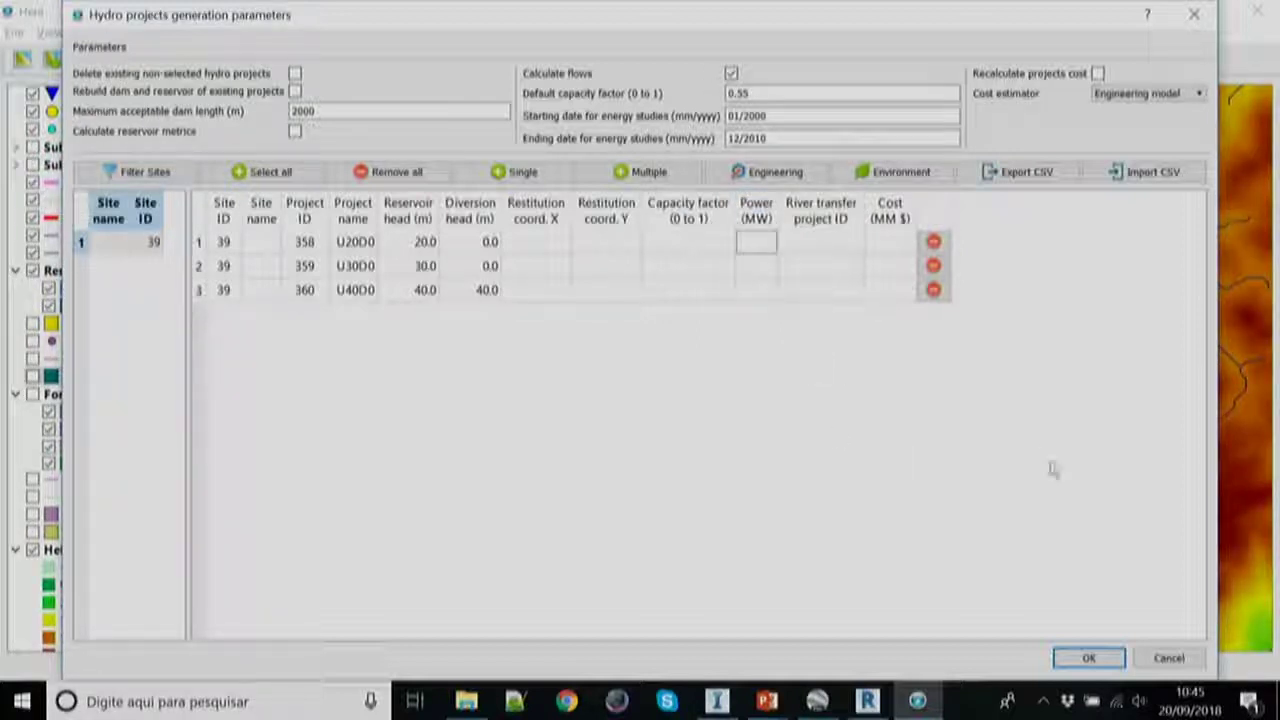
# - Generate site 39's hydro projects with the current parameters and open the site's properties
pyautogui.click(1088, 657)
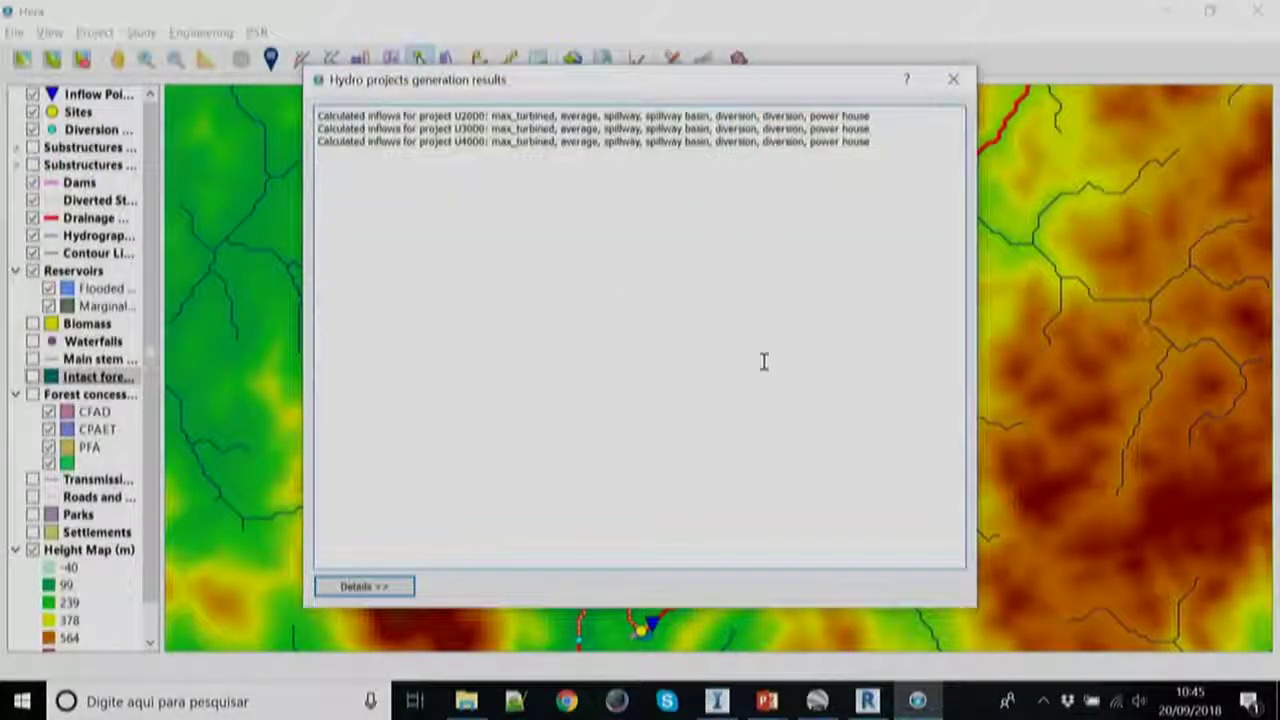
pyautogui.click(953, 79)
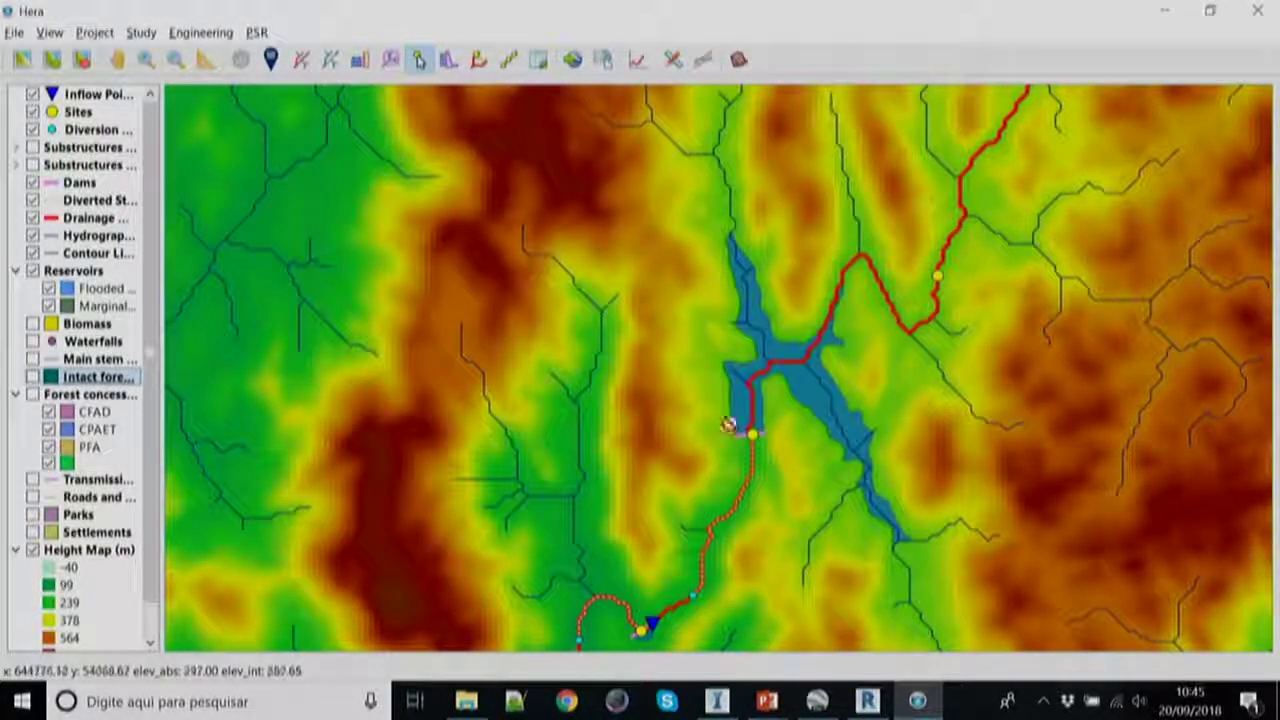
pyautogui.doubleClick(751, 436)
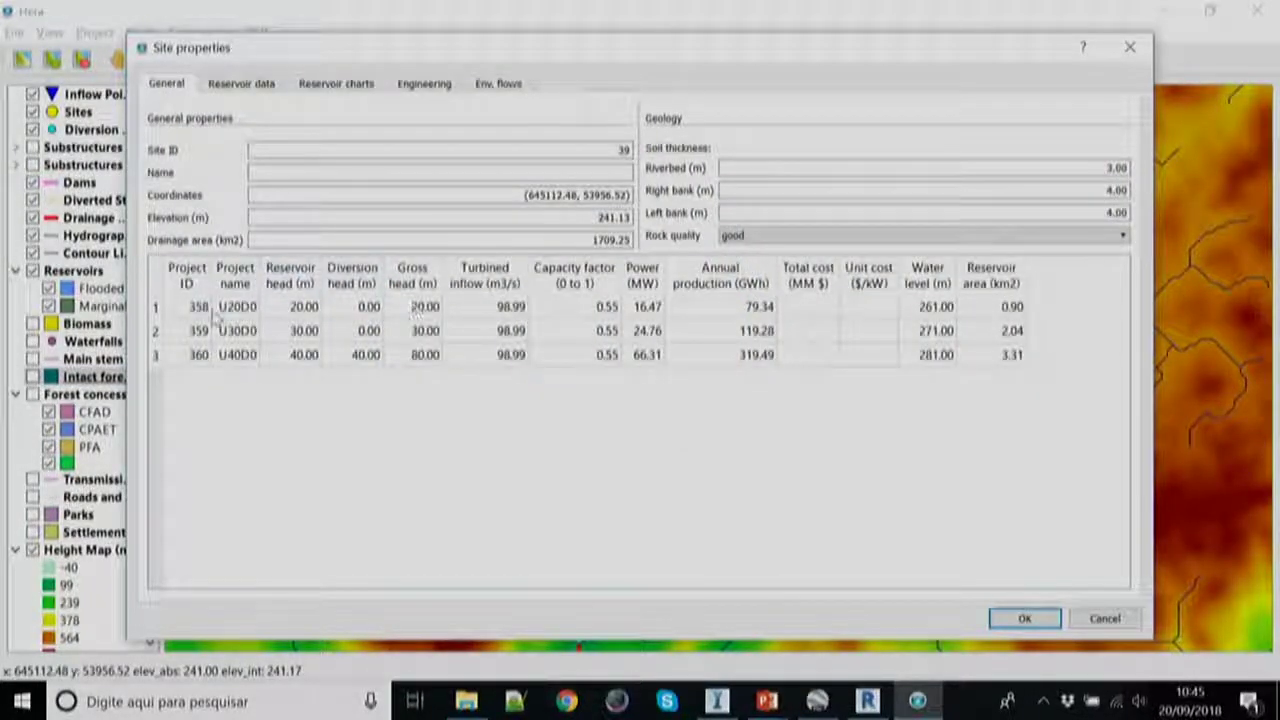
# - Compare projects U20D0, U30D0 and U40D0 of site 39 and examine their Power (MW) values
pyautogui.click(157, 308)
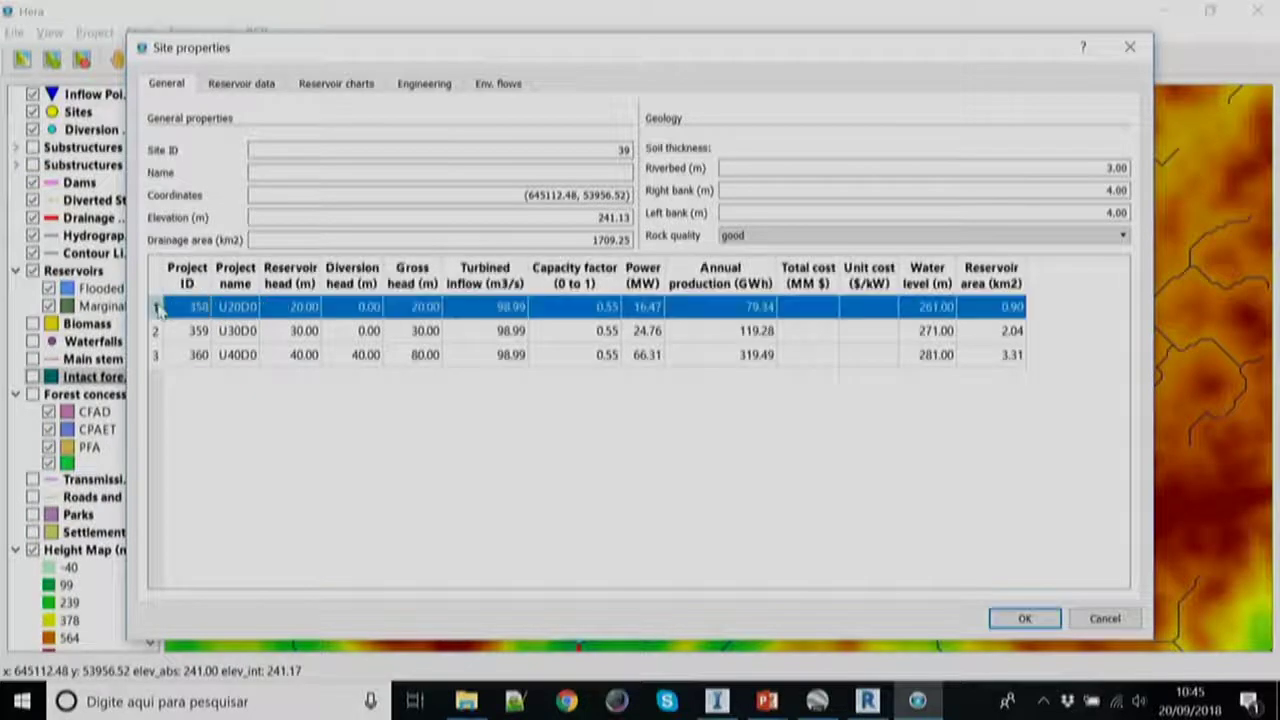
pyautogui.click(156, 331)
pyautogui.click(156, 355)
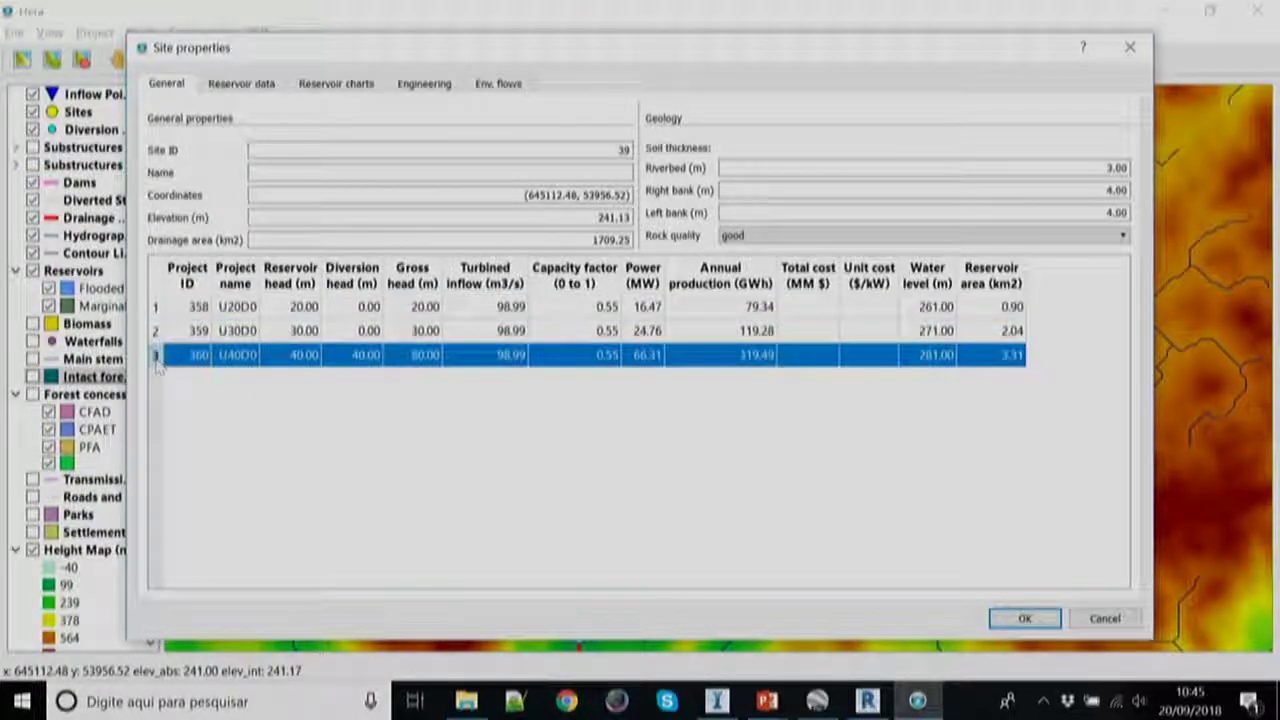
pyautogui.moveTo(650, 307); pyautogui.dragTo(658, 382)
pyautogui.click(648, 307)
pyautogui.click(648, 331)
pyautogui.click(652, 356)
pyautogui.click(661, 400)
pyautogui.click(650, 356)
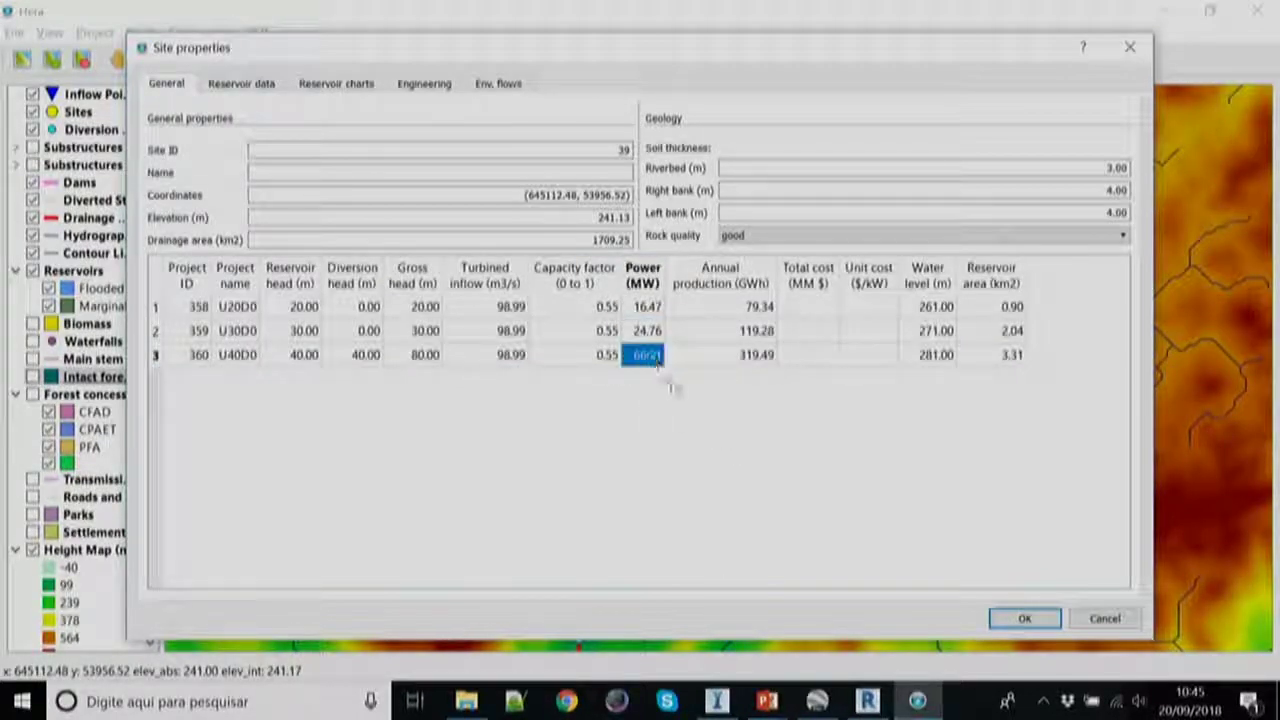
# - Examine U40D0's gross and reservoir heads and all projects' annual production and turbined inflow, then close the site properties without changes
pyautogui.click(422, 358)
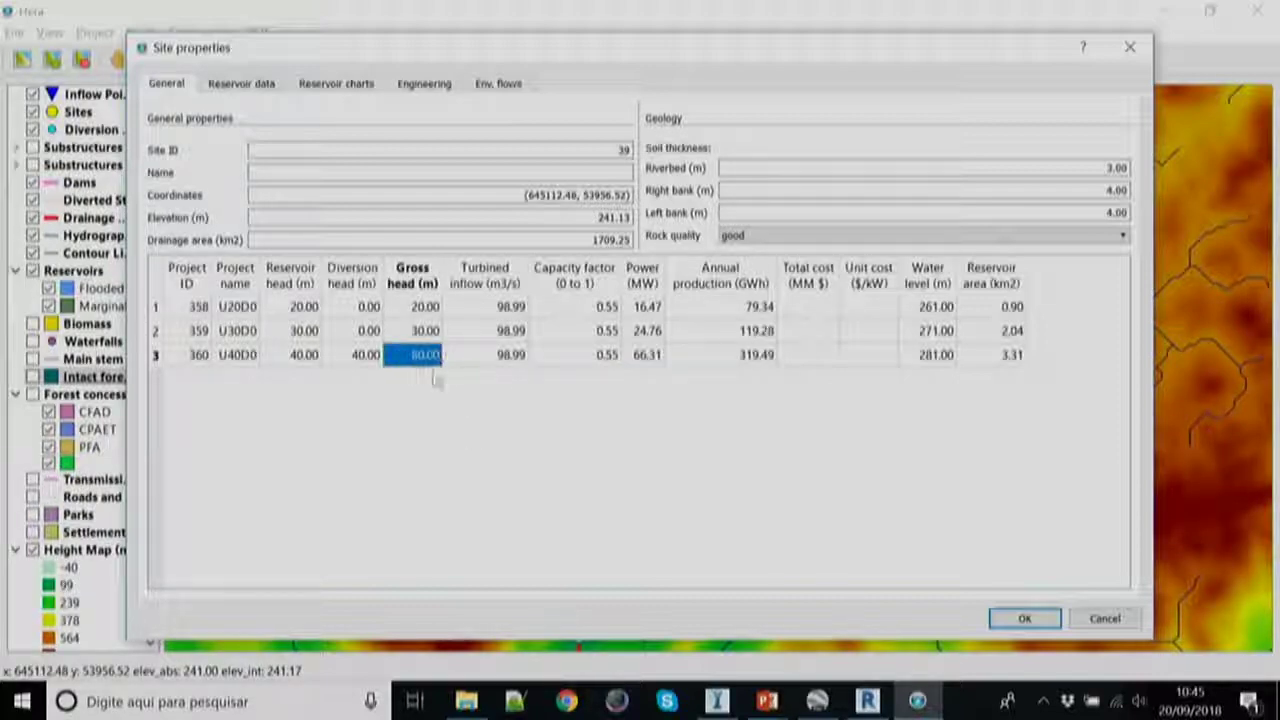
pyautogui.click(304, 356)
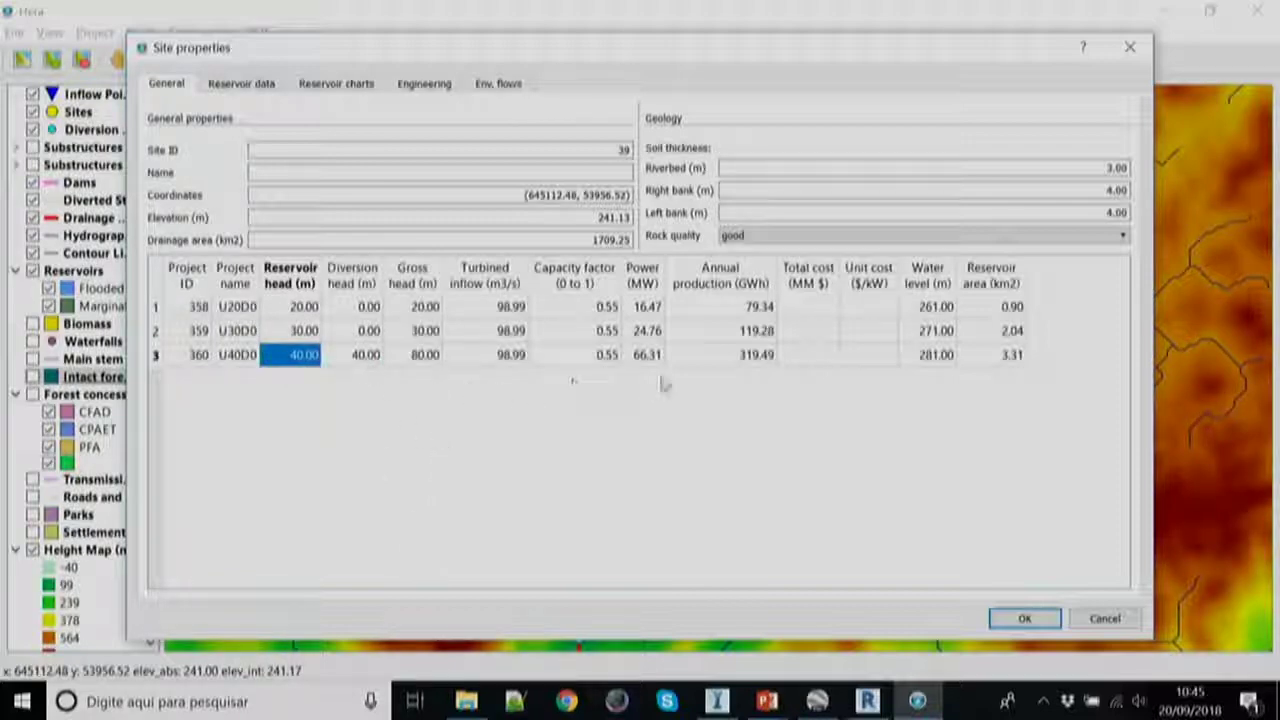
pyautogui.moveTo(762, 312); pyautogui.dragTo(766, 354)
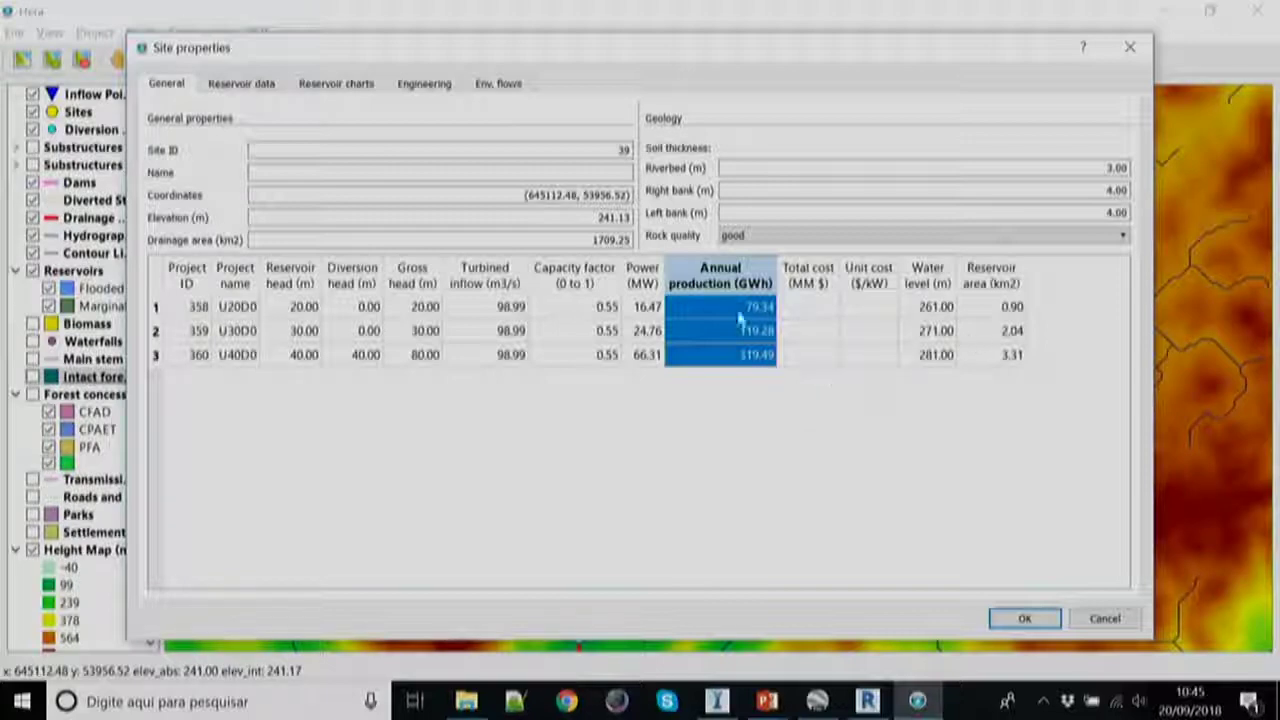
pyautogui.moveTo(512, 308); pyautogui.dragTo(517, 354)
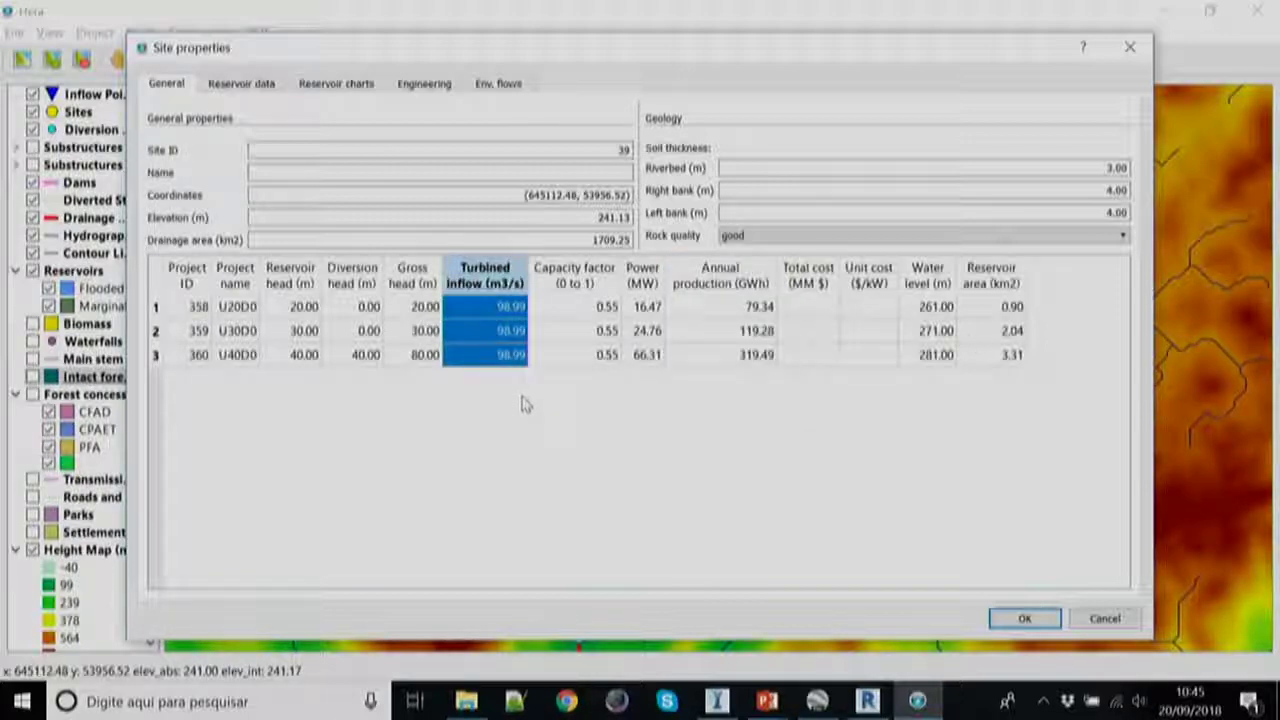
pyautogui.click(523, 386)
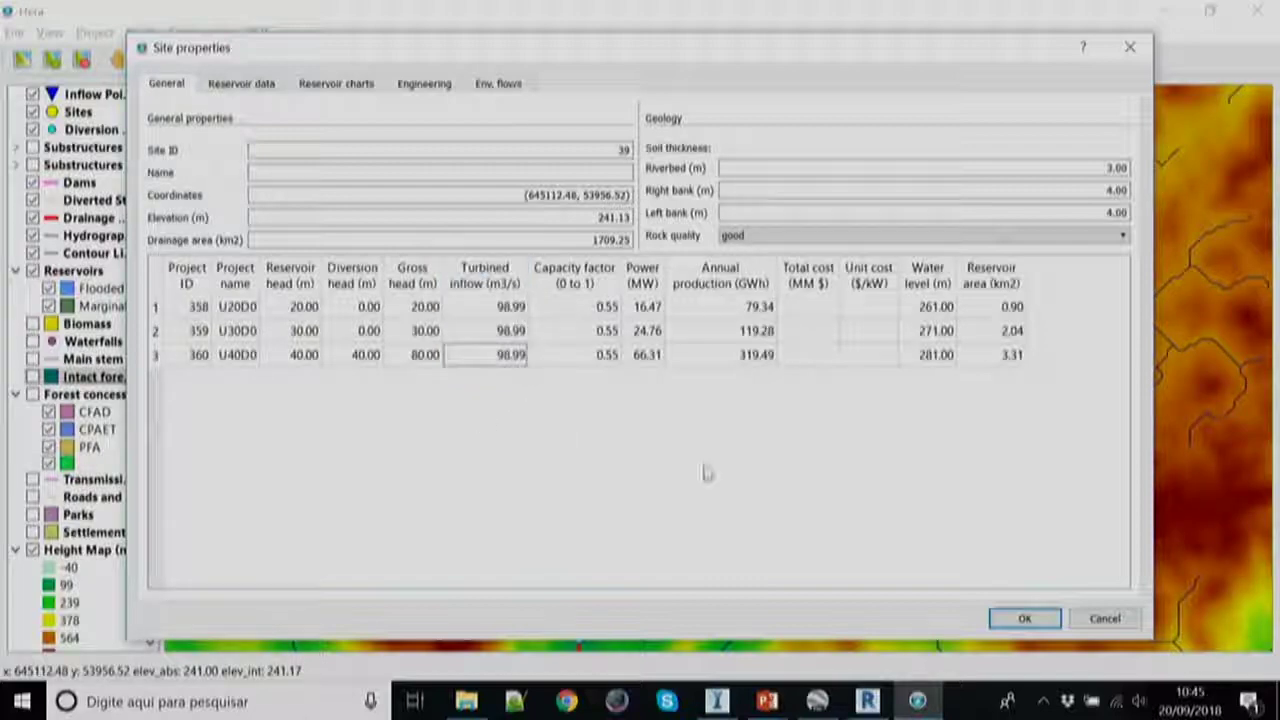
pyautogui.click(1093, 617)
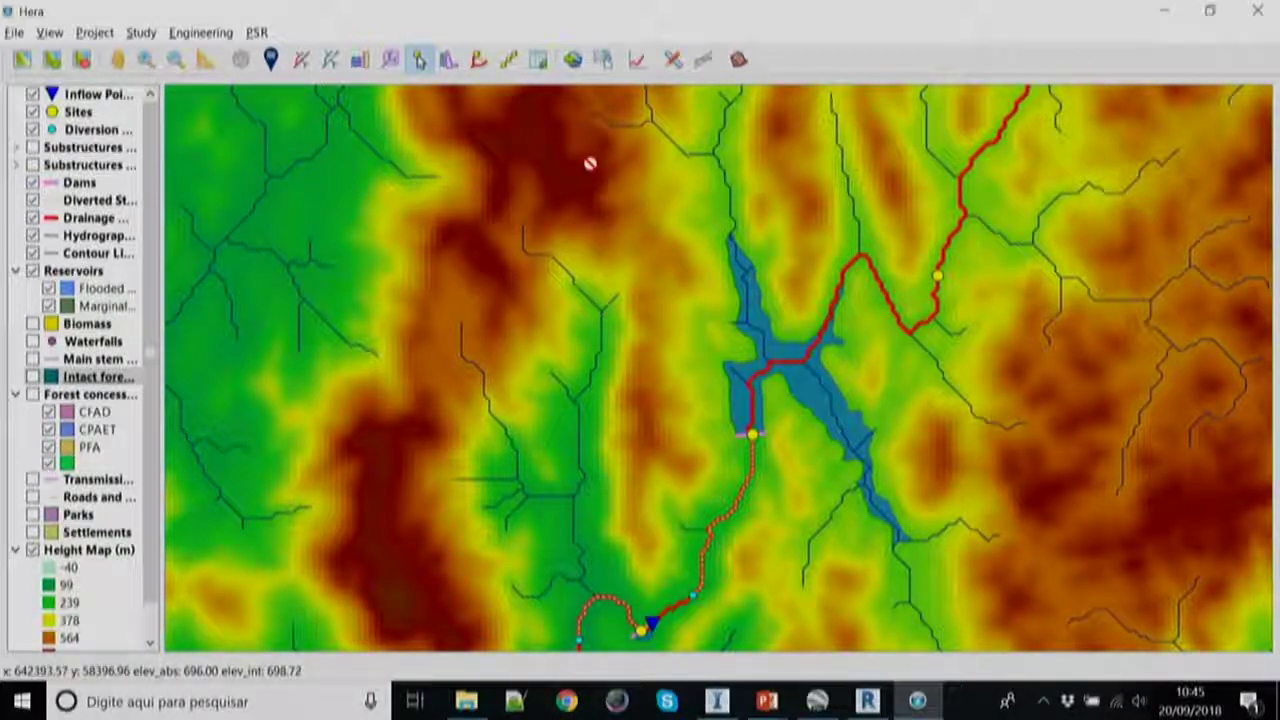
# - Build the engineering models for site 39 with all engineering templates and layouts, and close the build results
pyautogui.click(674, 59)
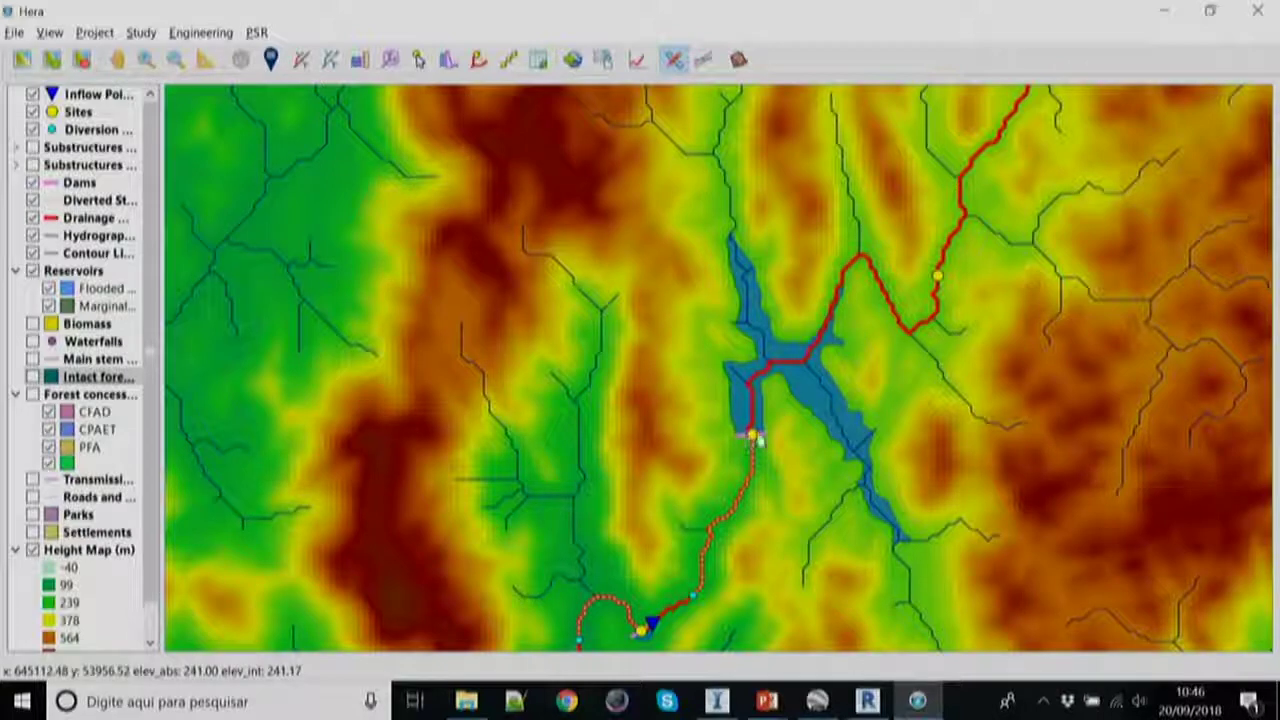
pyautogui.rightClick(755, 437)
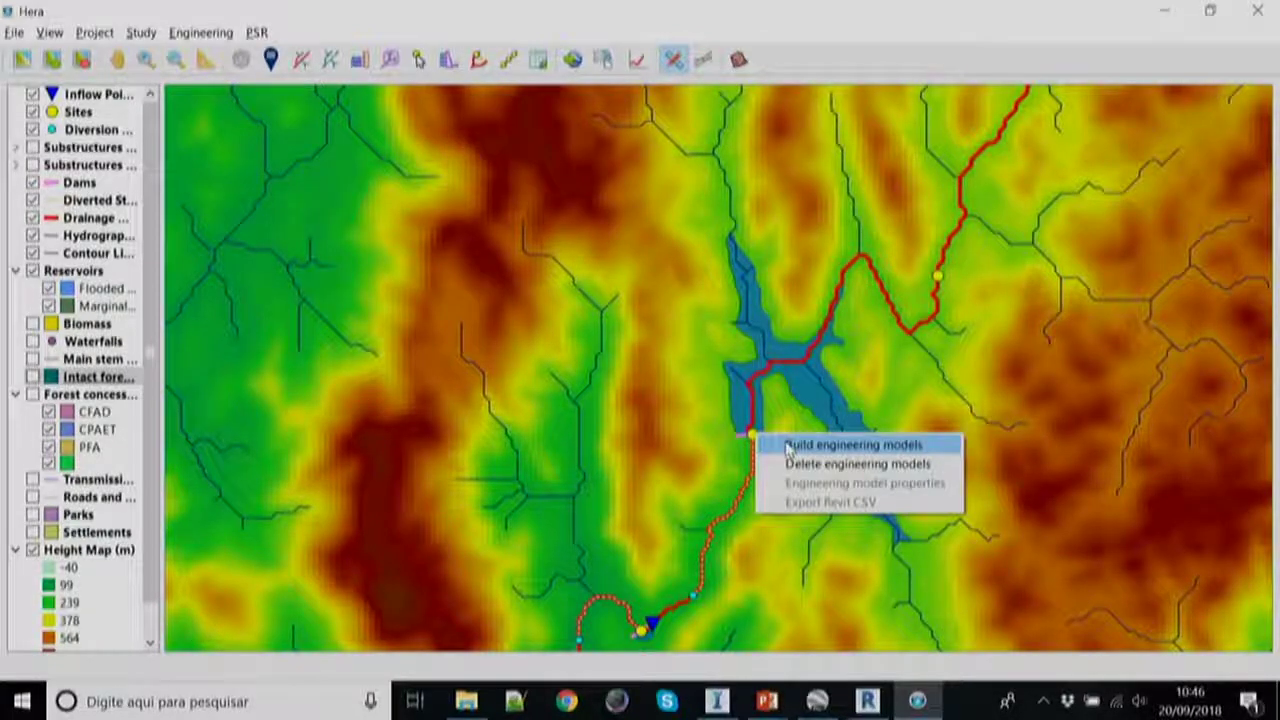
pyautogui.click(770, 442)
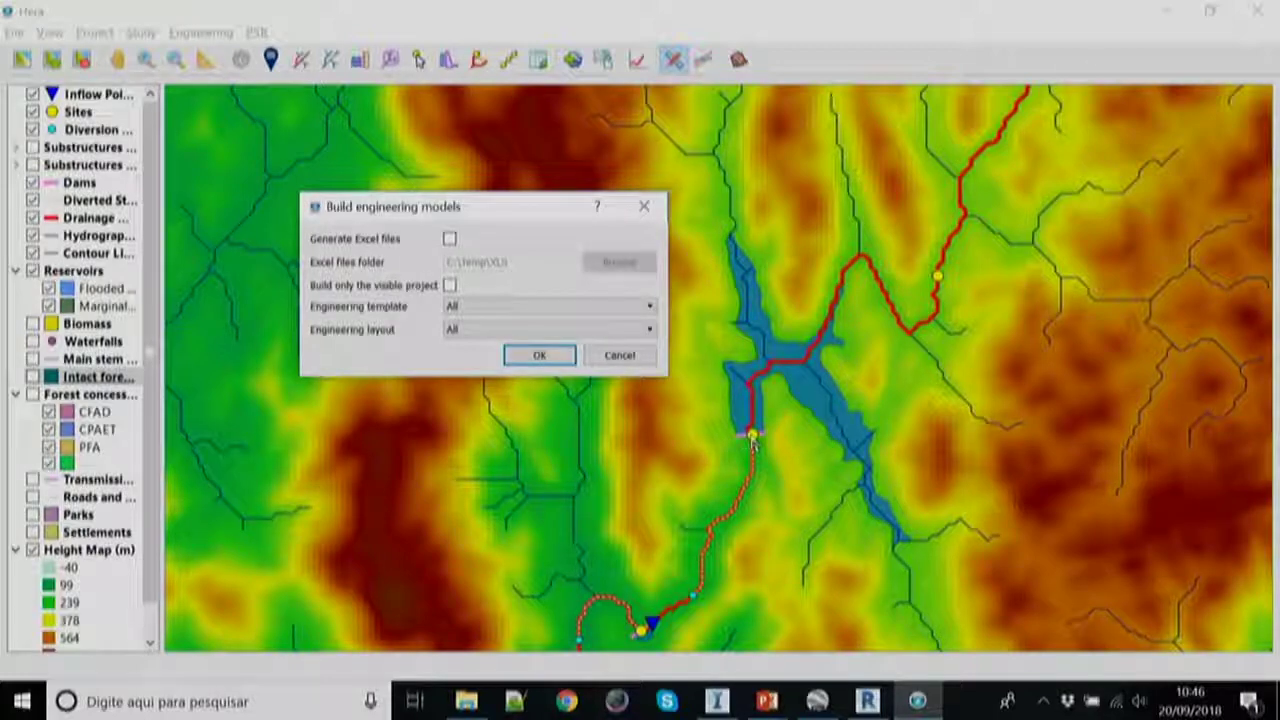
pyautogui.click(538, 356)
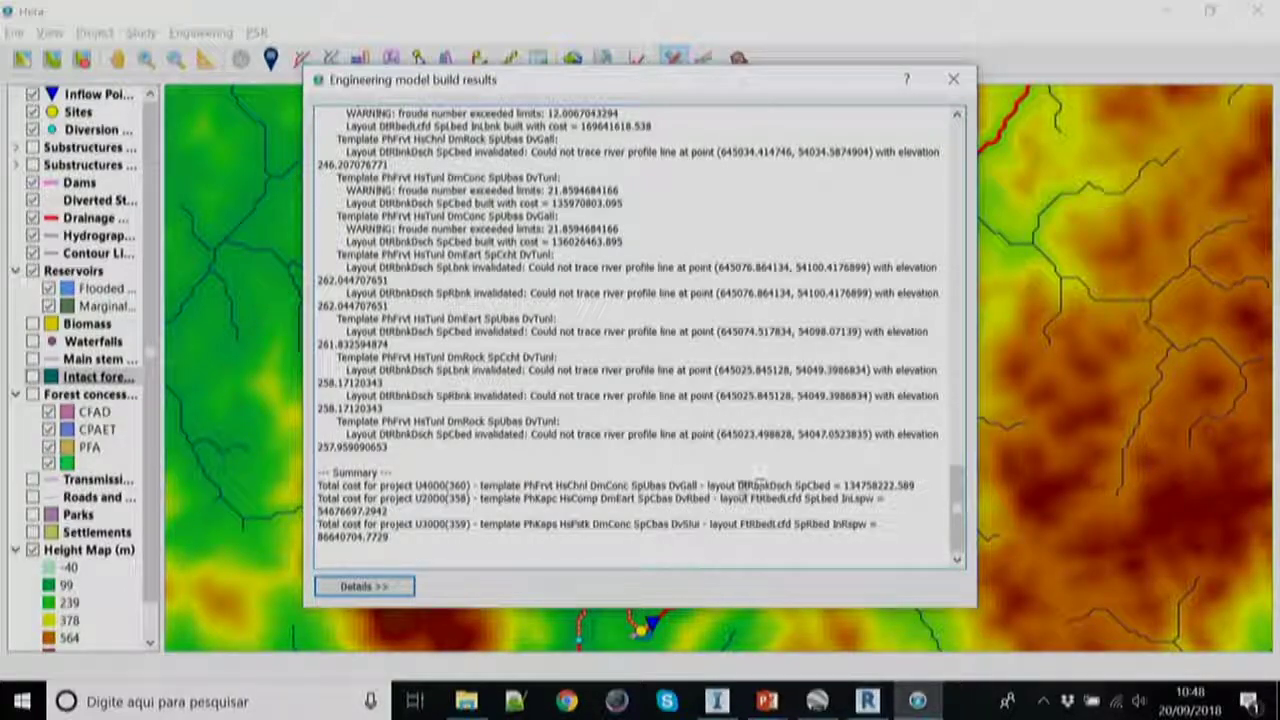
pyautogui.click(953, 79)
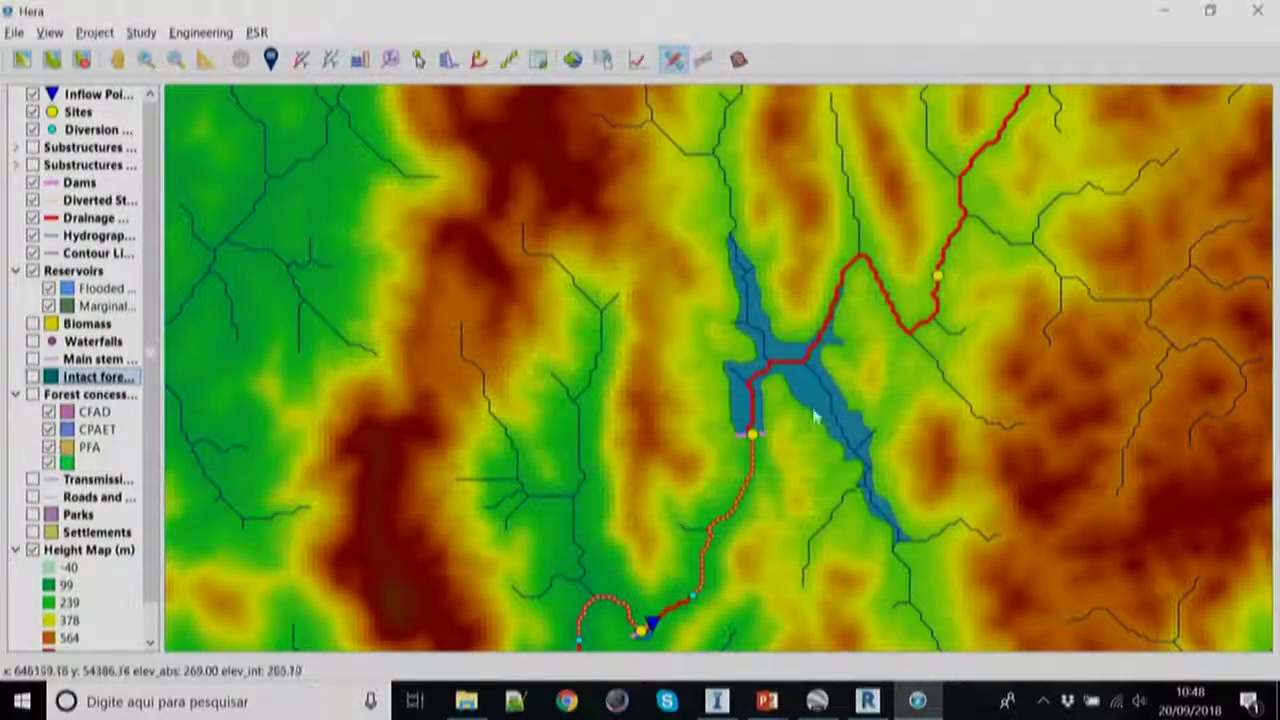
# - Show the Substructures layers on the map, expand the first group and hide its River layer
pyautogui.click(32, 164)
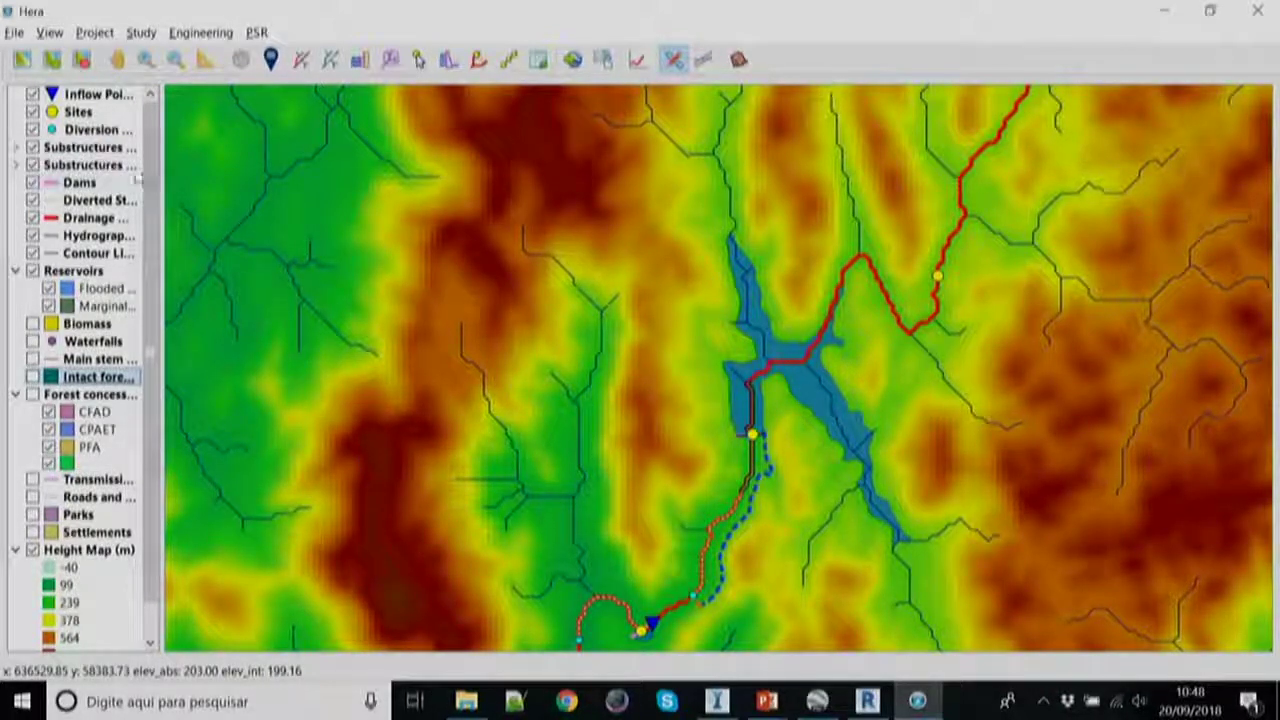
pyautogui.click(16, 147)
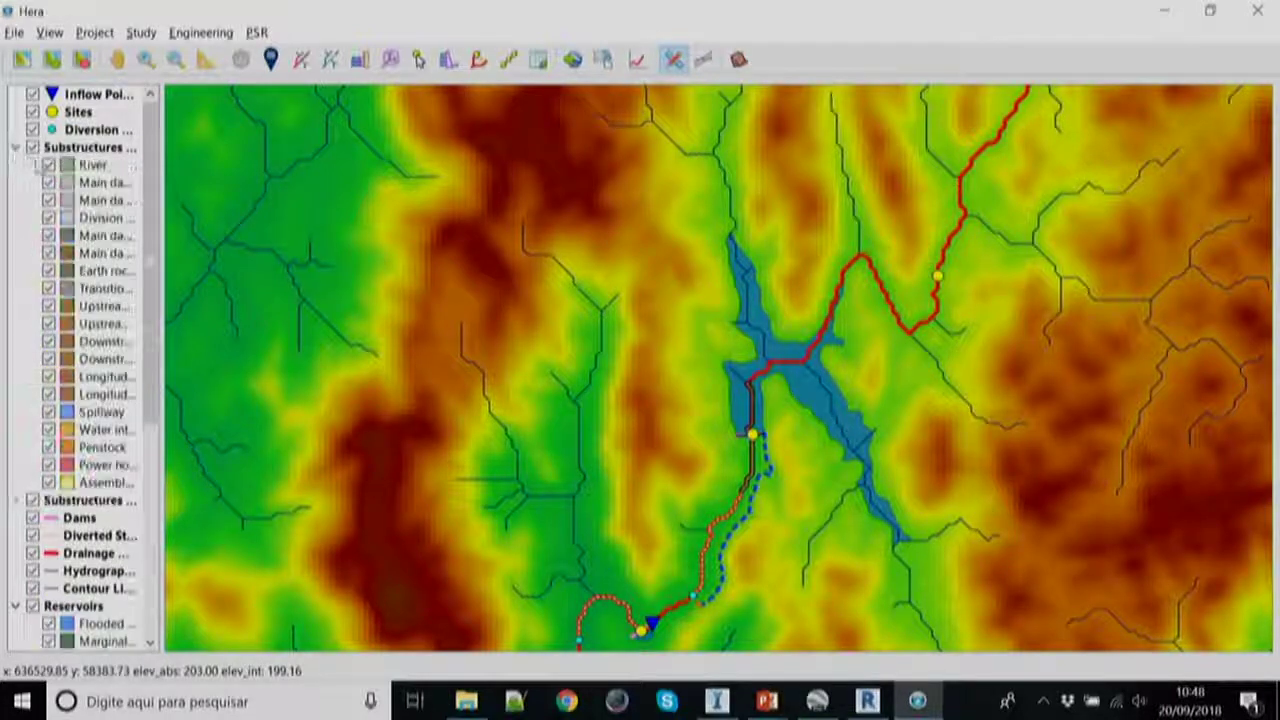
pyautogui.click(48, 165)
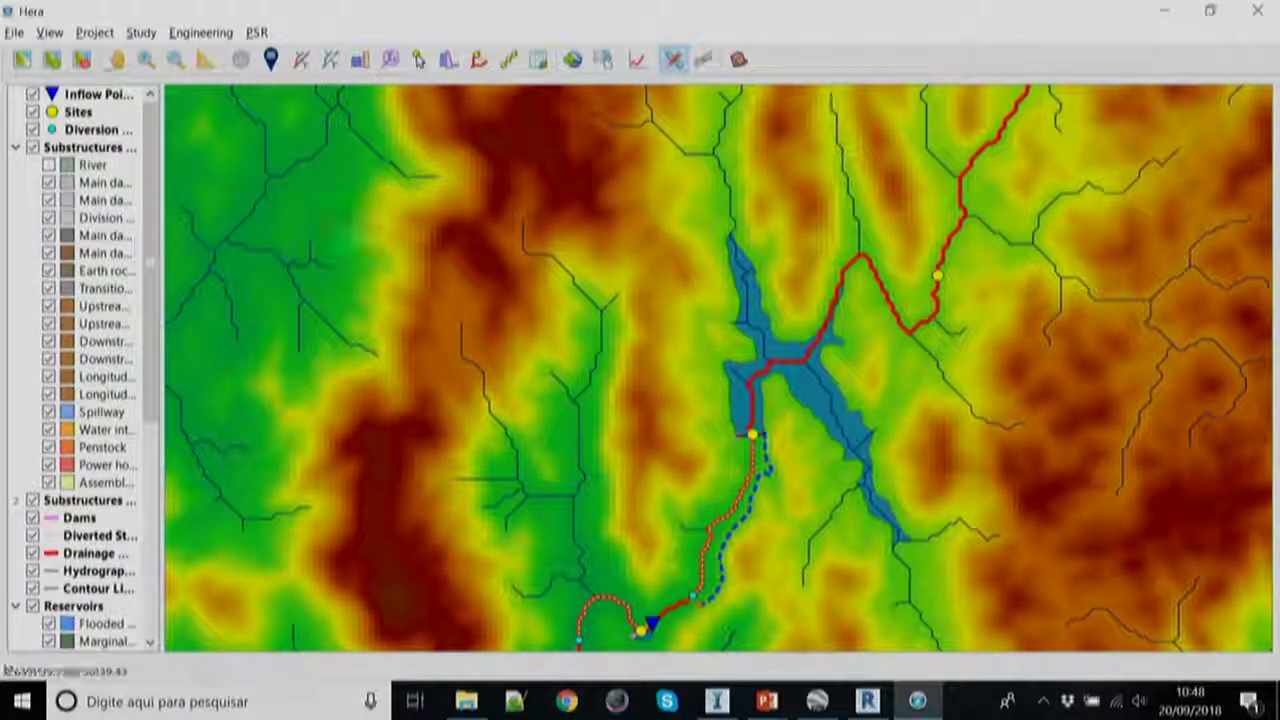
# - Examine the dam, spillway, cofferdams and diversion route drawn at site 39 from close up and in overview
pyautogui.click(145, 59)
pyautogui.moveTo(698, 402); pyautogui.dragTo(806, 489)
pyautogui.moveTo(513, 217); pyautogui.dragTo(868, 378)
pyautogui.scroll(-2, 848, 440)
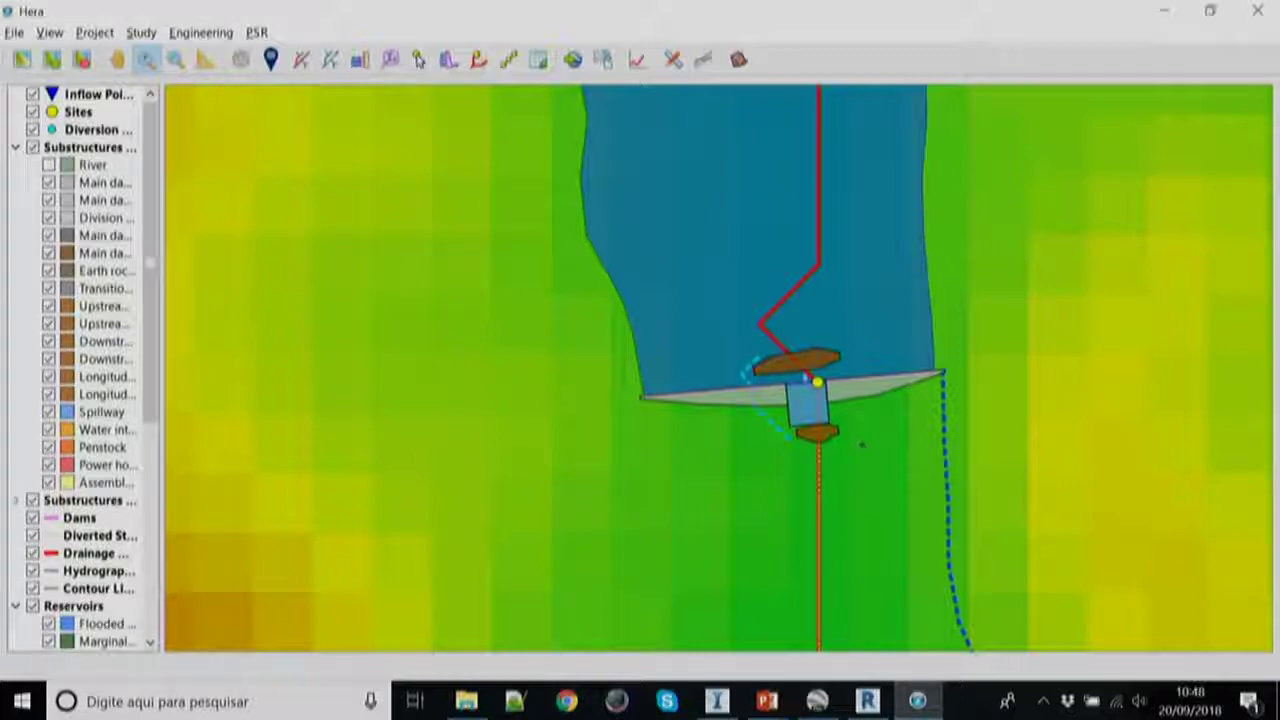
pyautogui.scroll(-3, 862, 444)
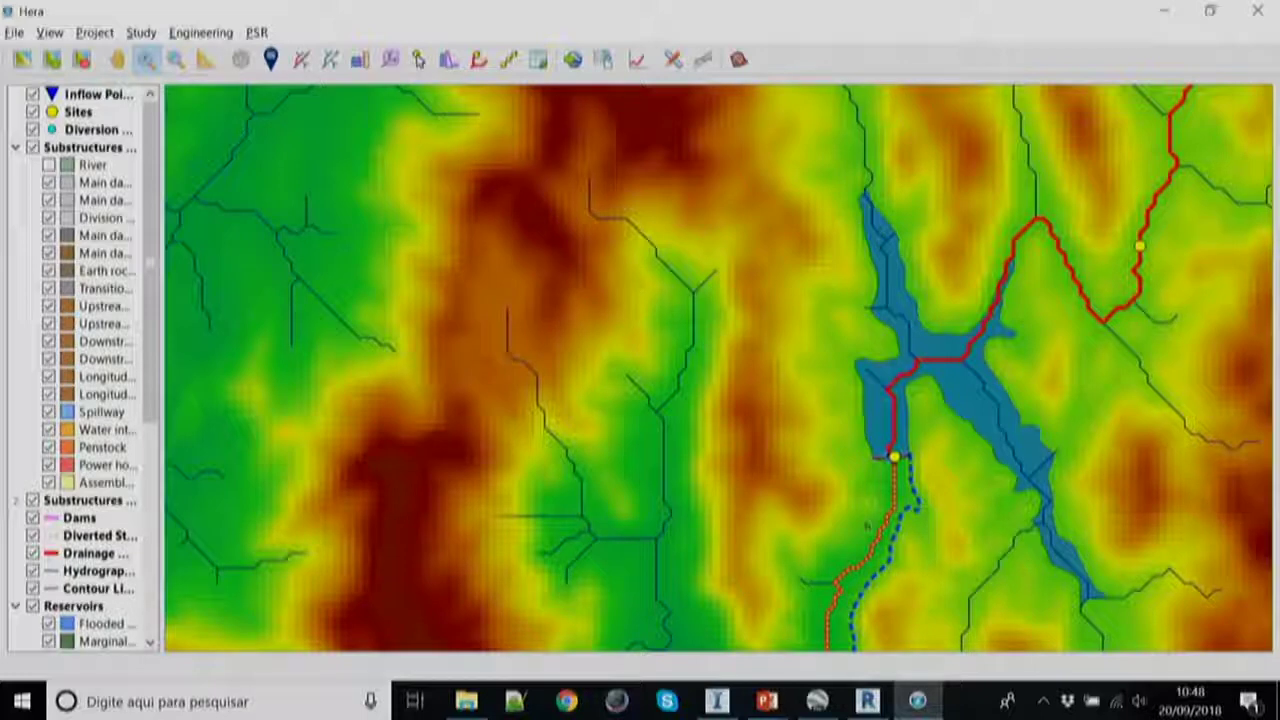
pyautogui.moveTo(834, 422); pyautogui.dragTo(974, 505)
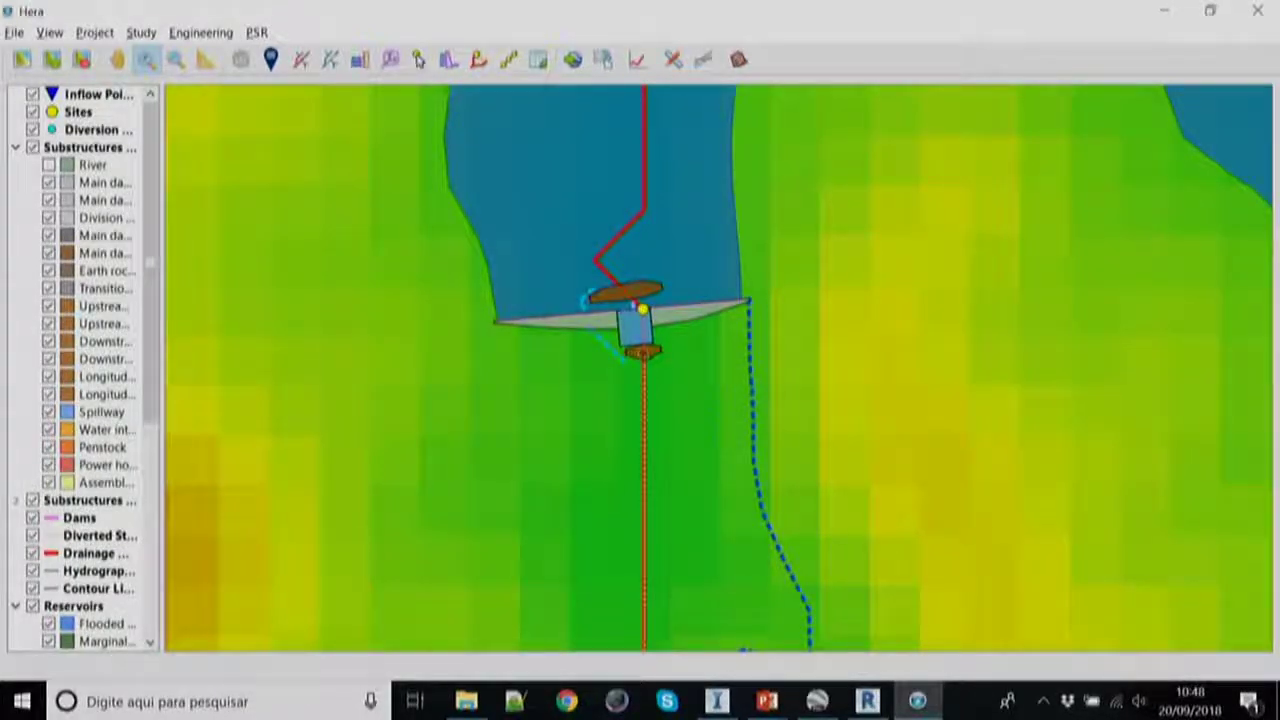
pyautogui.scroll(-1, 757, 411)
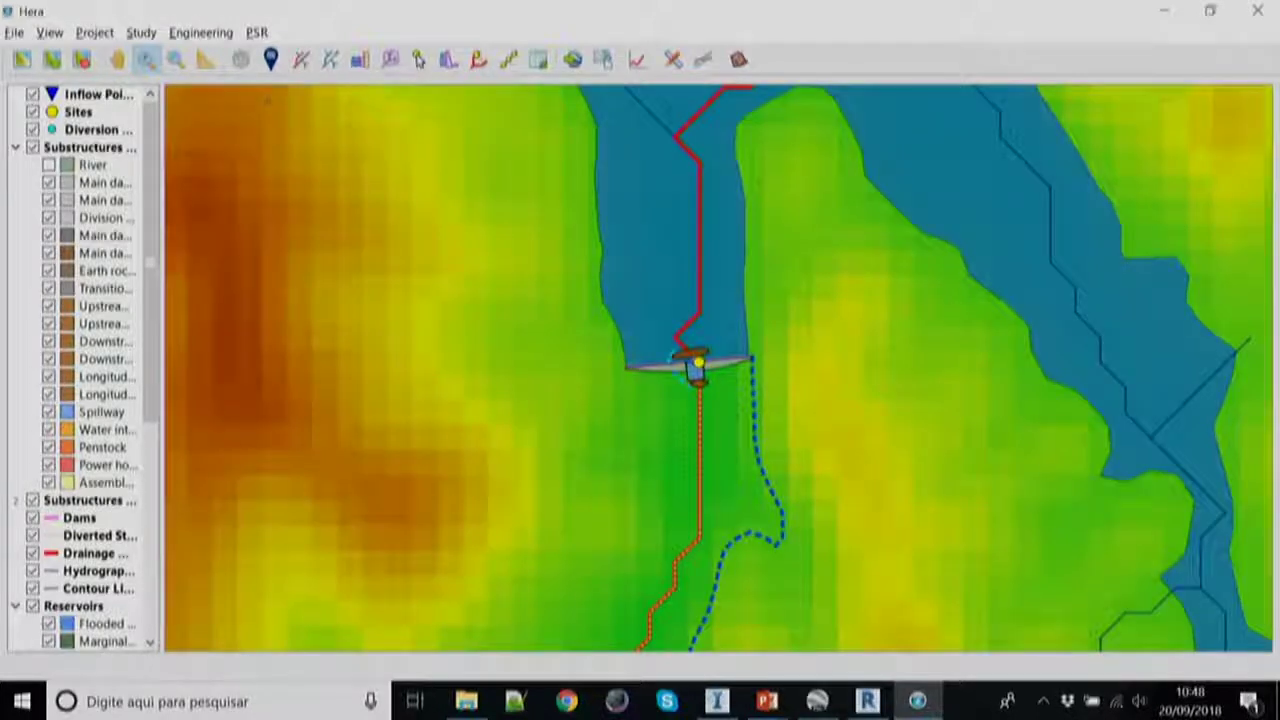
# - Open the engineering model properties of site 39 and review the template, layout and description
pyautogui.click(673, 59)
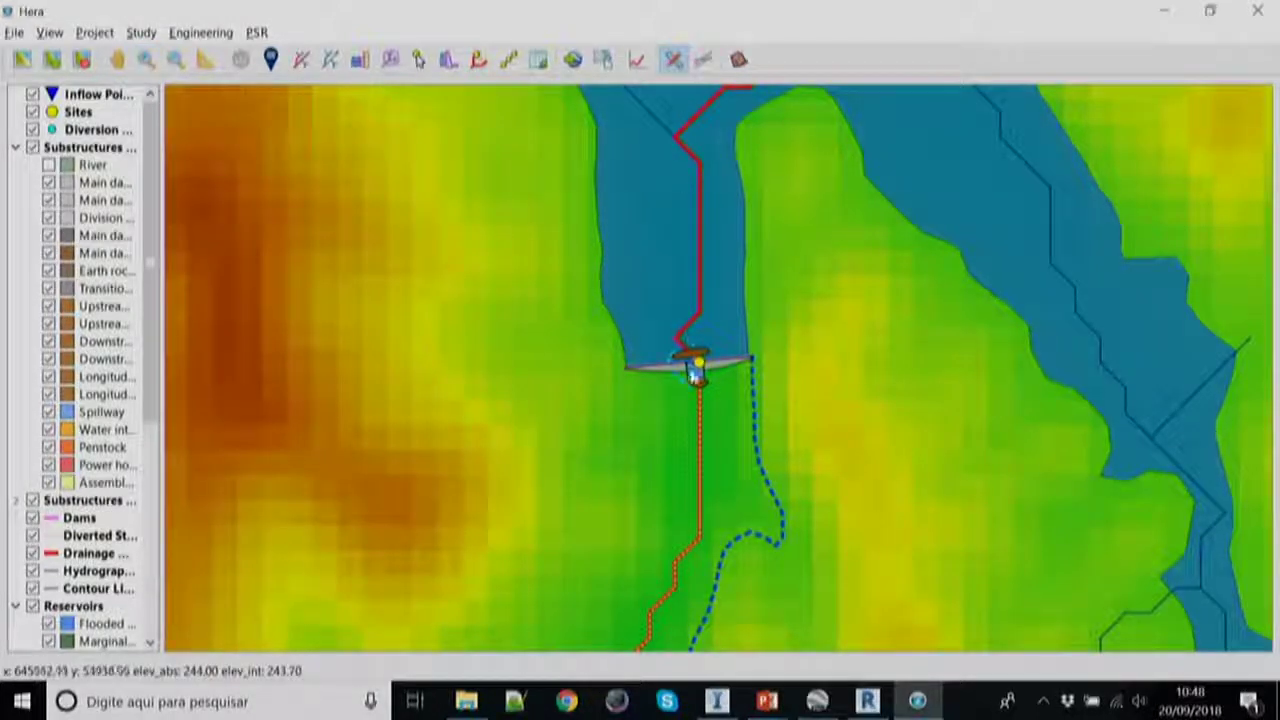
pyautogui.rightClick(697, 368)
pyautogui.click(751, 409)
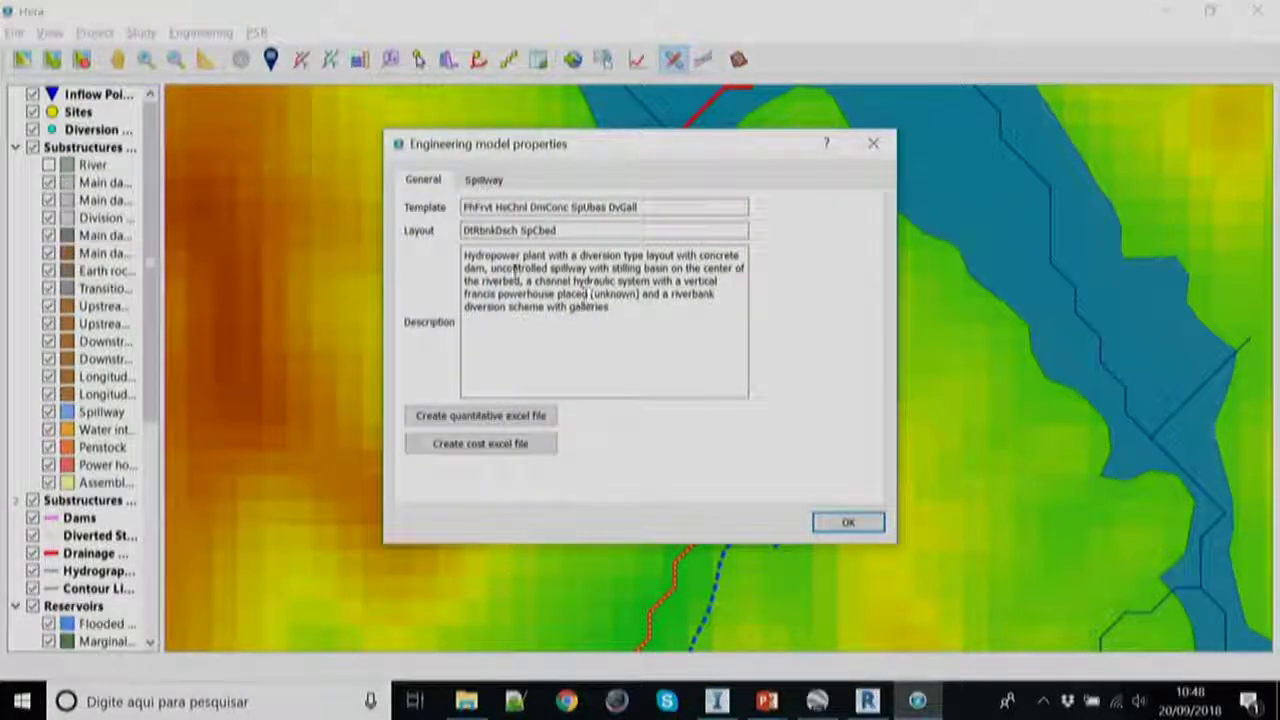
# - Export the engineering model's quantities to an Excel file named qqq in the Temp XLS folder
pyautogui.click(493, 421)
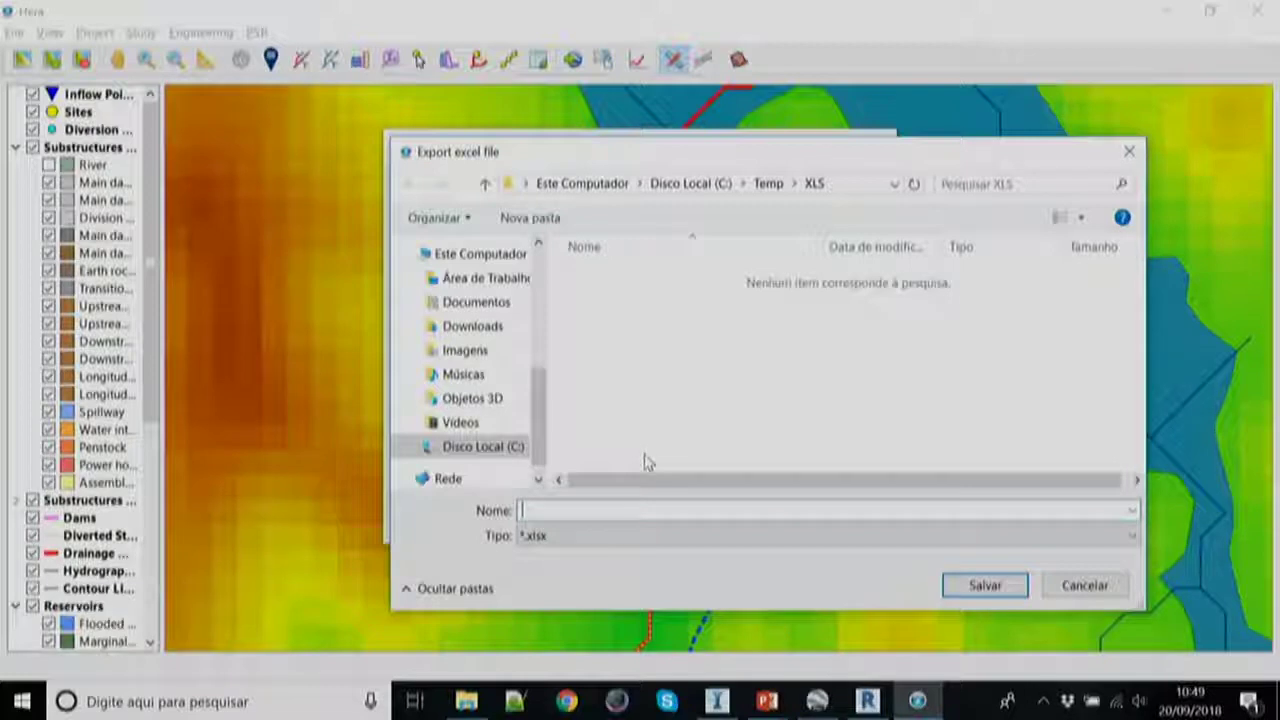
pyautogui.write('uan')
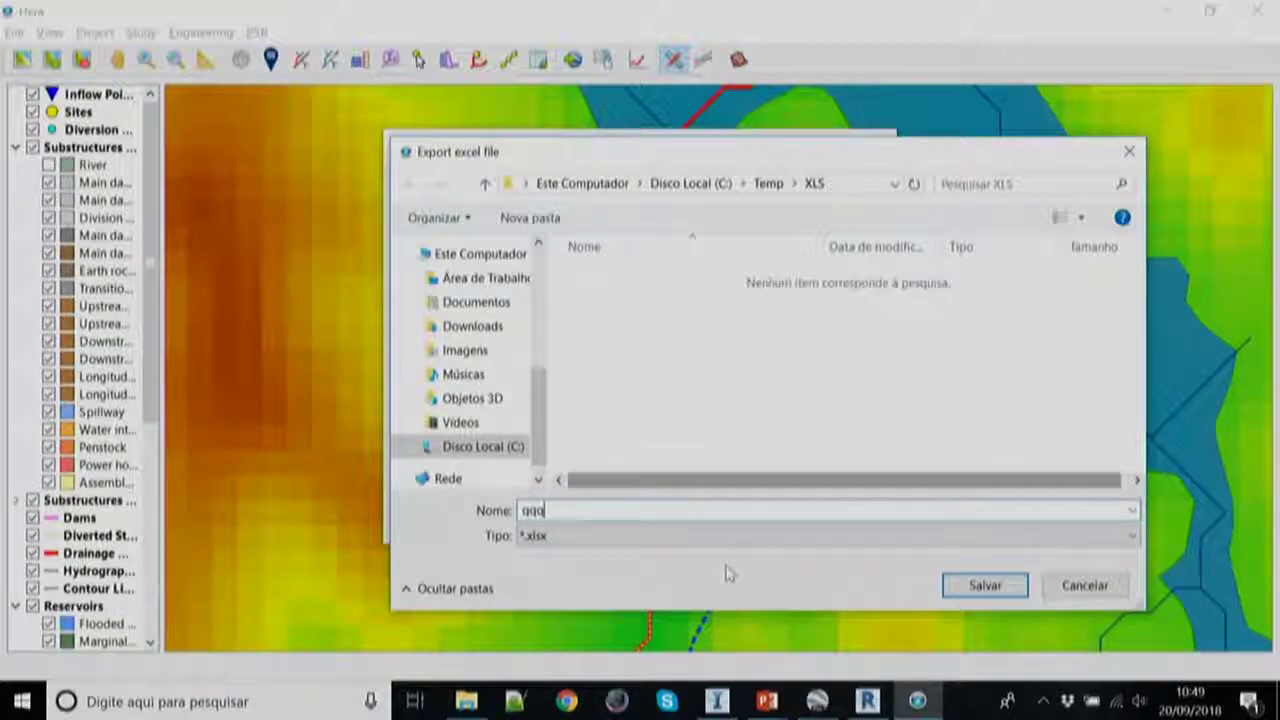
pyautogui.click(984, 585)
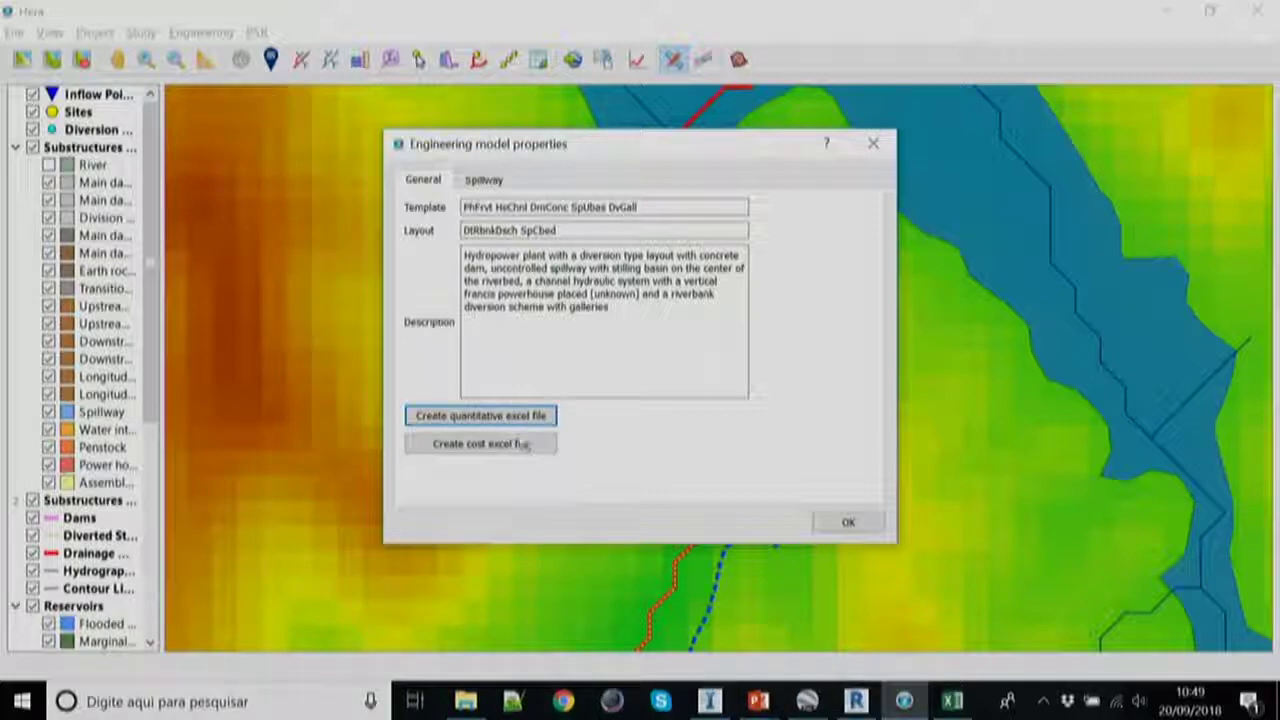
# - Switch to Excel, maximize the exported workbook and review the dam, spillway, intake, powerhouse and penstock quantities on the ioquant sheet
pyautogui.click(952, 703)
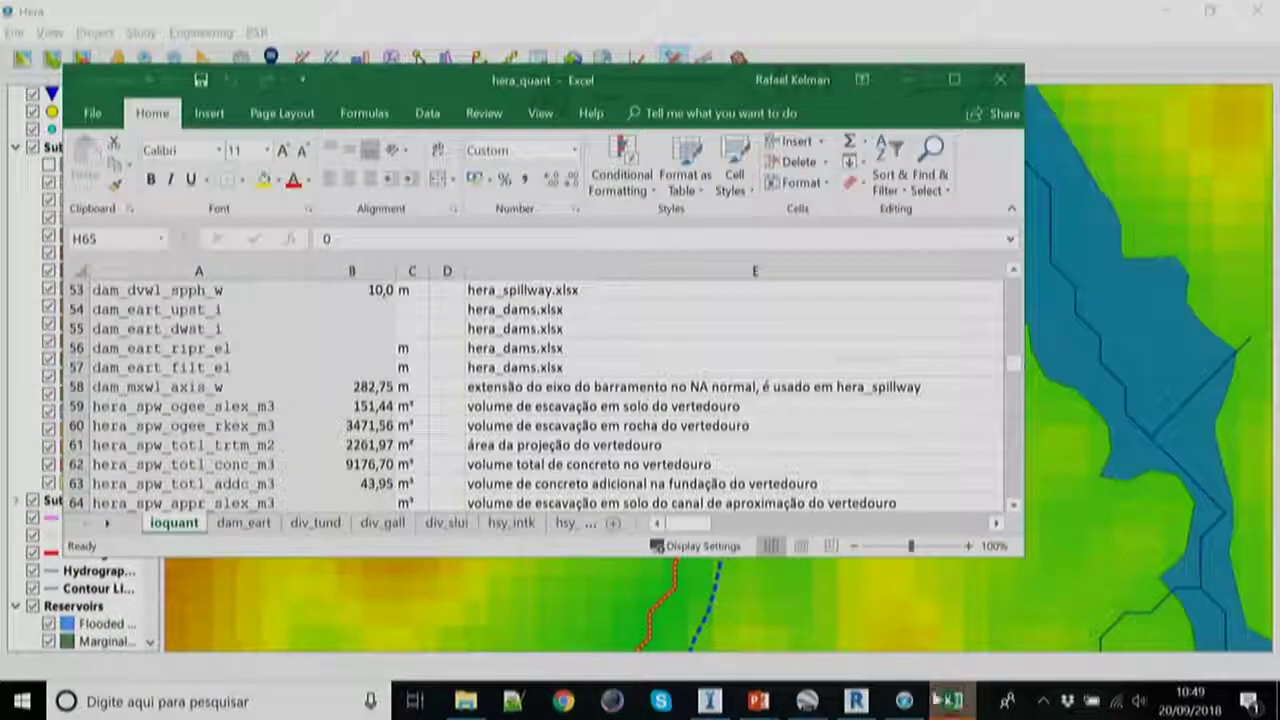
pyautogui.click(956, 82)
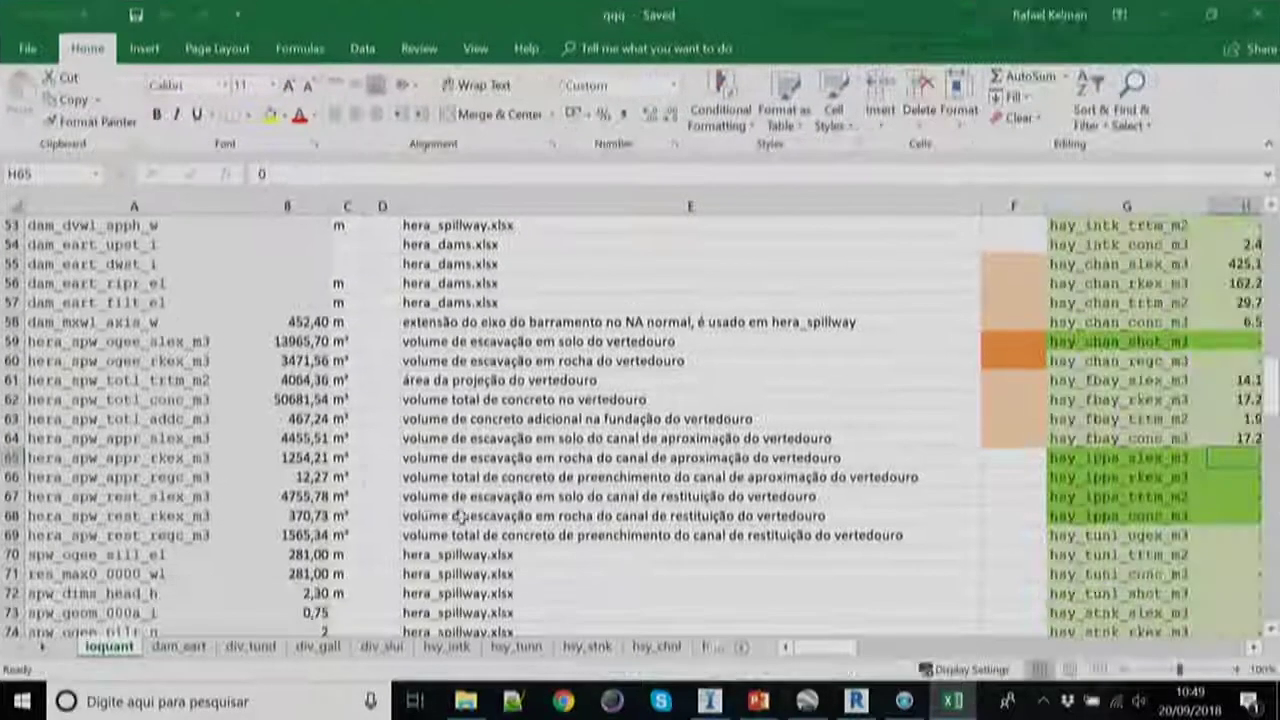
pyautogui.scroll(-1, 357, 292)
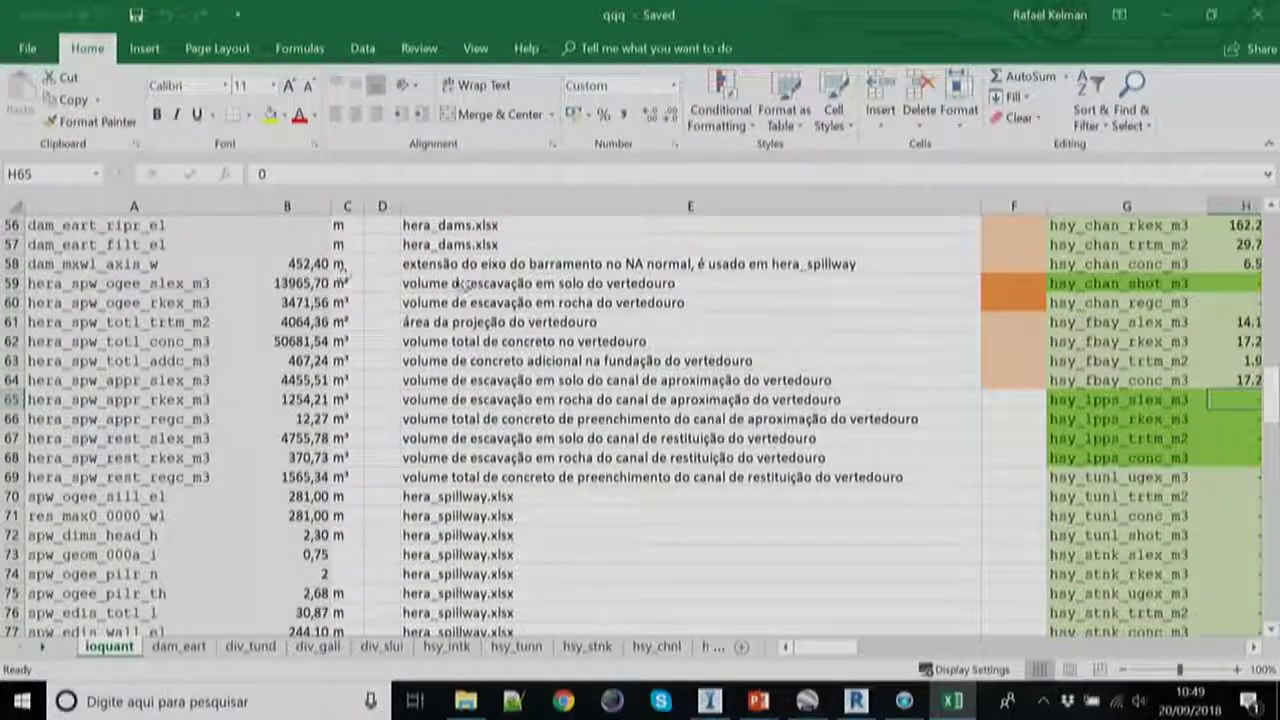
pyautogui.click(482, 266)
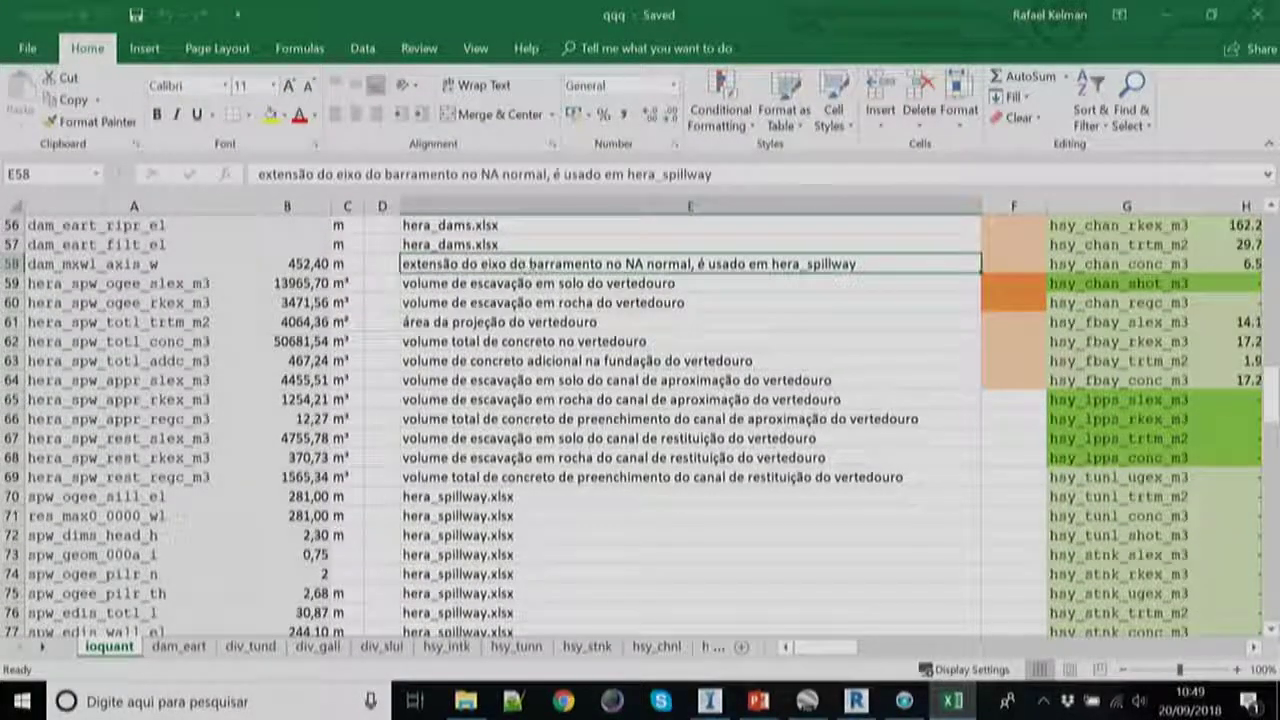
pyautogui.click(488, 284)
pyautogui.click(483, 304)
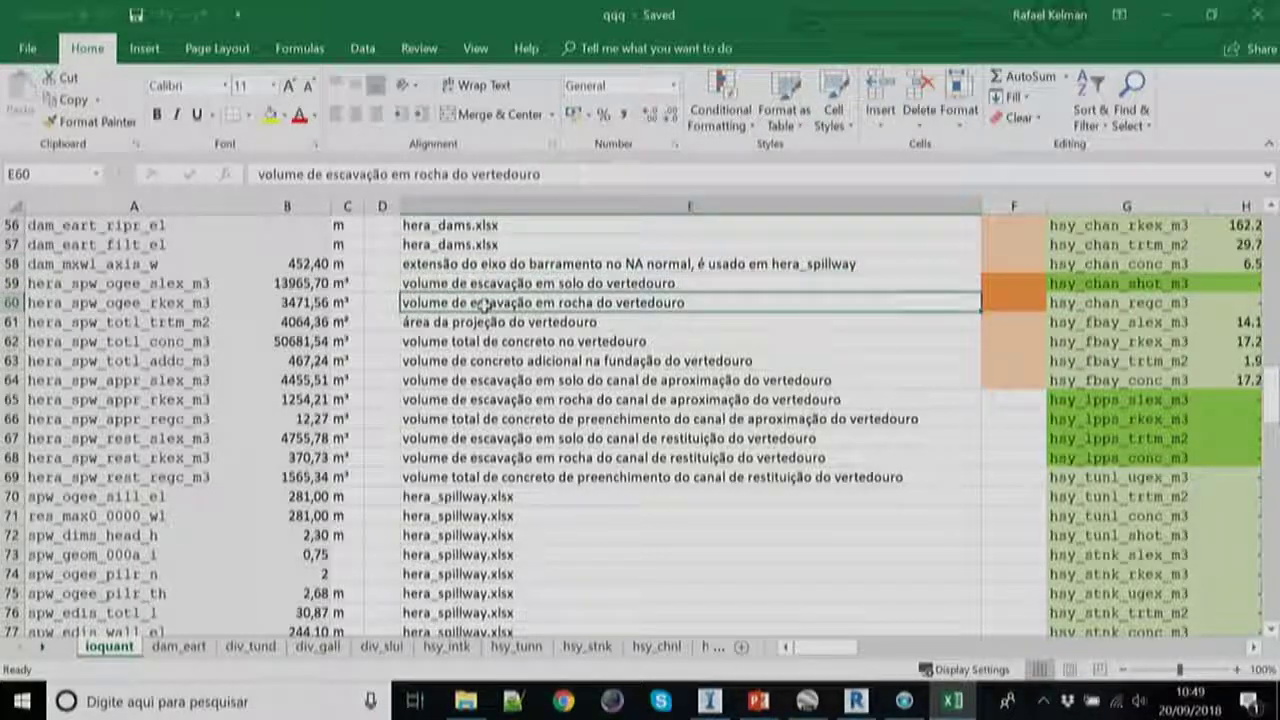
pyautogui.click(484, 324)
pyautogui.scroll(-16, 519, 418)
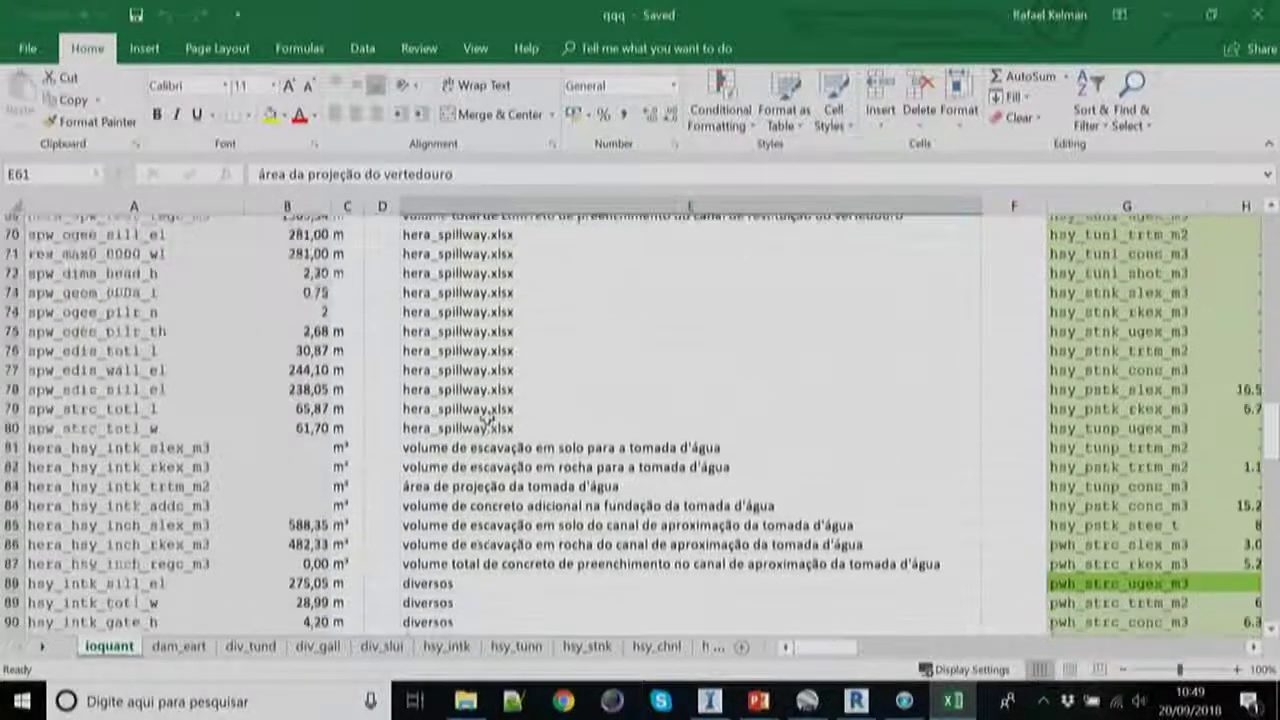
pyautogui.scroll(-8, 484, 420)
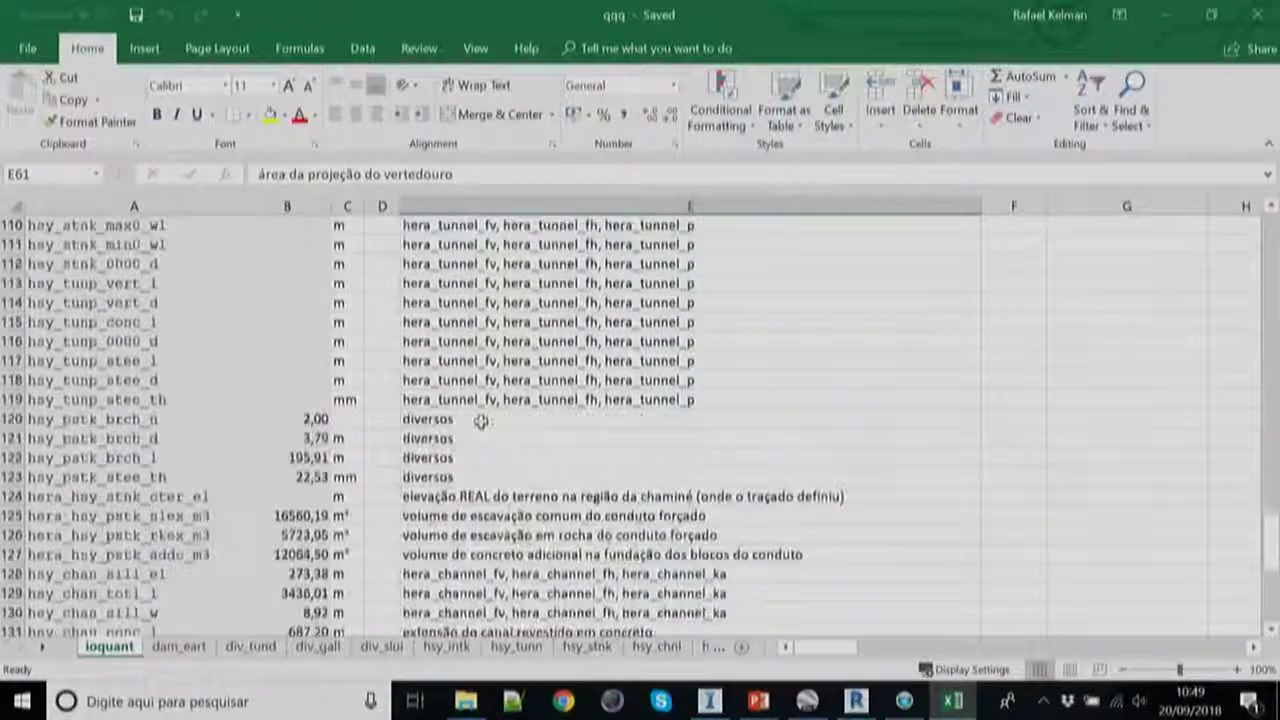
pyautogui.scroll(10, 640, 420)
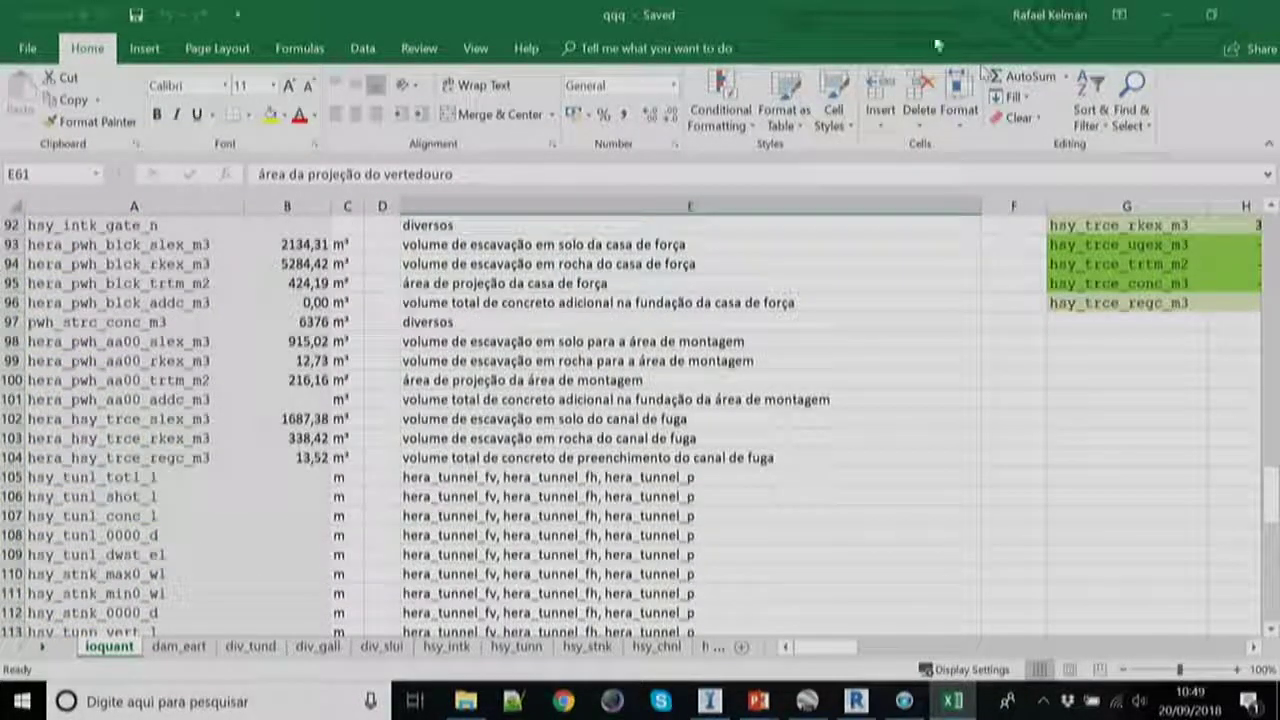
# - Close the exported workbook and the engineering model properties, and bring up the overview of open windows
pyautogui.click(1256, 14)
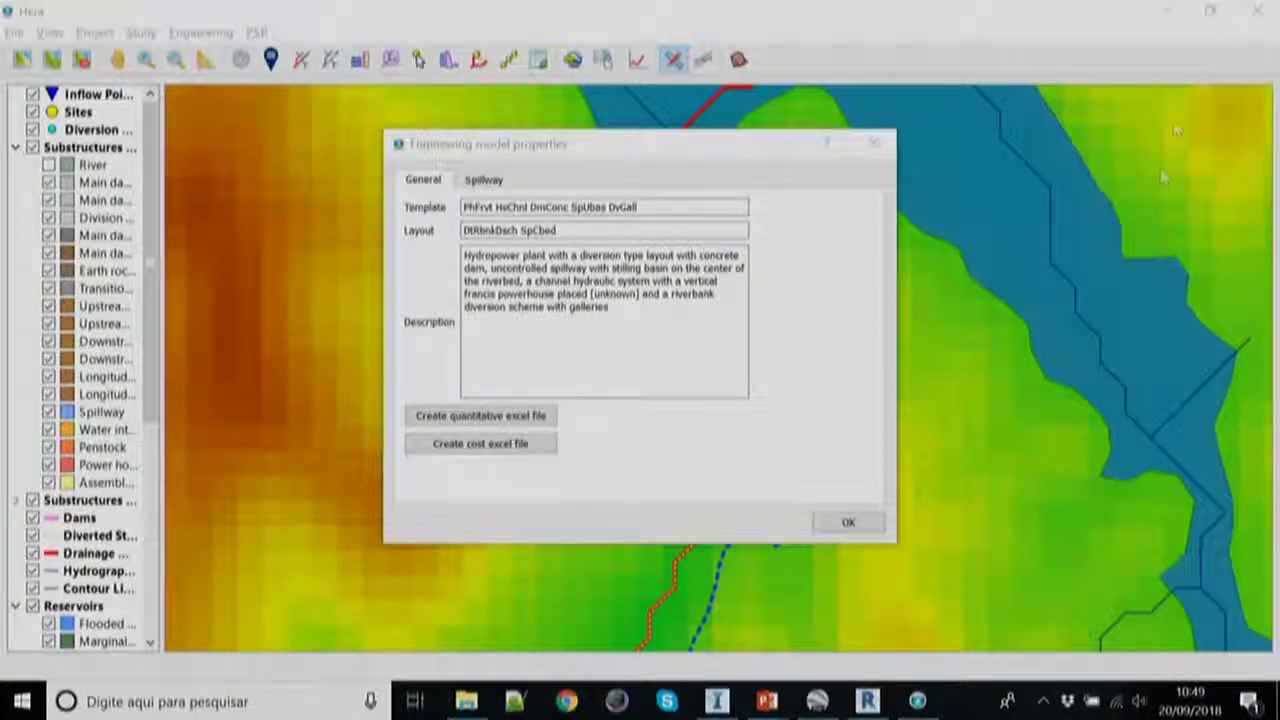
pyautogui.click(866, 528)
pyautogui.click(860, 526)
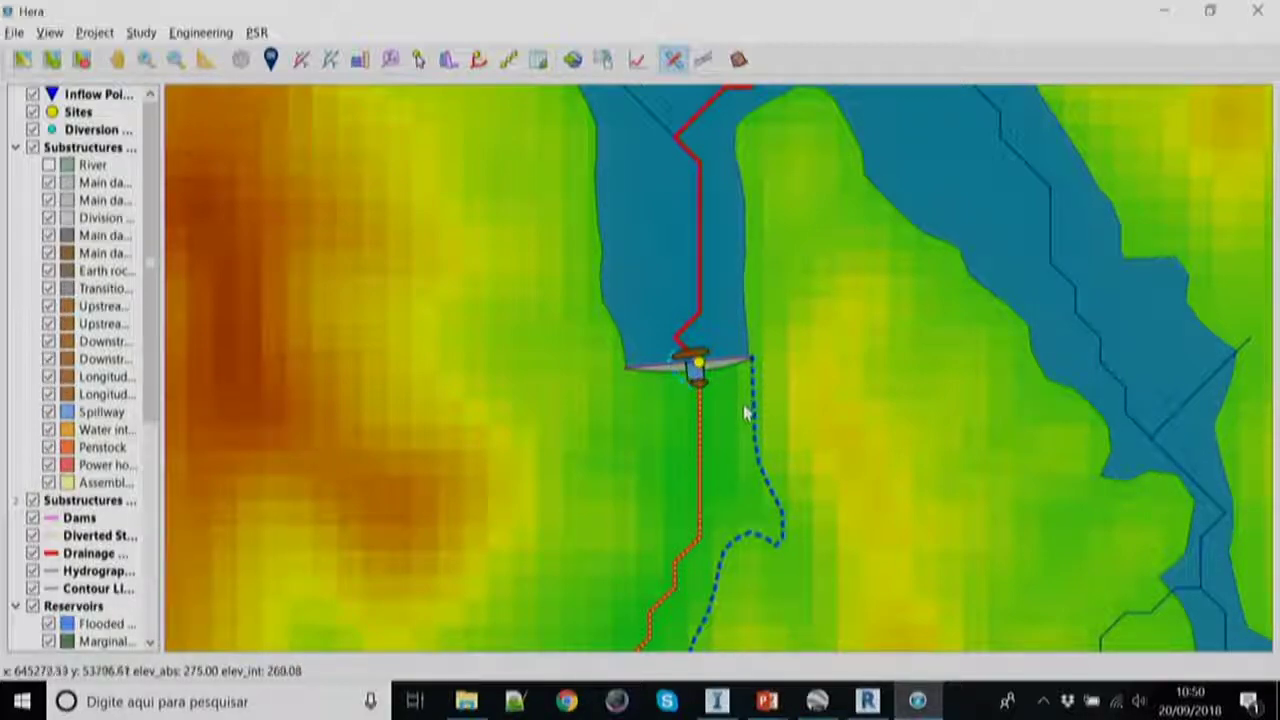
pyautogui.hotkey('alt', 'Tab')
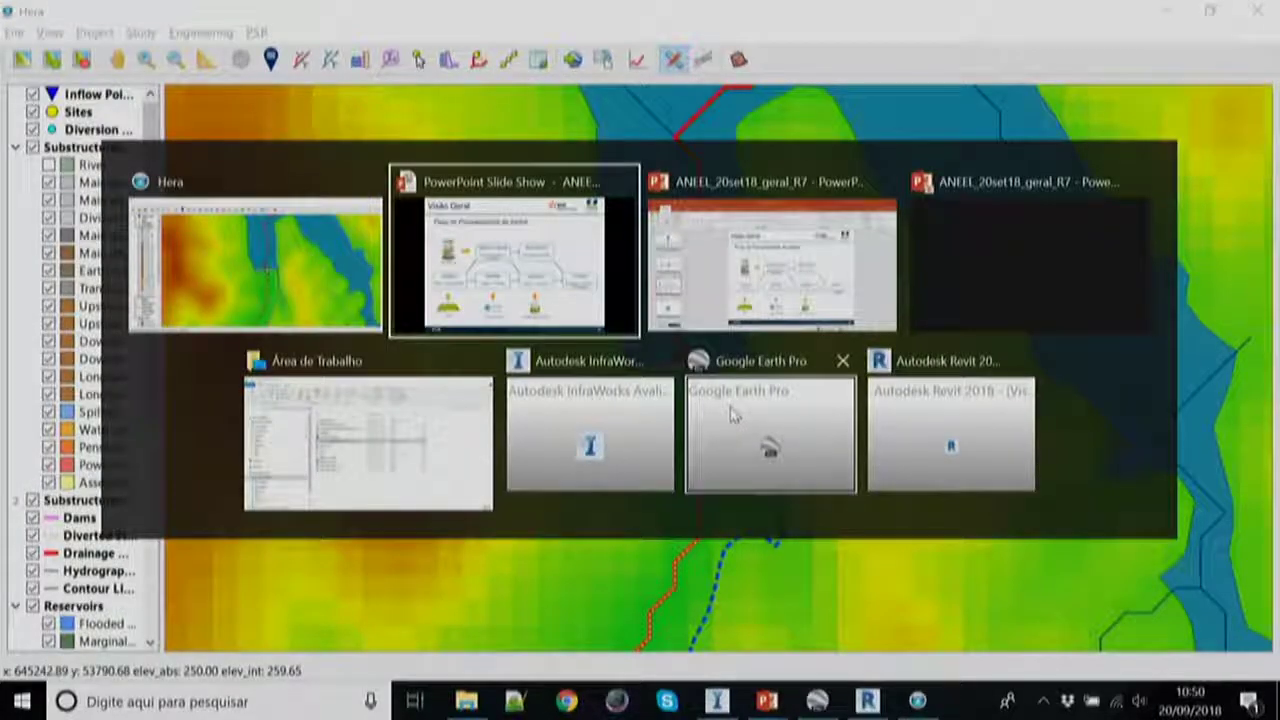
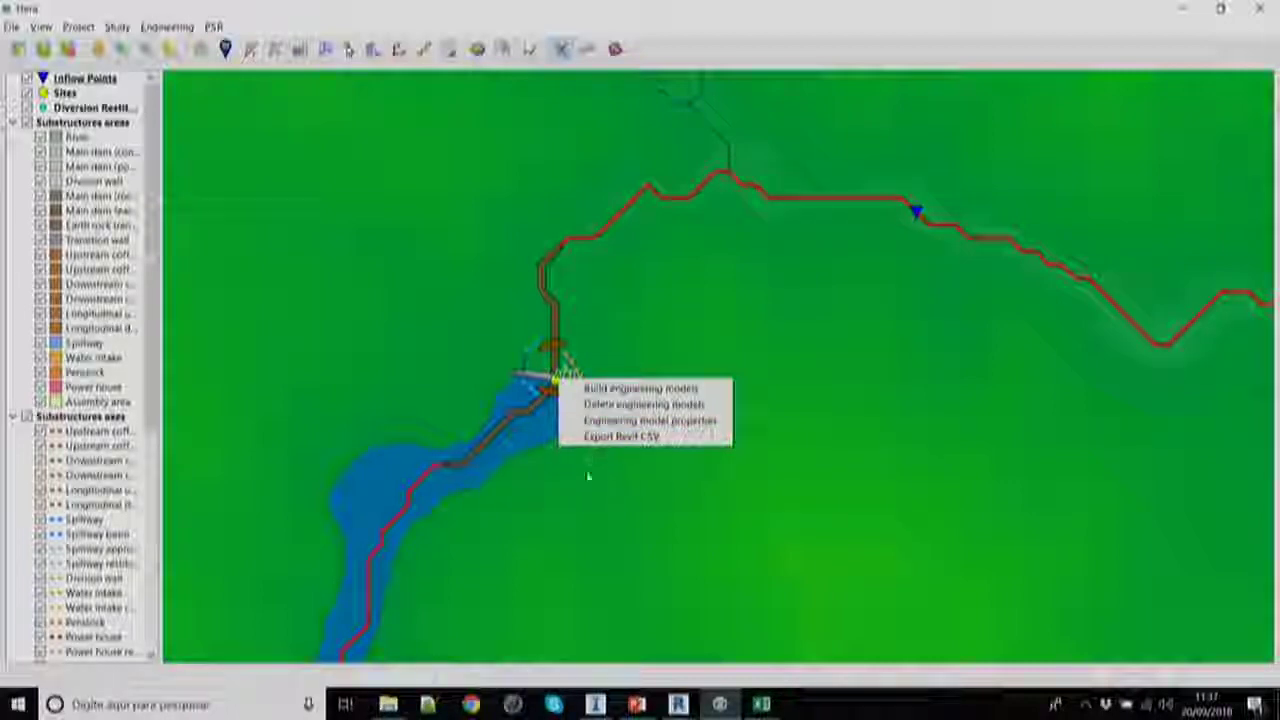
# - Switch to File Explorer and open the revit_files folder inside Temp on the local disk C
pyautogui.click(615, 437)
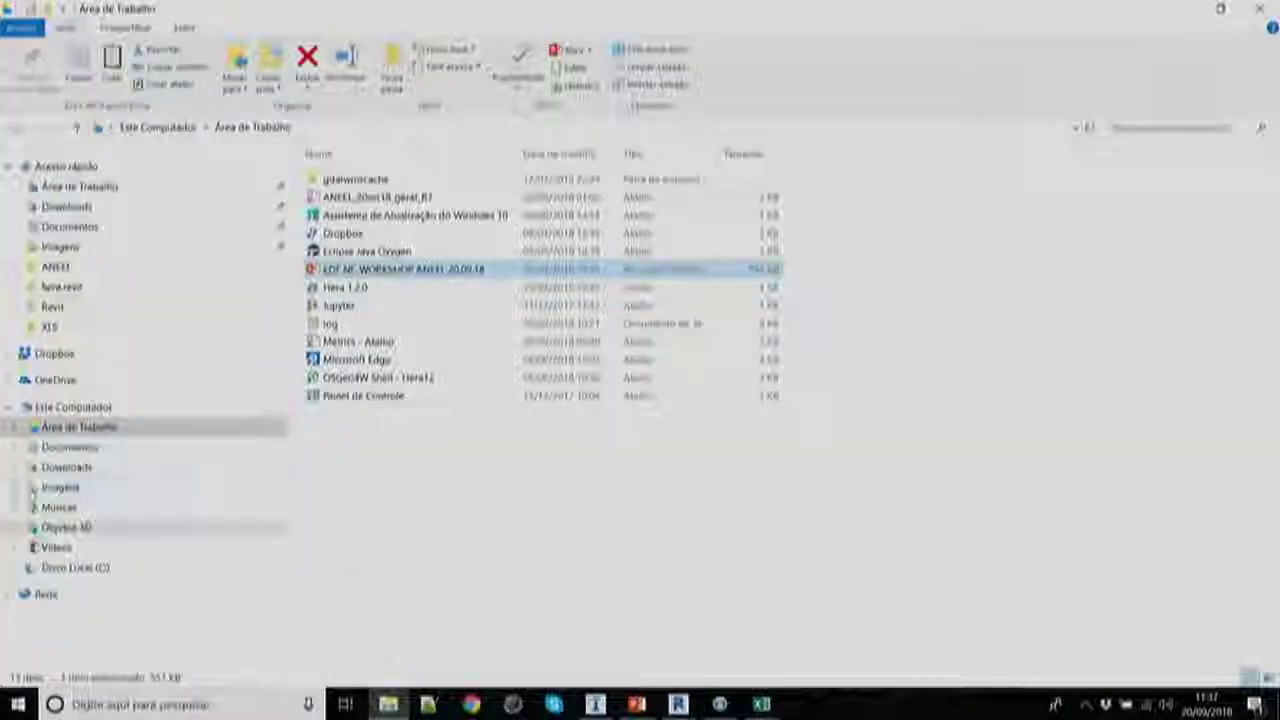
pyautogui.click(14, 567)
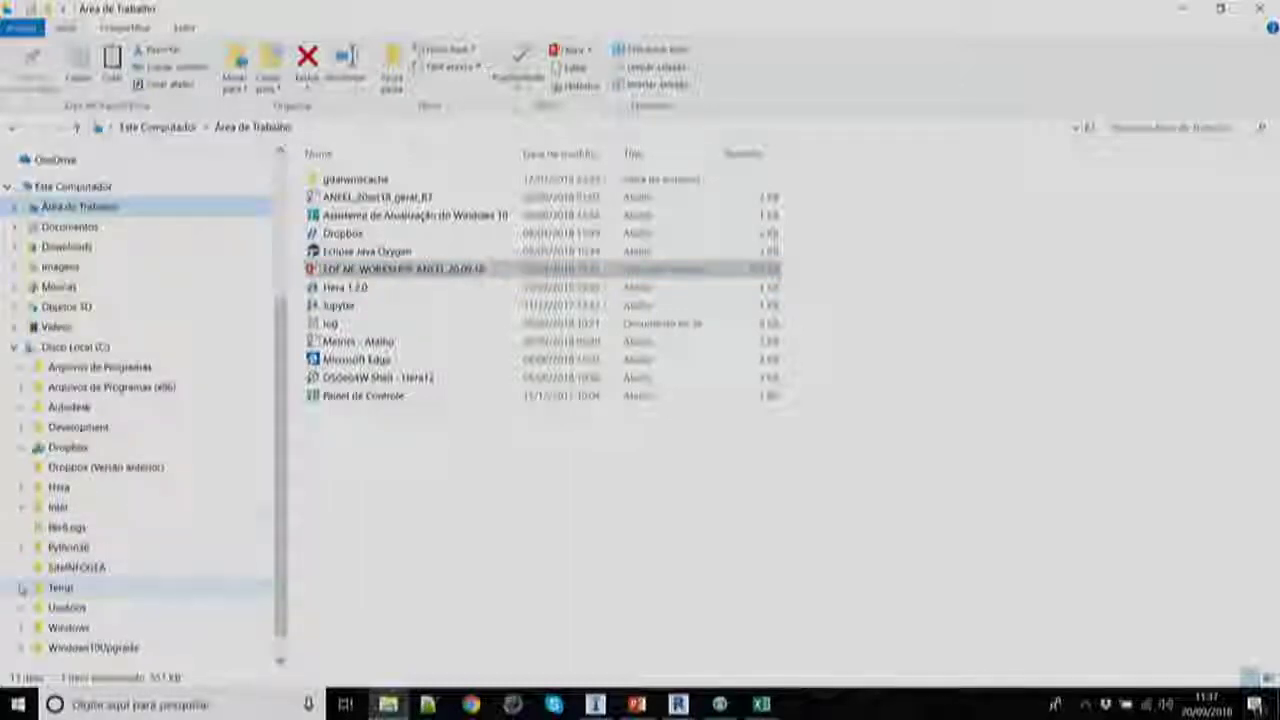
pyautogui.click(22, 587)
pyautogui.click(66, 556)
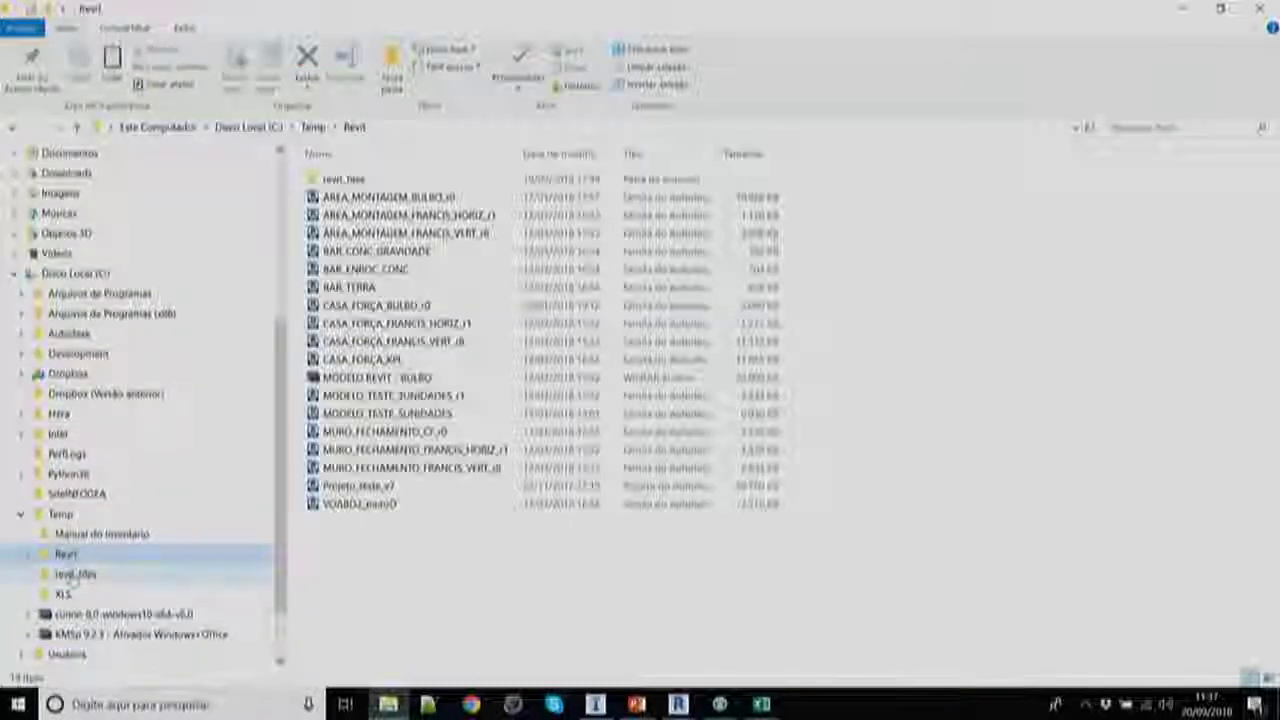
pyautogui.click(72, 574)
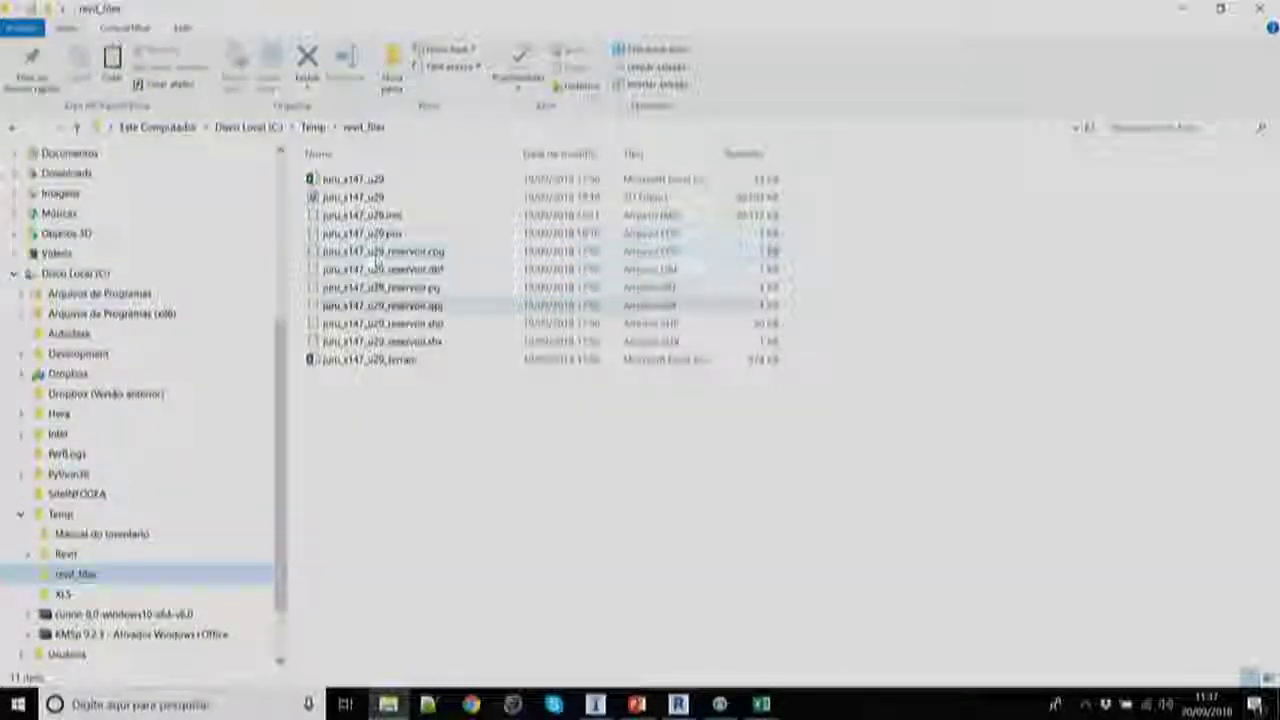
# - Open the juru_s147_u29 CSV file in Notepad++, review its exported parameter names and values, and minimize the editor
pyautogui.click(355, 182)
pyautogui.rightClick(357, 186)
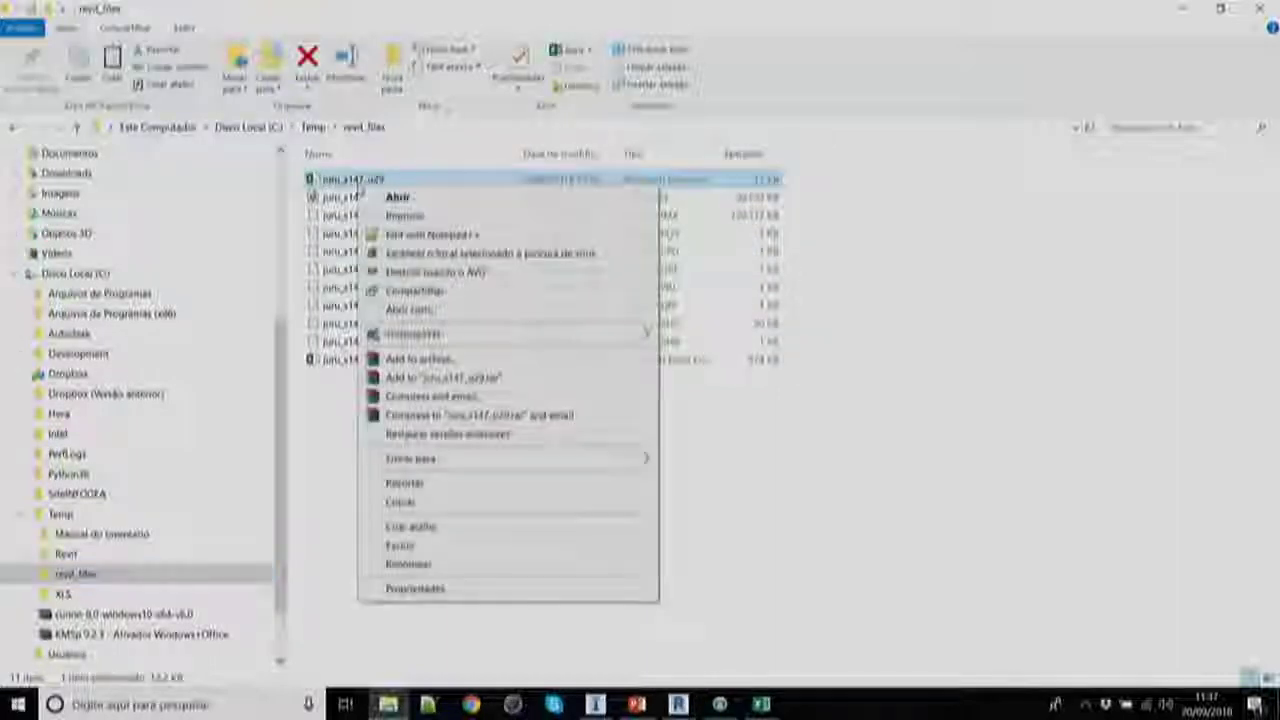
pyautogui.click(400, 214)
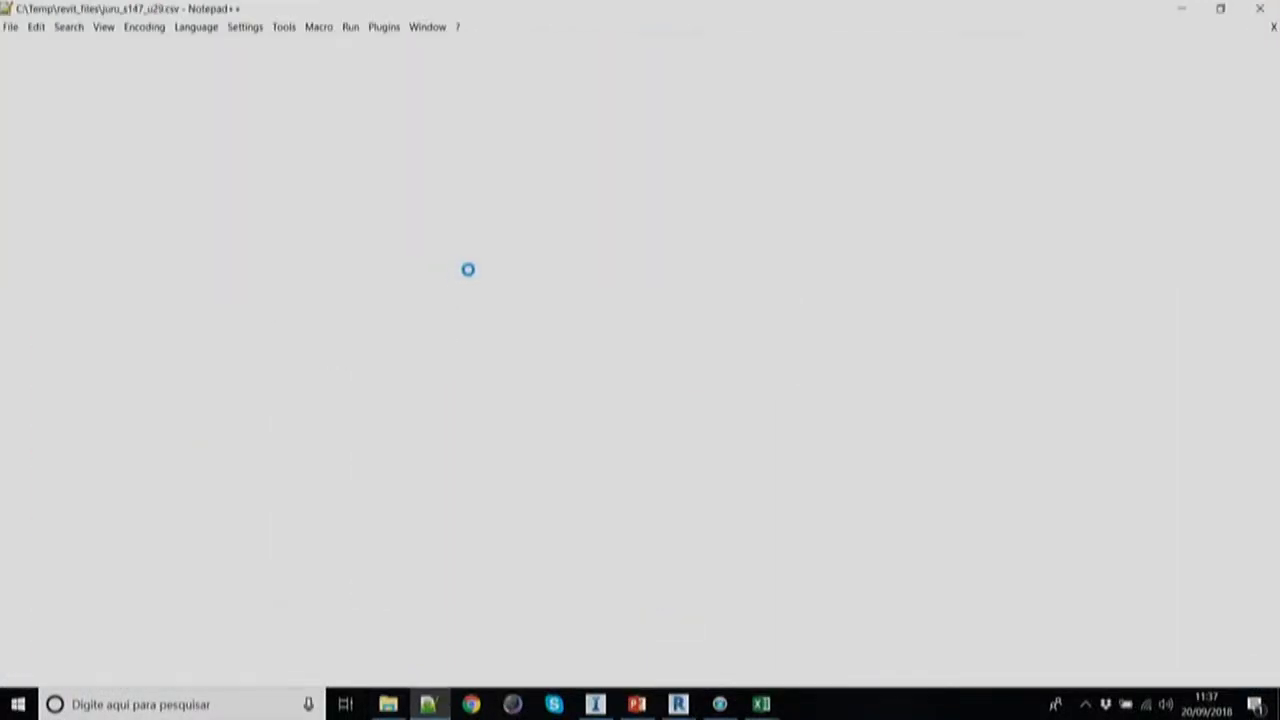
pyautogui.scroll(-10, 125, 270)
pyautogui.scroll(-9, 125, 270)
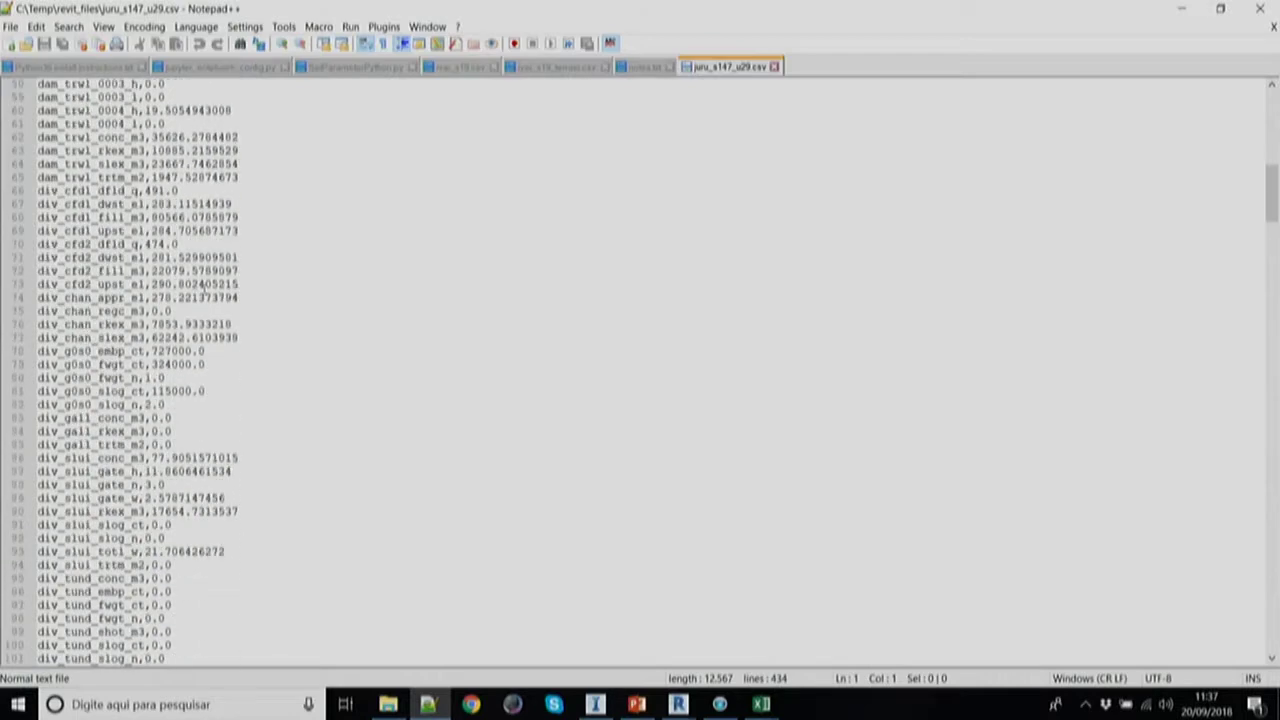
pyautogui.moveTo(1271, 194); pyautogui.dragTo(1271, 365)
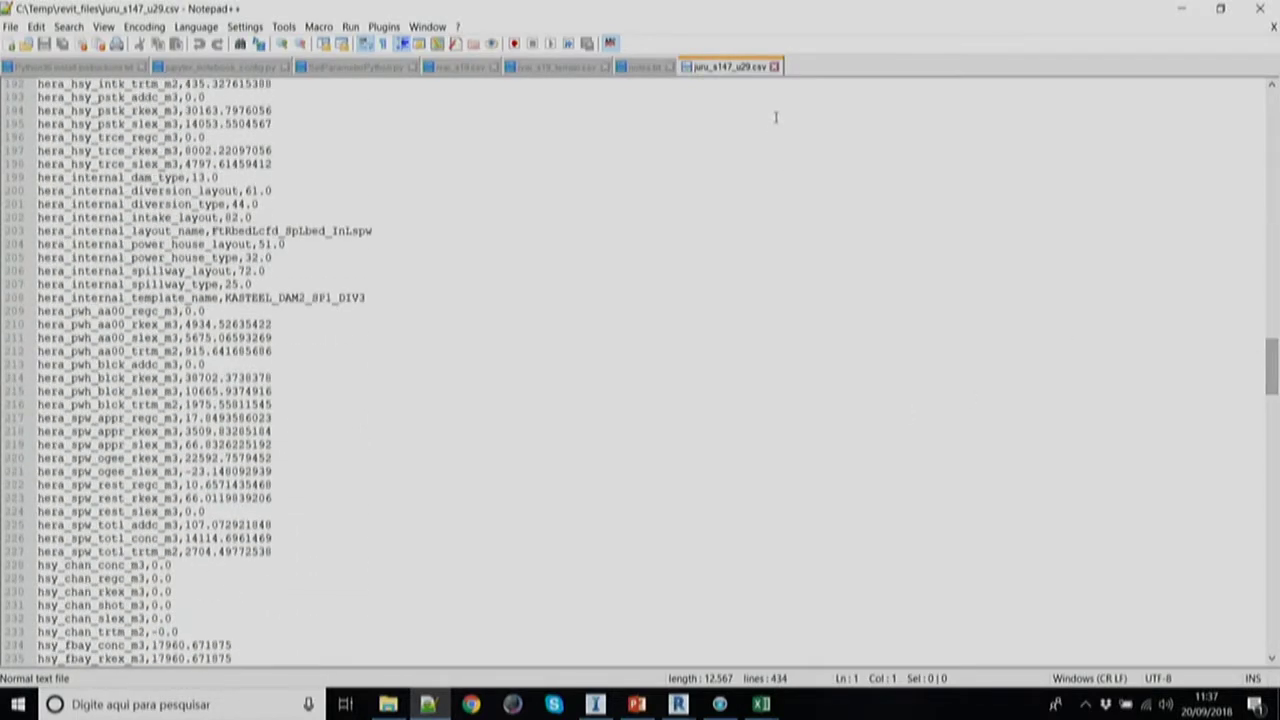
pyautogui.click(1181, 8)
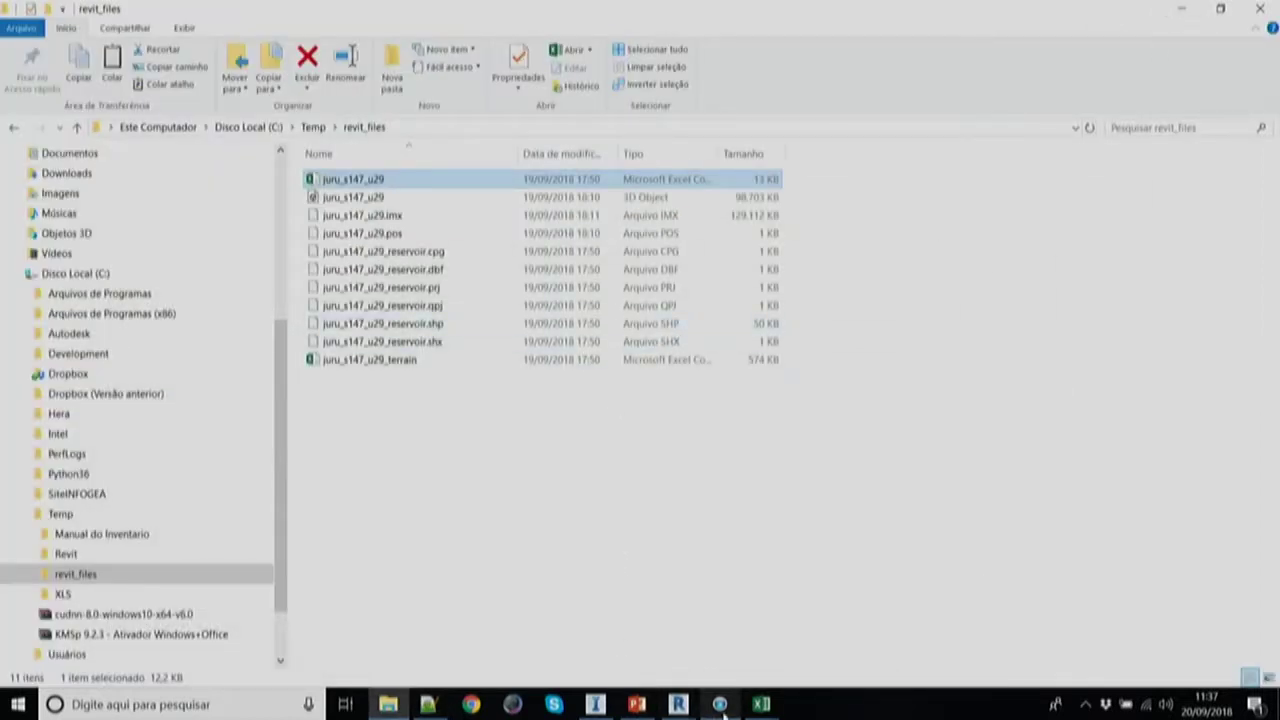
# - Switch to Revit, expand the PWH_FRVT_BLCK family in the project browser and select its type
pyautogui.click(678, 704)
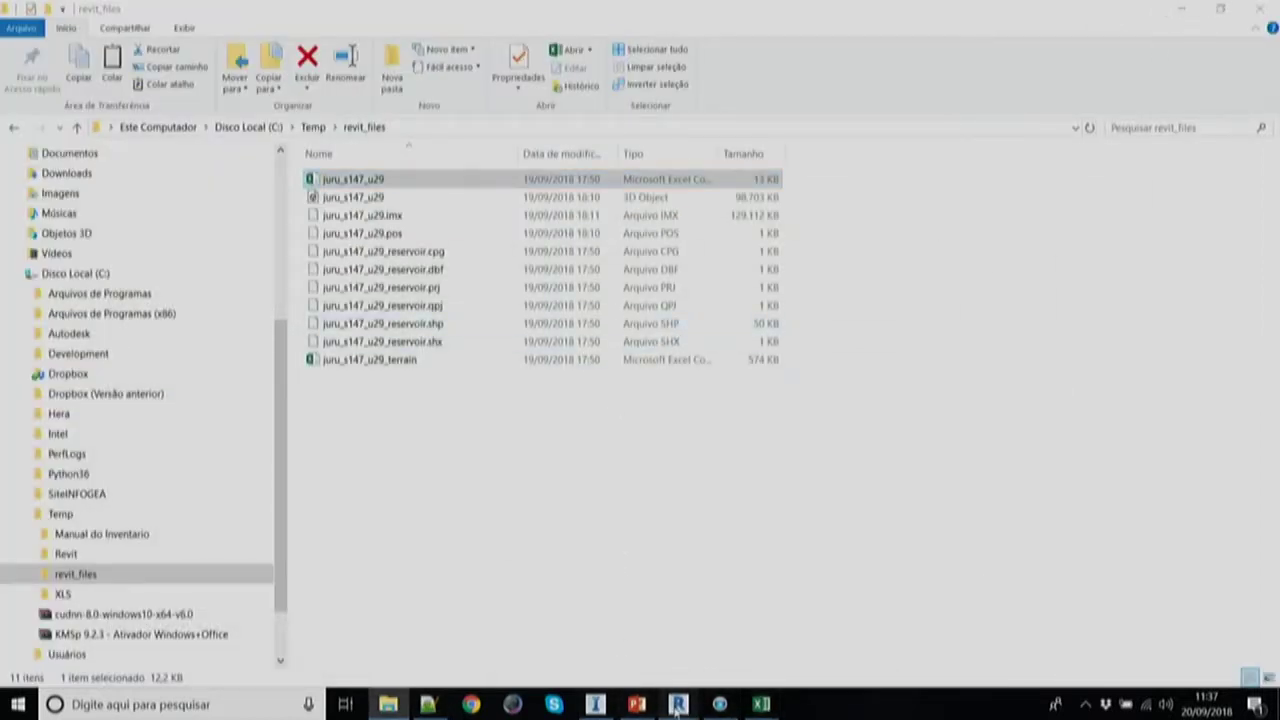
pyautogui.click(731, 657)
pyautogui.moveTo(301, 579)
pyautogui.mouseDown()
pyautogui.moveTo(301, 590)
pyautogui.moveTo(300, 566)
pyautogui.mouseUp()
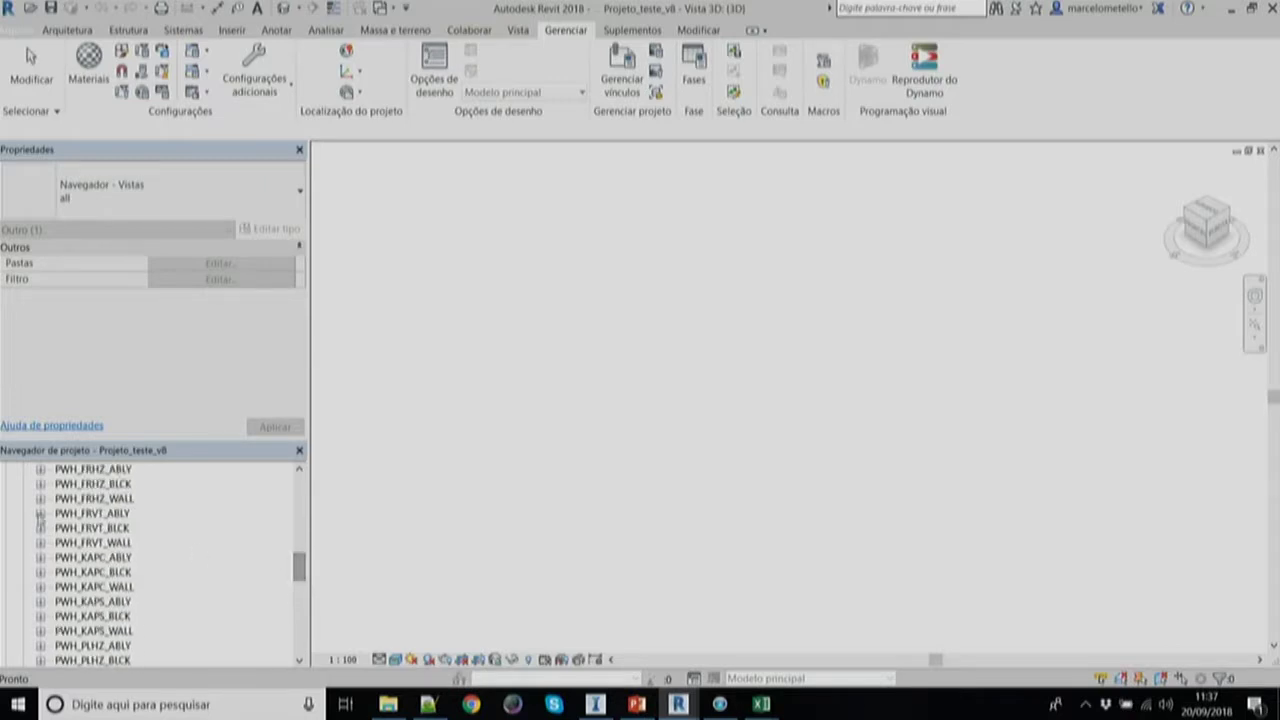
pyautogui.click(57, 529)
pyautogui.click(41, 529)
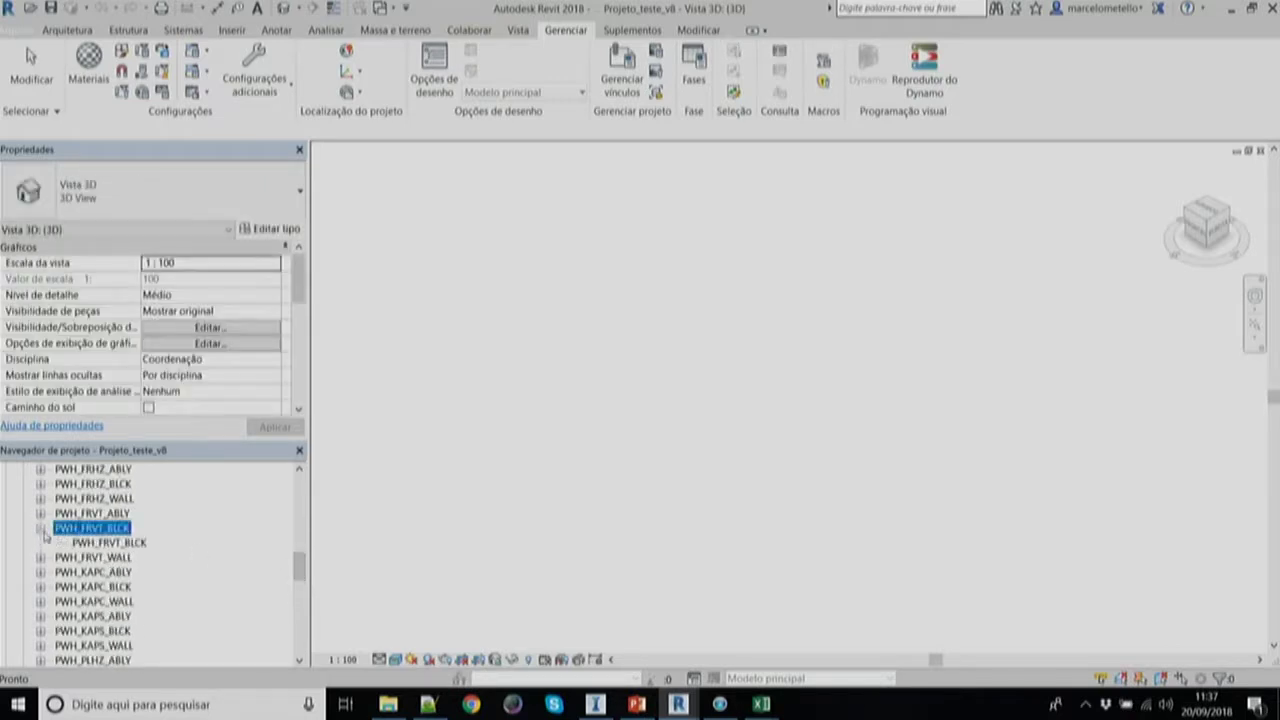
pyautogui.click(100, 542)
# - Place one instance of the PWH_FRVT_BLCK powerhouse block in the empty 3D view and end the placement
pyautogui.rightClick(87, 546)
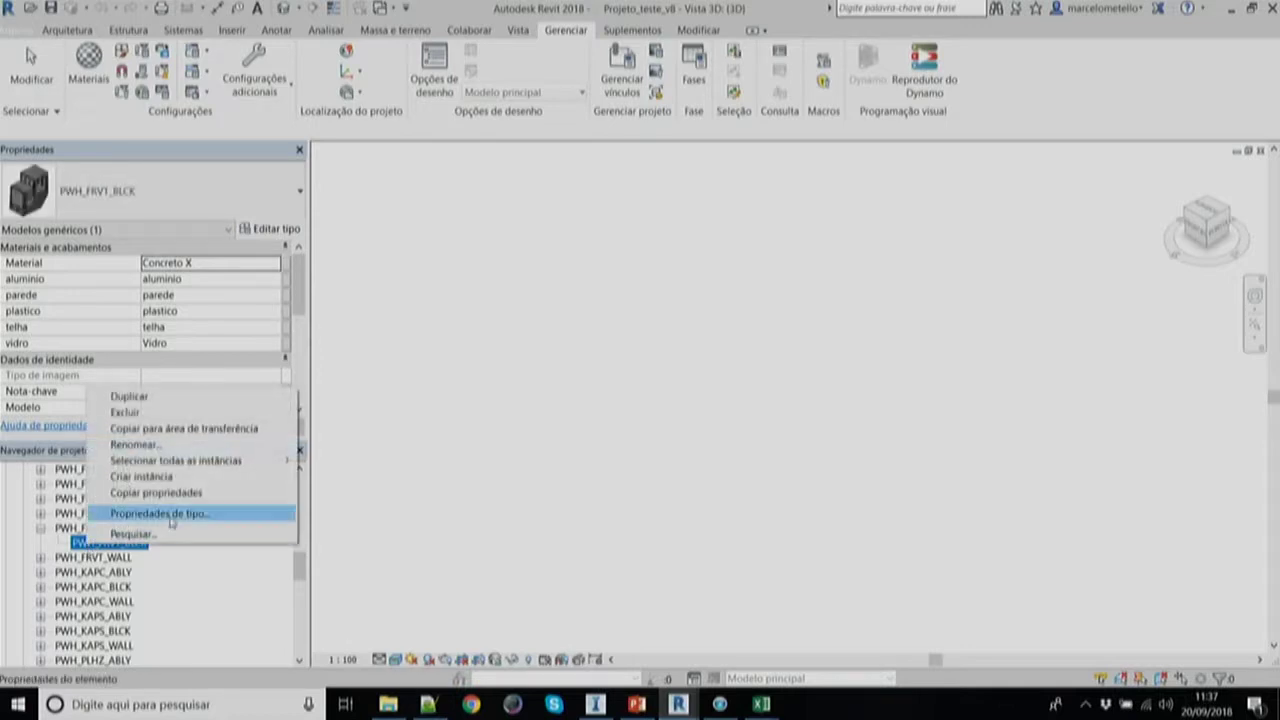
pyautogui.press('Escape')
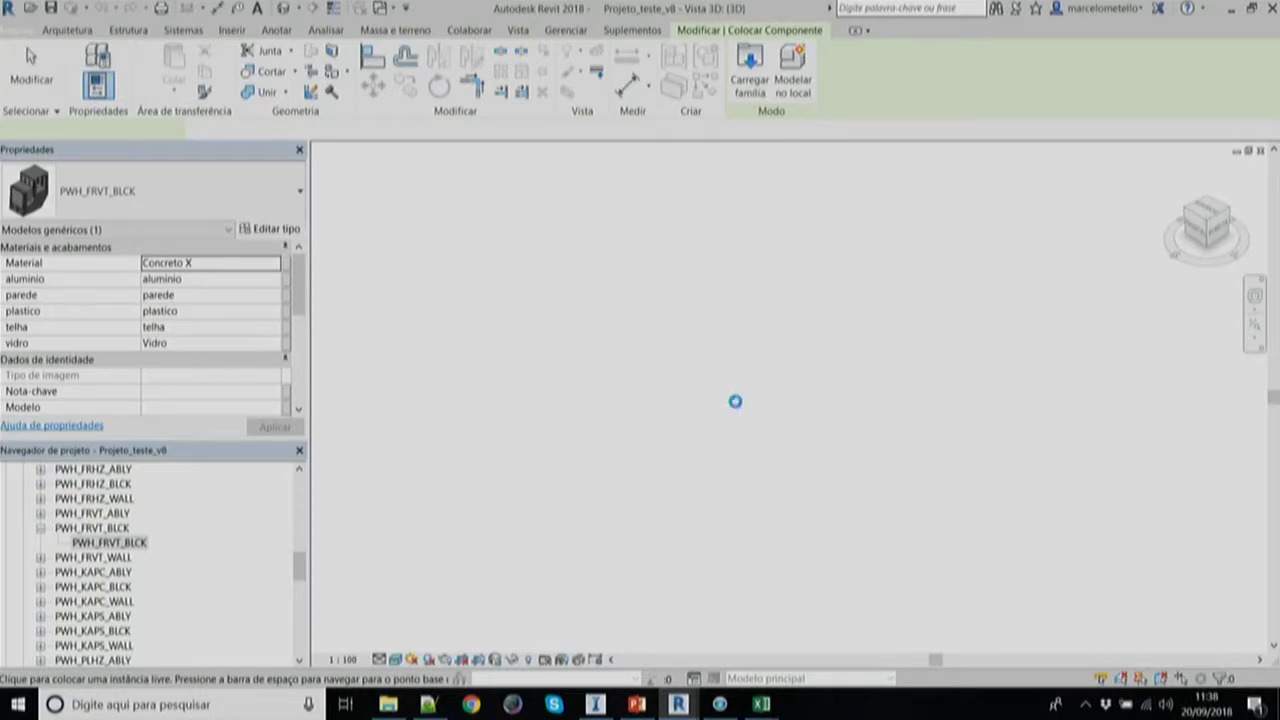
pyautogui.click(717, 380)
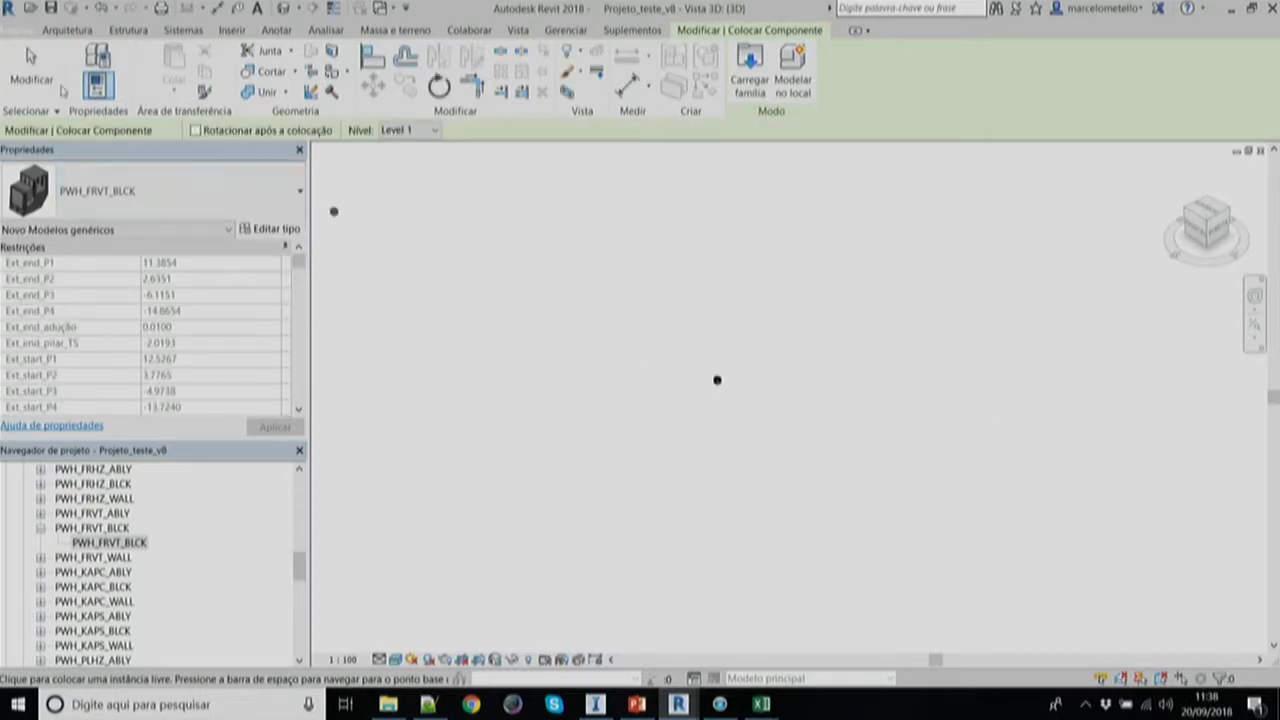
pyautogui.click(55, 85)
# - Select the placed powerhouse block, review its dimension parameters and open the pwh_strc_deck_el value
pyautogui.scroll(5, 722, 400)
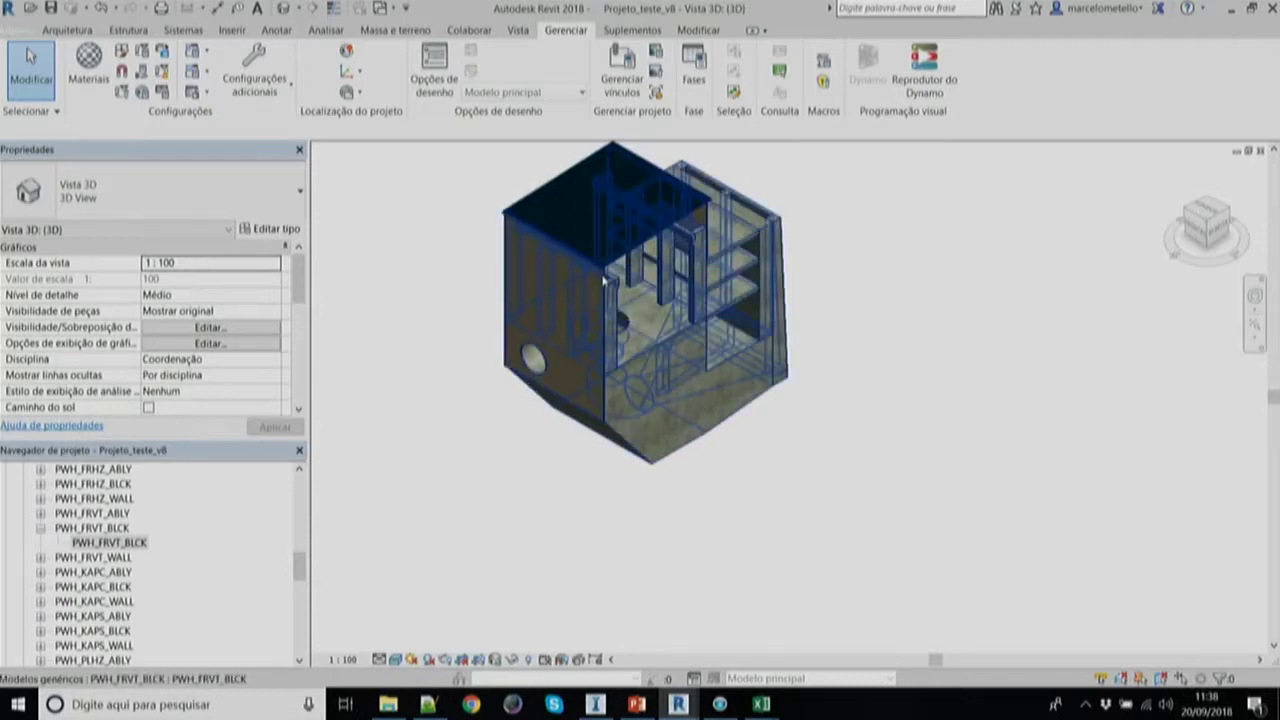
pyautogui.moveTo(603, 283); pyautogui.dragTo(736, 390)
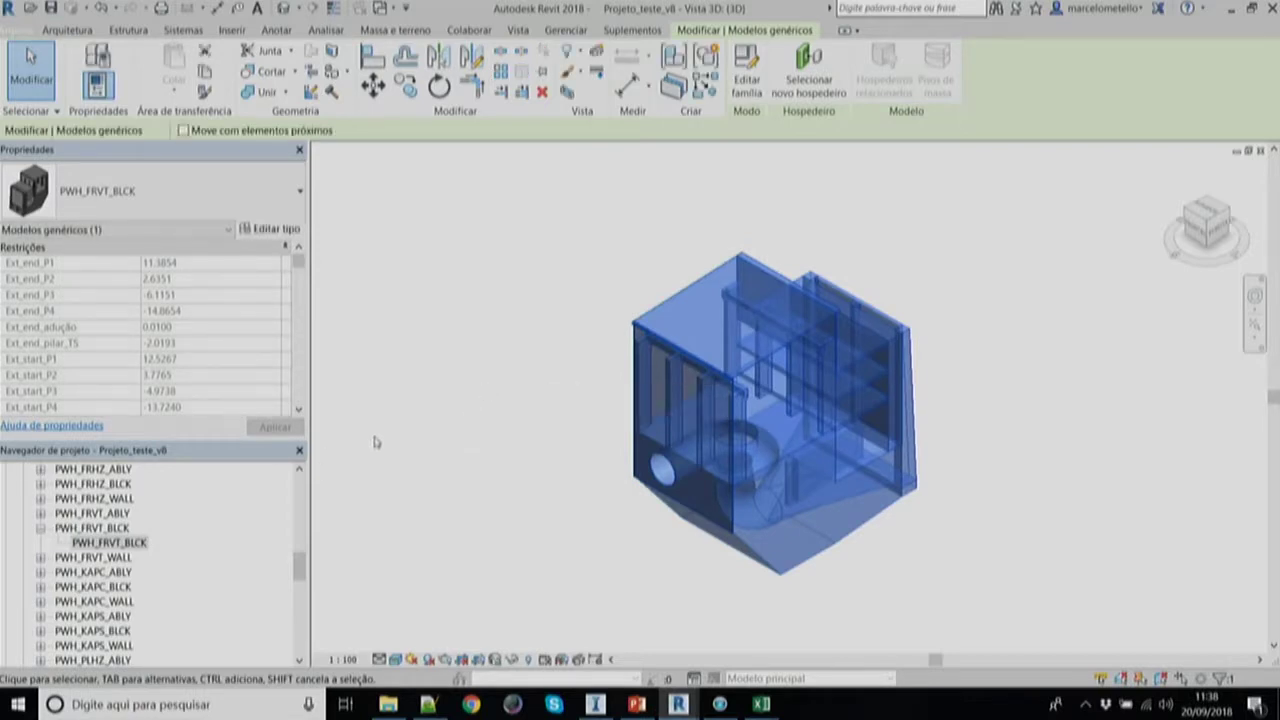
pyautogui.scroll(-10, 289, 330)
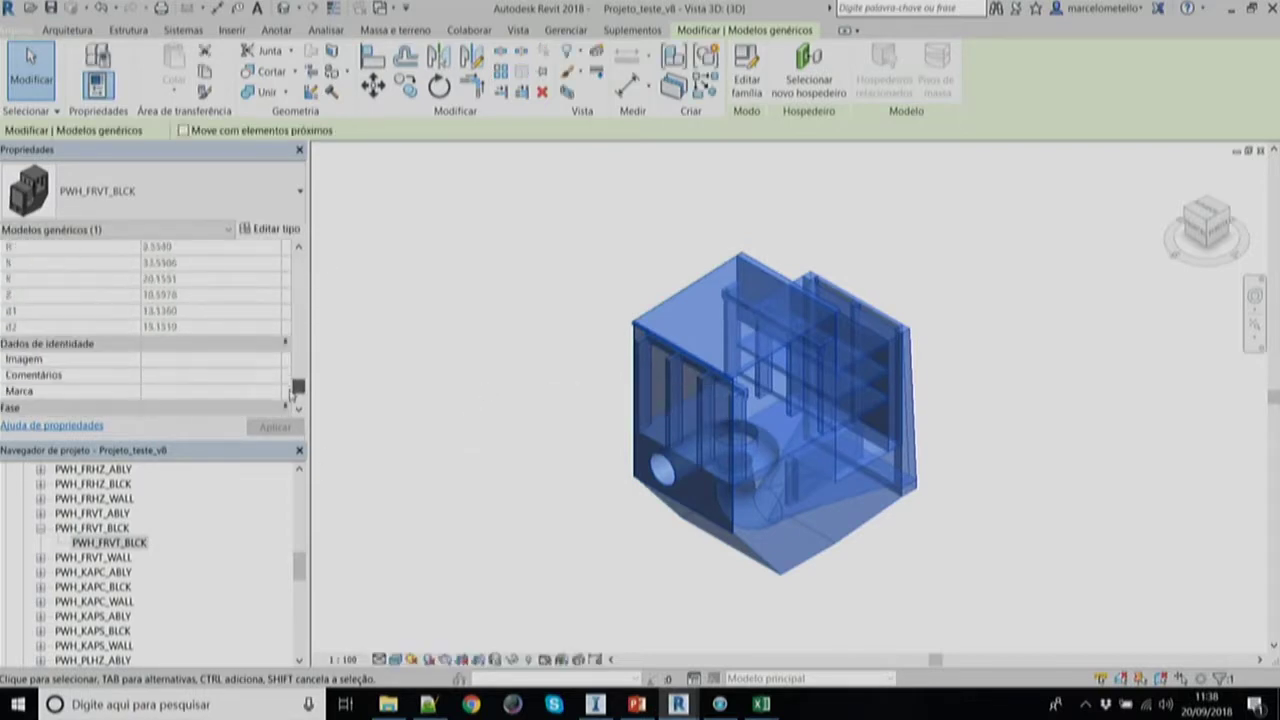
pyautogui.moveTo(290, 400); pyautogui.dragTo(291, 369)
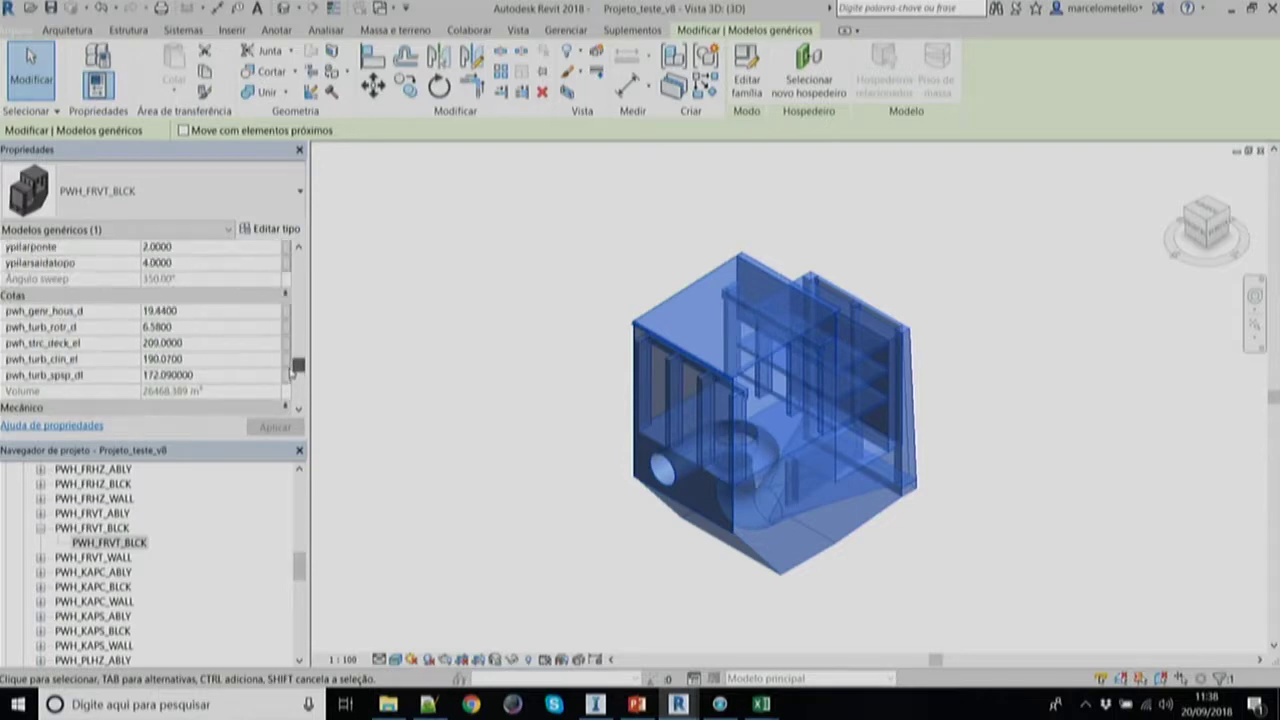
pyautogui.click(191, 360)
pyautogui.click(195, 343)
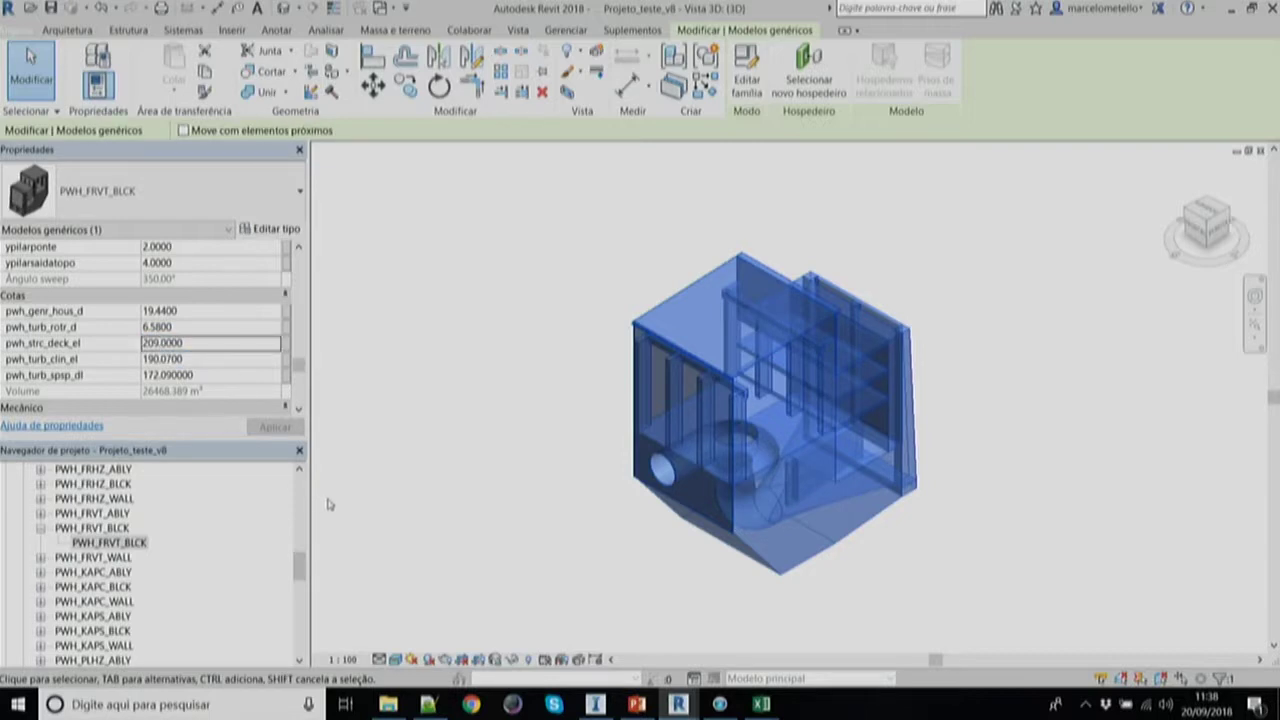
# - Set the powerhouse block's pwh_strc_deck_el to 250 and pwh_genr_hous_d to 50, then deselect the block
pyautogui.doubleClick(196, 345)
pyautogui.write('25')
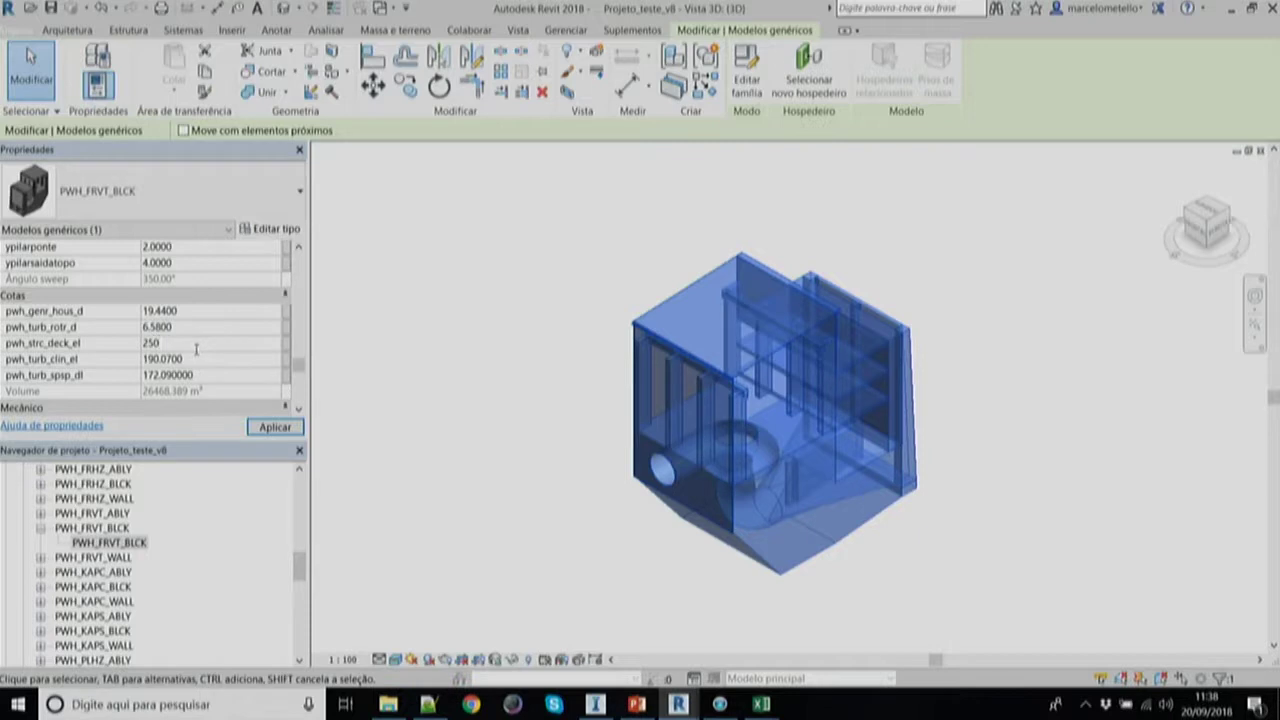
pyautogui.write('0')
pyautogui.press('Return')
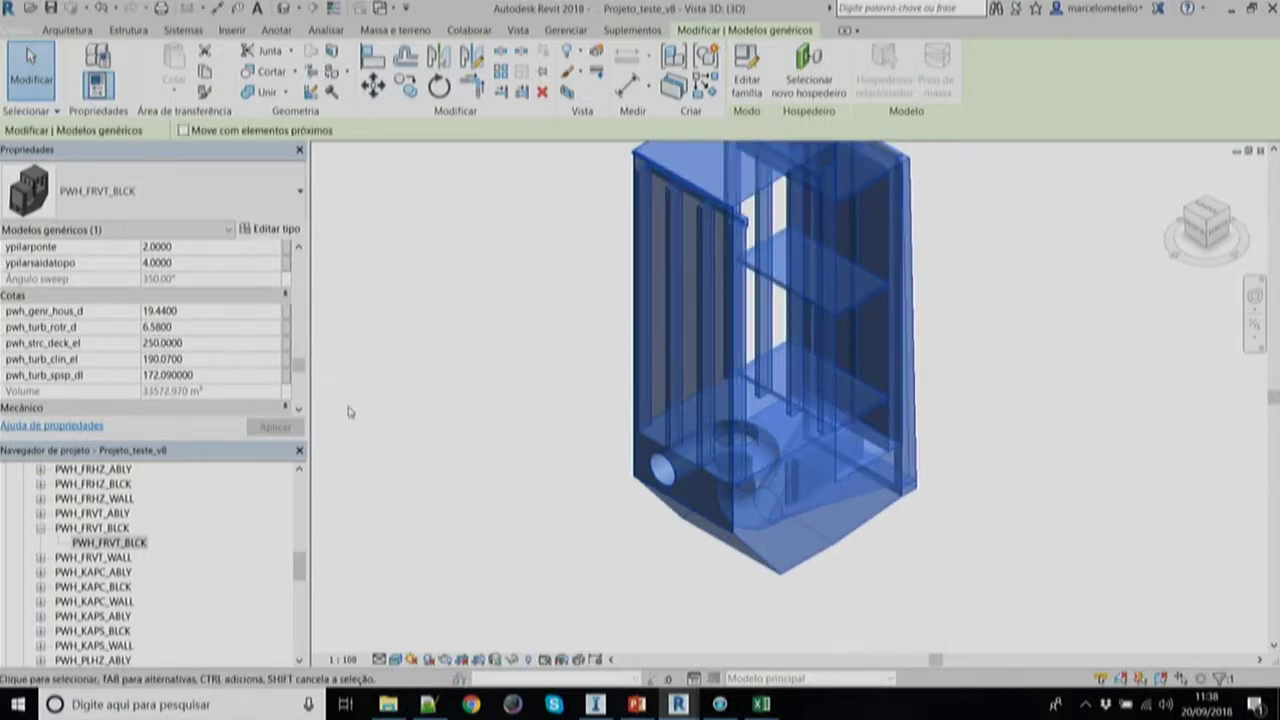
pyautogui.doubleClick(182, 314)
pyautogui.write('50')
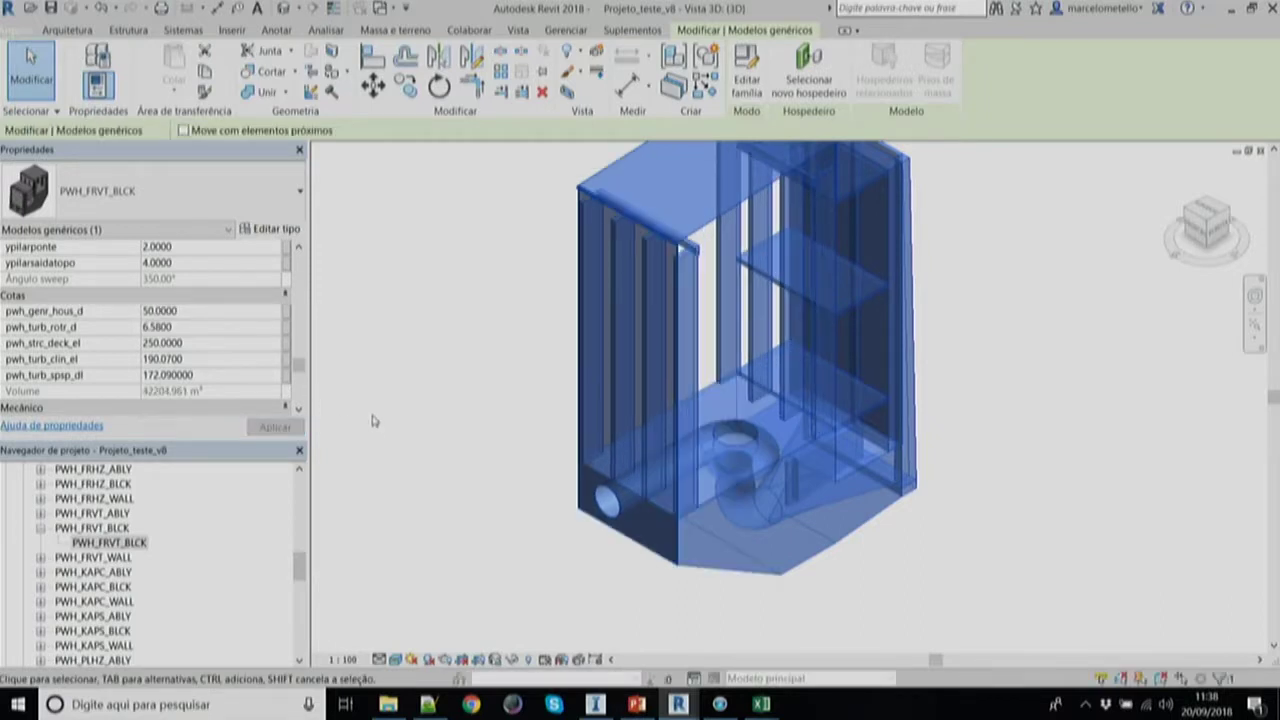
pyautogui.click(468, 418)
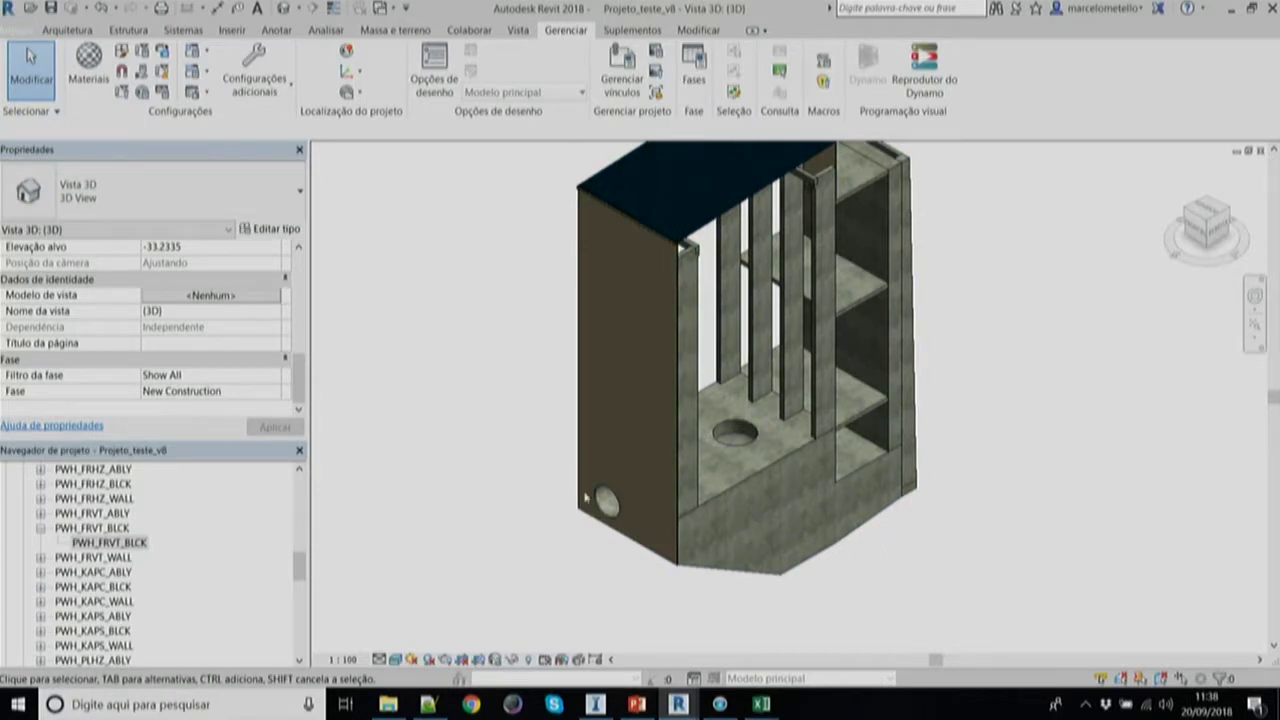
# - Delete the powerhouse block from the 3D view and switch to the Dynamo window
pyautogui.click(670, 500)
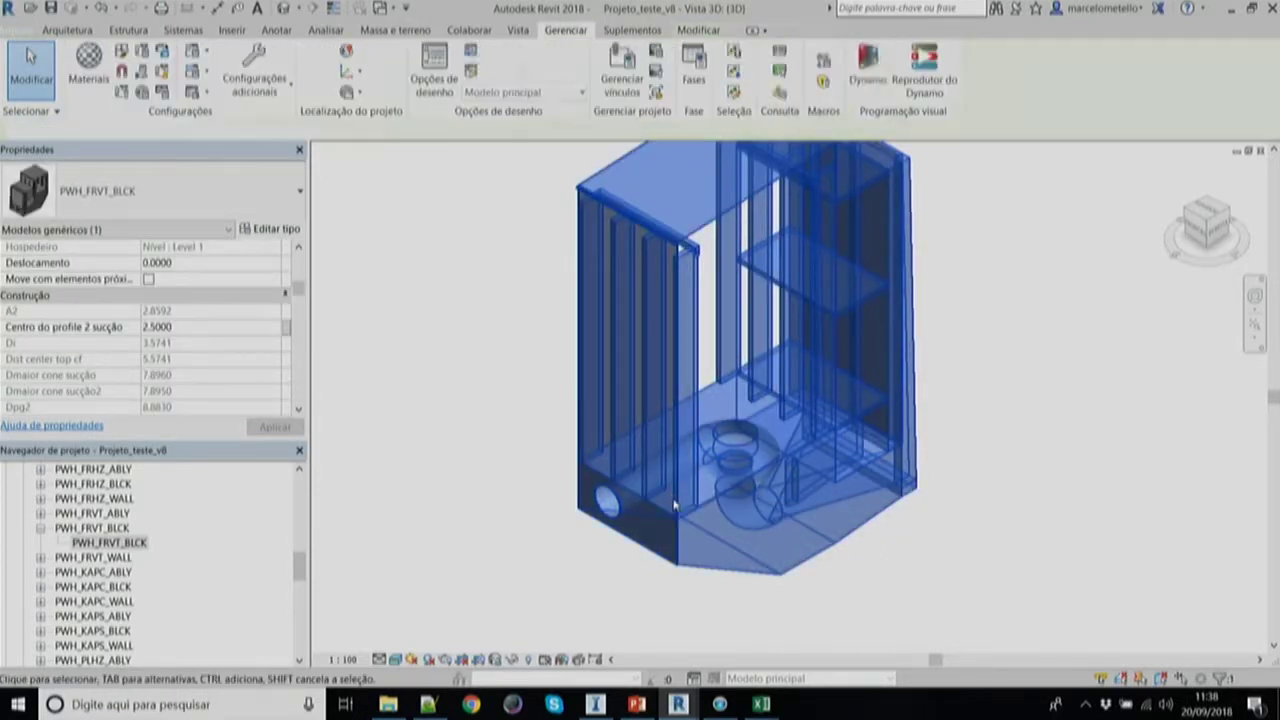
pyautogui.press('Delete')
pyautogui.moveTo(670, 695)
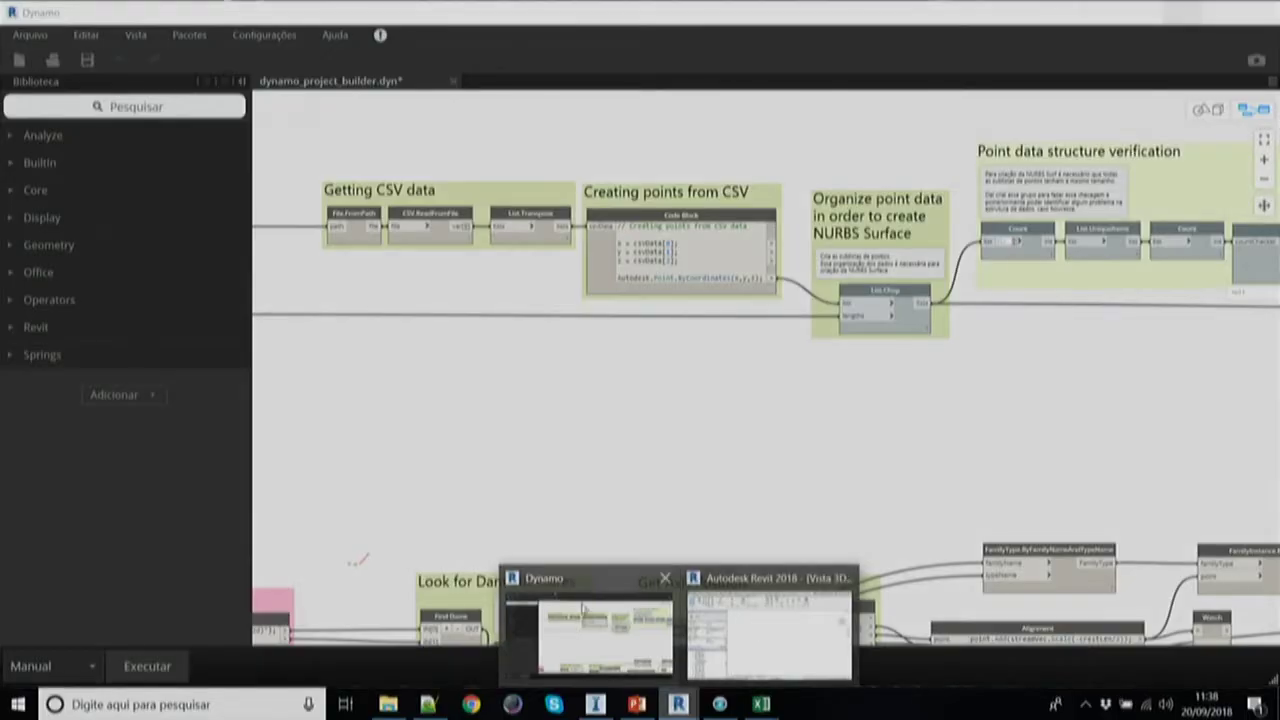
pyautogui.click(585, 610)
# - Review the dynamo_project_builder graph and the Terrain File Parameters group, including file selection for Terrain File Path, keeping the juru_s147_u29_terrain.csv file
pyautogui.scroll(-8, 966, 432)
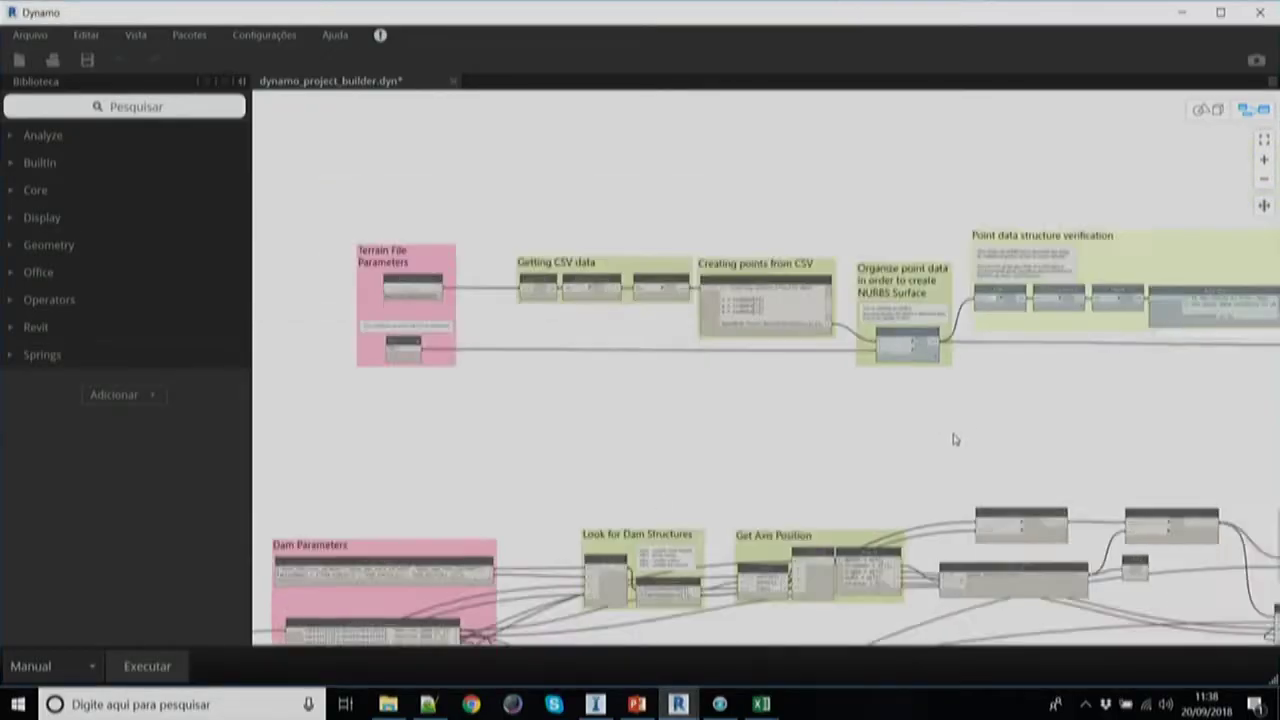
pyautogui.click(1264, 205)
pyautogui.moveTo(1093, 249); pyautogui.dragTo(1037, 160)
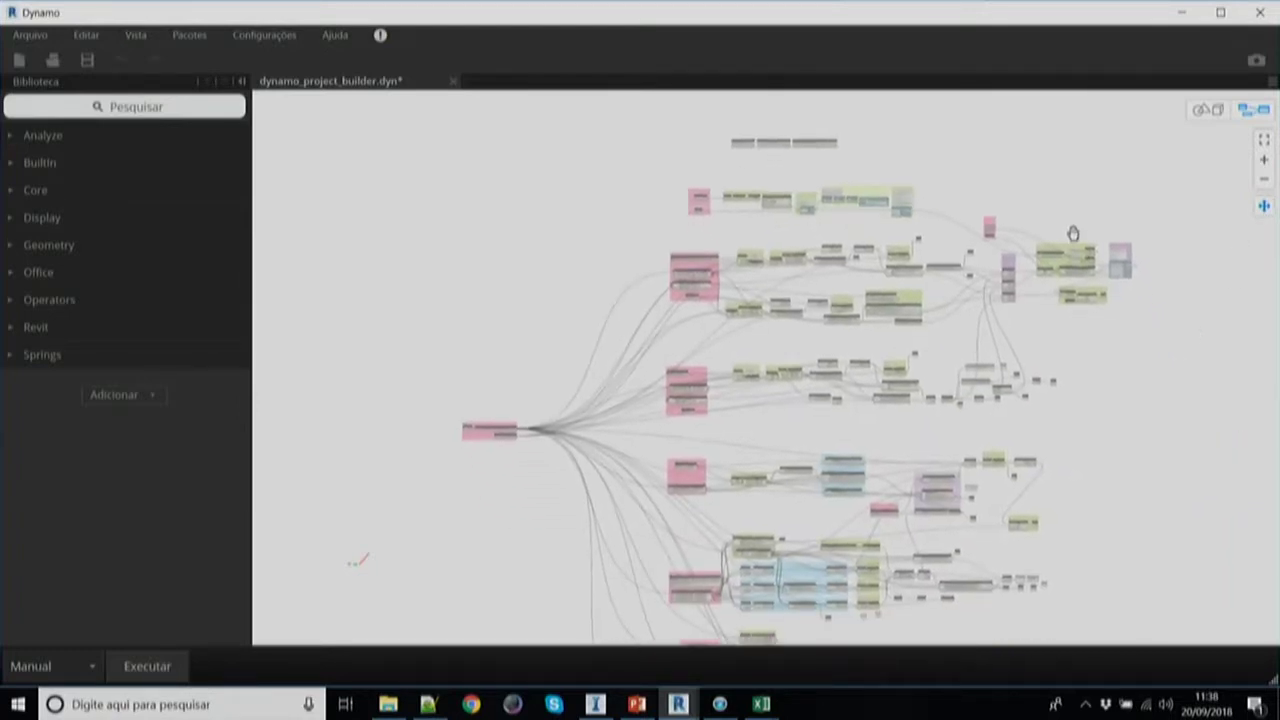
pyautogui.scroll(5, 830, 303)
pyautogui.moveTo(846, 280); pyautogui.dragTo(766, 345)
pyautogui.scroll(2, 766, 345)
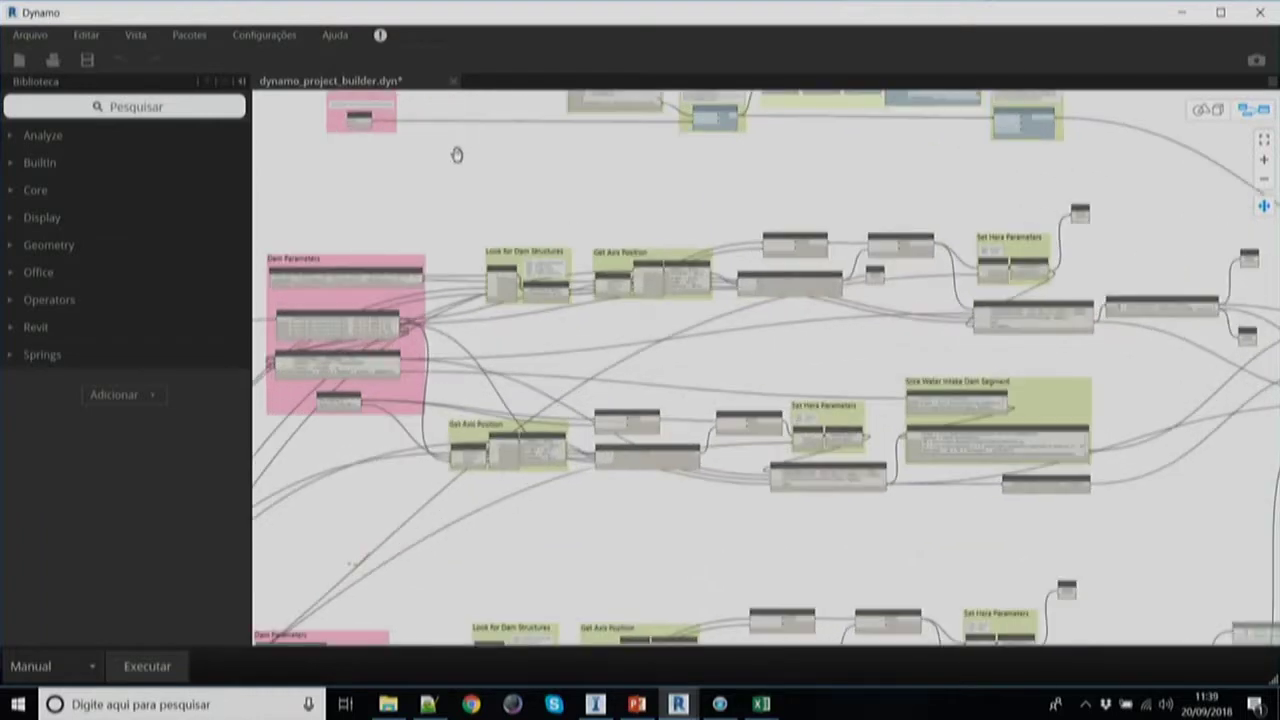
pyautogui.scroll(2, 757, 277)
pyautogui.scroll(3, 734, 262)
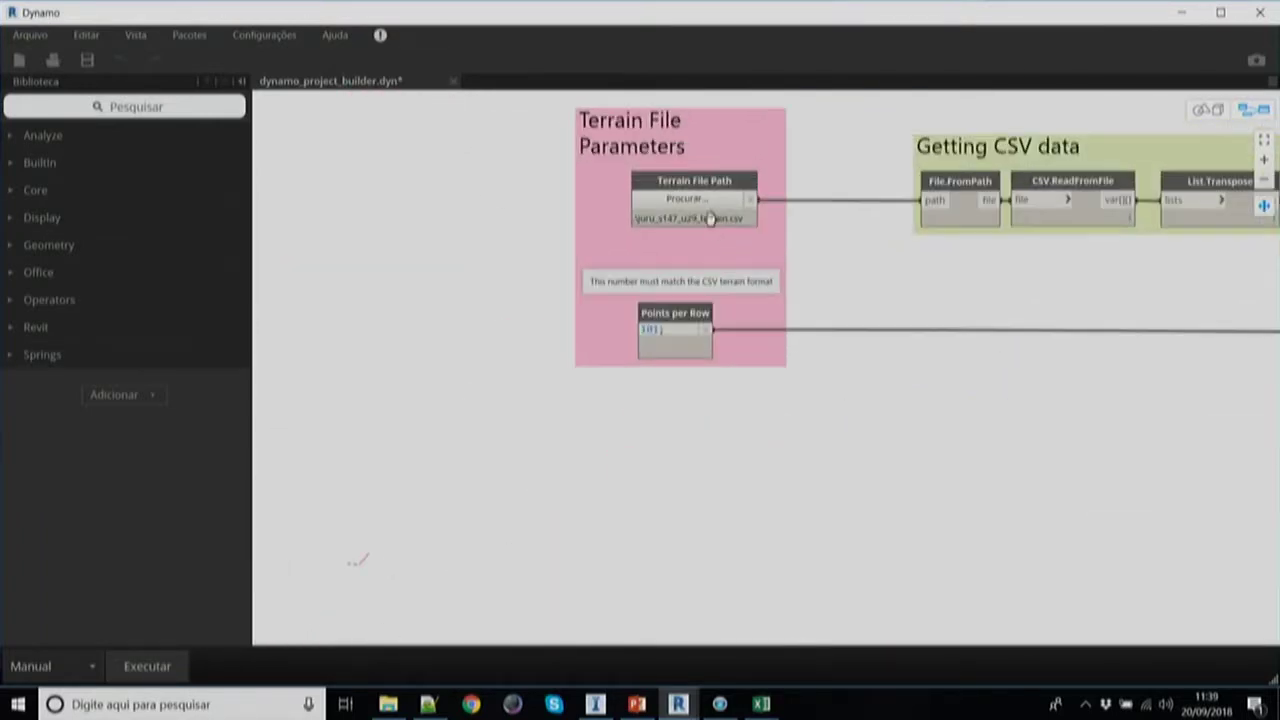
pyautogui.click(692, 203)
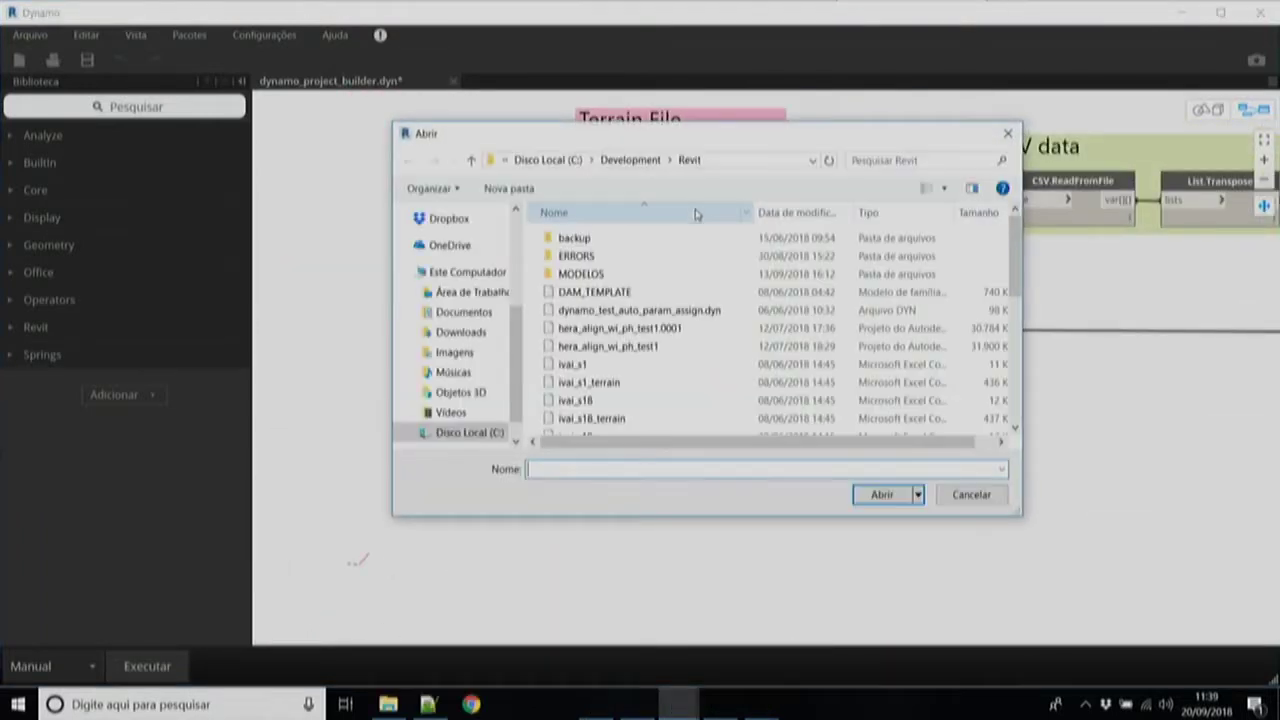
pyautogui.click(978, 500)
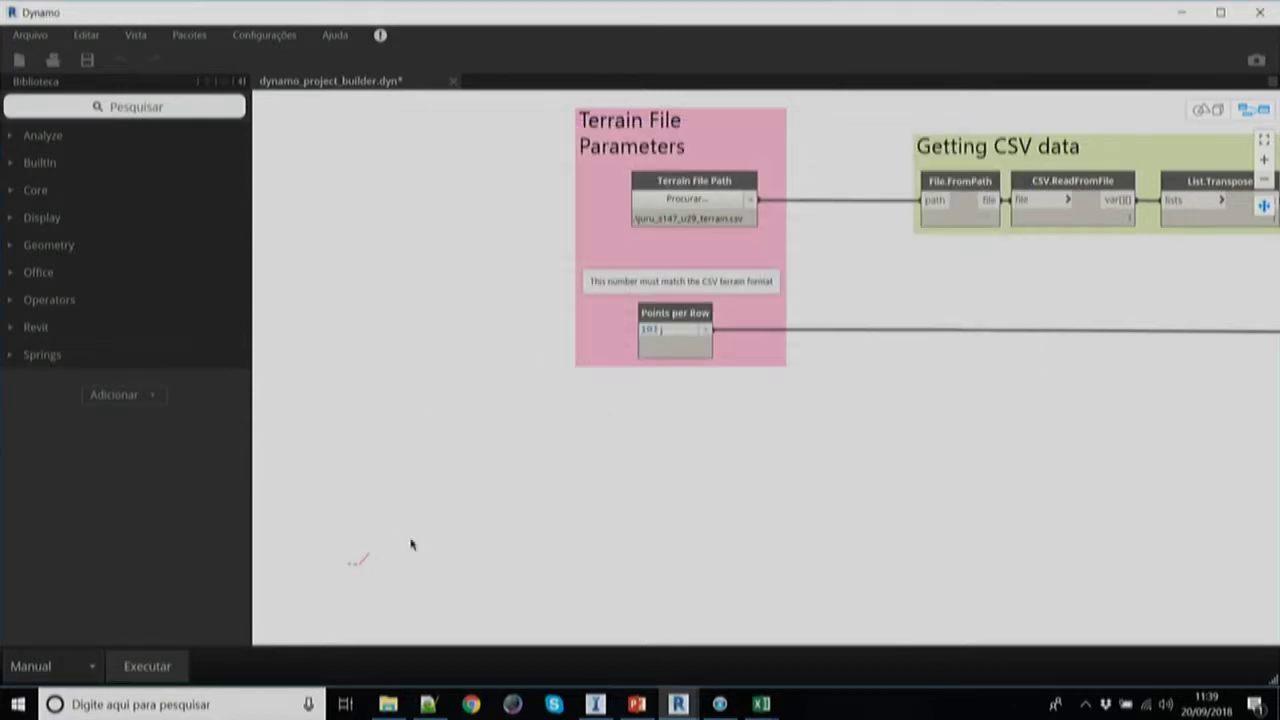
# - Run the dynamo_project_builder graph, check its geometry preview in Dynamo and return to the Revit 3D view
pyautogui.click(163, 670)
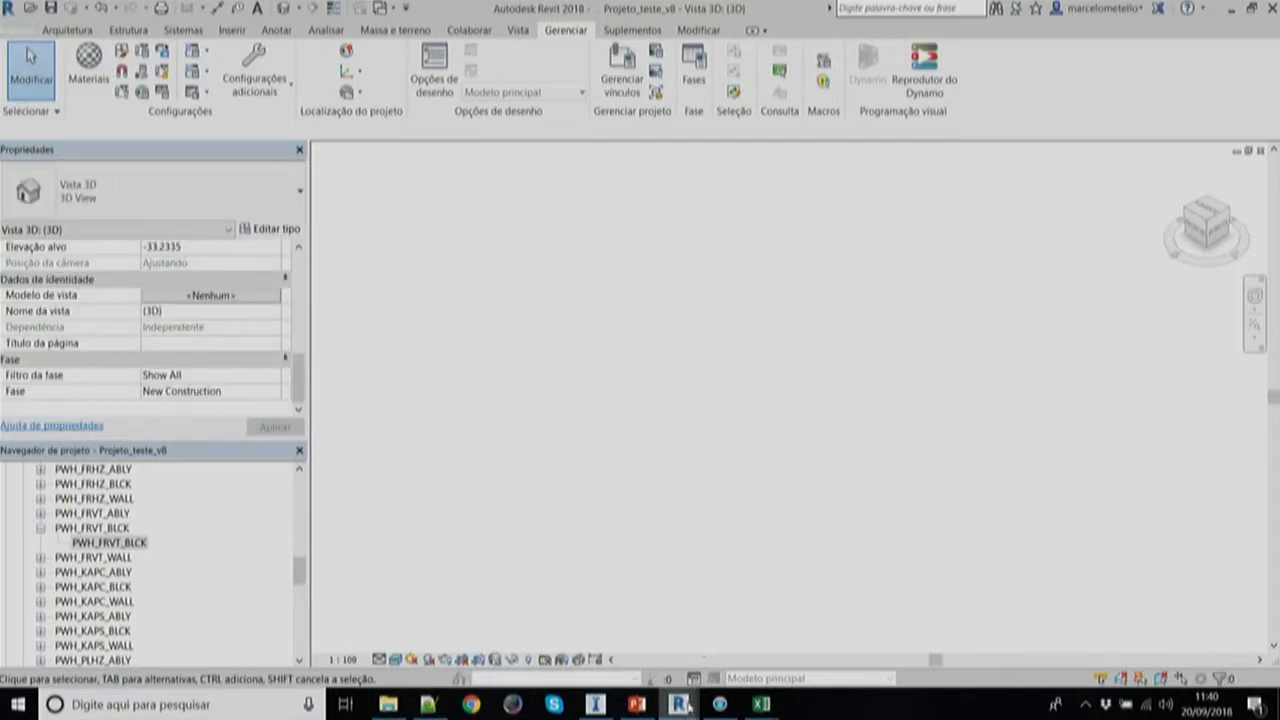
pyautogui.moveTo(678, 704)
pyautogui.click(630, 648)
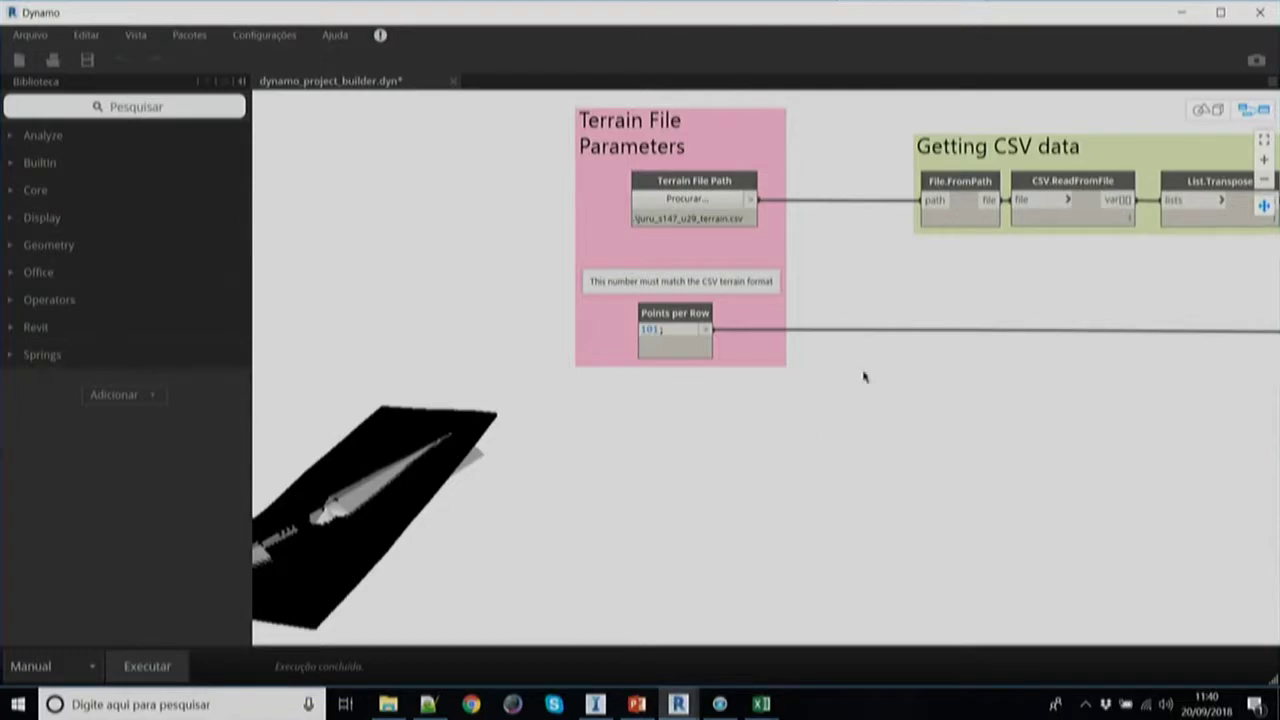
pyautogui.click(1181, 12)
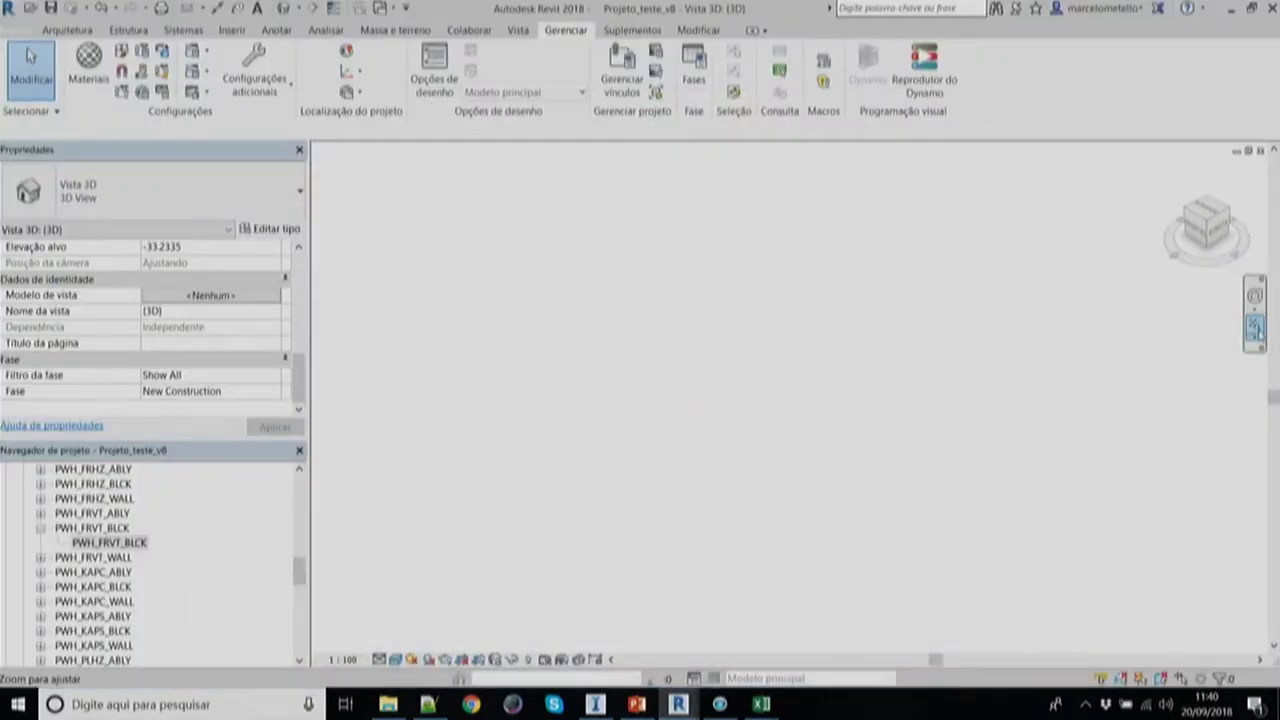
# - Fit the whole generated hydro project model in the Revit 3D view
pyautogui.click(1256, 344)
pyautogui.click(1132, 381)
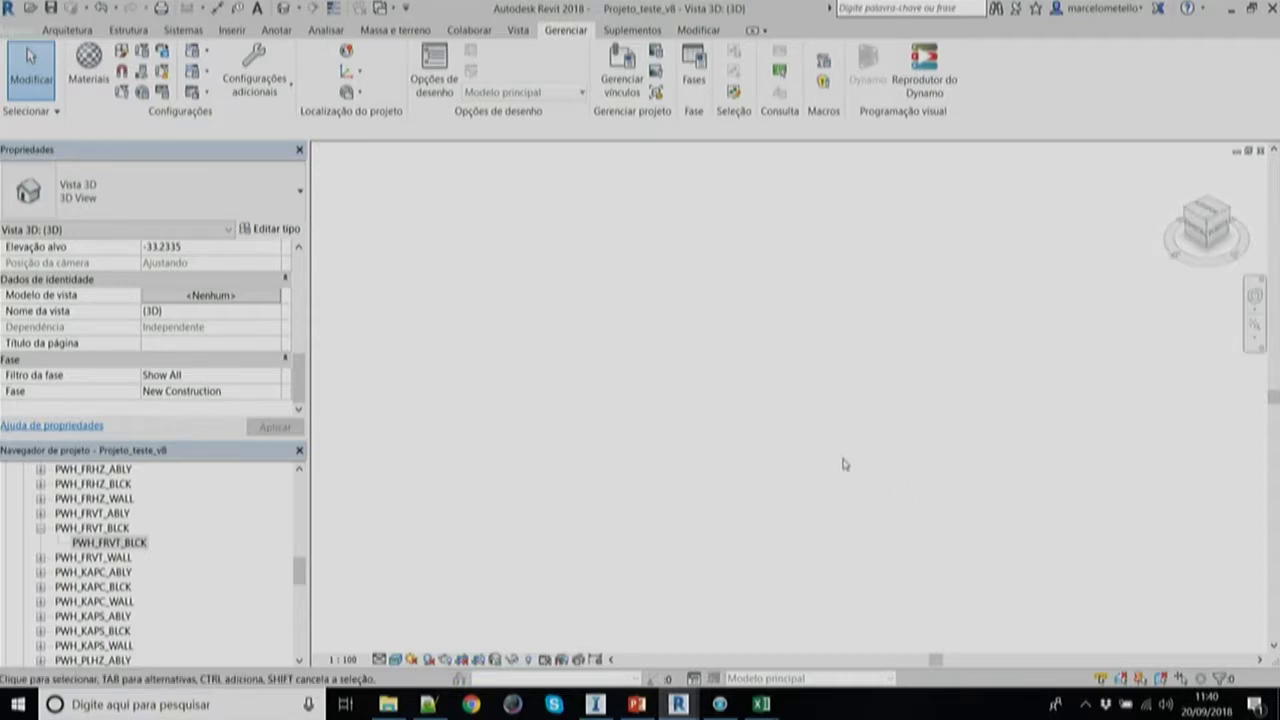
pyautogui.click(1257, 340)
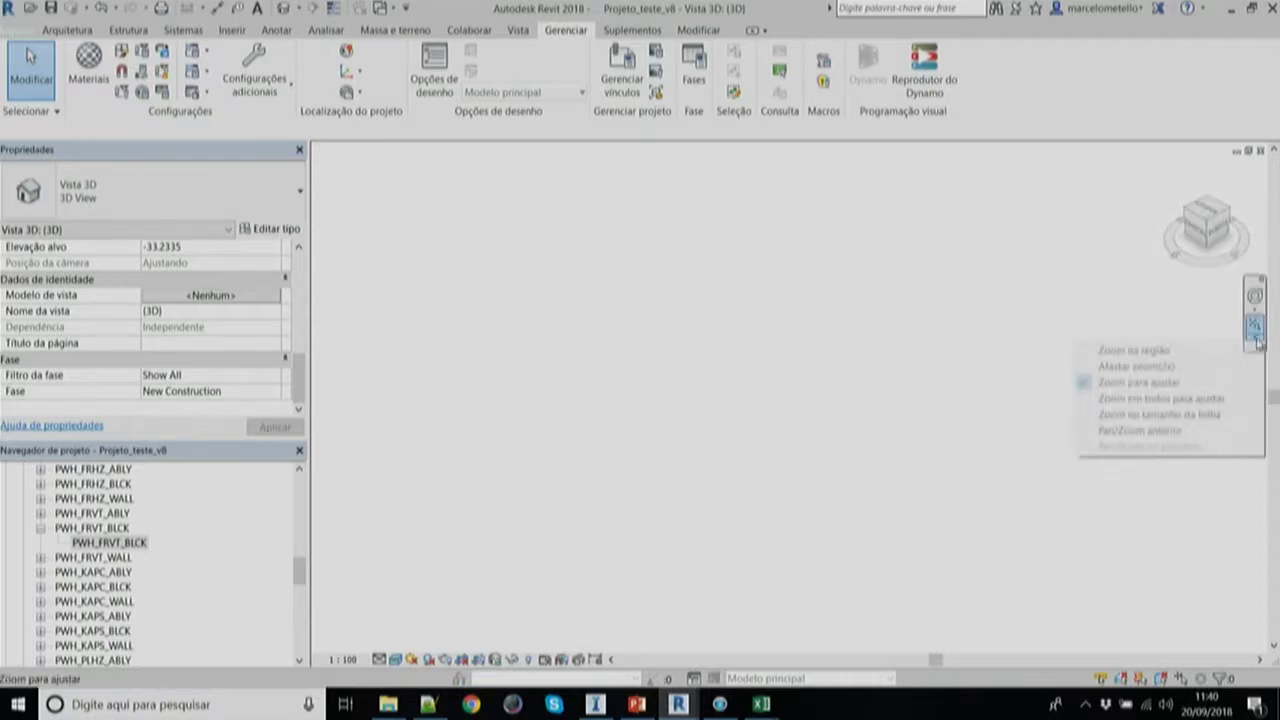
pyautogui.click(1150, 383)
pyautogui.click(1257, 343)
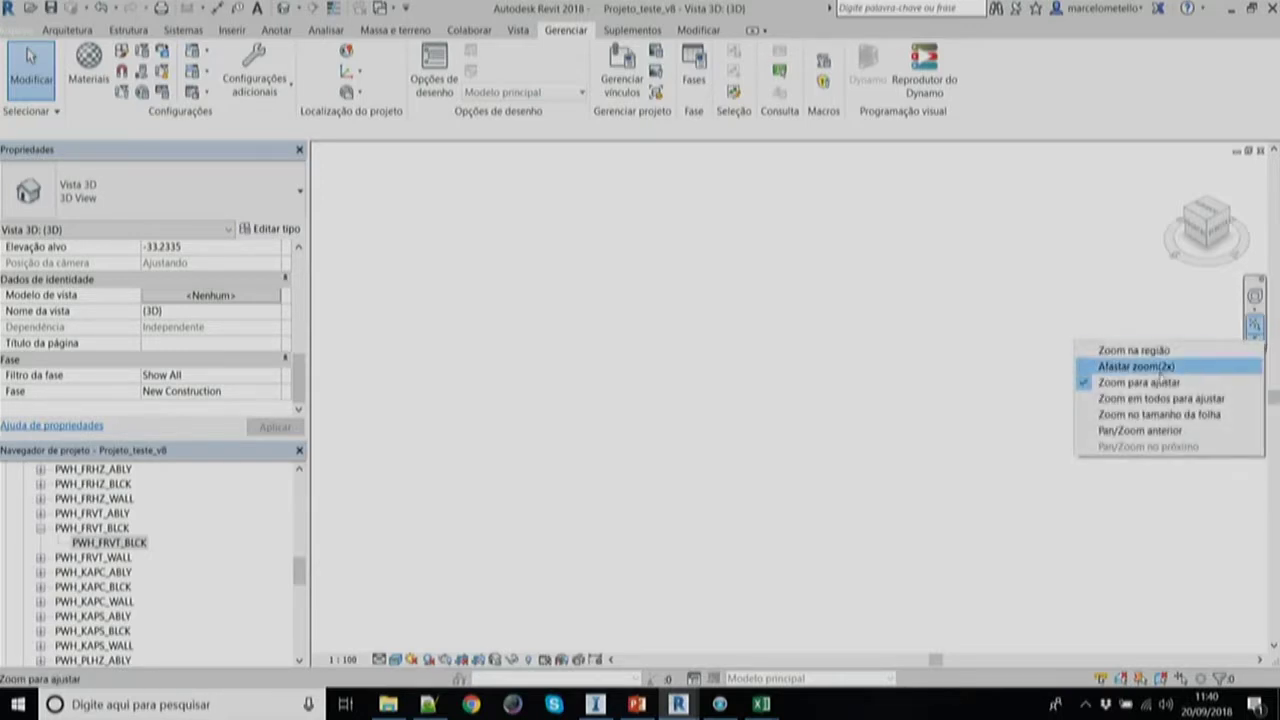
pyautogui.click(1095, 338)
pyautogui.moveTo(832, 392); pyautogui.dragTo(1023, 310)
pyautogui.click(1252, 342)
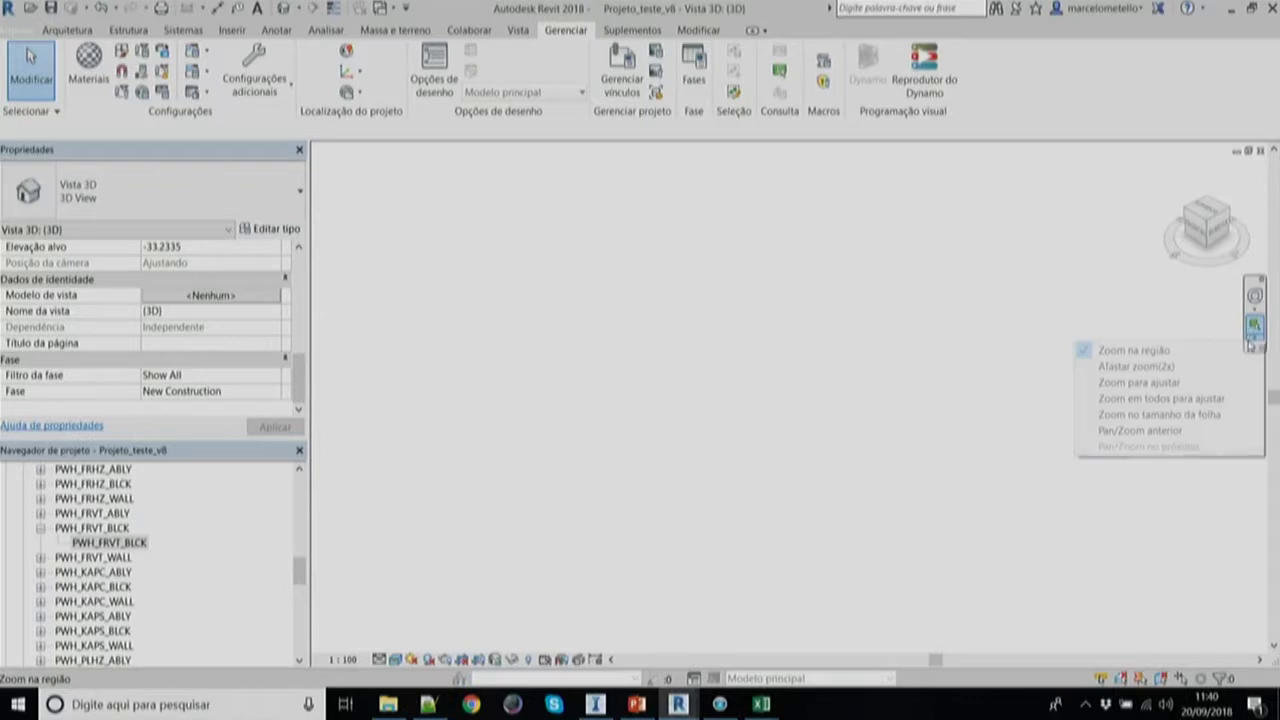
pyautogui.click(1176, 383)
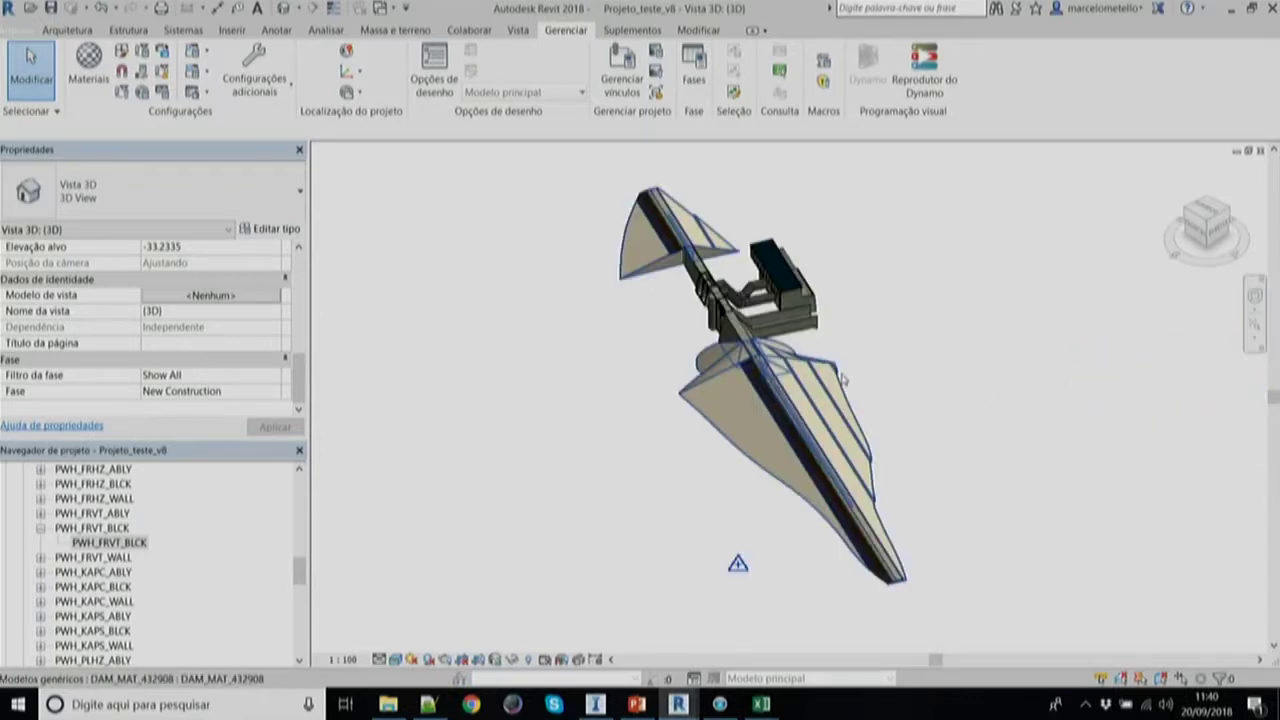
# - Examine the generated dam, spillway, penstocks and powerhouse from several angles in the 3D view
pyautogui.moveTo(1212, 232); pyautogui.dragTo(1200, 242)
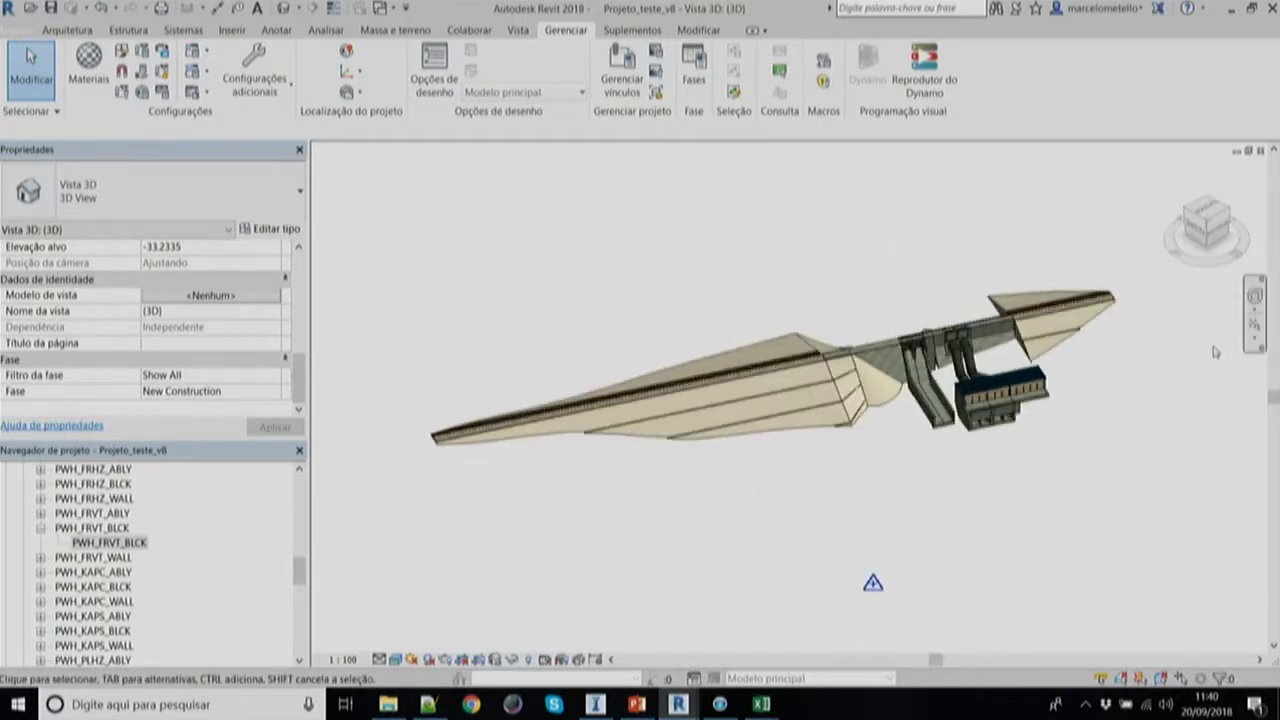
pyautogui.scroll(3, 1166, 395)
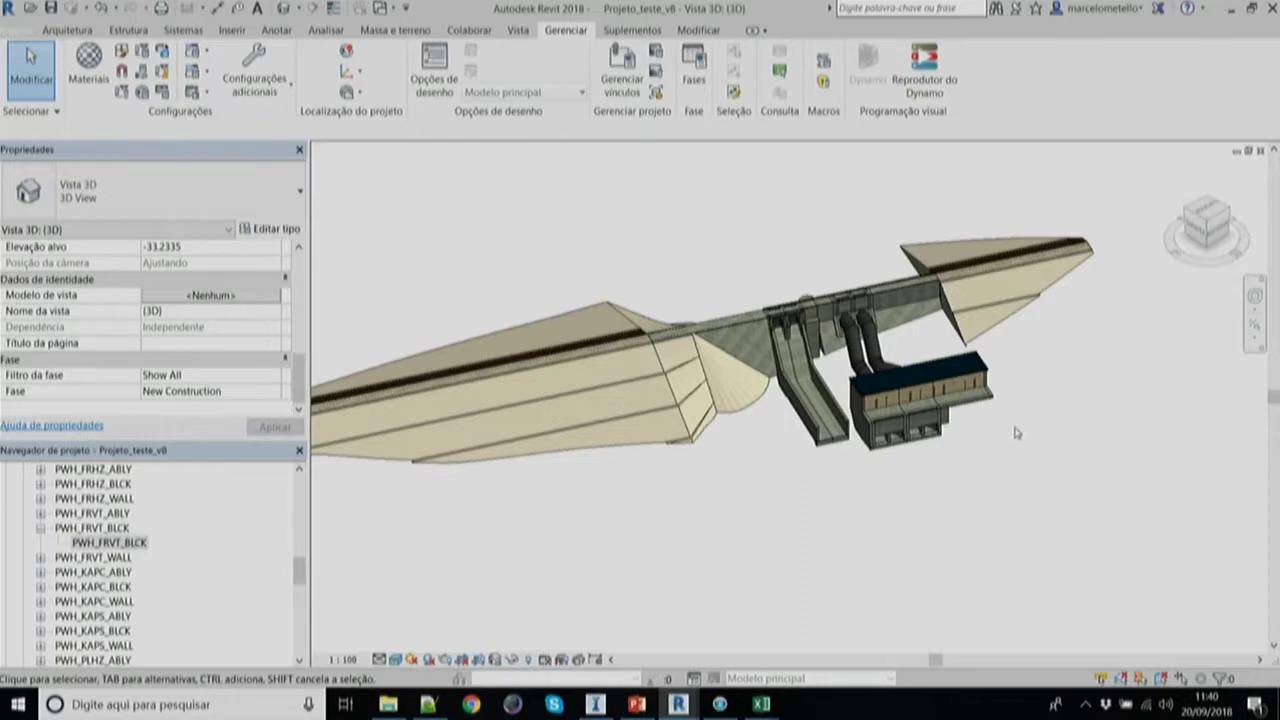
pyautogui.moveTo(1207, 232)
pyautogui.mouseDown()
pyautogui.moveTo(1182, 265)
pyautogui.moveTo(1194, 241)
pyautogui.mouseUp()
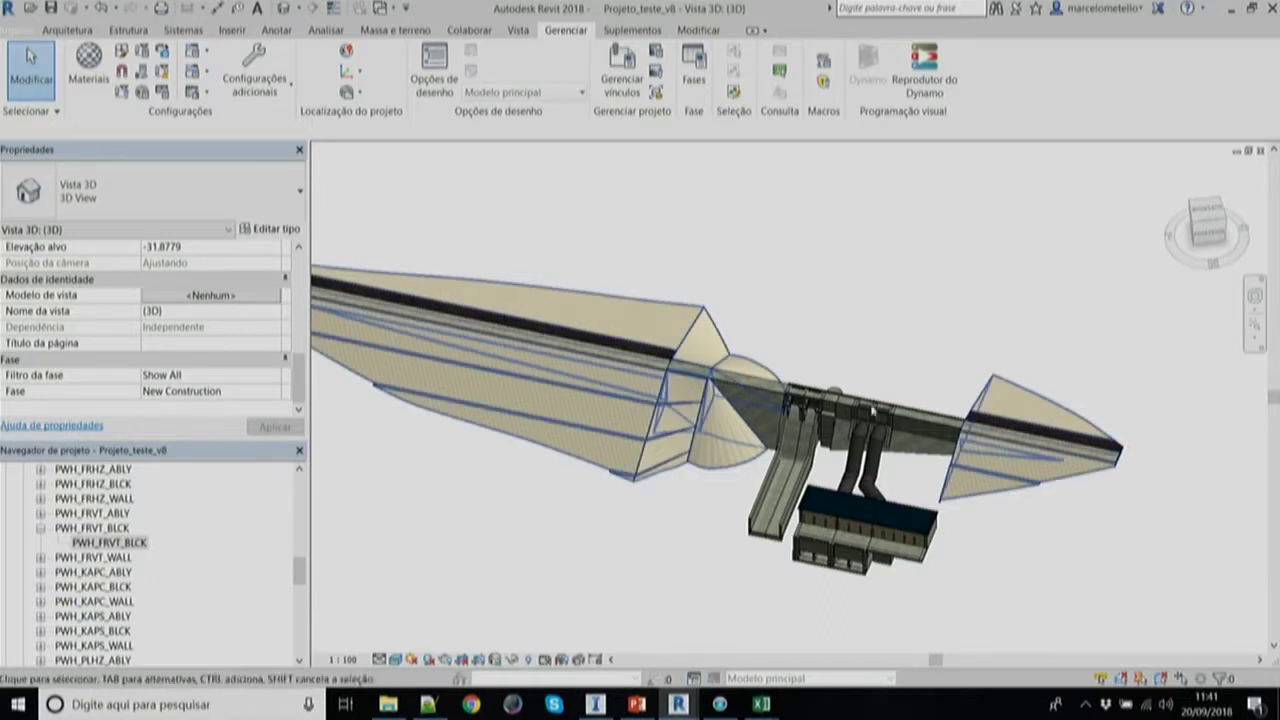
pyautogui.moveTo(1208, 236)
pyautogui.mouseDown()
pyautogui.moveTo(1215, 197)
pyautogui.moveTo(1213, 215)
pyautogui.mouseUp()
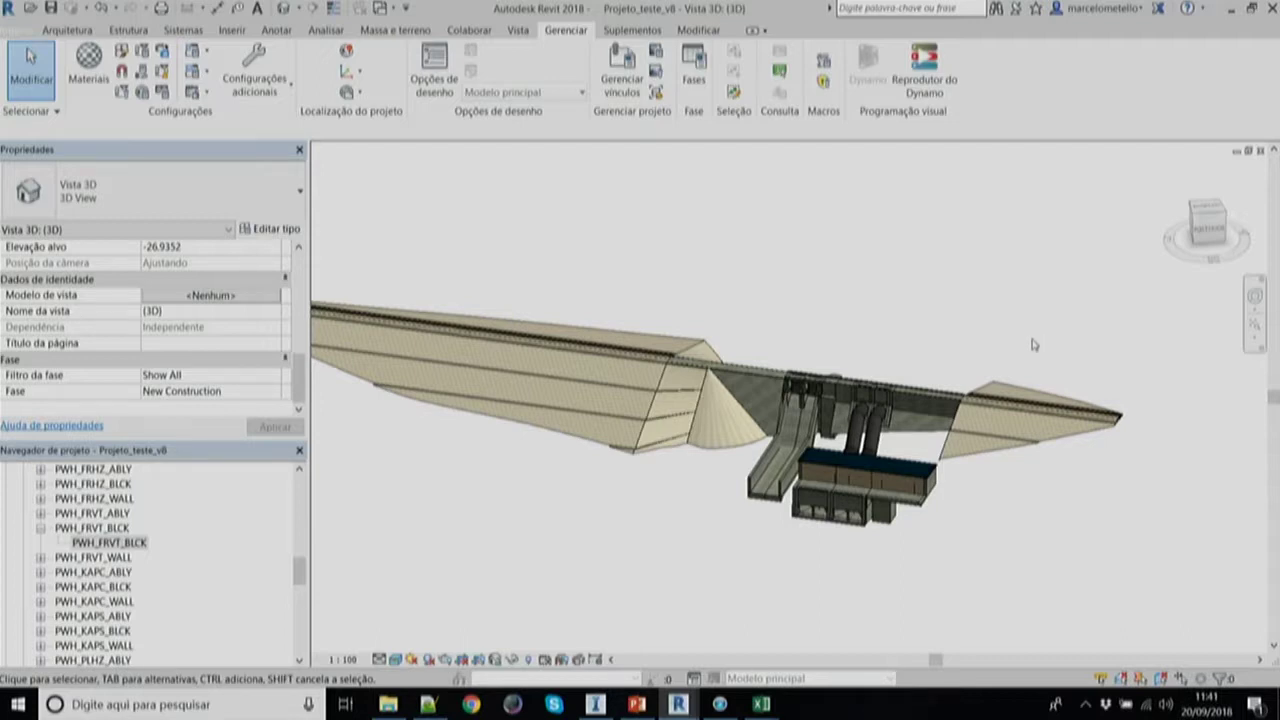
# - Switch to InfraWorks and open the juru_s147_u29 model
pyautogui.click(595, 704)
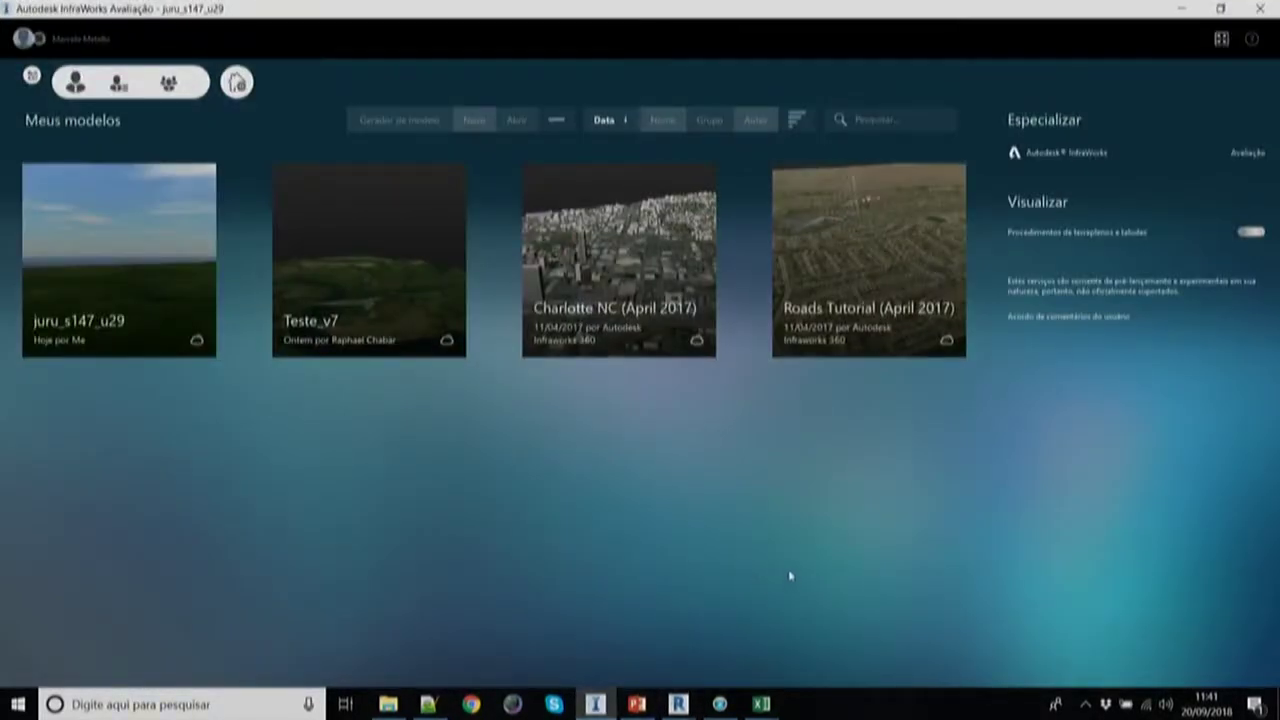
pyautogui.moveTo(55, 340)
pyautogui.click(56, 342)
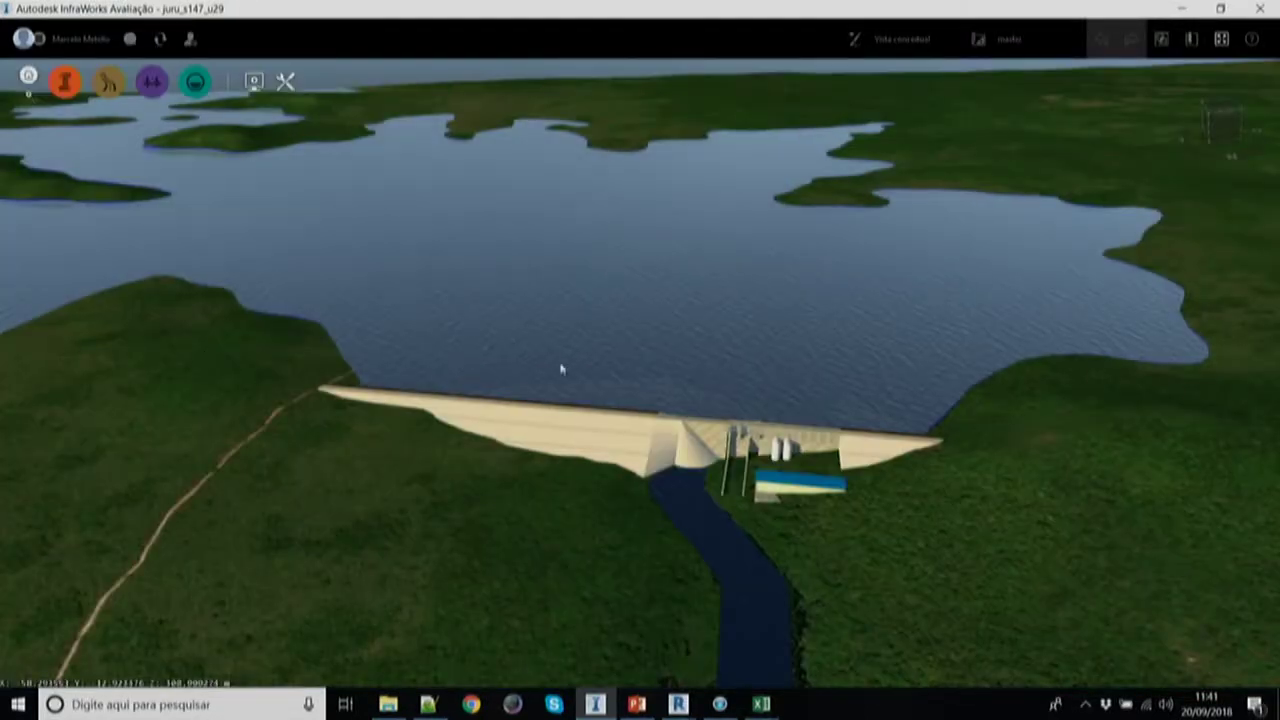
# - Examine the dam, powerhouse and reservoir within the surrounding terrain from downstream and upstream, both close up and from afar
pyautogui.moveTo(857, 414)
pyautogui.mouseDown(button='middle')
pyautogui.moveTo(743, 400)
pyautogui.moveTo(847, 410)
pyautogui.mouseUp(button='middle')
pyautogui.scroll(-5, 840, 410)
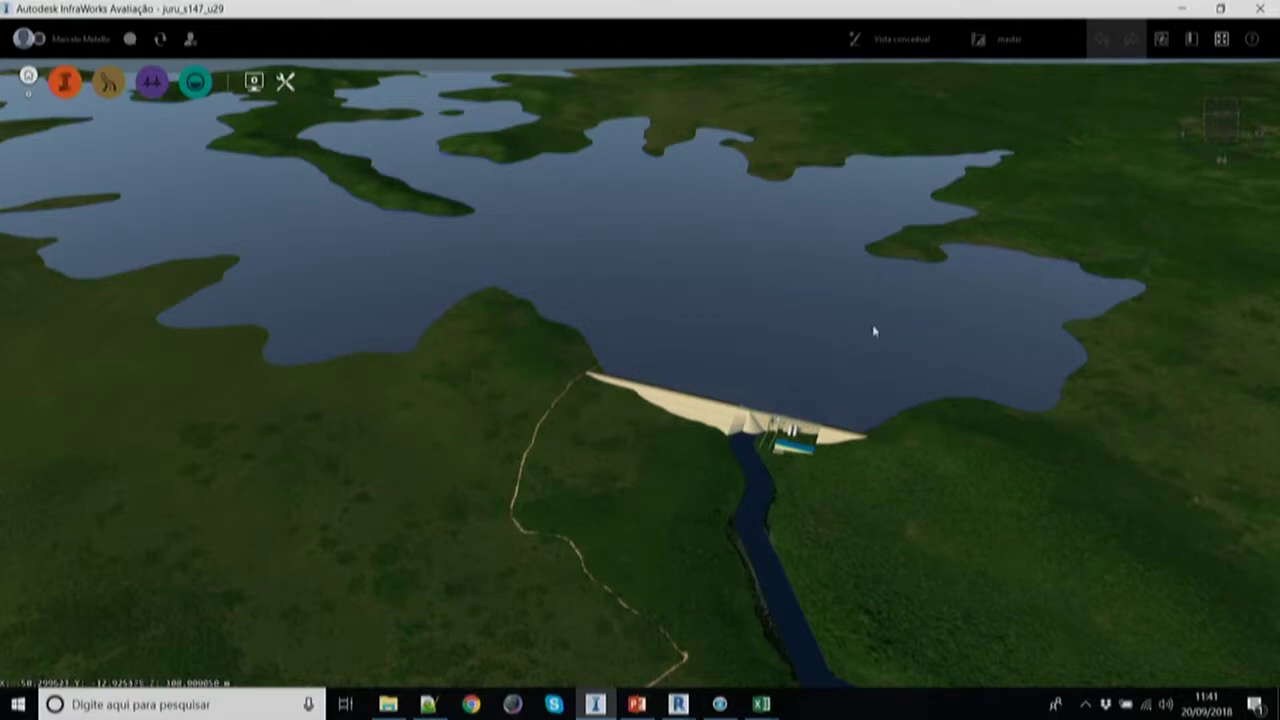
pyautogui.scroll(5, 797, 332)
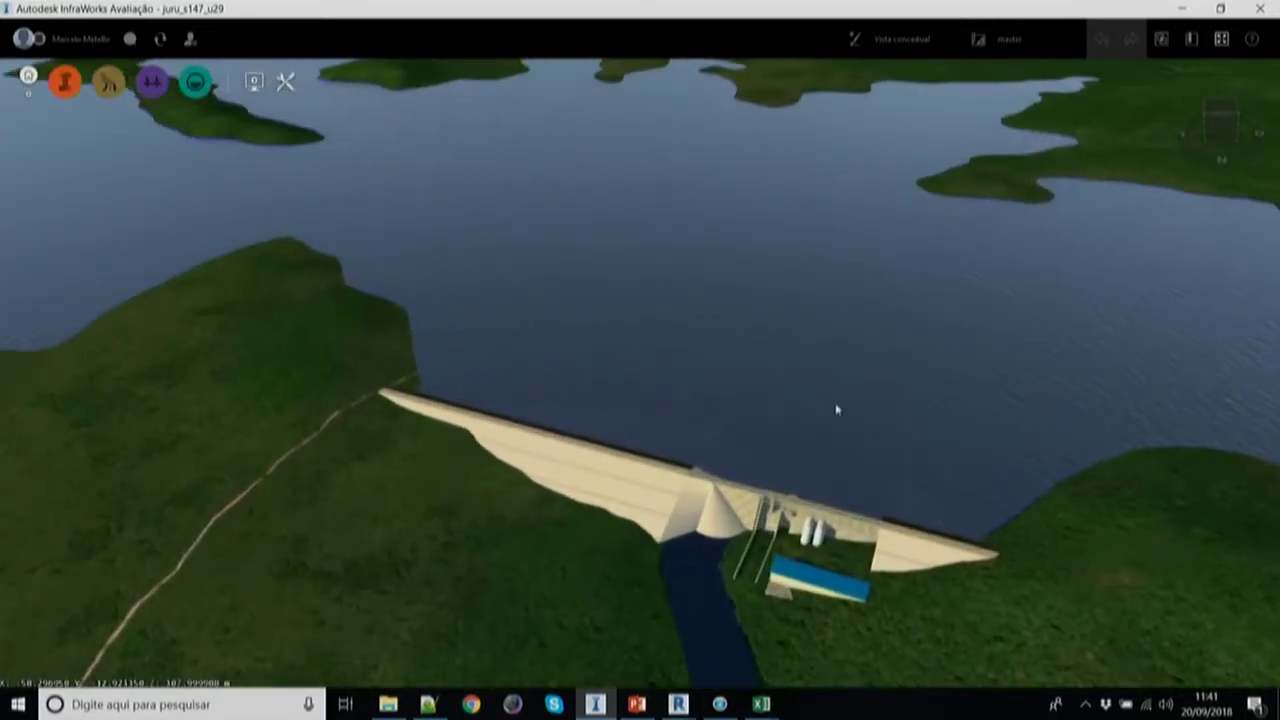
pyautogui.keyDown('shift'); pyautogui.moveTo(903, 445); pyautogui.dragTo(566, 426, button='middle'); pyautogui.keyUp('shift')
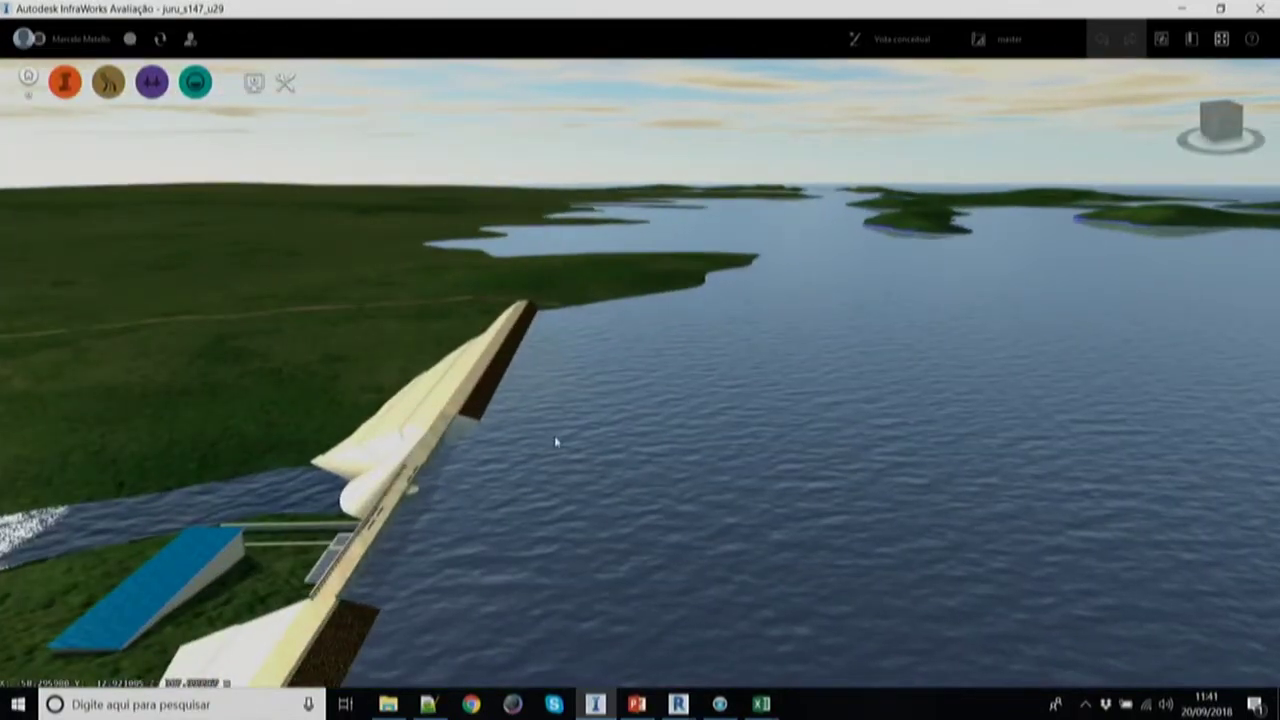
pyautogui.scroll(-3, 557, 440)
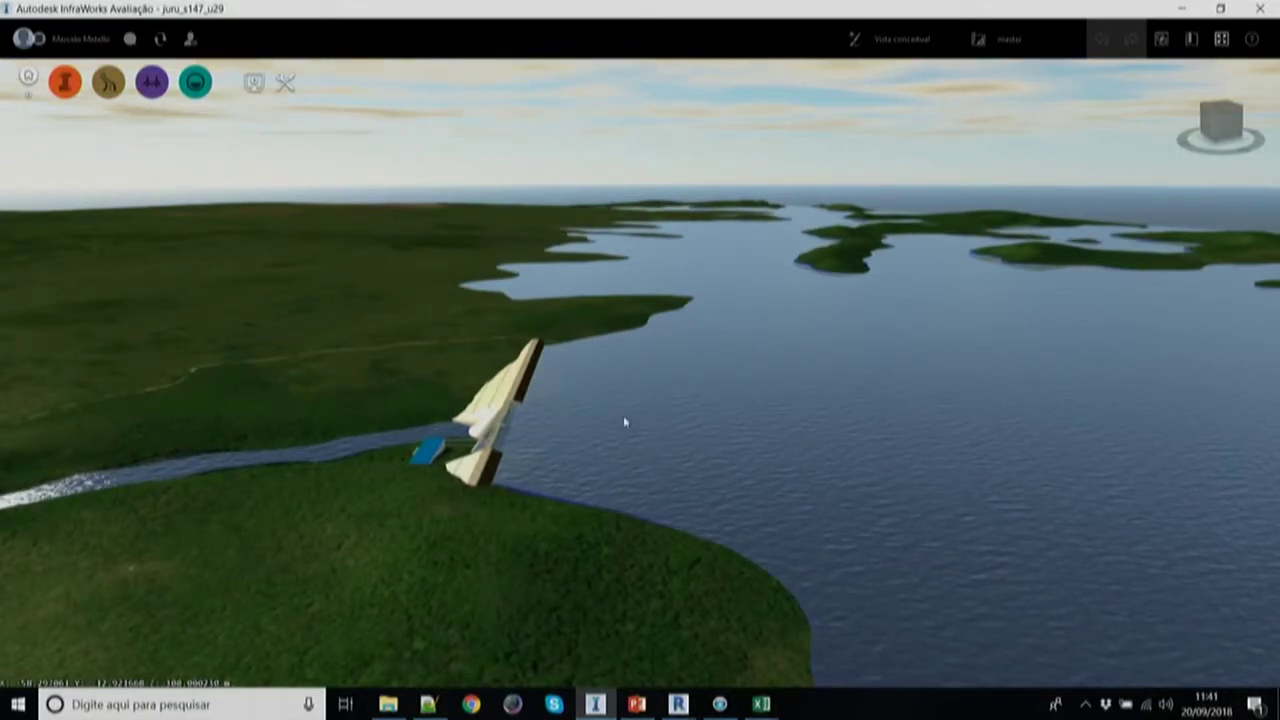
pyautogui.moveTo(647, 458); pyautogui.dragTo(698, 471, button='middle')
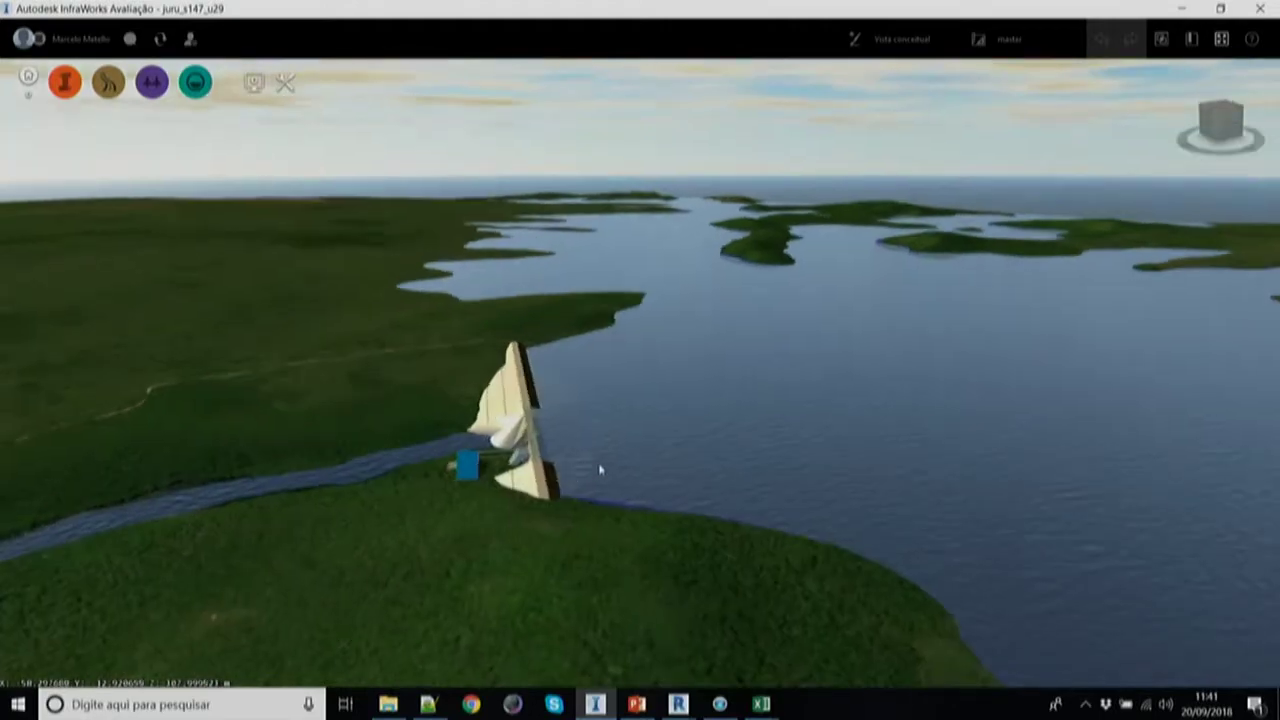
pyautogui.moveTo(600, 466); pyautogui.dragTo(445, 441, button='middle')
pyautogui.scroll(5, 445, 441)
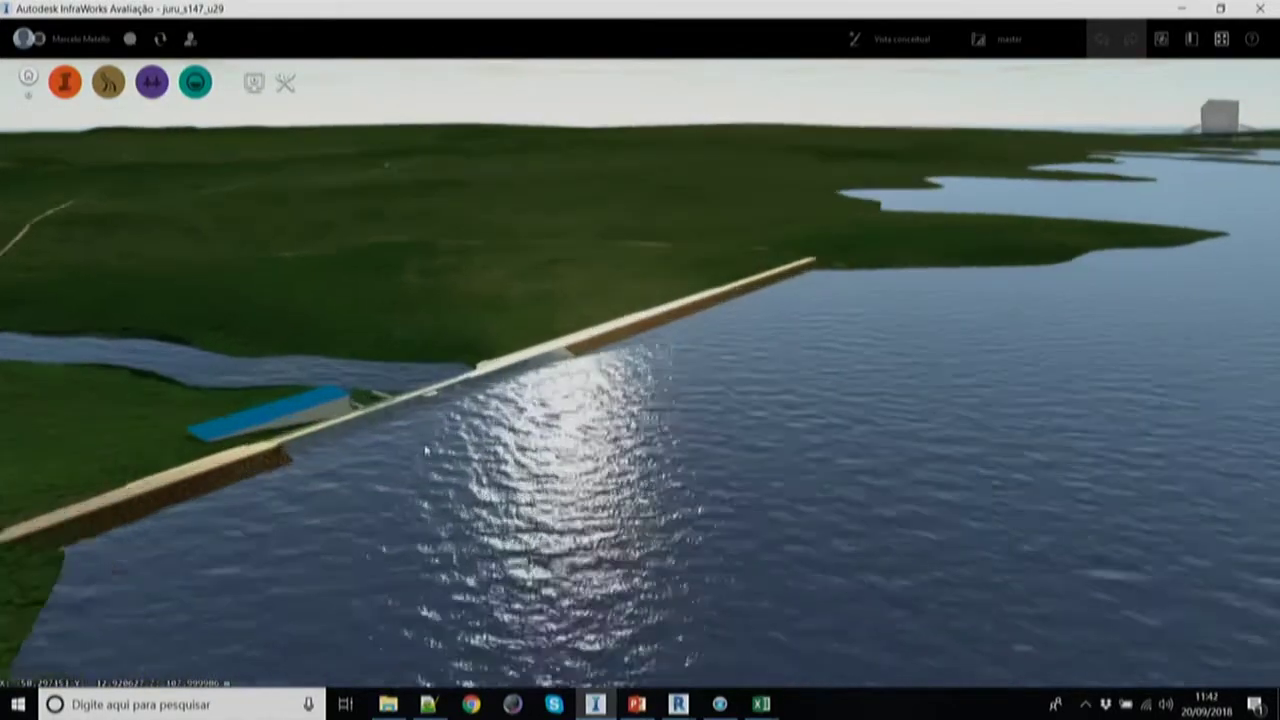